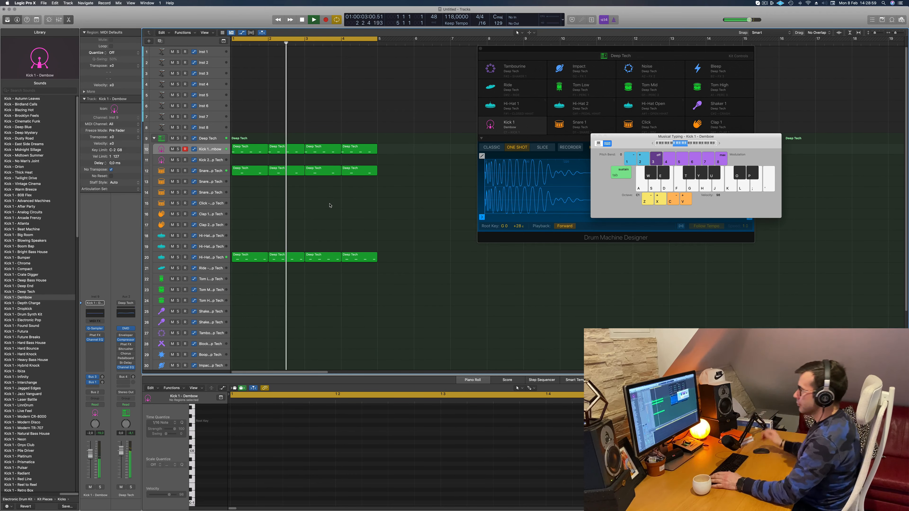
Step: Play the four-bar loop and examine the notes of the Kick 1, Hi-Hat Open and Snare 1 tracks
key(Return)
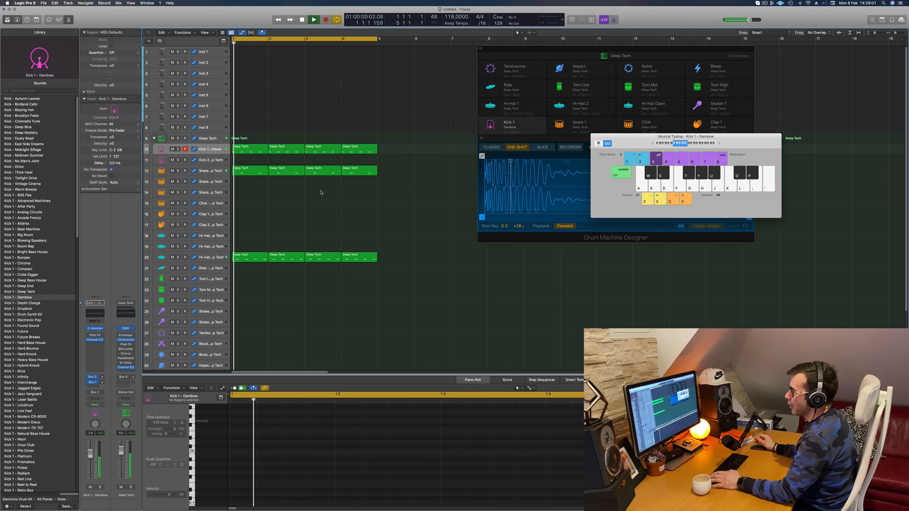
click(210, 147)
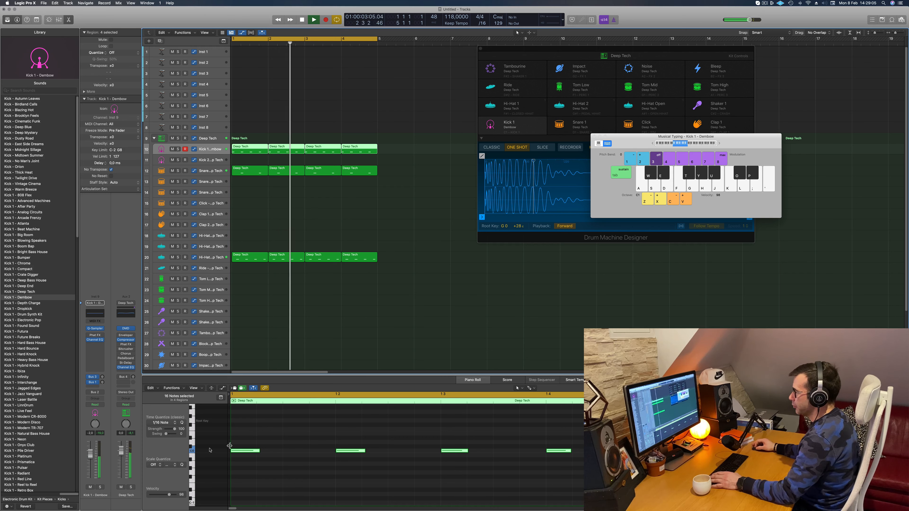
double_click(244, 451)
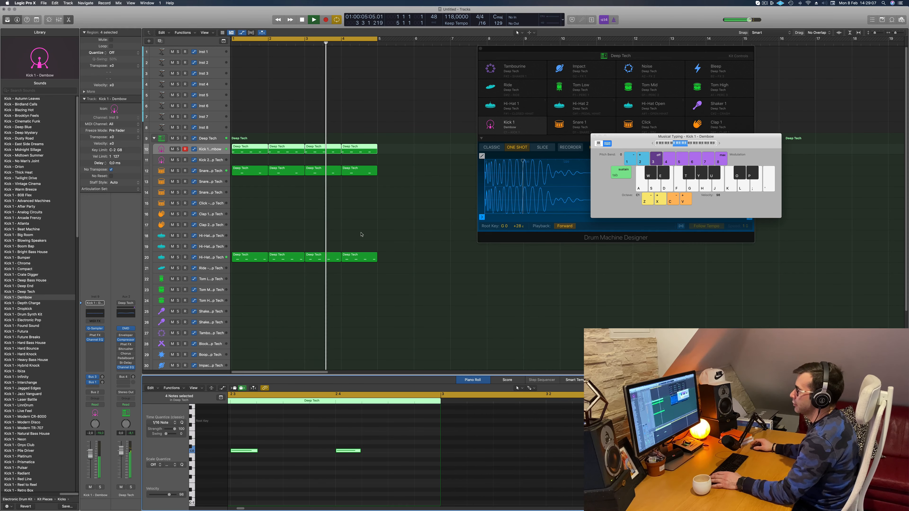
click(350, 222)
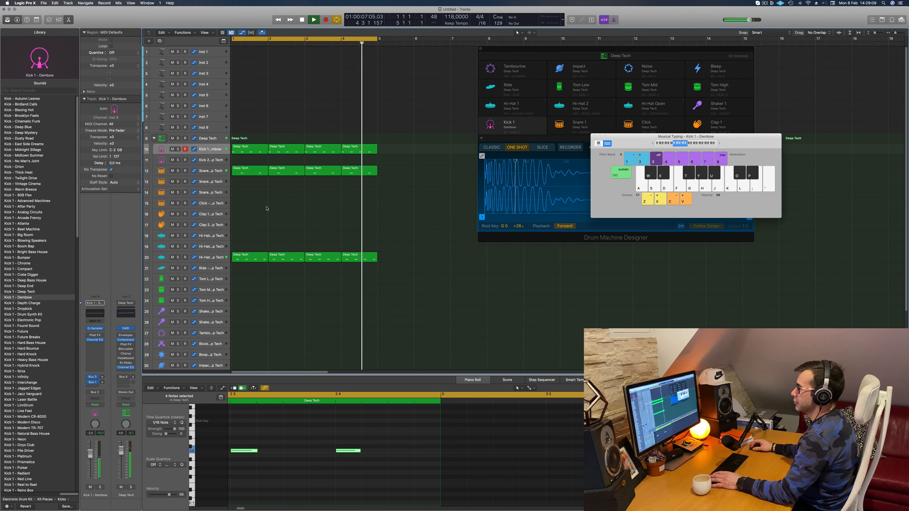
key(space)
click(211, 257)
key(space)
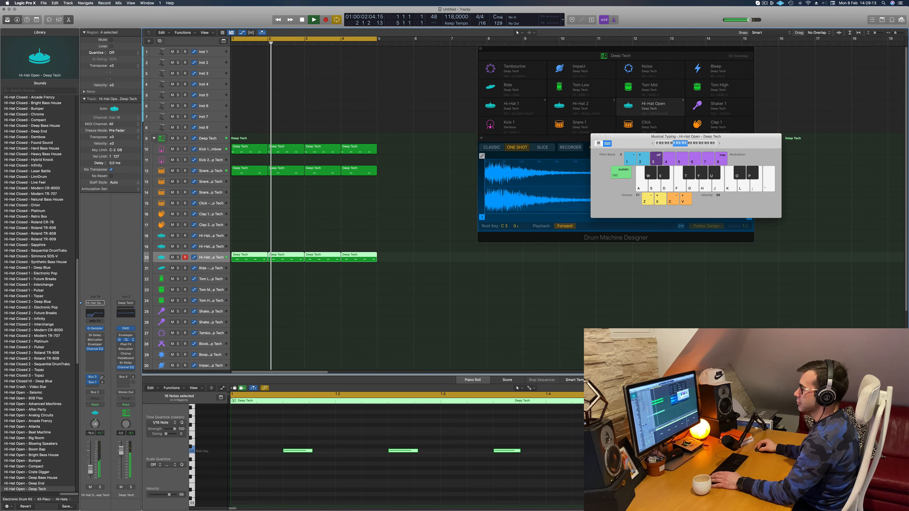
click(210, 171)
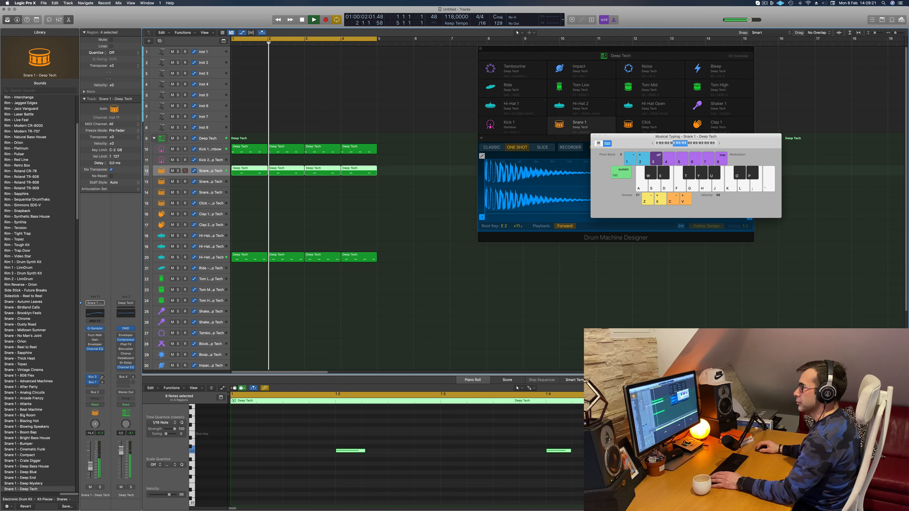
key(space)
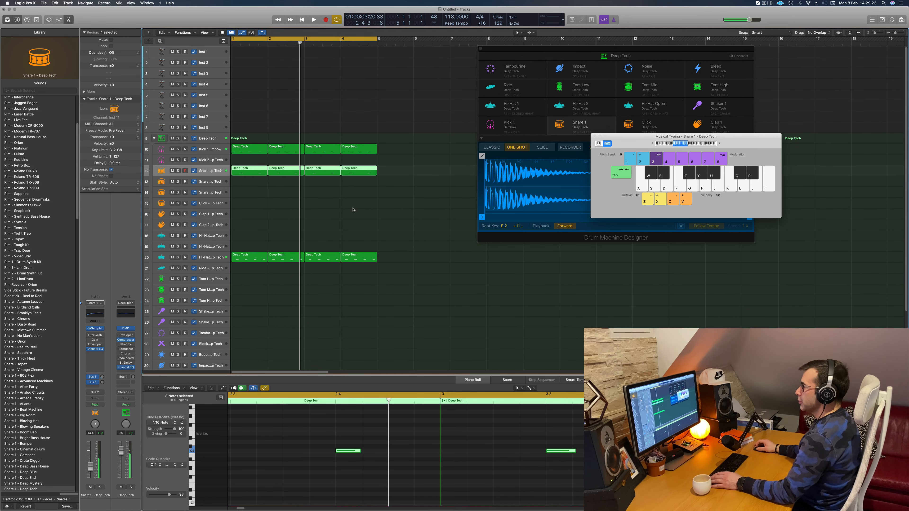
Step: Move the first-bar Kick 1 region to the Kick 2 track, keeping only its beat-4 note shifted one sixteenth later
click(307, 197)
drag(245, 150, 245, 161)
drag(242, 426, 464, 501)
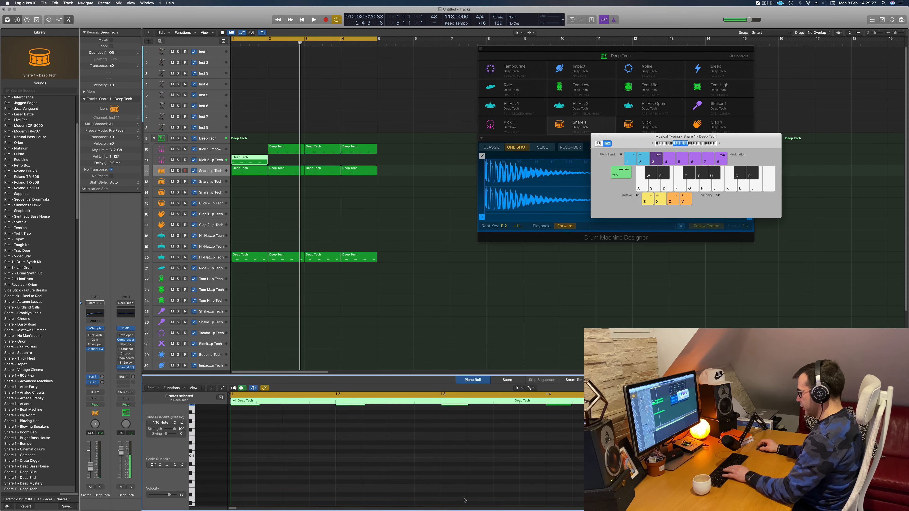
scroll(491, 488, up, 3)
click(558, 463)
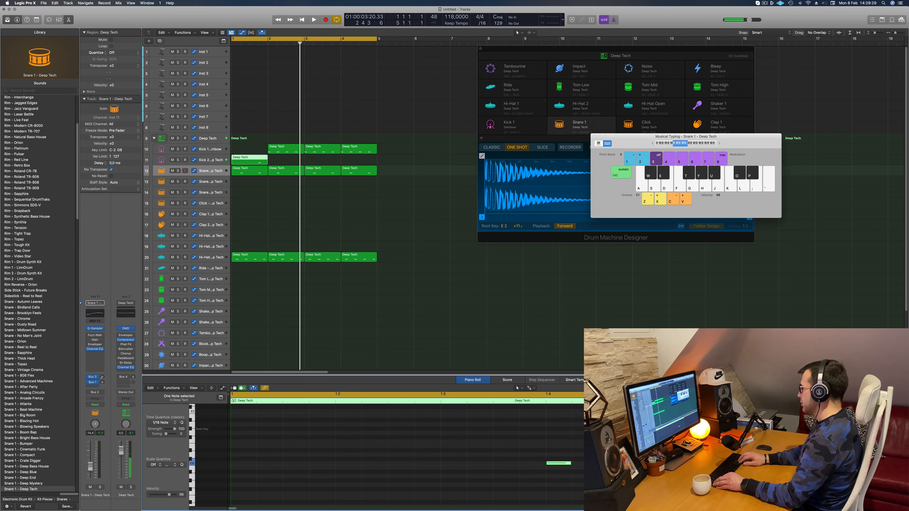
Step: Copy the second-bar Kick 1 region into the empty first bar and play the loop
click(292, 150)
drag(291, 150, 254, 151)
key(space)
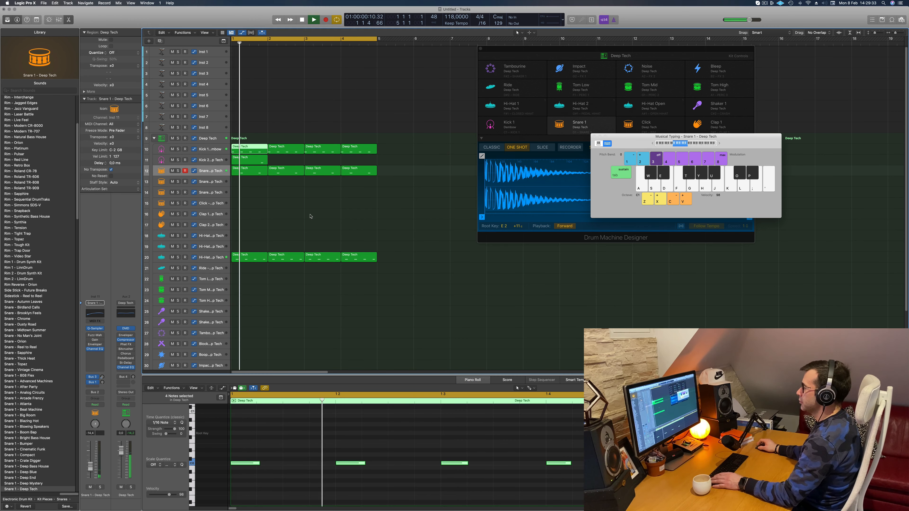
Step: Duplicate the first-bar Kick 2 region across bars 2 to 4
click(255, 163)
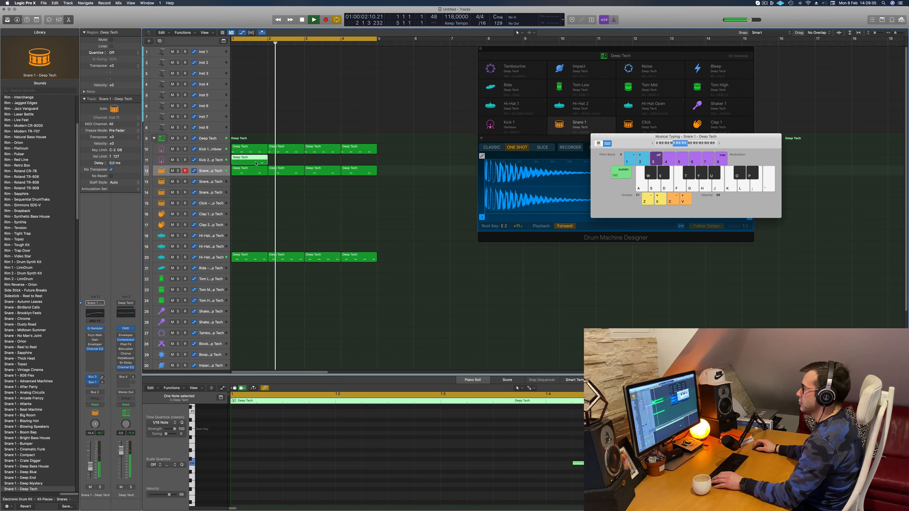
drag(259, 163, 294, 165)
mouse_move(311, 163)
mouse_down()
mouse_move(255, 162)
mouse_move(322, 164)
mouse_up()
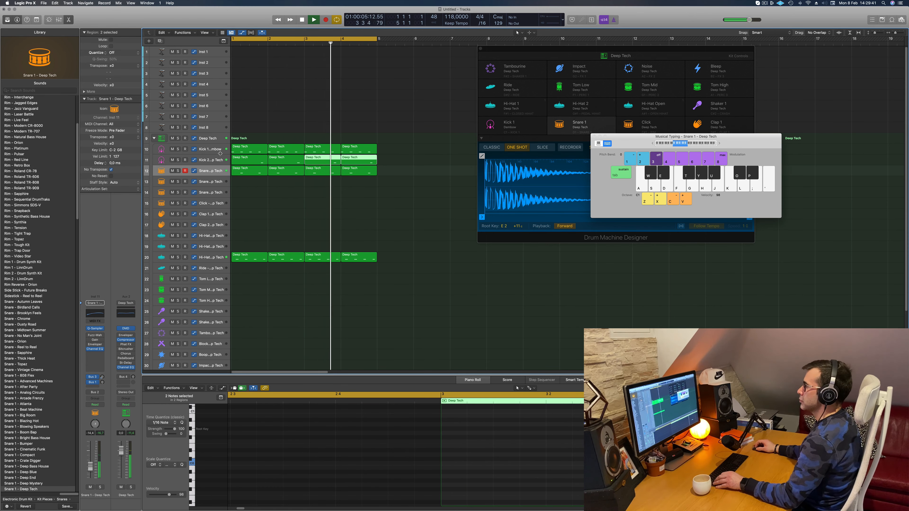
Step: Select the Kick 2 track and inspect its Channel EQ curve
click(187, 162)
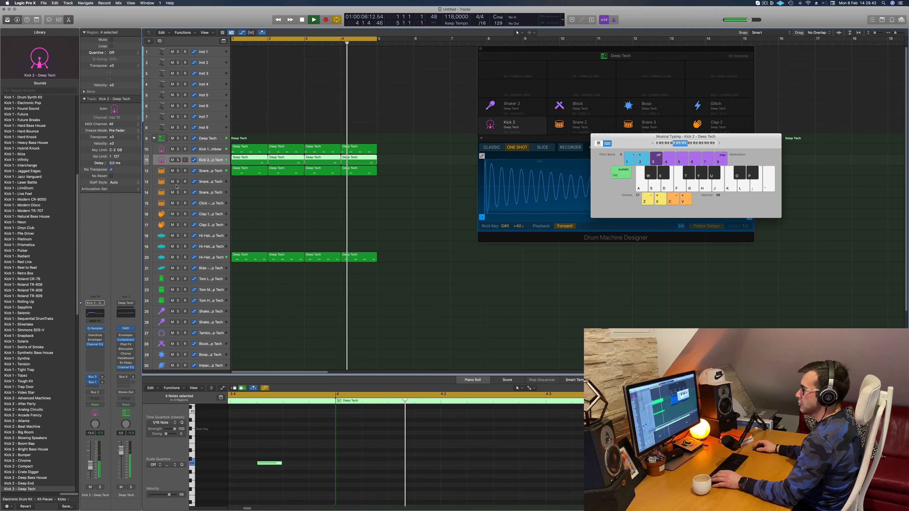
click(94, 315)
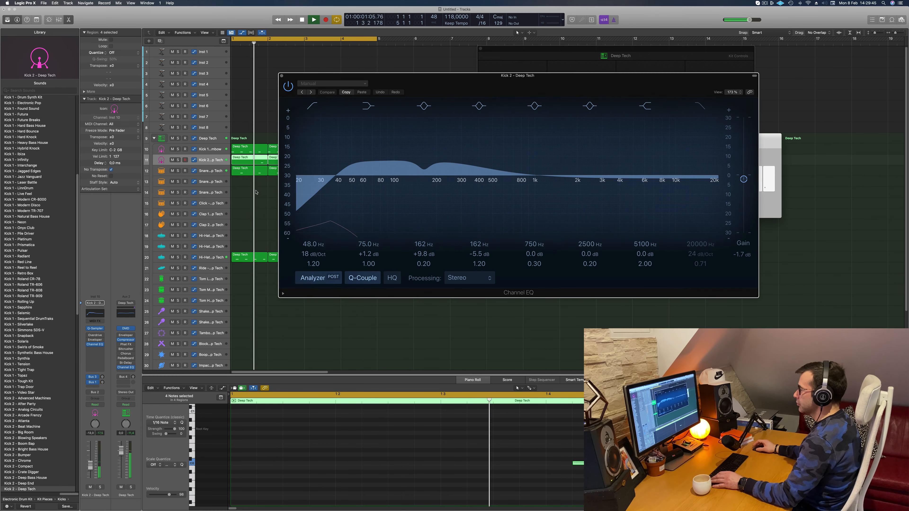
click(282, 76)
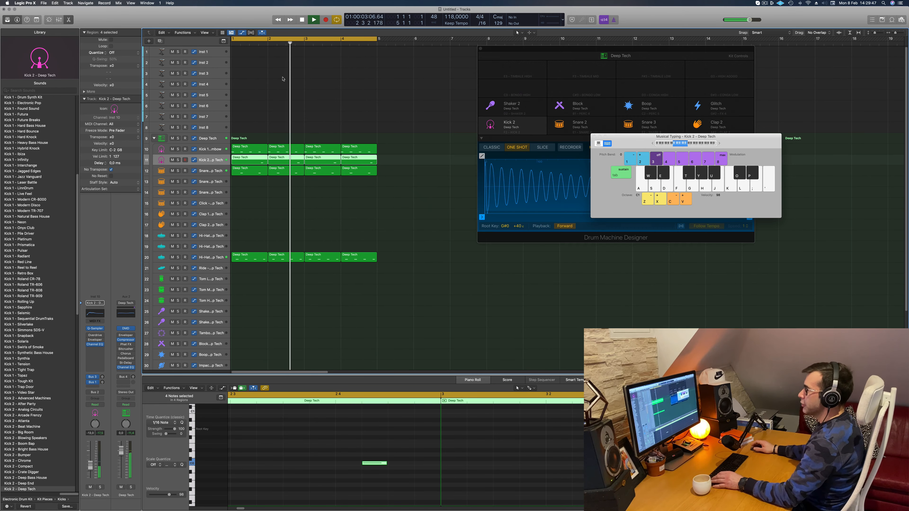
Step: Copy the first-bar Hi-Hat Open region to the Tom Low track
scroll(234, 222, down, 2)
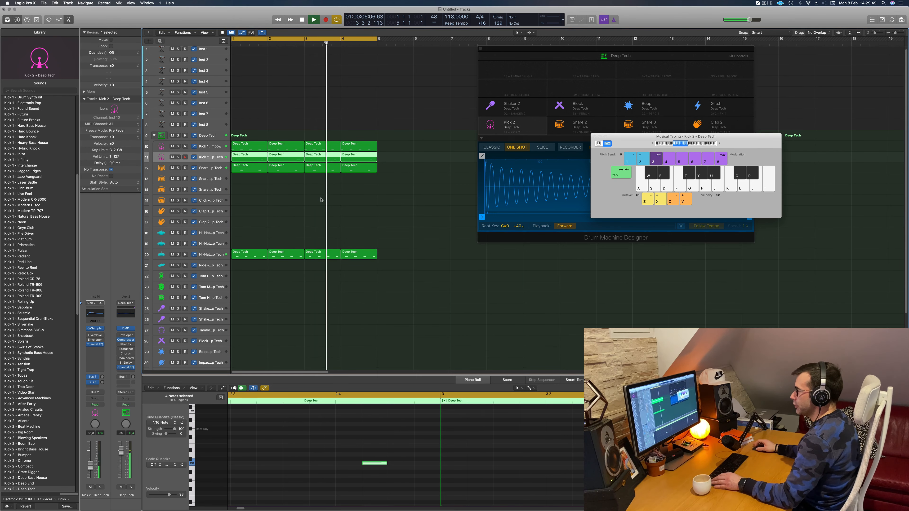
drag(247, 235, 248, 301)
key(space)
key(space)
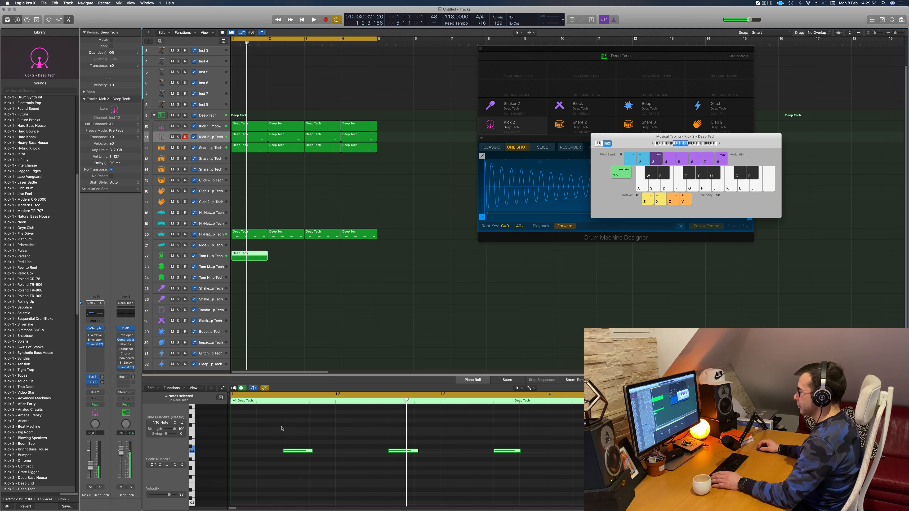
Step: Raise the Tom Low region's four notes by an octave and shift the second and fourth notes one sixteenth later
drag(281, 427, 644, 470)
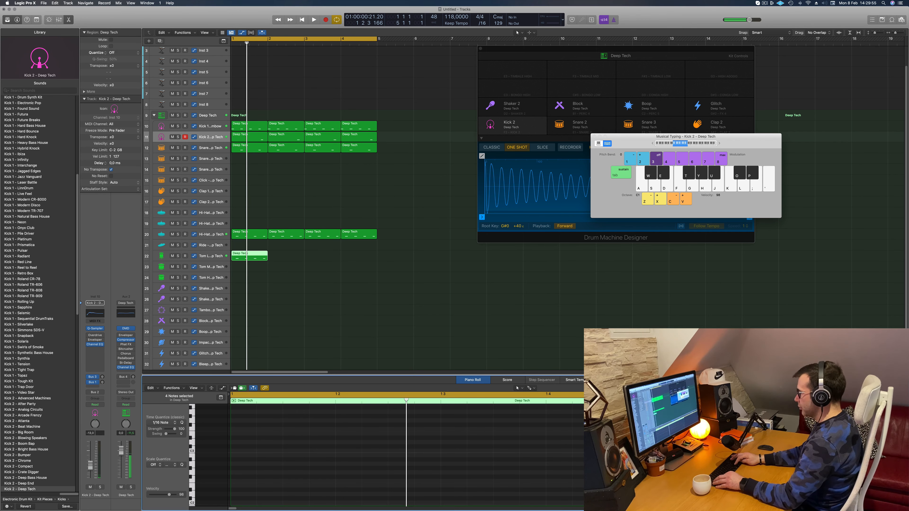
scroll(431, 345, down, 2)
scroll(338, 419, down, 5)
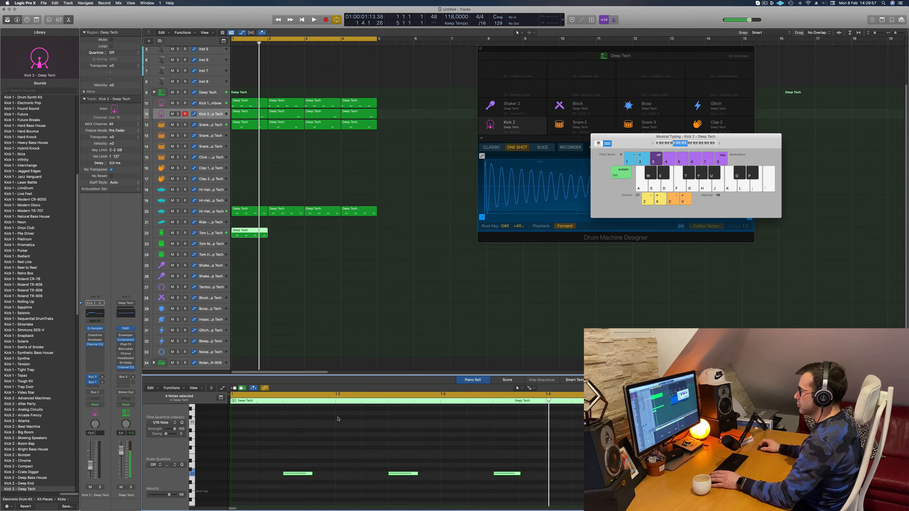
drag(372, 443, 417, 488)
key(space)
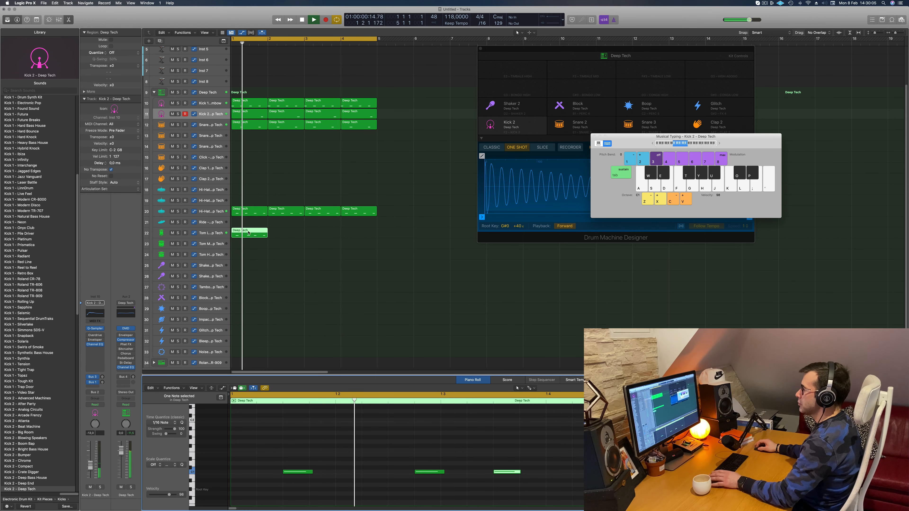
Step: Lower all four notes of the Tom Low region by an octave and replay the loop from the start
click(211, 235)
key(space)
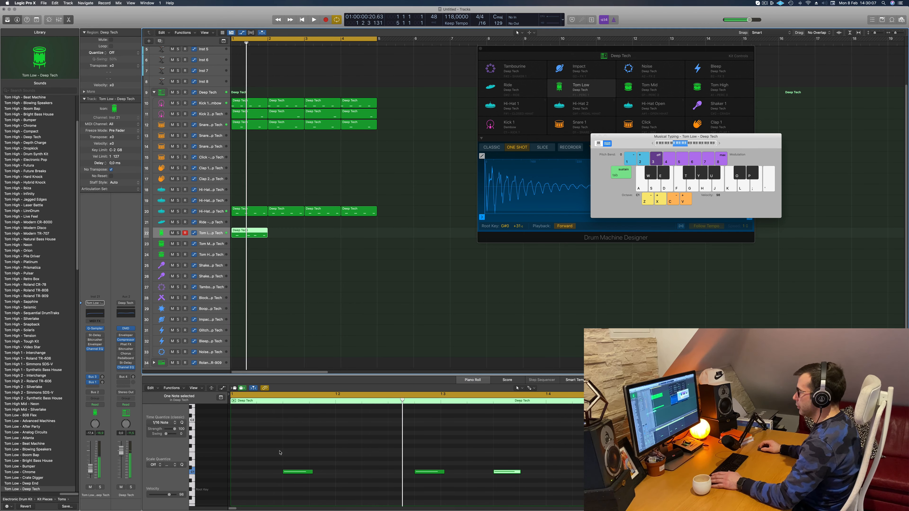
drag(280, 453, 609, 495)
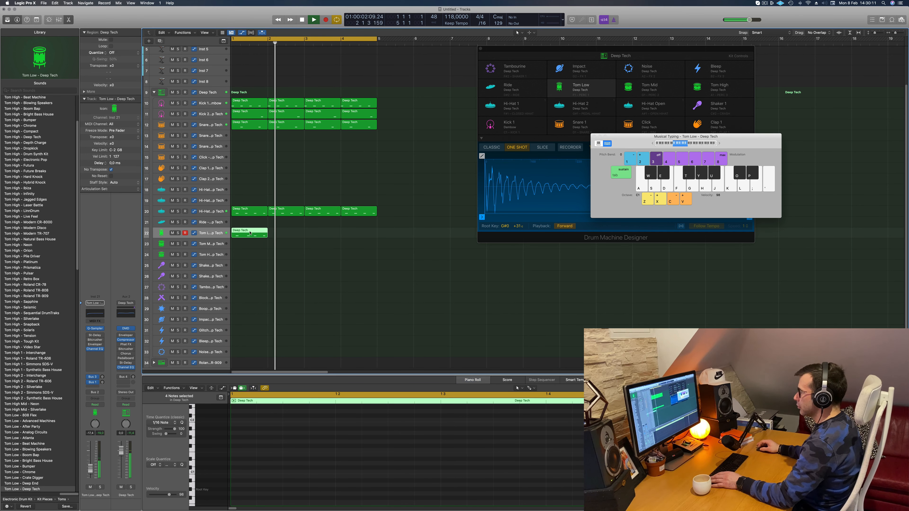
key(e)
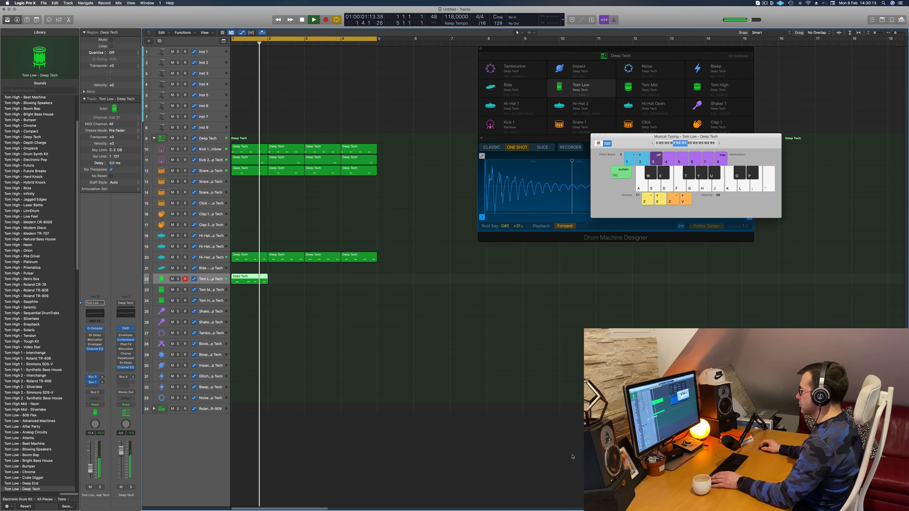
key(e)
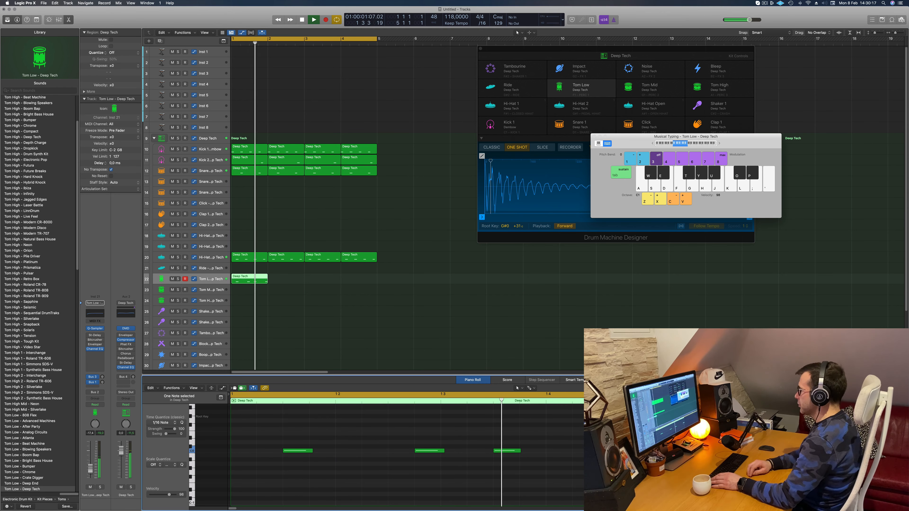
key(Return)
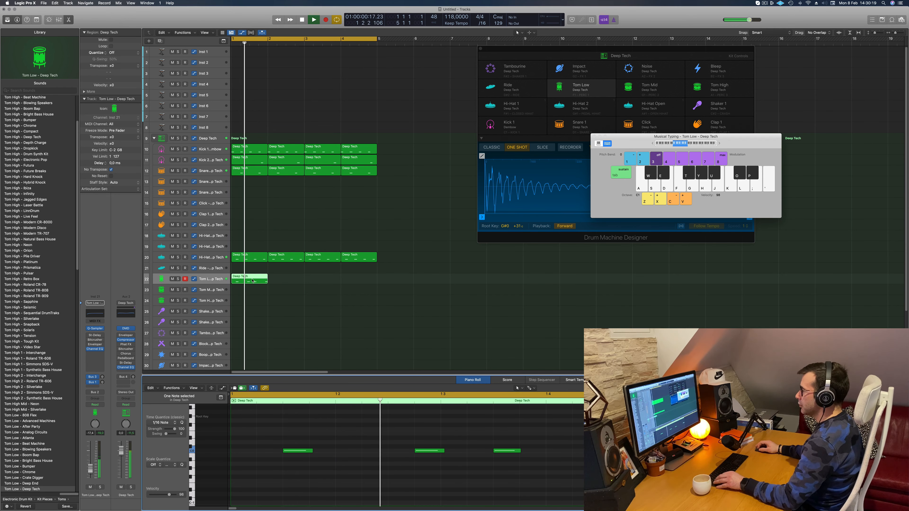
Step: Duplicate the Tom Low region across bars 2 to 4, aligned with the bar lines
drag(252, 281, 332, 279)
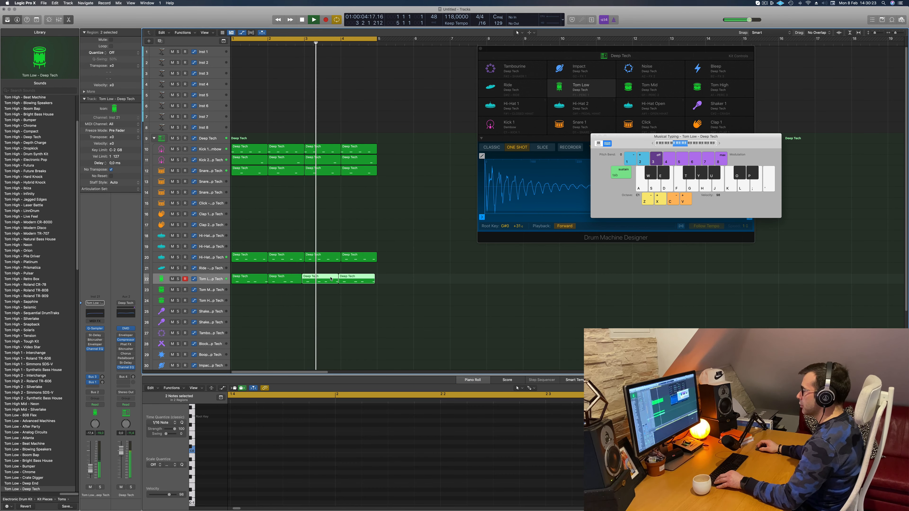
key(super+z)
key(Return)
drag(259, 278, 331, 280)
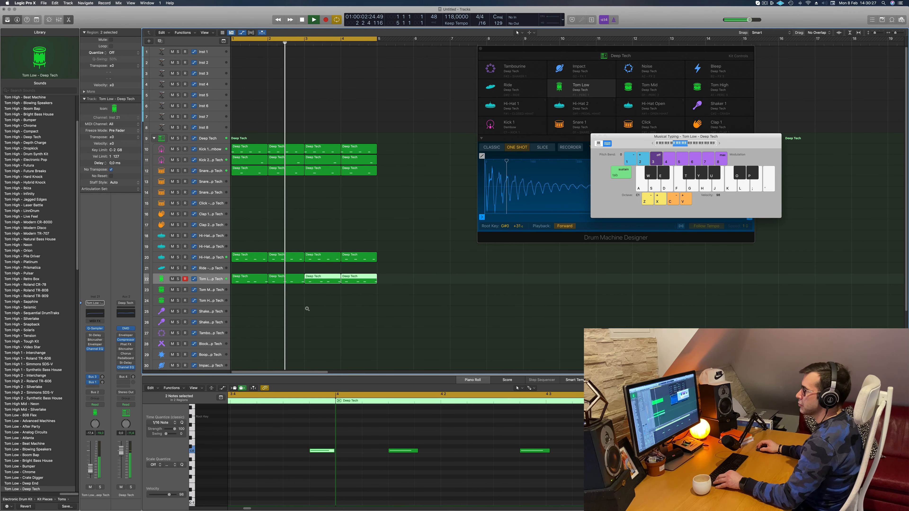
key(super+Left)
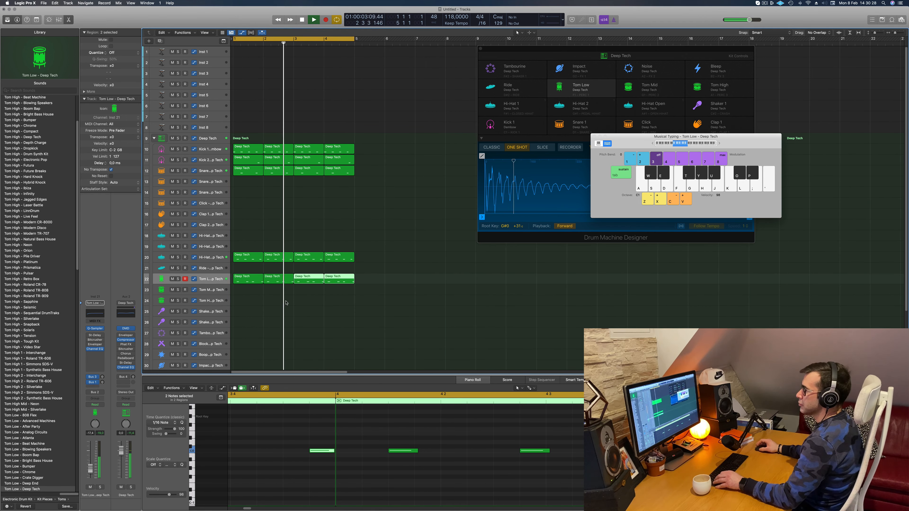
Step: Adjust the Tom Low channel's reverb send and Bus 1 delay send levels while the loop plays
click(217, 281)
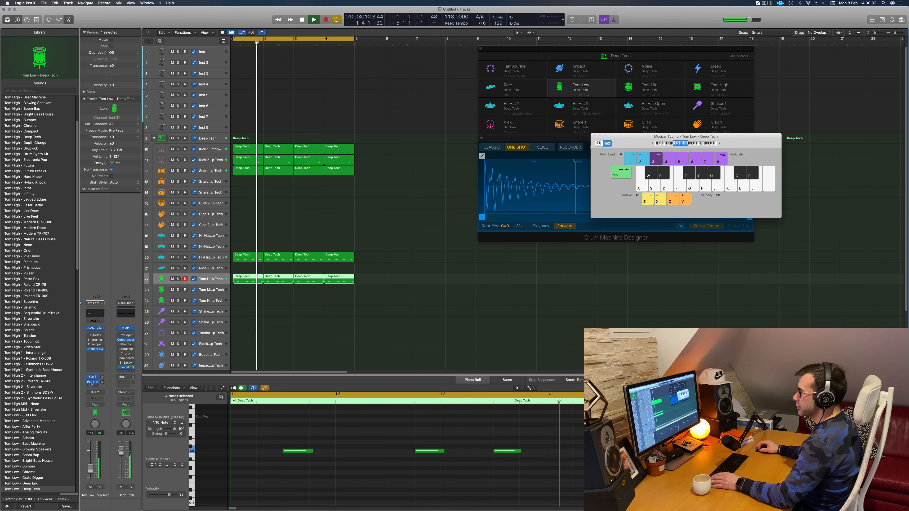
drag(102, 377, 102, 378)
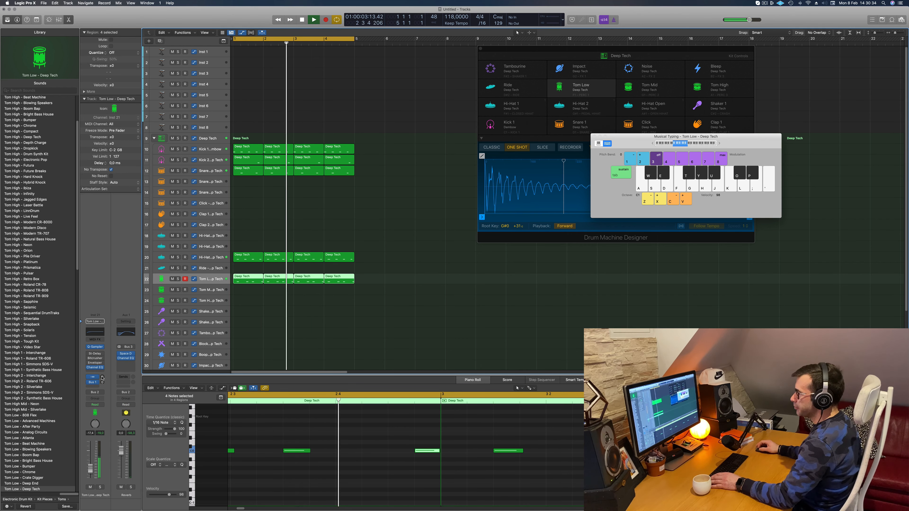
click(102, 382)
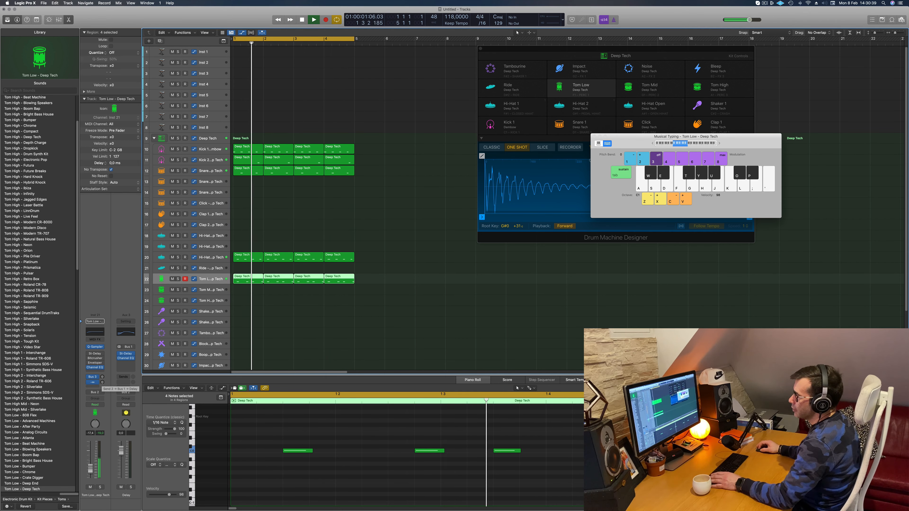
mouse_move(102, 382)
mouse_down()
mouse_move(106, 361)
mouse_move(103, 383)
mouse_up()
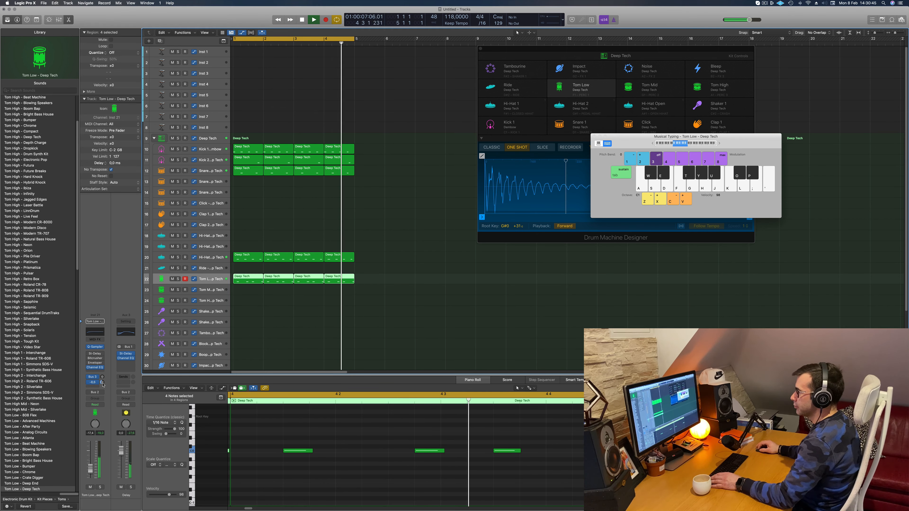
click(103, 383)
click(302, 309)
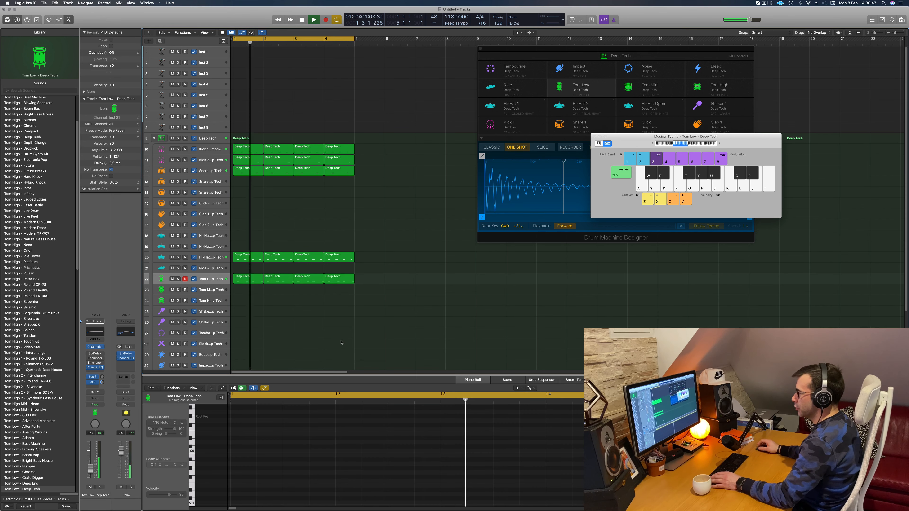
Step: Copy the bar 1 Kick 1 region to the Shaker 2 track, transpose its four notes to C3 and replay the loop
scroll(302, 309, down, 1)
scroll(302, 308, down, 2)
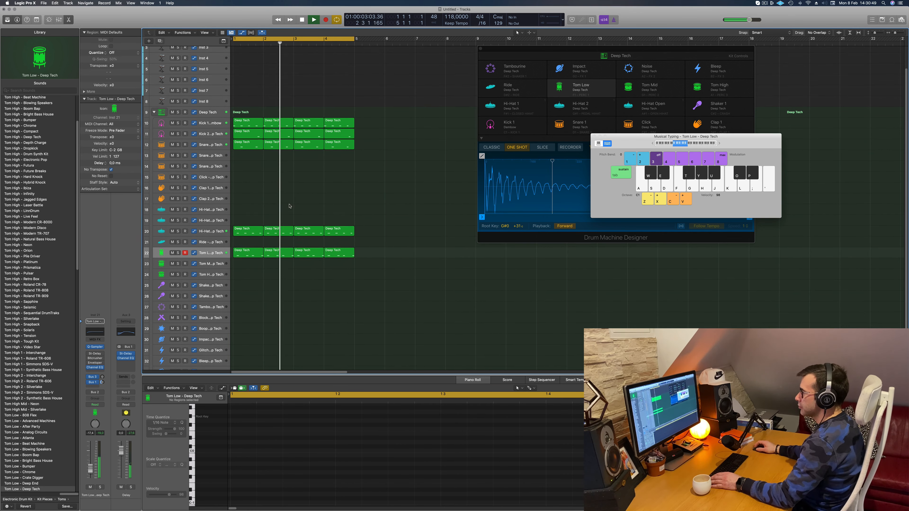
drag(242, 123, 242, 296)
drag(243, 434, 598, 507)
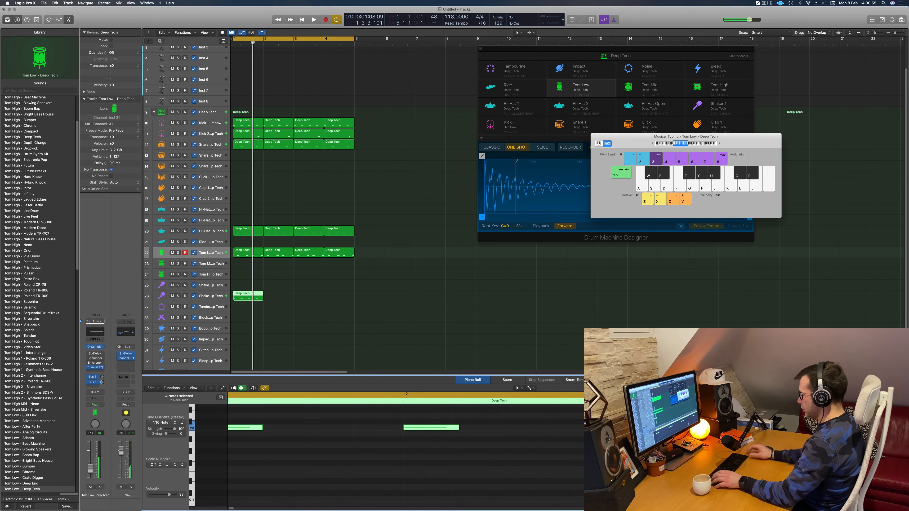
key(alt+shift+Up)
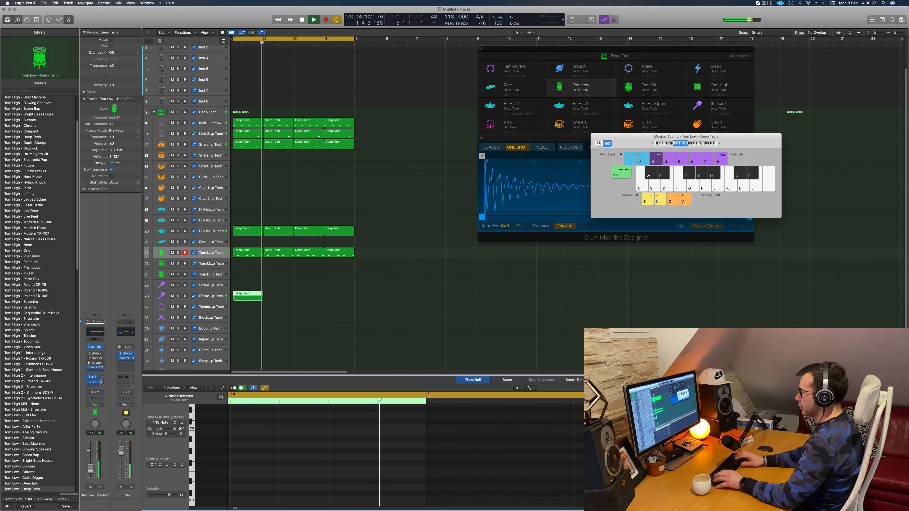
key(Return)
scroll(373, 454, up, 2)
key(space)
key(space)
scroll(372, 456, up, 12)
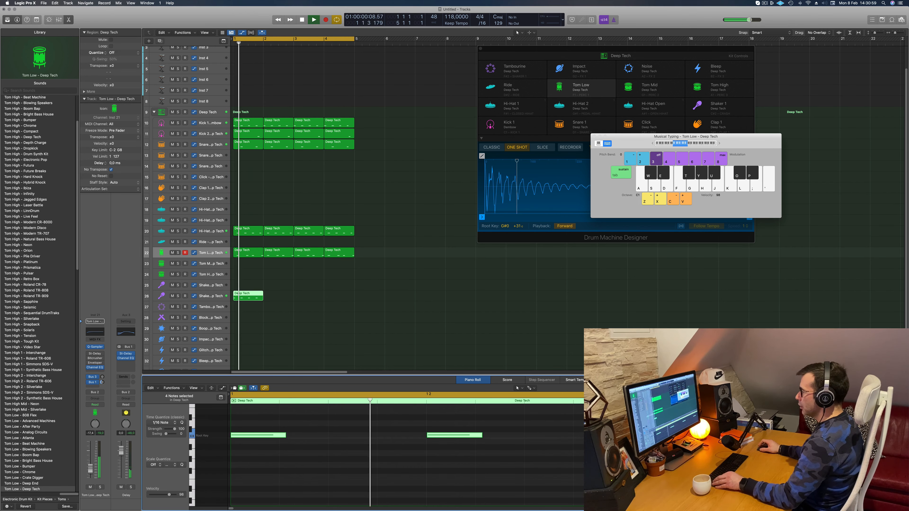
scroll(333, 444, left, 5)
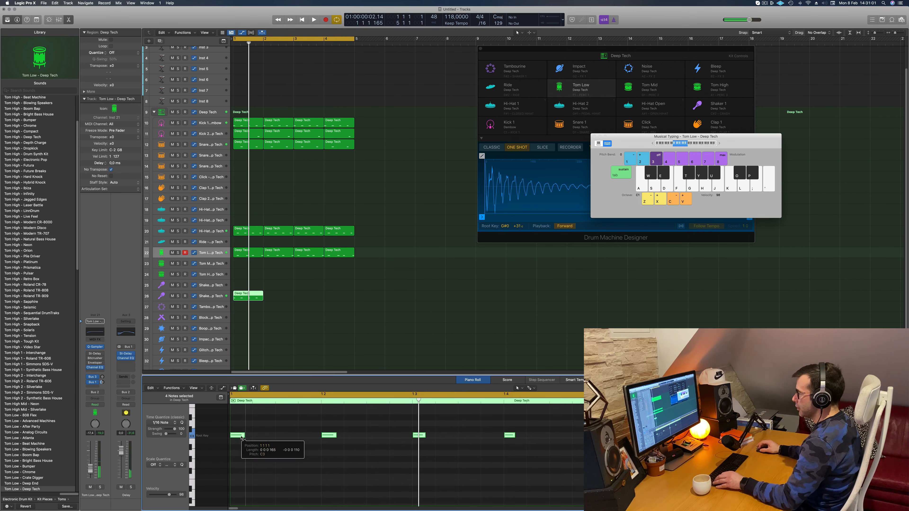
Step: Shorten the four Shaker 2 notes and copy them at sixteenth-note steps until the whole bar is filled
drag(247, 437, 265, 439)
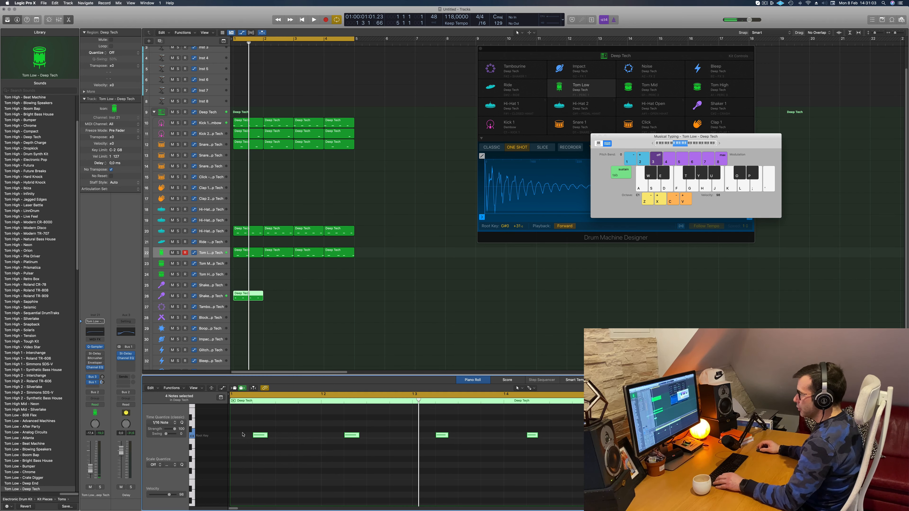
key(super+z)
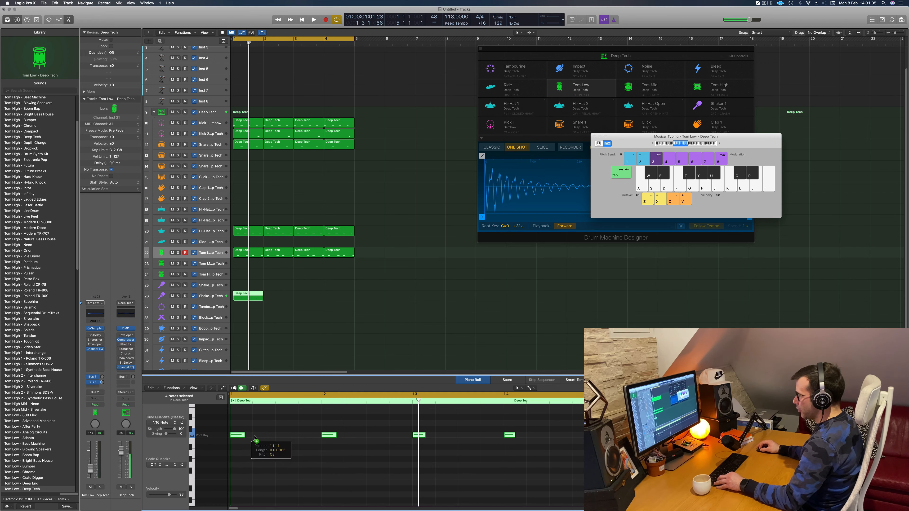
drag(255, 437, 281, 438)
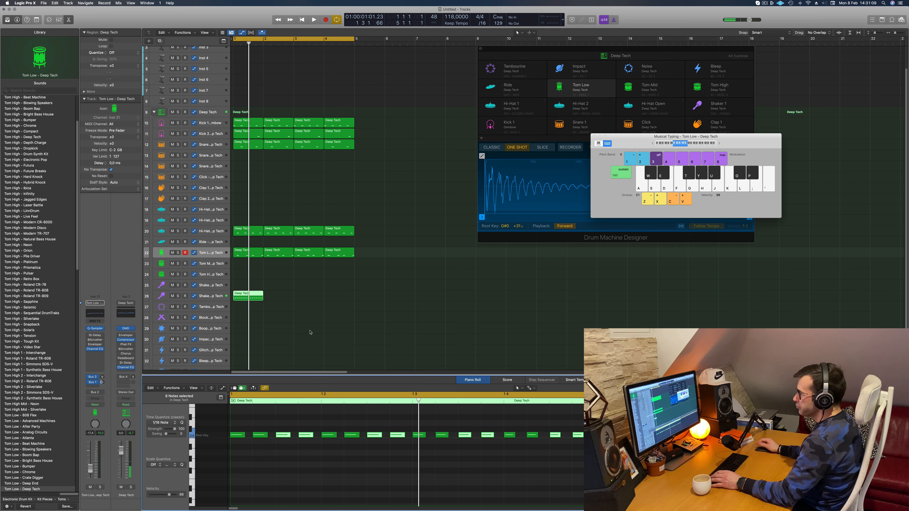
Step: Duplicate the bar 1 Shaker 2 region across bars 2 to 4 and select all four regions
key(space)
drag(249, 294, 319, 297)
shift+click(256, 295)
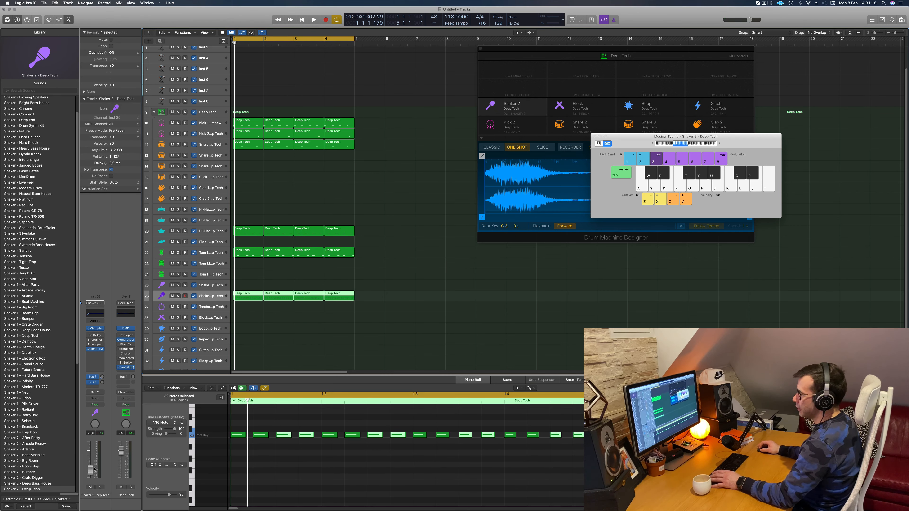
Step: Set the Shaker 2 Stereo Delay's output mix to 26% left and 32% right, then fine-tune the channel's volume during playback
key(space)
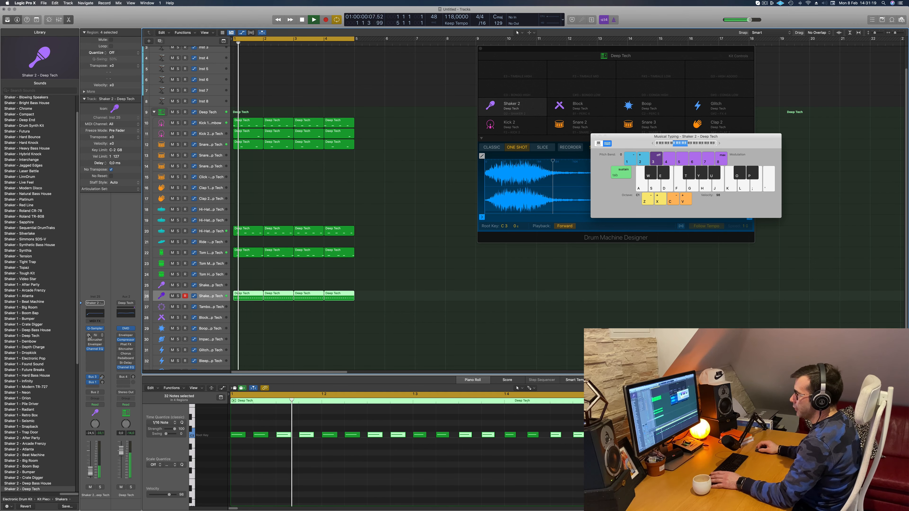
click(96, 336)
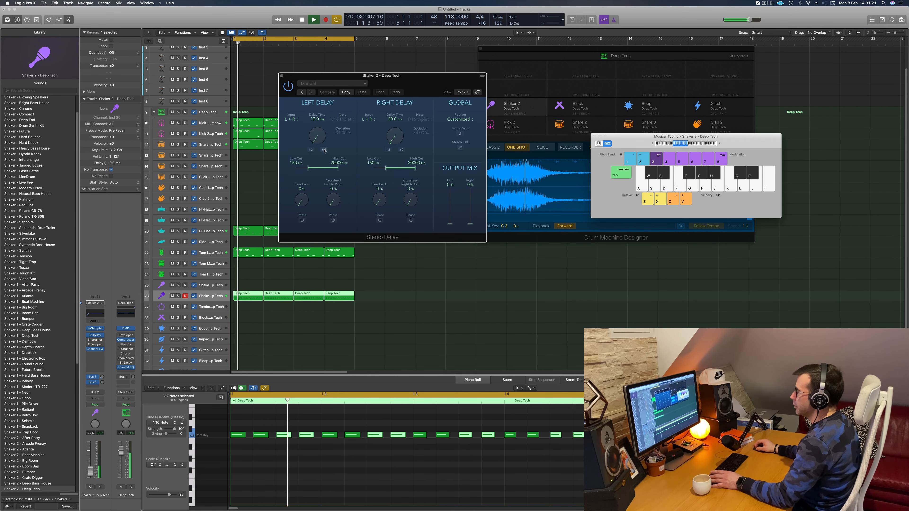
key(space)
key(space)
drag(449, 224, 473, 188)
key(space)
key(space)
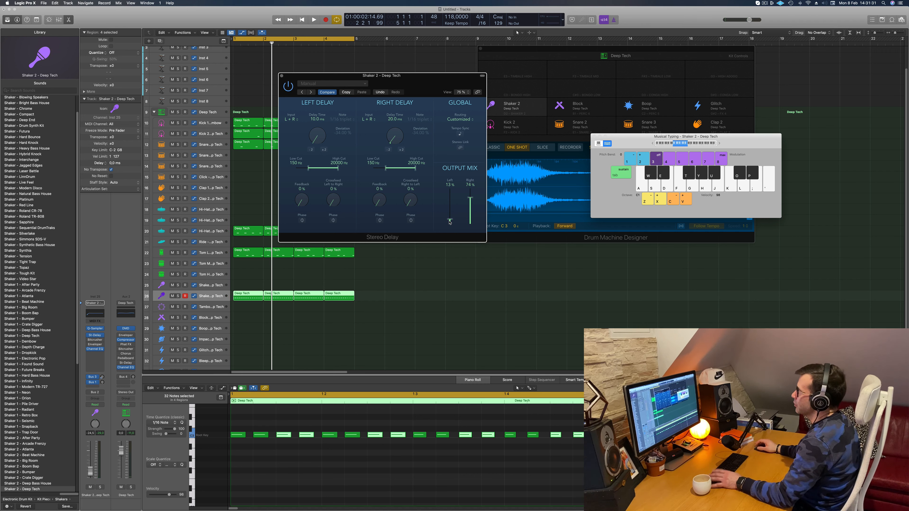
drag(450, 221, 473, 214)
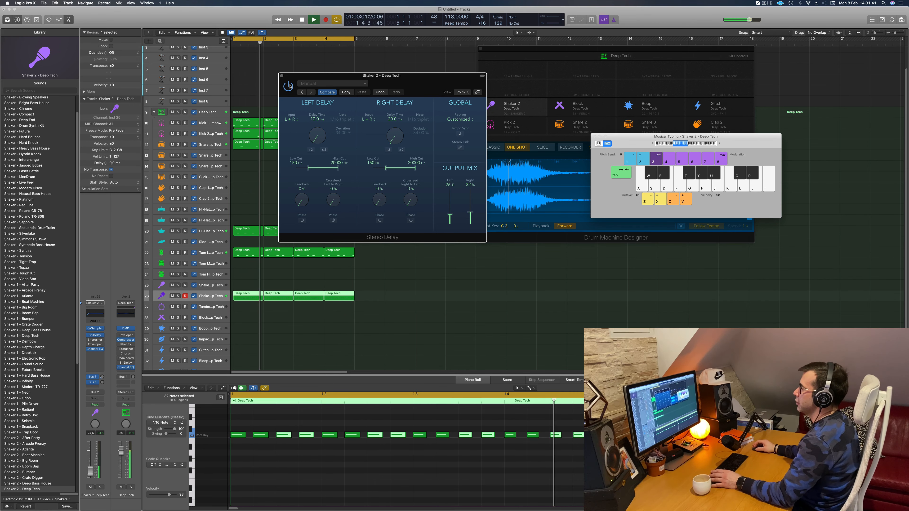
click(282, 76)
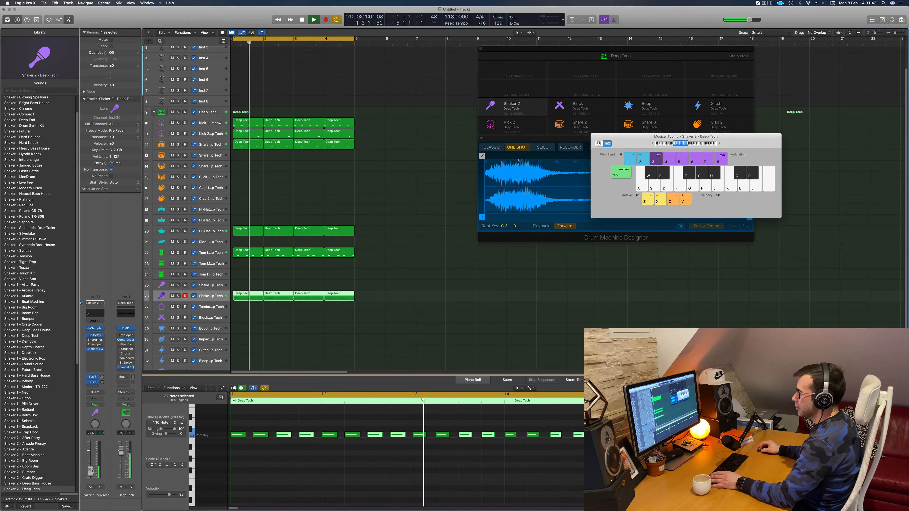
key(Return)
drag(91, 473, 91, 474)
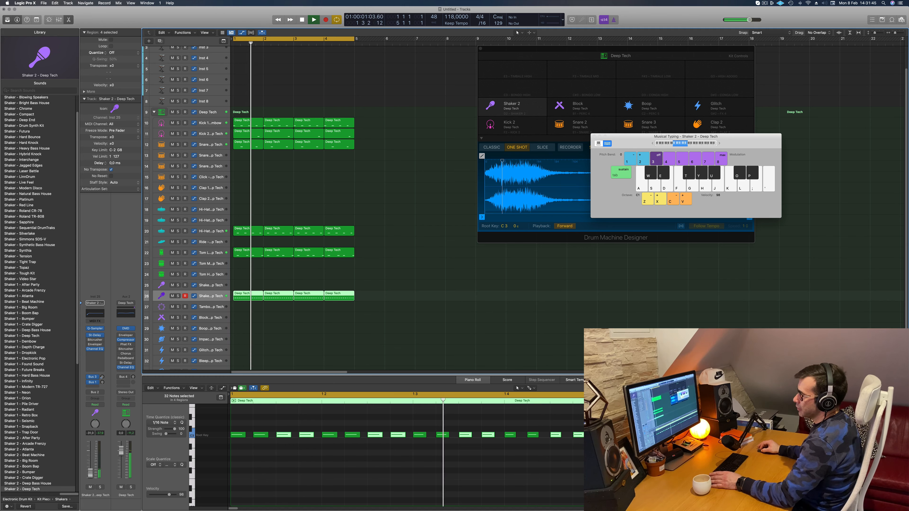
Step: Select the Inst 1 track, increase its height and load Alchemy as its instrument
scroll(308, 203, up, 3)
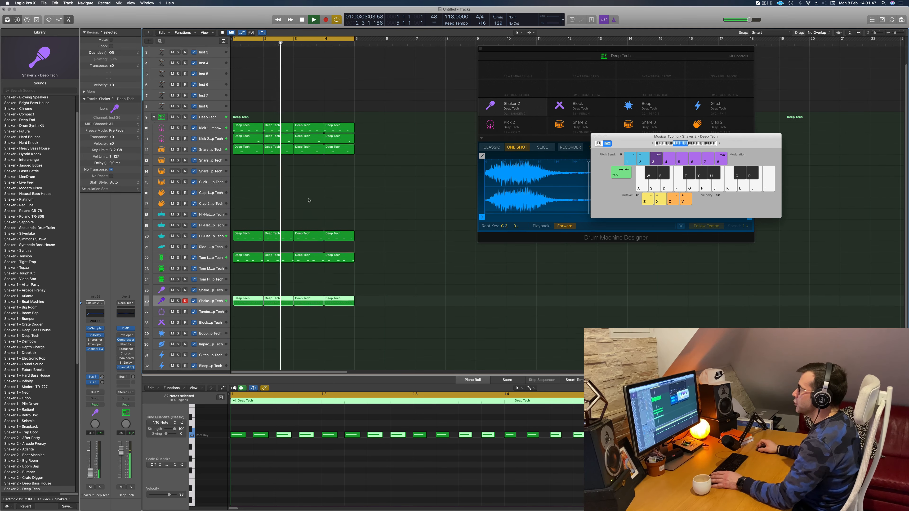
key(Return)
click(217, 57)
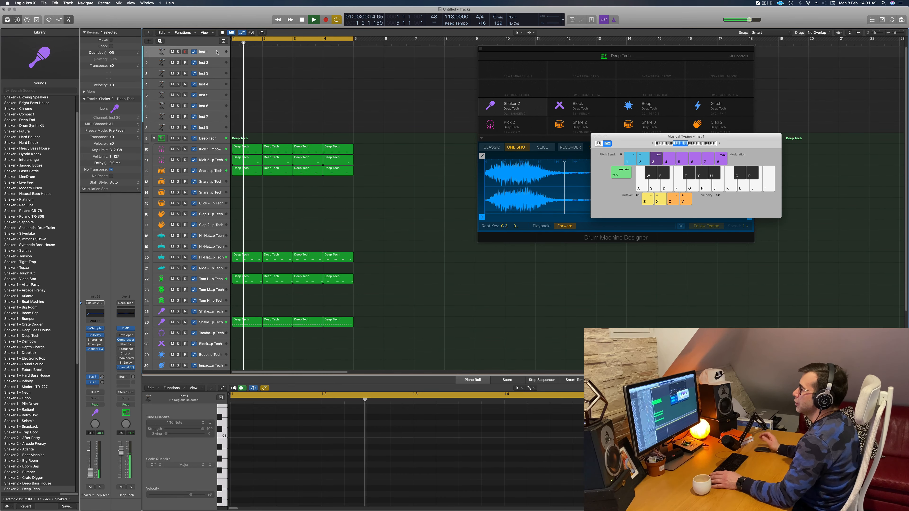
drag(215, 57, 215, 73)
key(Return)
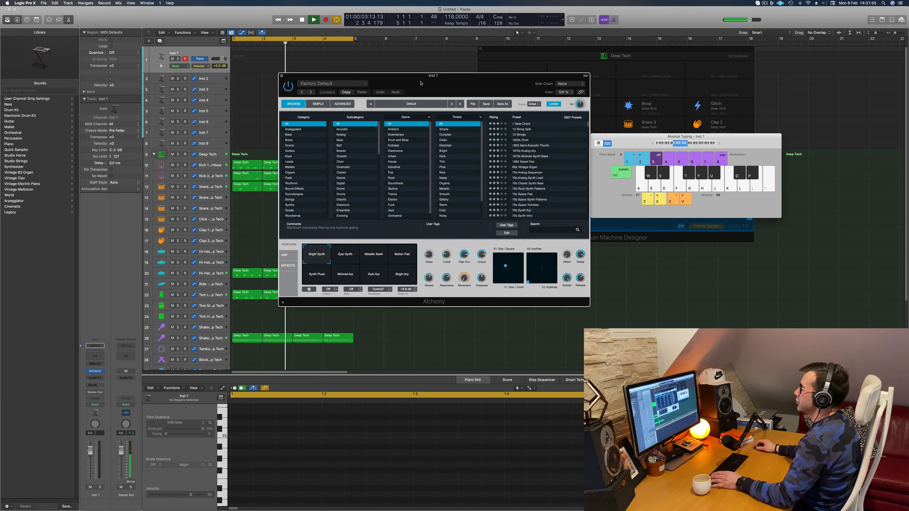
Step: Filter Alchemy's presets to the Bass category and load the Arcane Future preset
drag(421, 80, 467, 94)
key(Return)
click(335, 149)
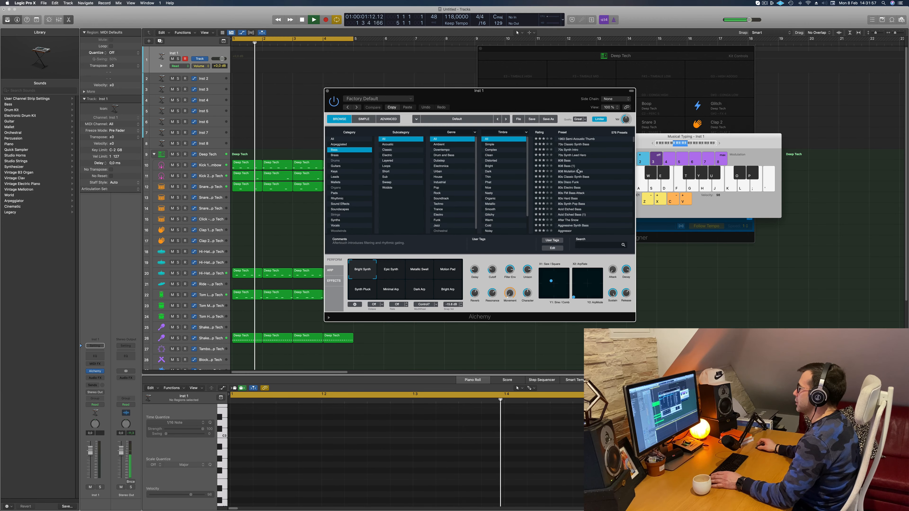
scroll(586, 170, down, 10)
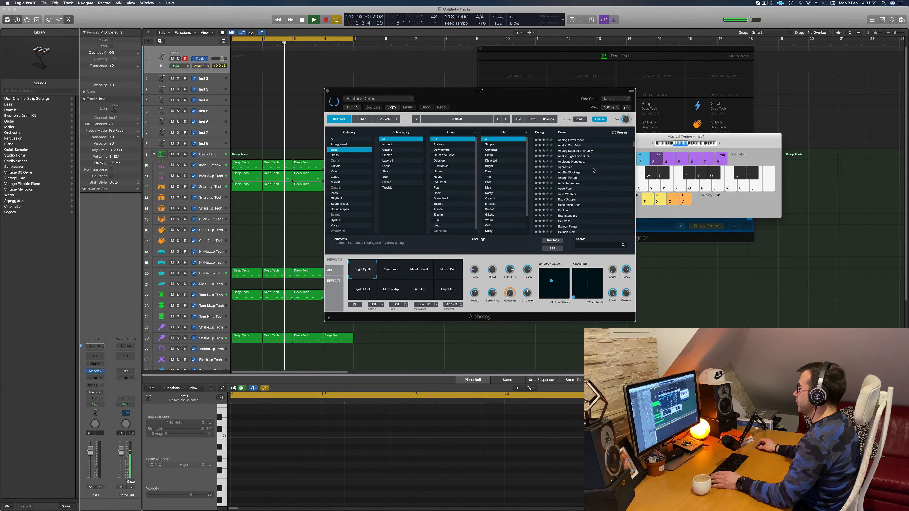
click(574, 178)
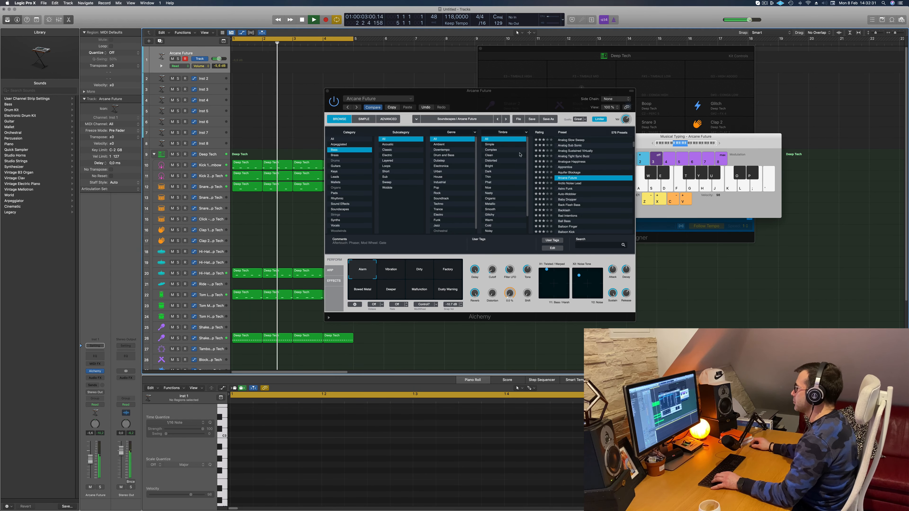
Step: Reposition the Alchemy and Musical Typing windows and shift the Musical Typing keyboard to a higher octave range
drag(528, 100, 544, 185)
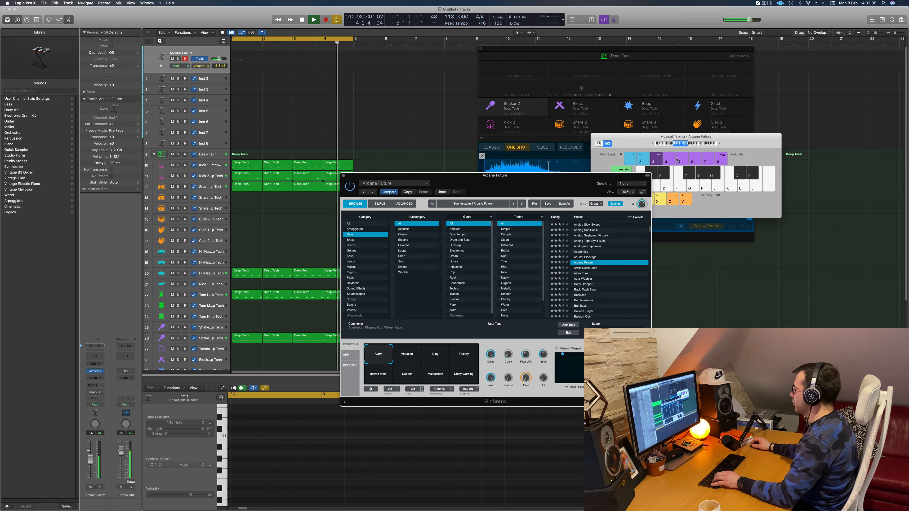
click(640, 143)
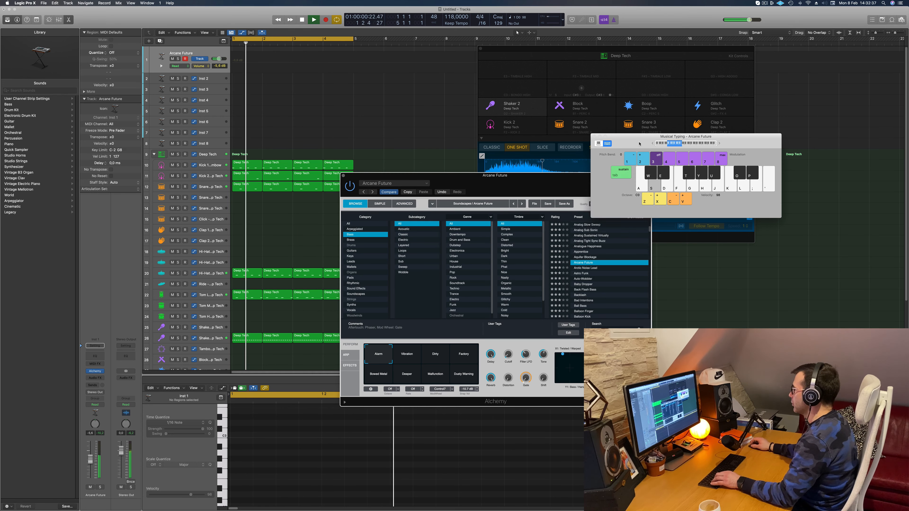
drag(640, 143, 667, 121)
click(746, 123)
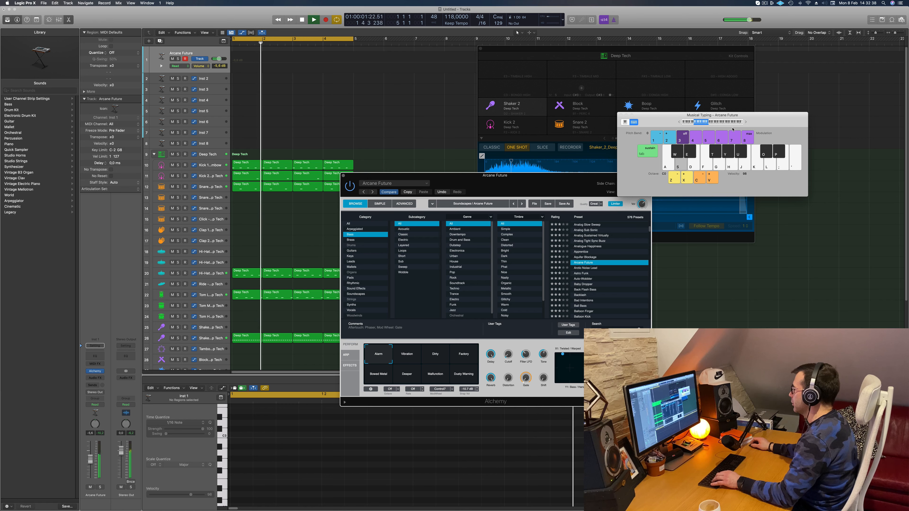
click(746, 124)
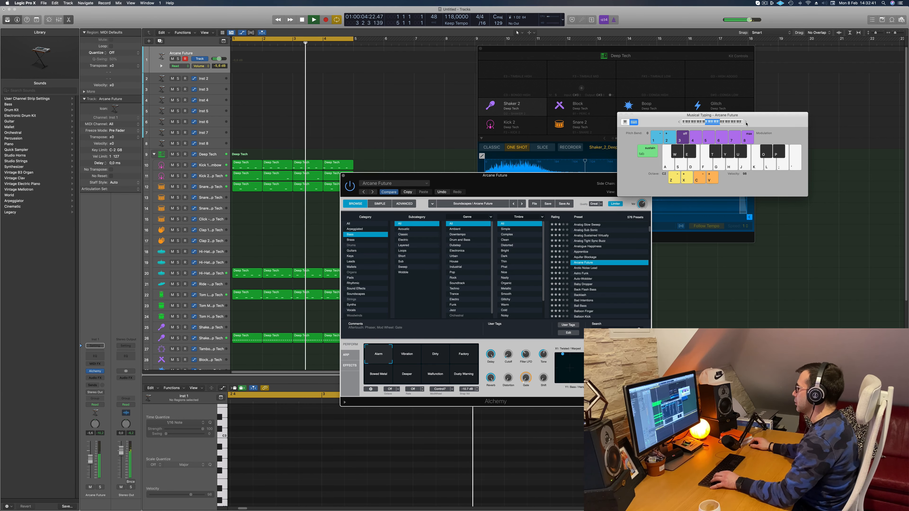
Step: Play D and F notes while adjusting Alchemy's Delay, Cutoff and Reverb controls, setting Reverb to 100%
key(s)
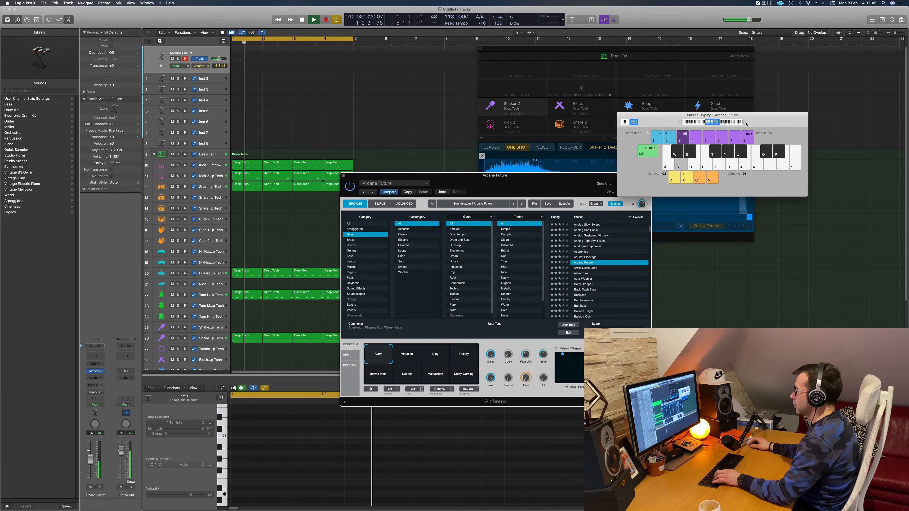
key(s)
key(f)
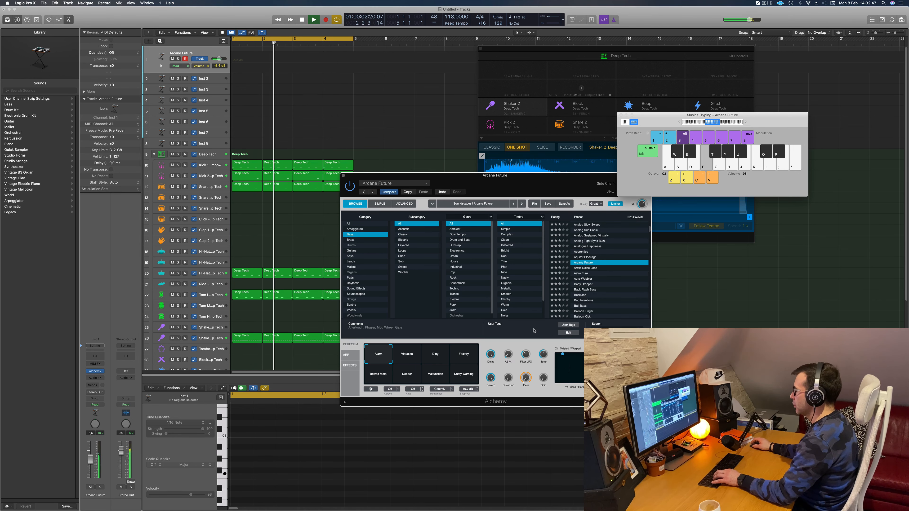
key(s)
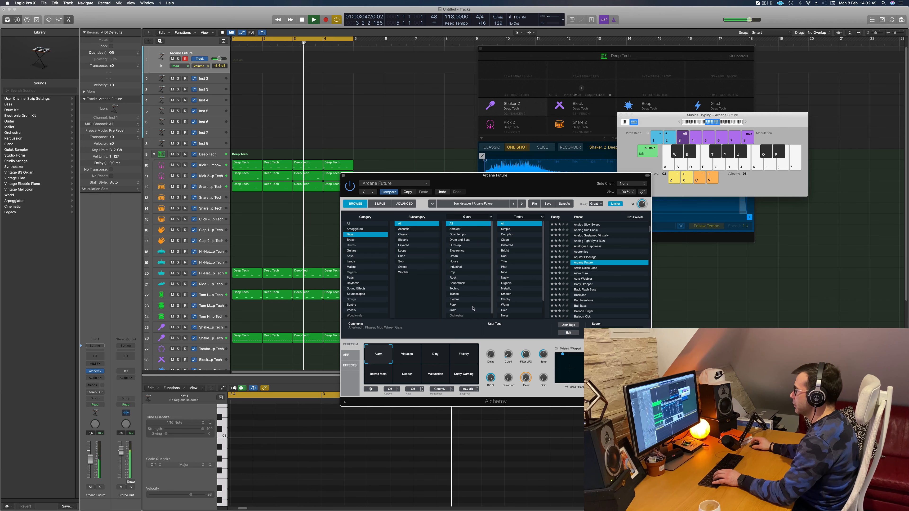
drag(541, 185, 535, 185)
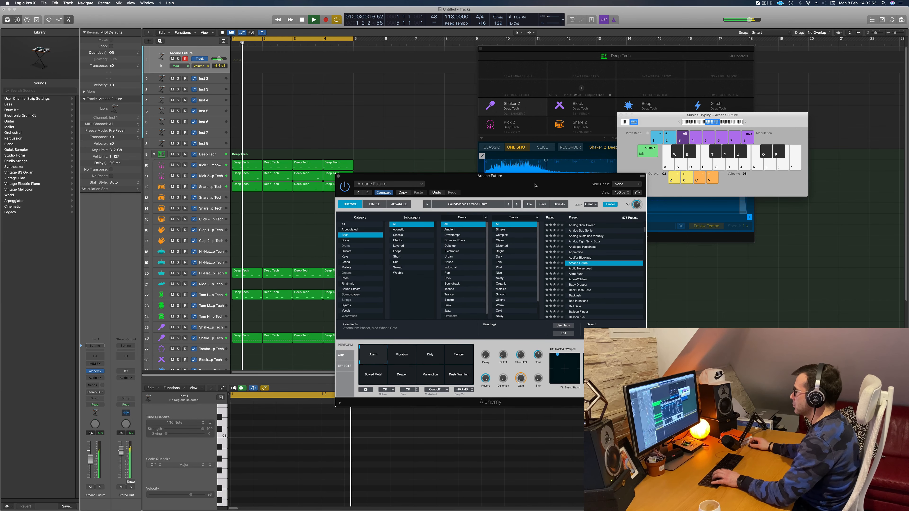
Step: Audition the Arcane Future sound over the loop by playing the notes F, A, C and D
key(f)
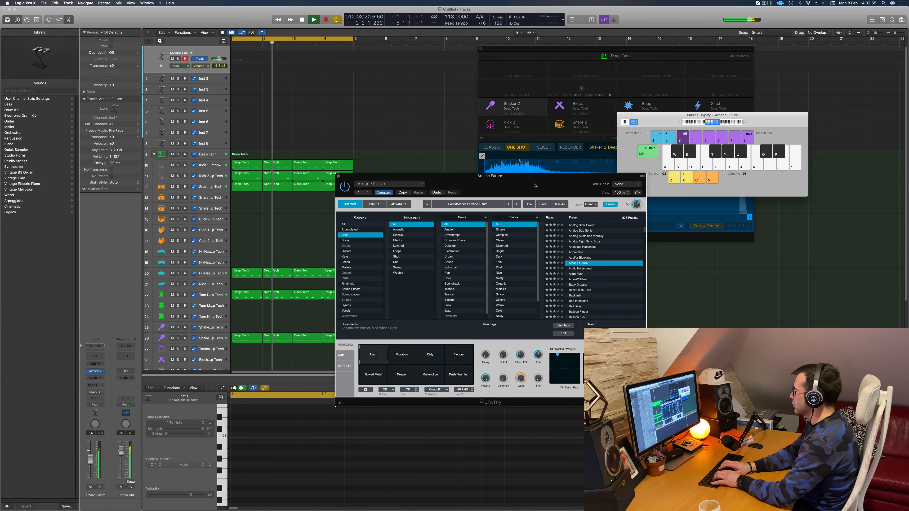
key(h)
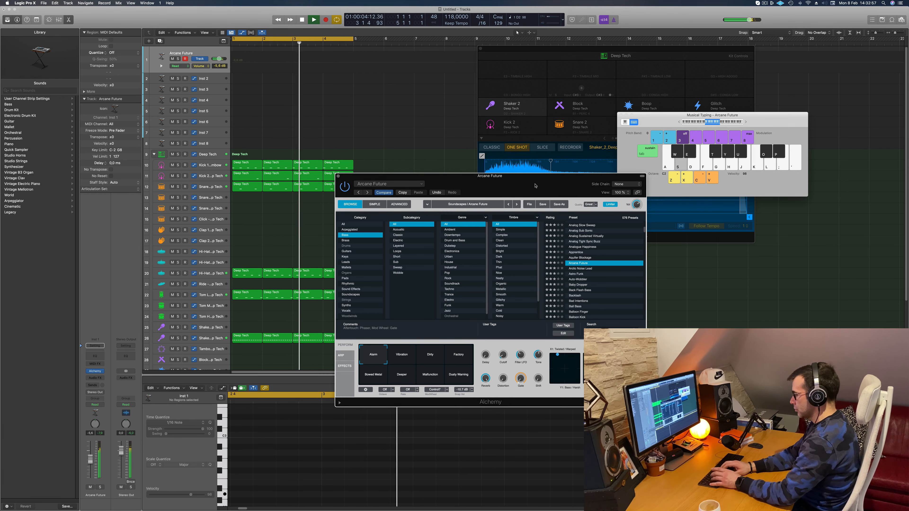
key(a)
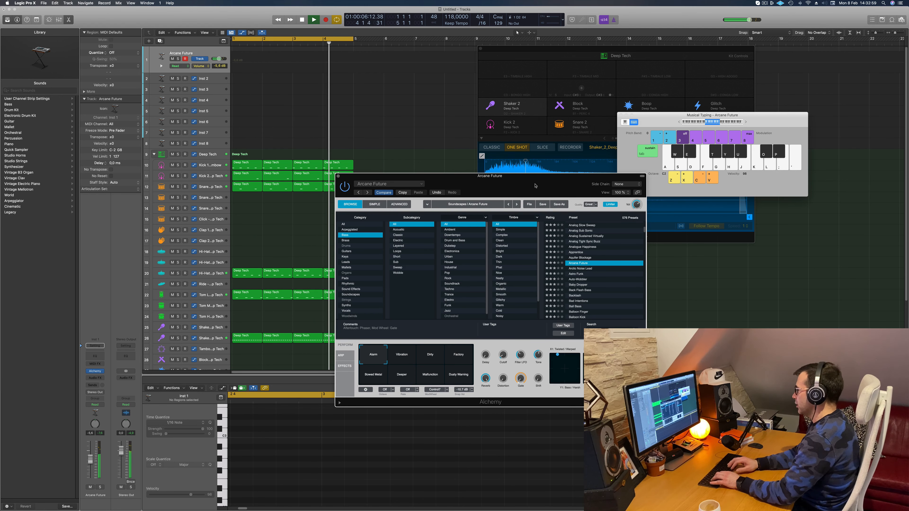
key(s)
Step: Audition Alchemy's Vibration and Dirty performance snapshots with a D note, then switch to the Factory snapshot
click(396, 361)
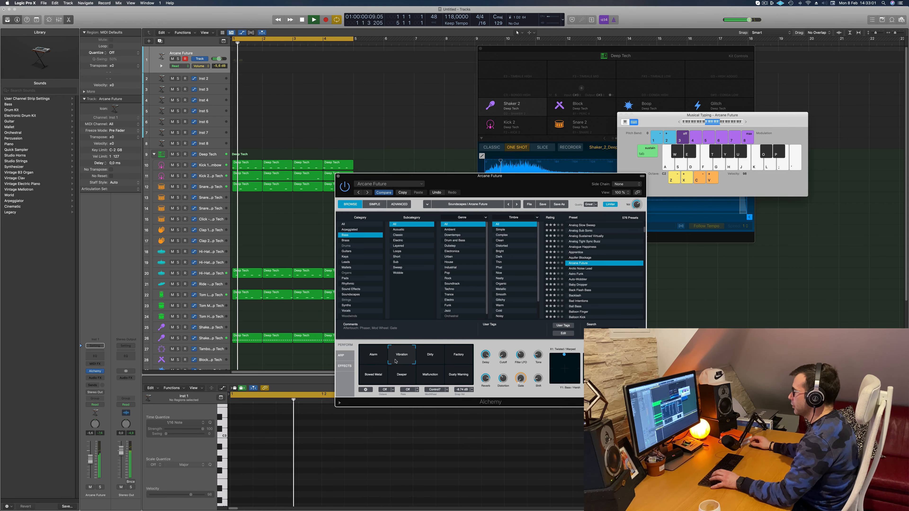
key(s)
click(433, 360)
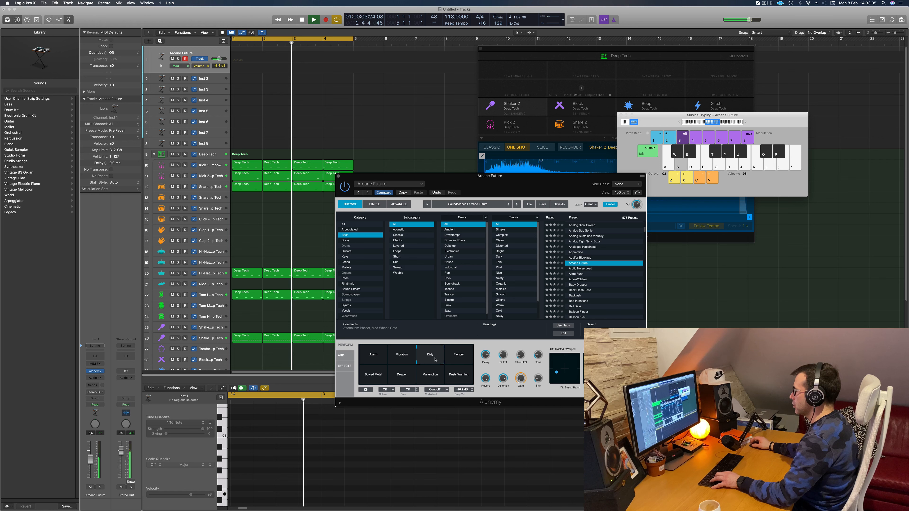
click(456, 360)
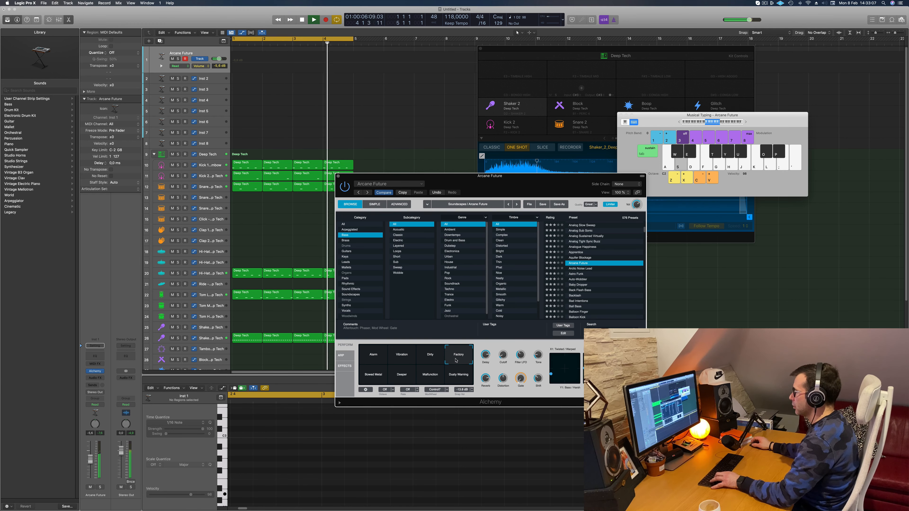
Step: Audition Alchemy's Bowed Metal, Deeper, Malfunction and Dusty Warning snapshots over the loop, then return to the Factory snapshot
click(370, 377)
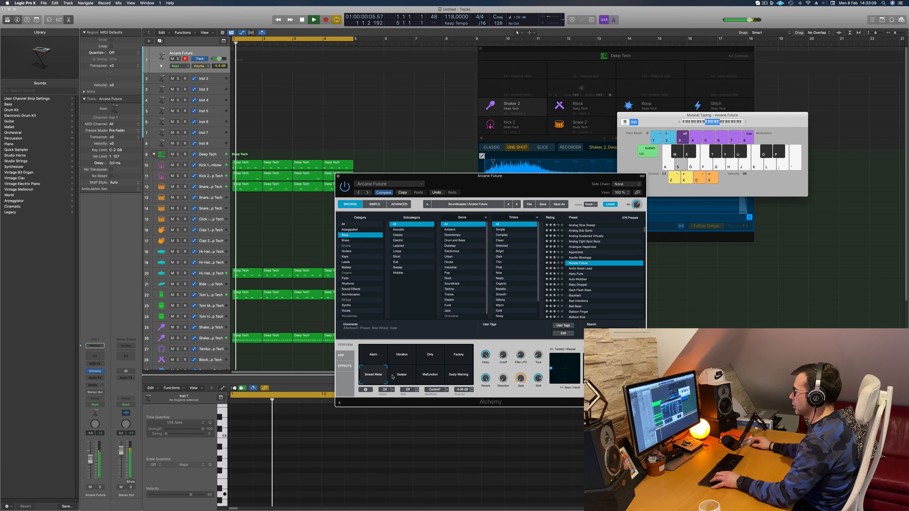
click(402, 375)
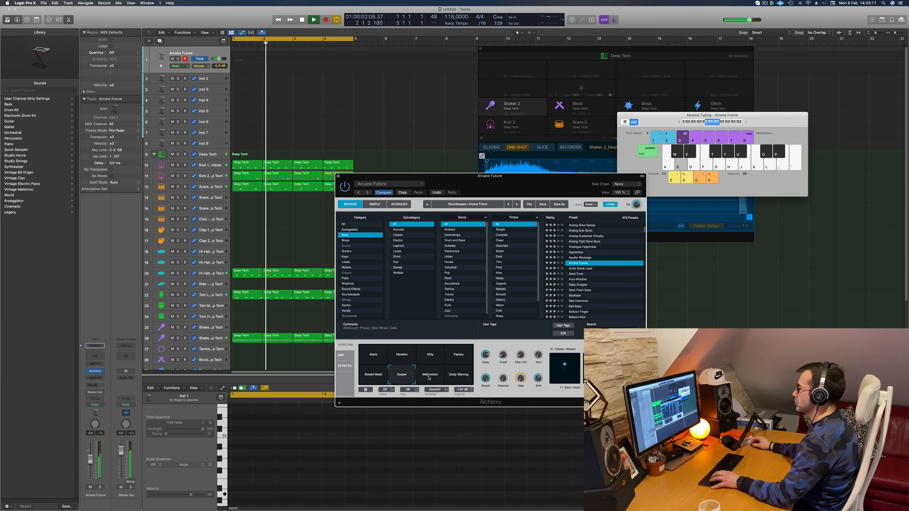
click(429, 377)
click(459, 376)
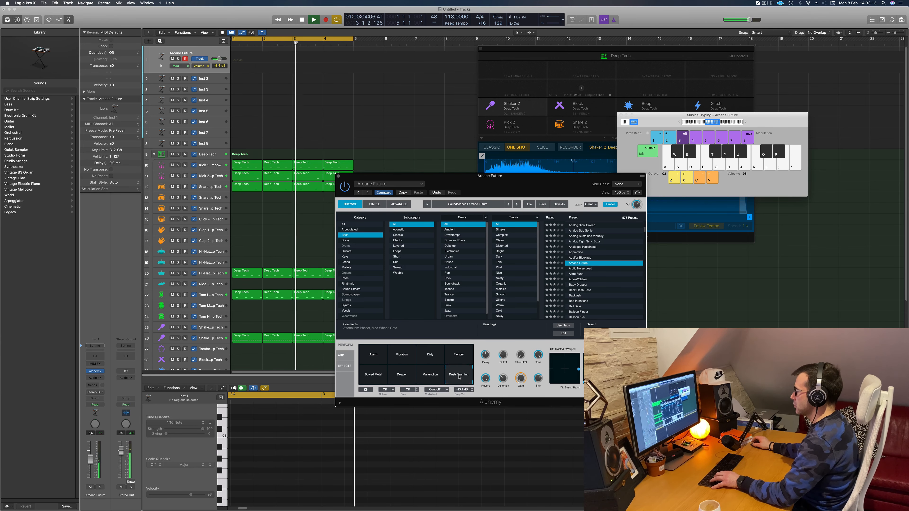
click(463, 353)
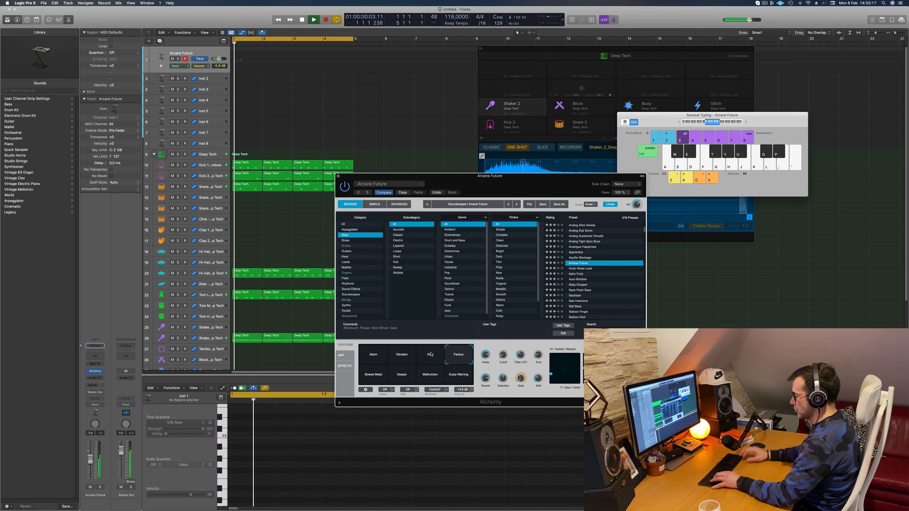
Step: Record a bass part on the Arcane Future track and move the recorded region so it starts at bar 1
key(r)
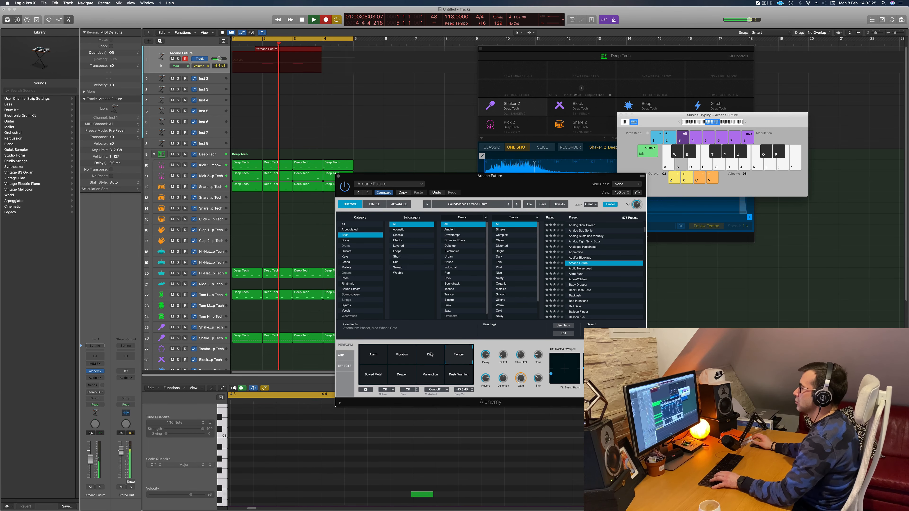
key(space)
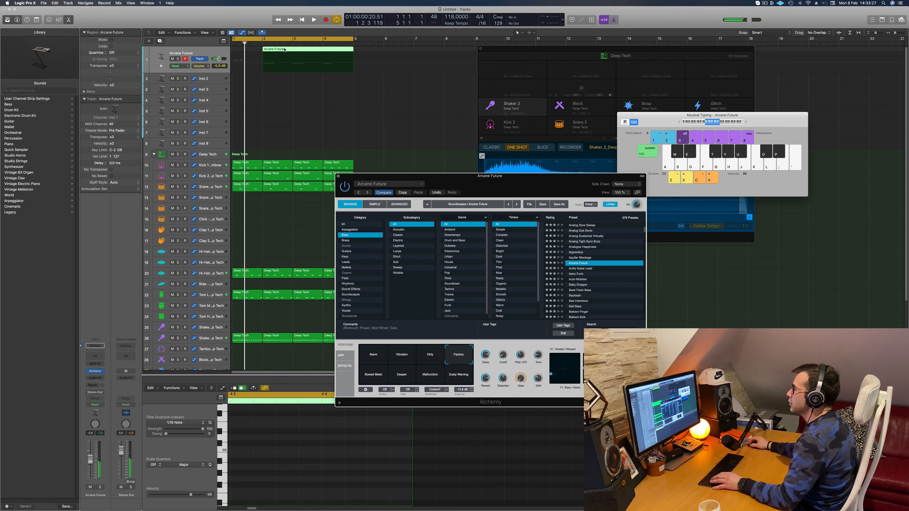
drag(285, 50, 254, 50)
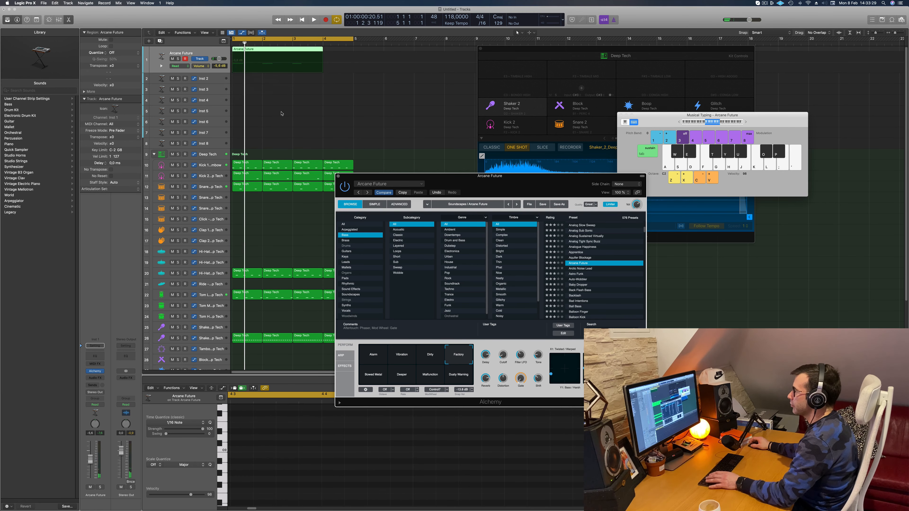
key(space)
Step: Split the Arcane Future region at bar 3 with the Split option for crossing notes, and keep only the first two bars
double_click(282, 51)
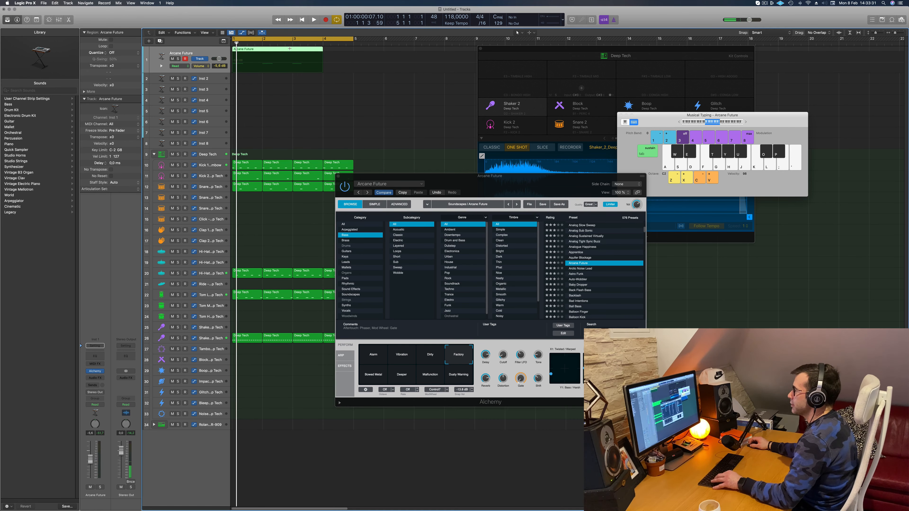
click(292, 49)
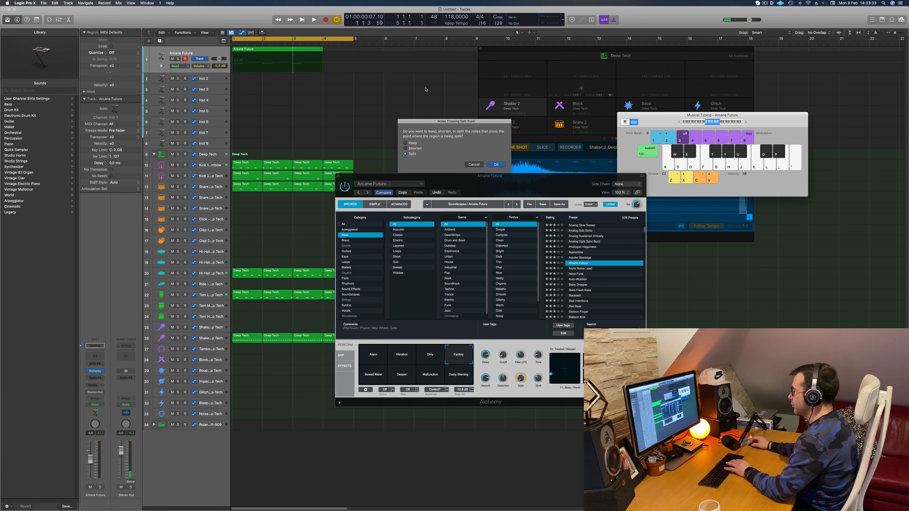
click(496, 164)
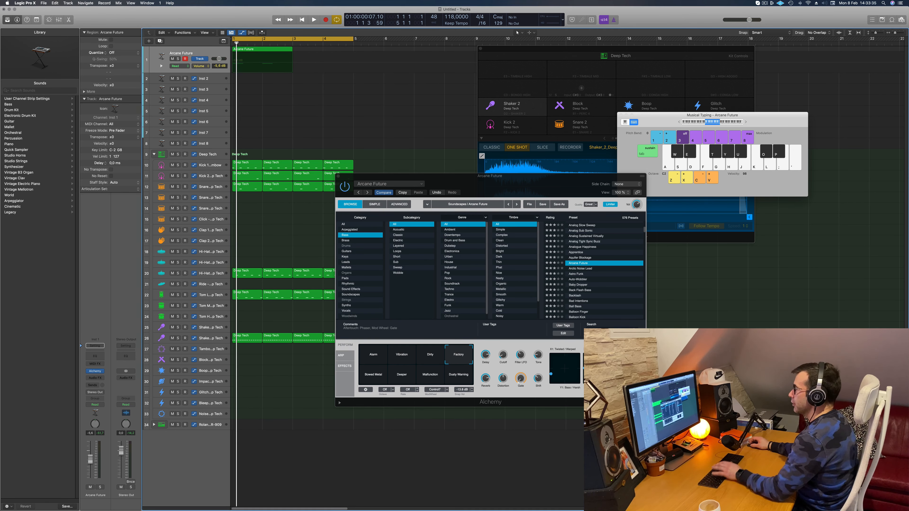
click(262, 54)
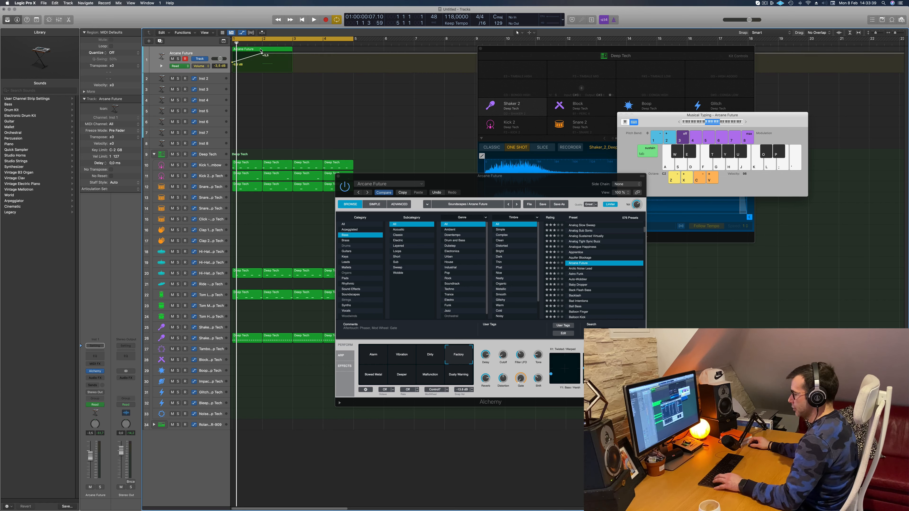
key(super+z)
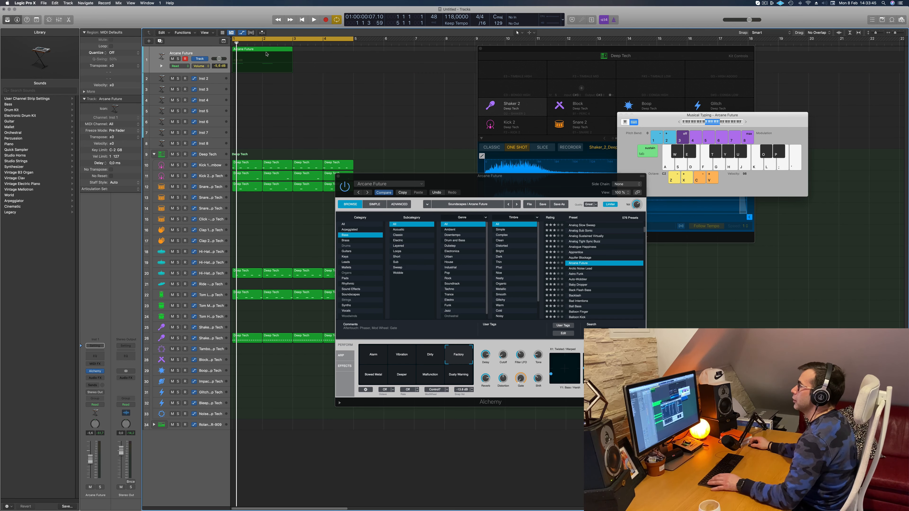
Step: Open the two-bar Arcane Future region in the Piano Roll, quantize all its notes to 1/16 and play it back
click(268, 43)
double_click(263, 51)
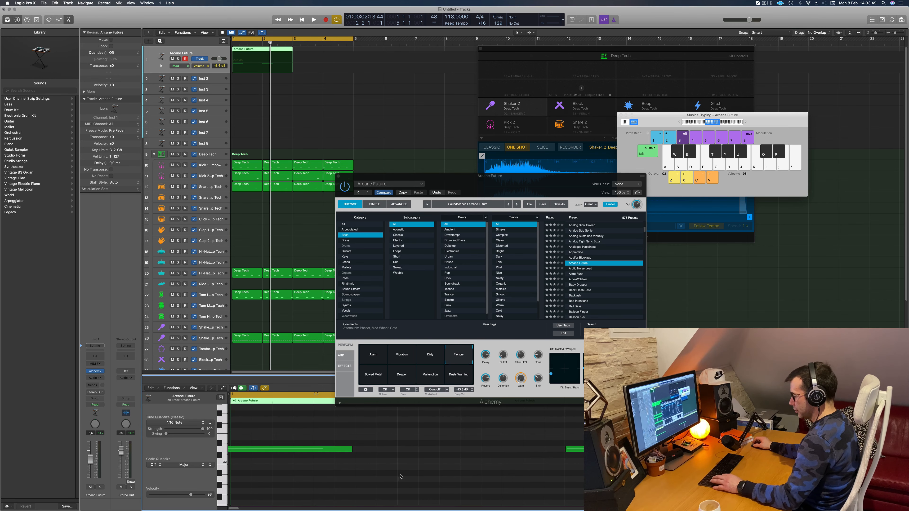
key(super+a)
key(q)
click(391, 470)
key(space)
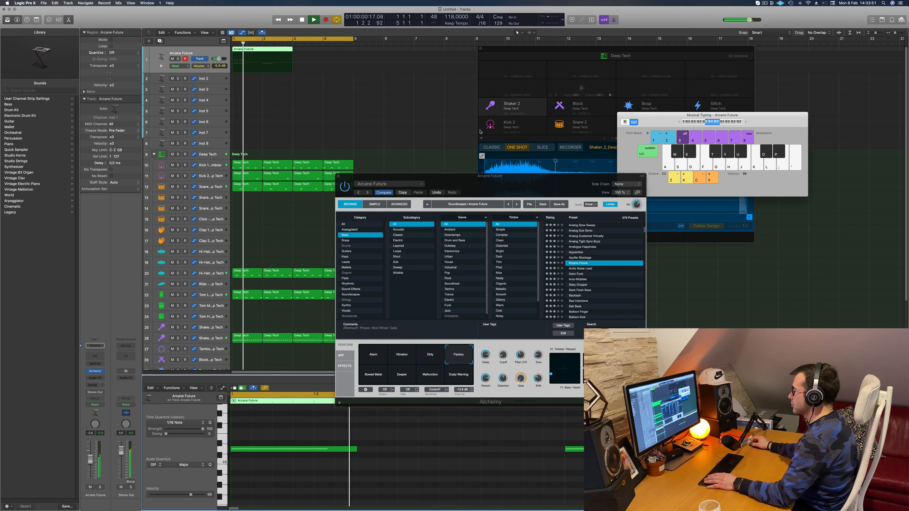
Step: Adjust Alchemy's Cutoff while the loop plays and raise the Arcane Future track volume to -2.9 dB
drag(338, 285, 386, 204)
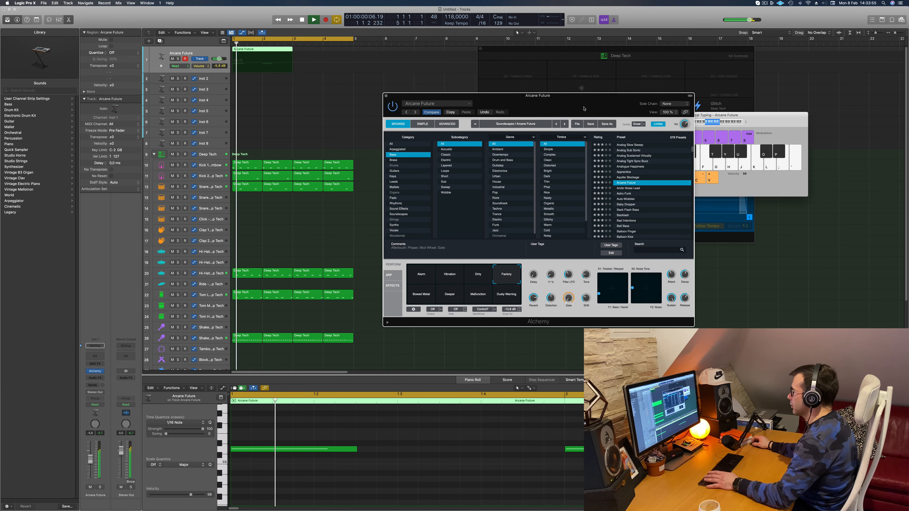
drag(583, 109, 552, 101)
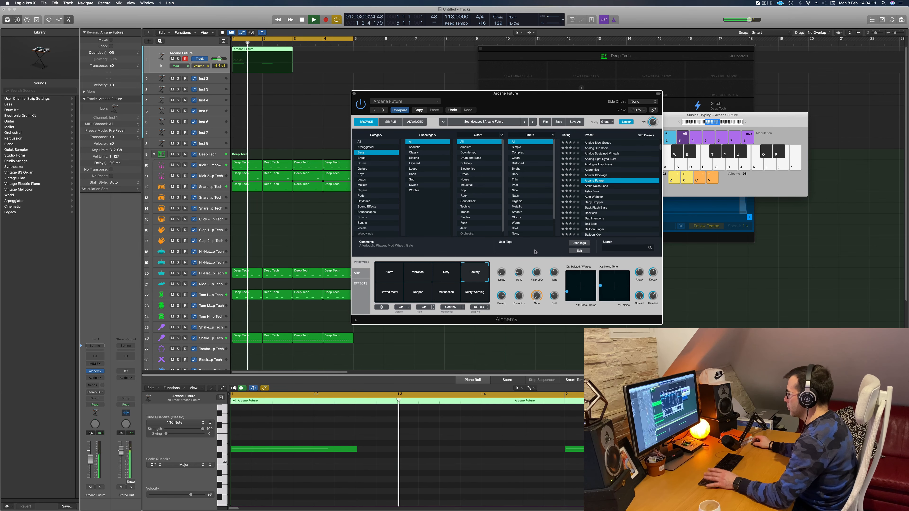
drag(557, 99, 570, 124)
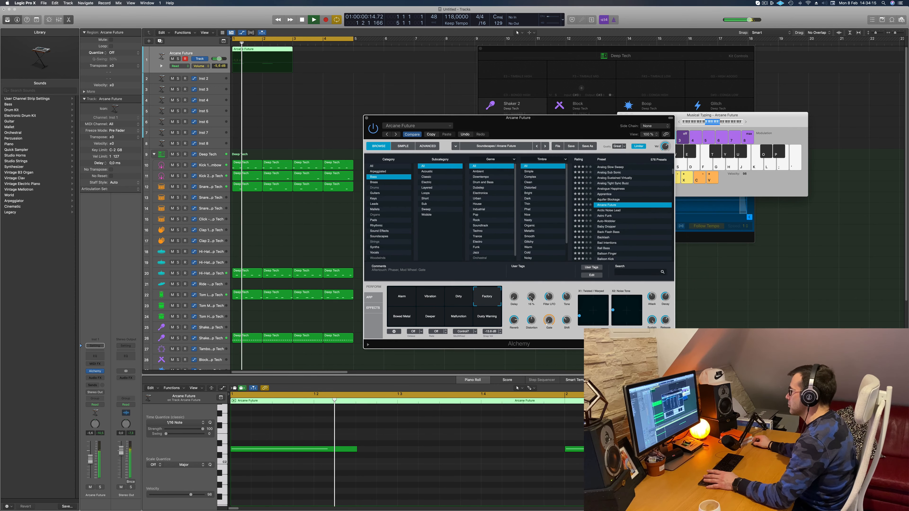
drag(531, 300, 536, 303)
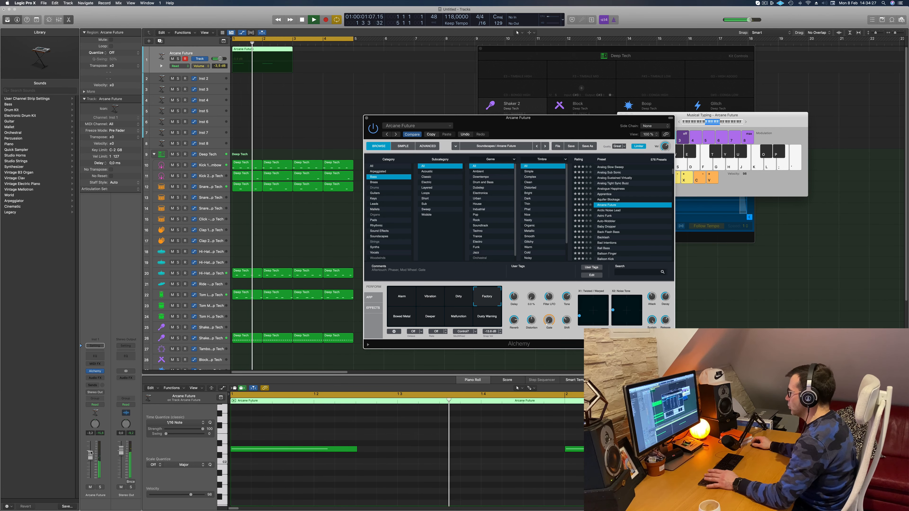
drag(91, 452, 91, 451)
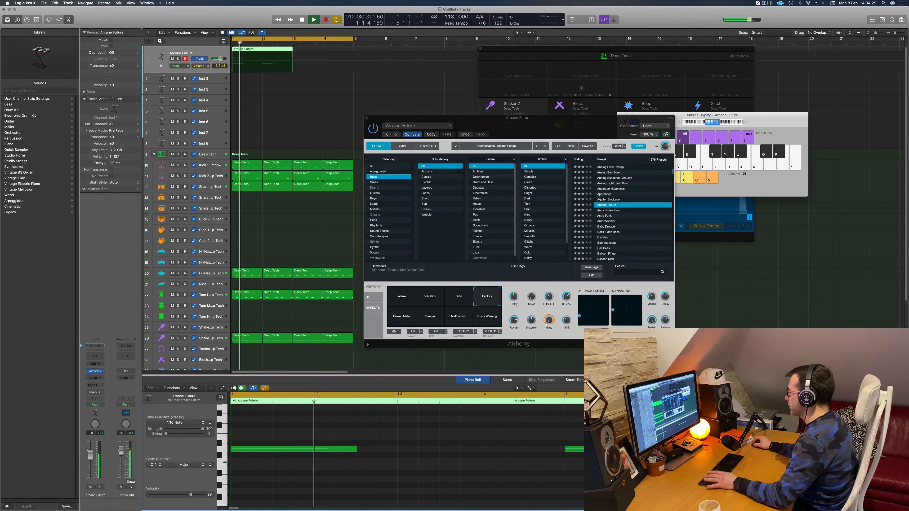
Step: Try different positions on Alchemy's two X/Y pads over the loop, settling both in their upper-left corners
click(594, 311)
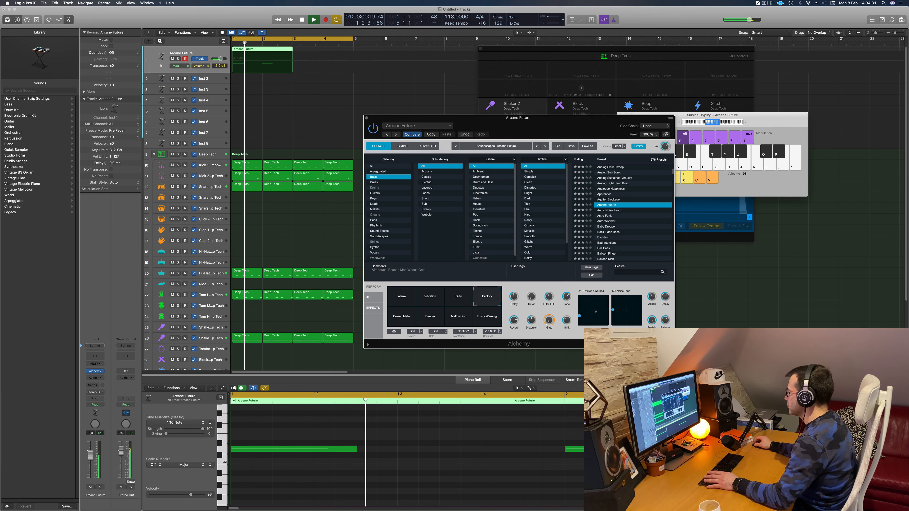
key(space)
key(space)
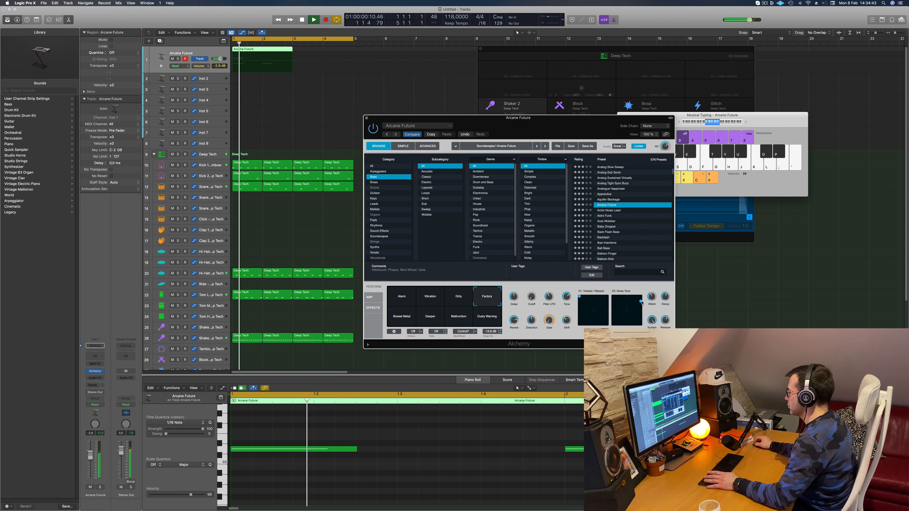
key(Return)
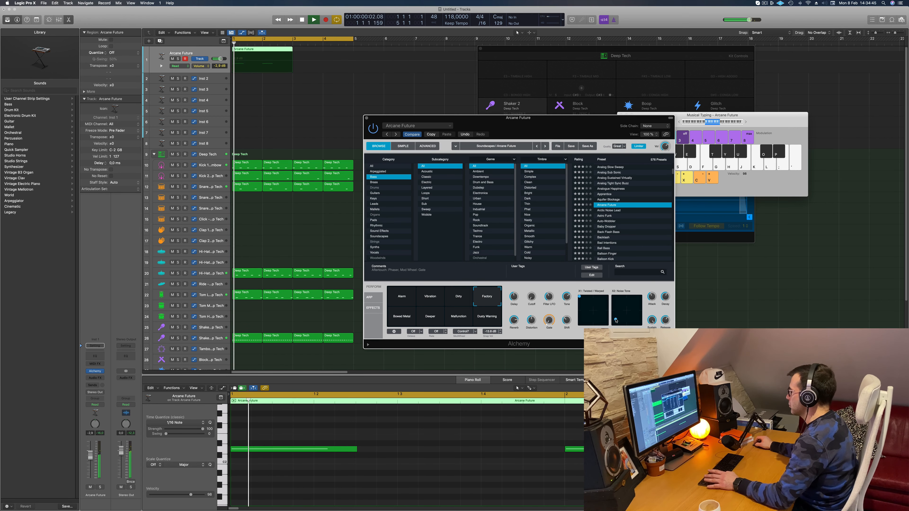
key(Return)
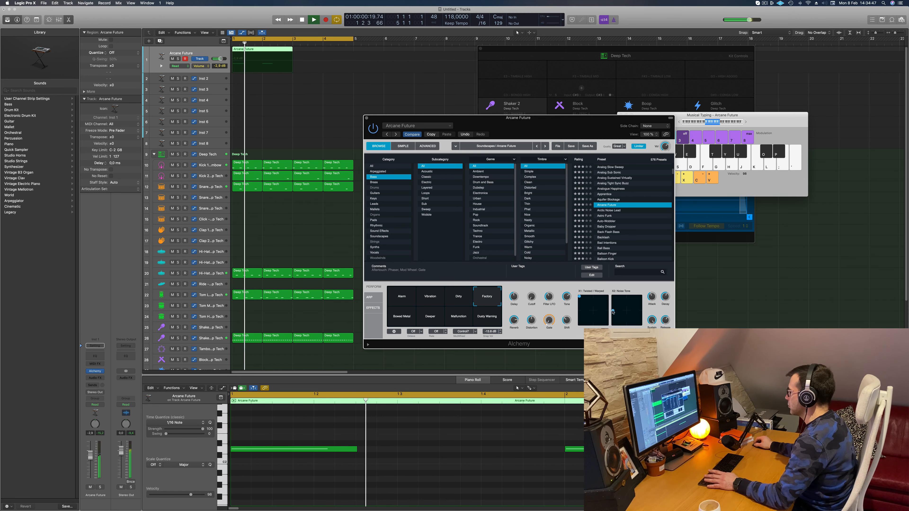
key(Return)
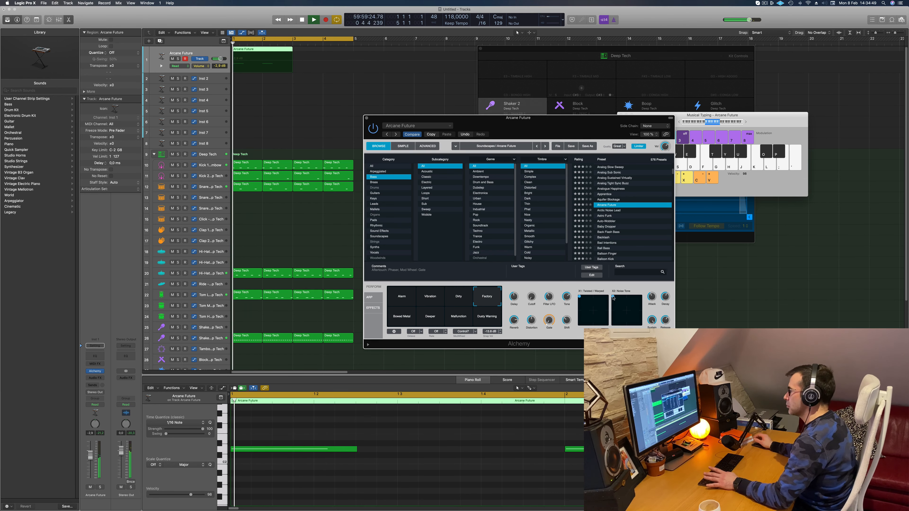
key(Return)
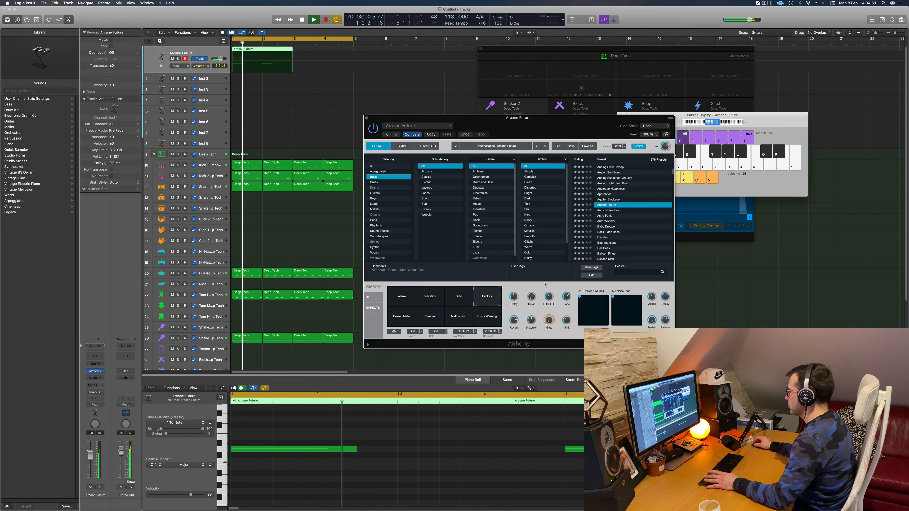
Step: Copy the two-bar Arcane Future region to bar 3 so the bass part fills all four bars
drag(546, 128, 614, 133)
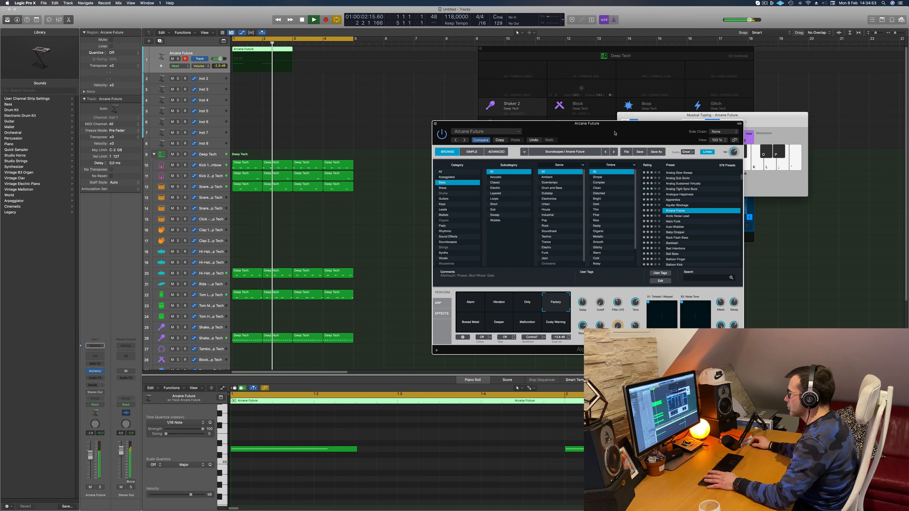
key(space)
key(space)
drag(273, 52, 331, 54)
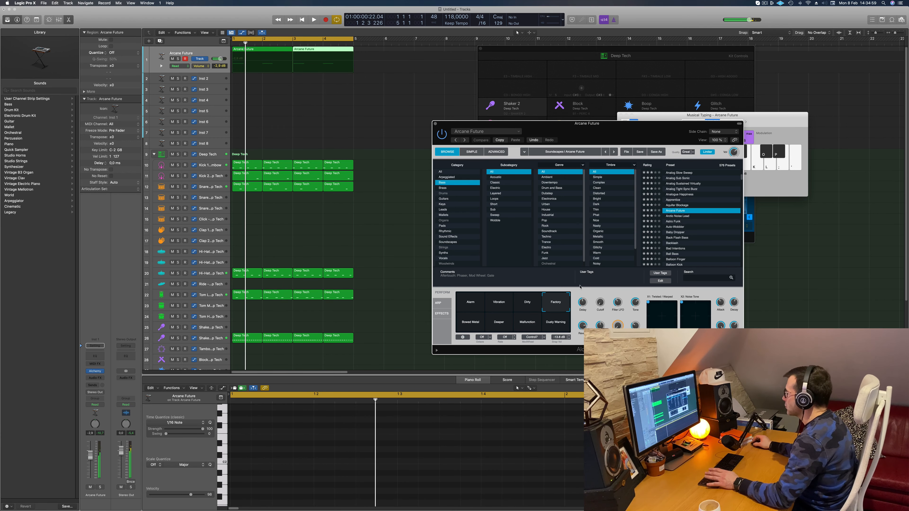
Step: Switch Alchemy to the Dirty snapshot, adjust its Cutoff against the playing loop and close the Alchemy window
click(498, 141)
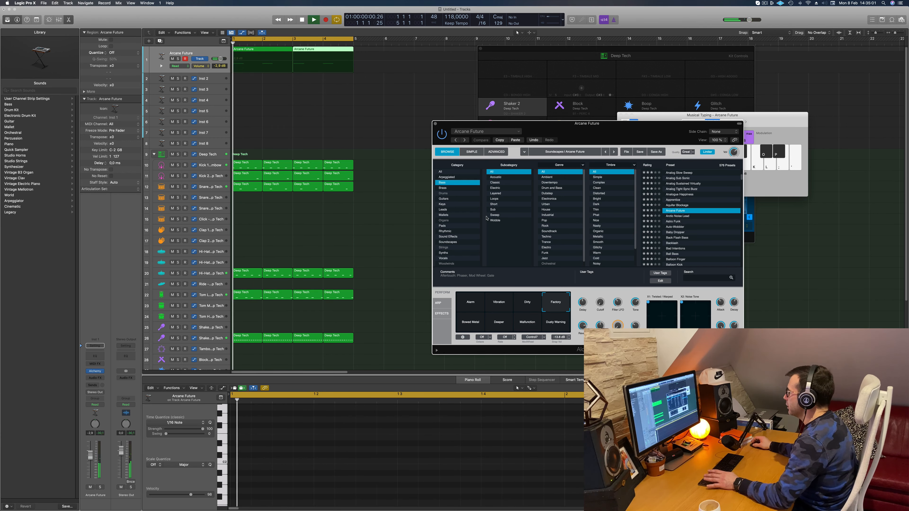
click(524, 308)
key(space)
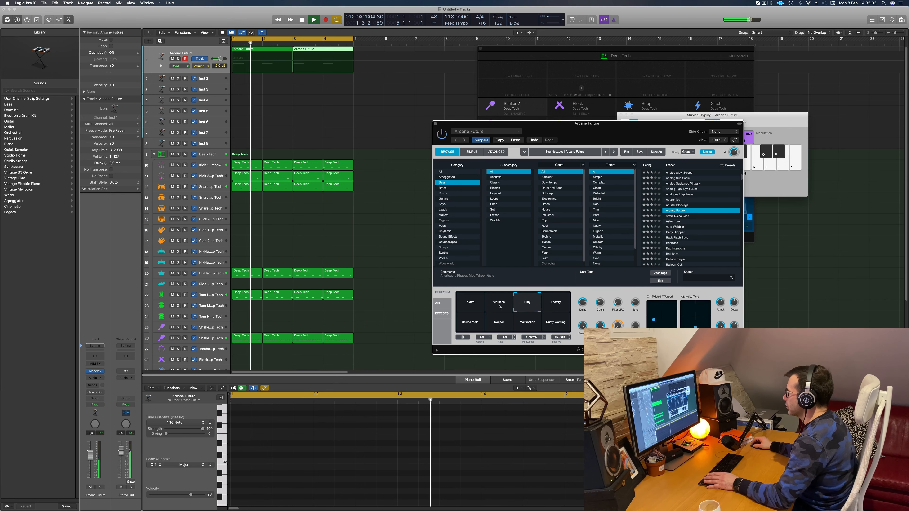
drag(635, 123, 603, 113)
key(Return)
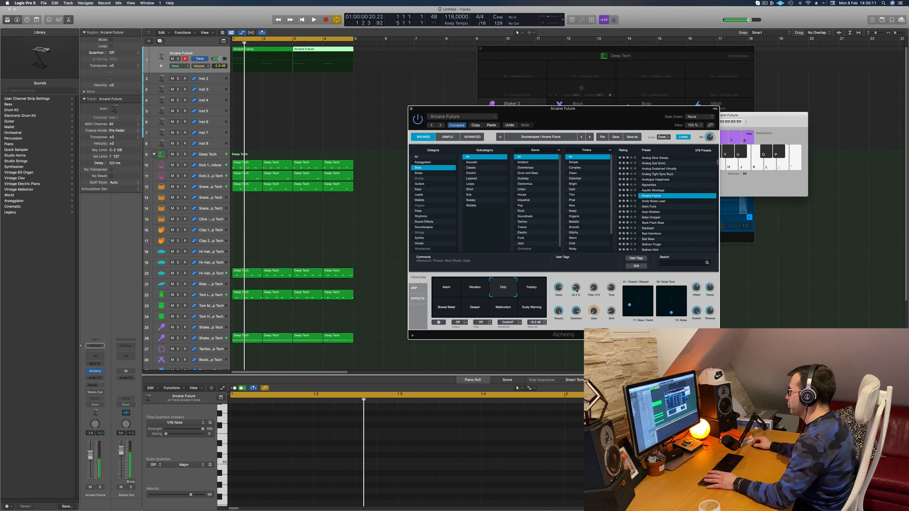
mouse_move(576, 287)
mouse_down()
mouse_move(576, 296)
mouse_move(577, 288)
mouse_up()
drag(410, 109, 510, 100)
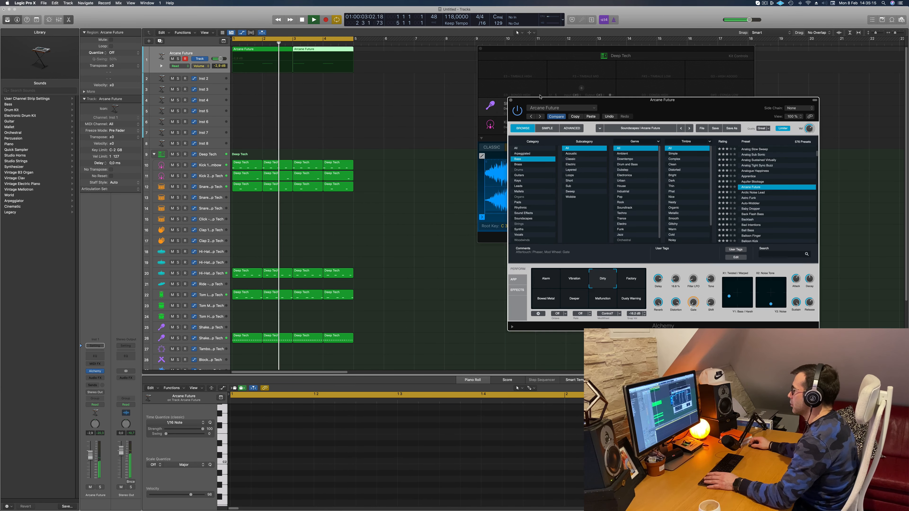
click(510, 100)
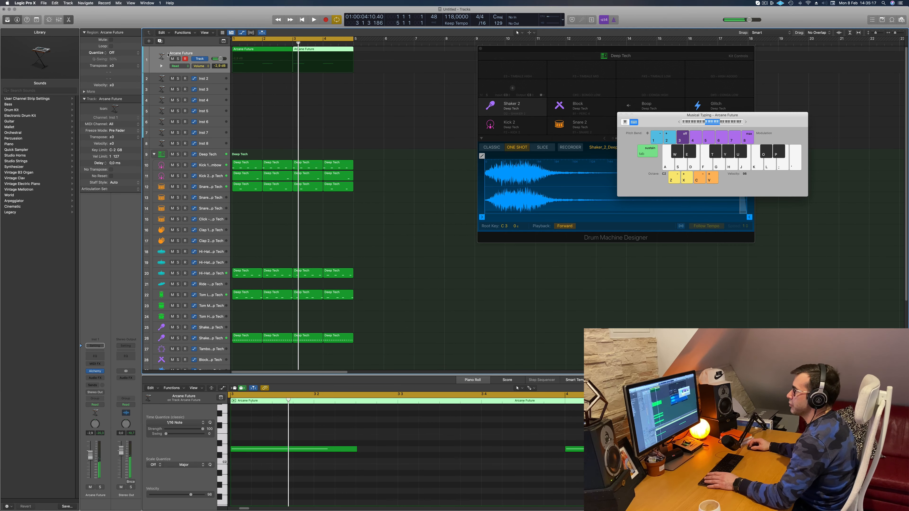
Step: Duplicate the Arcane Future track with its regions and load Alchemy's 808 Bass (1) preset on the copy, auditioning it over the loop
click(160, 41)
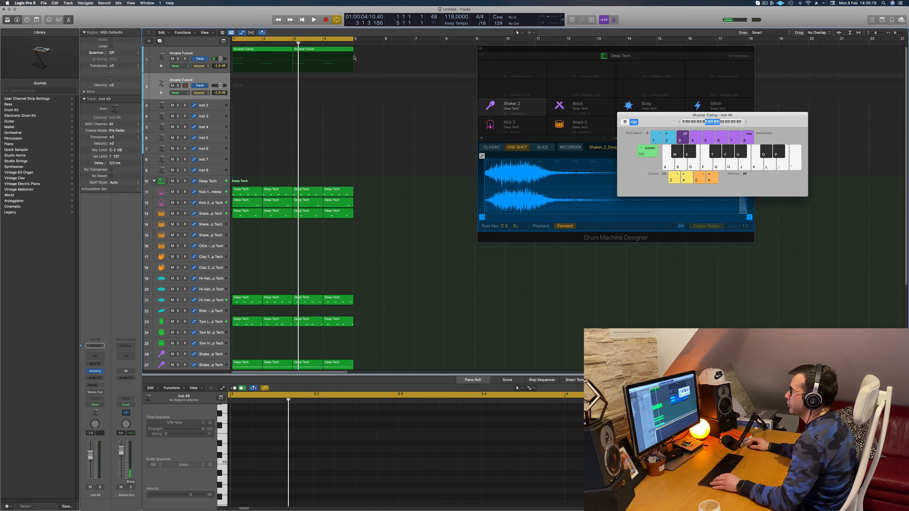
drag(298, 53, 260, 87)
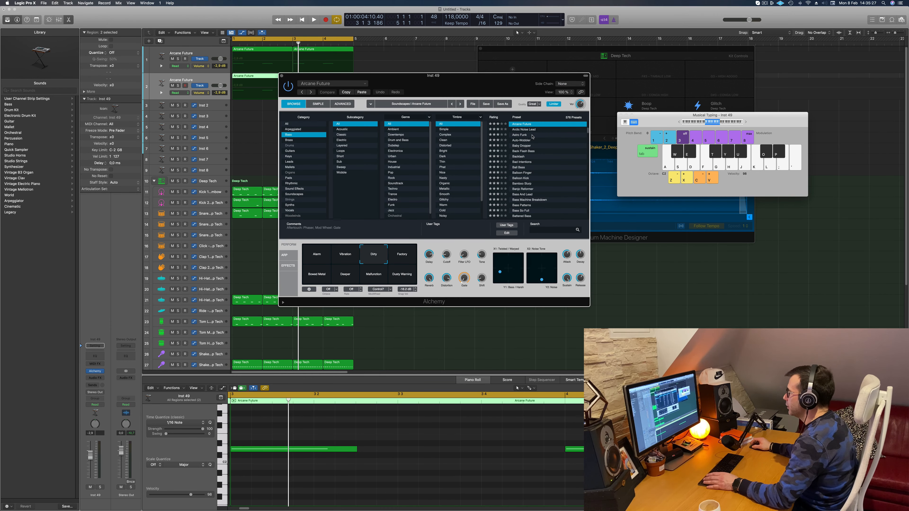
scroll(531, 137, up, 5)
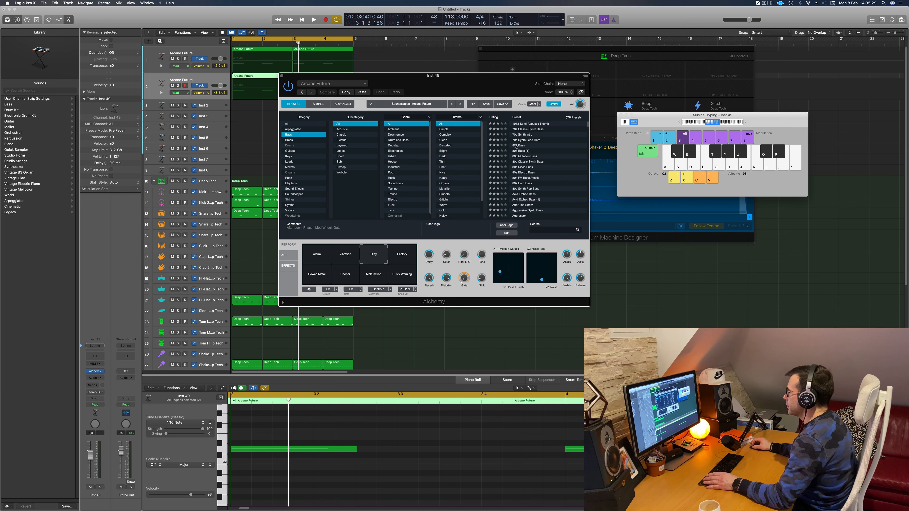
click(526, 150)
click(421, 403)
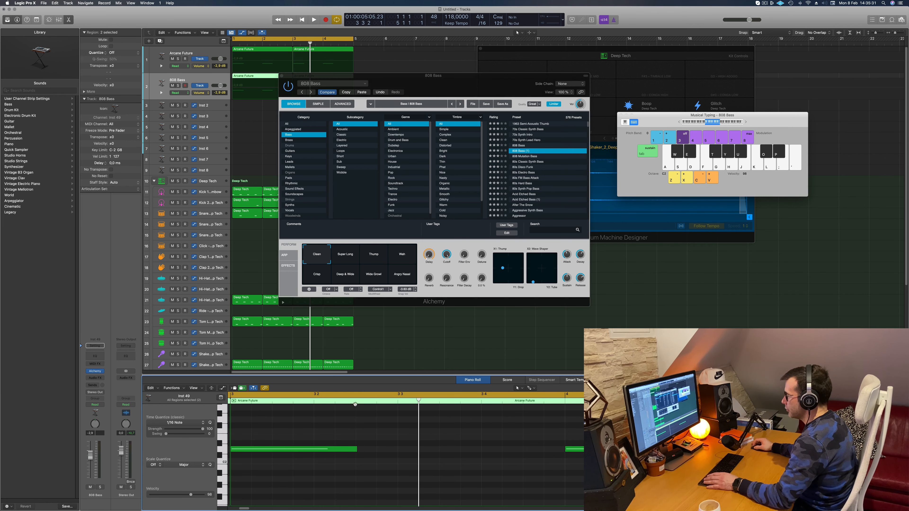
key(space)
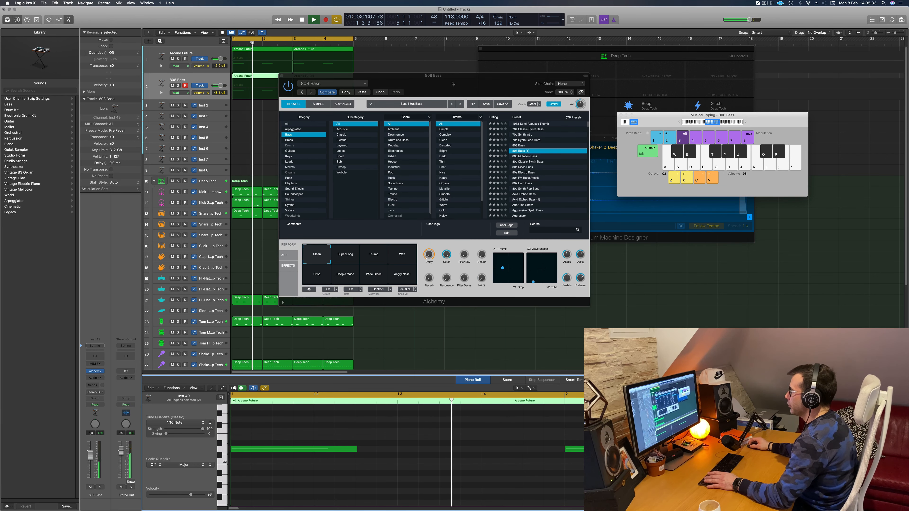
drag(451, 84, 651, 70)
drag(513, 57, 447, 82)
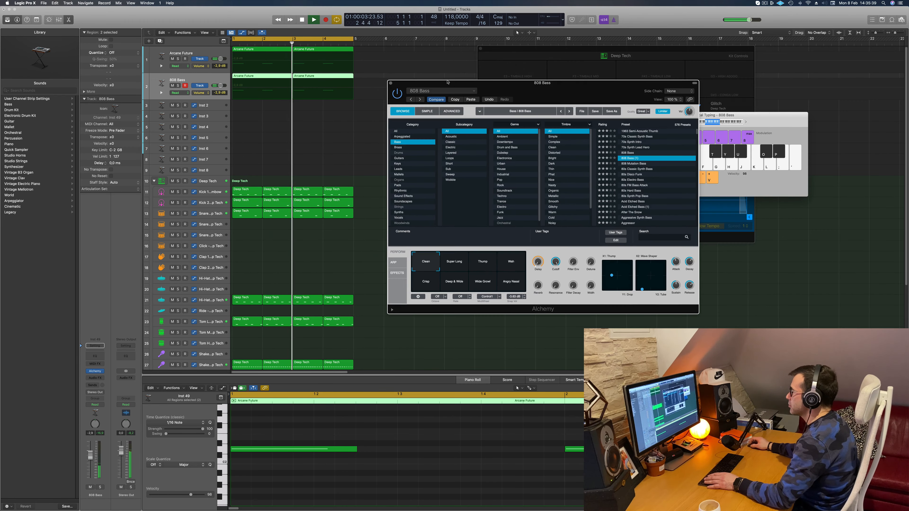
click(391, 83)
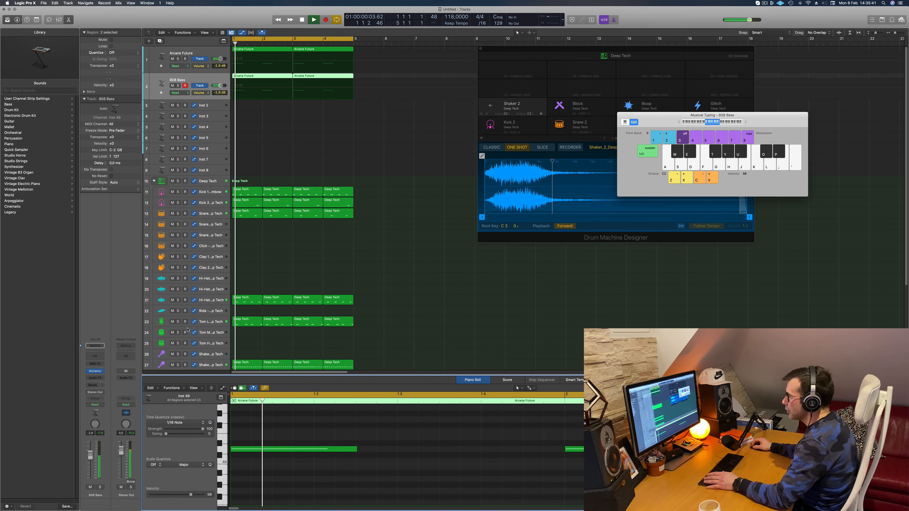
Step: Restart the loop and lower the volume of the Hi-Hat Open track that holds the Deep Tech regions
key(Return)
scroll(206, 326, down, 2)
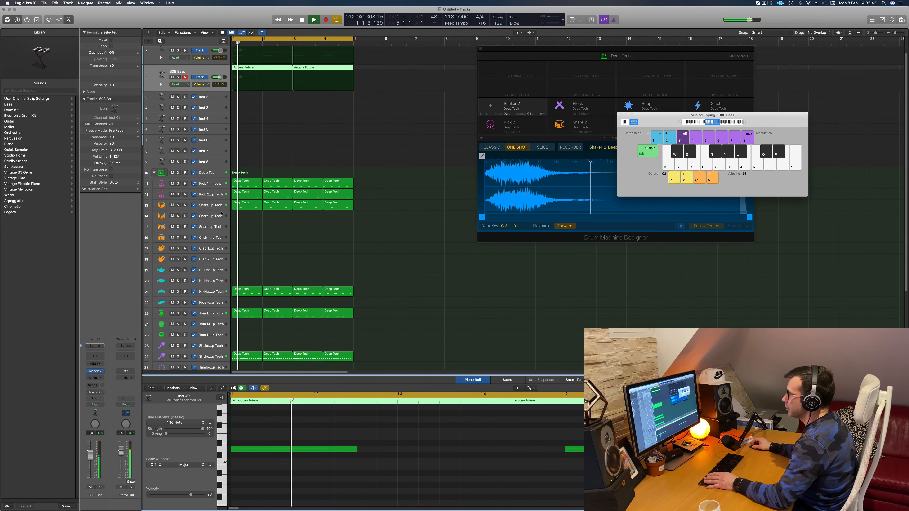
click(212, 275)
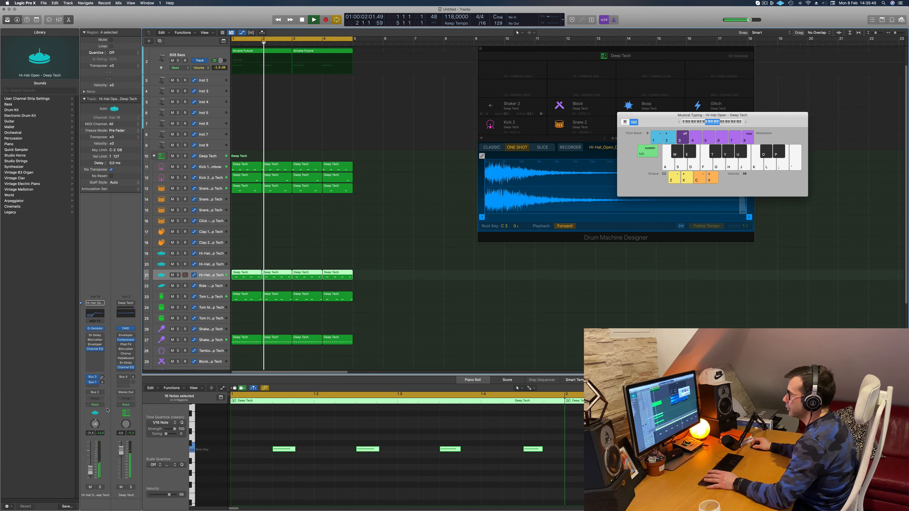
key(Return)
drag(91, 470, 90, 472)
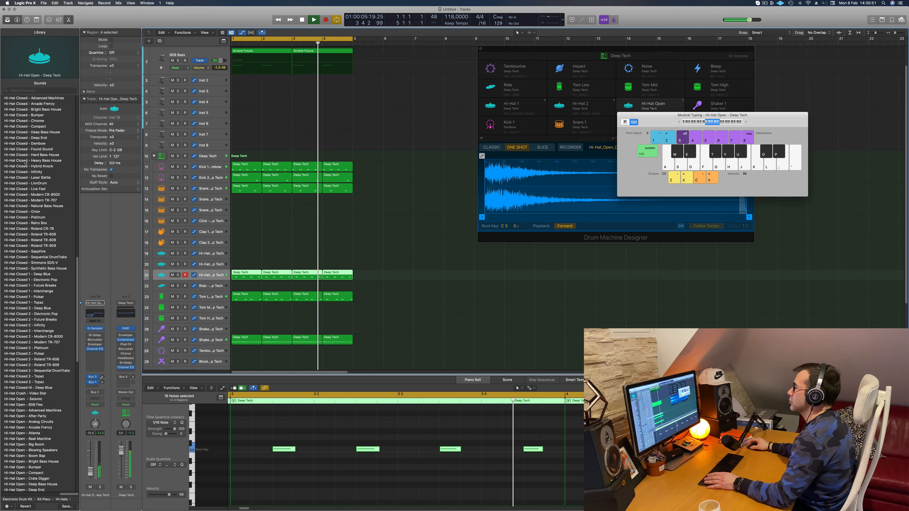
Step: Copy the first Arcane Future region of the 808 Bass track onto the Inst 2 track at bar 1
scroll(401, 154, up, 2)
click(402, 154)
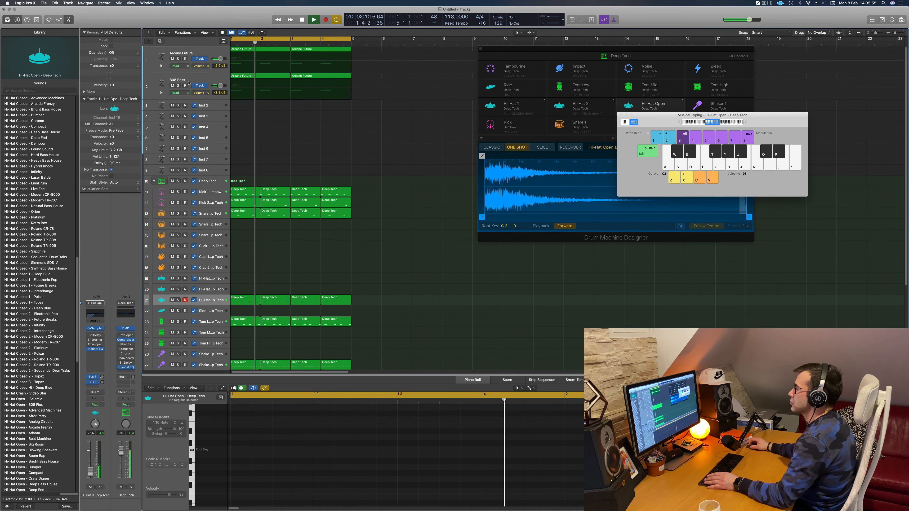
click(206, 79)
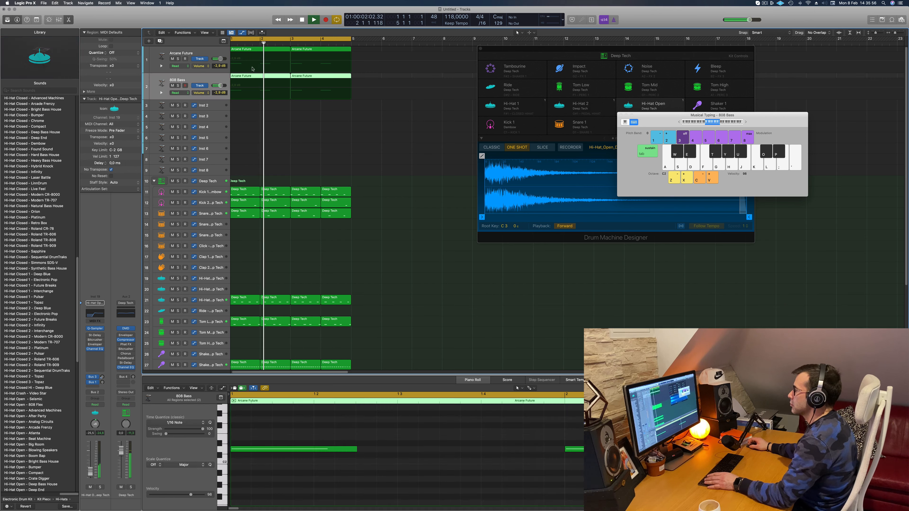
click(260, 76)
drag(258, 76, 257, 106)
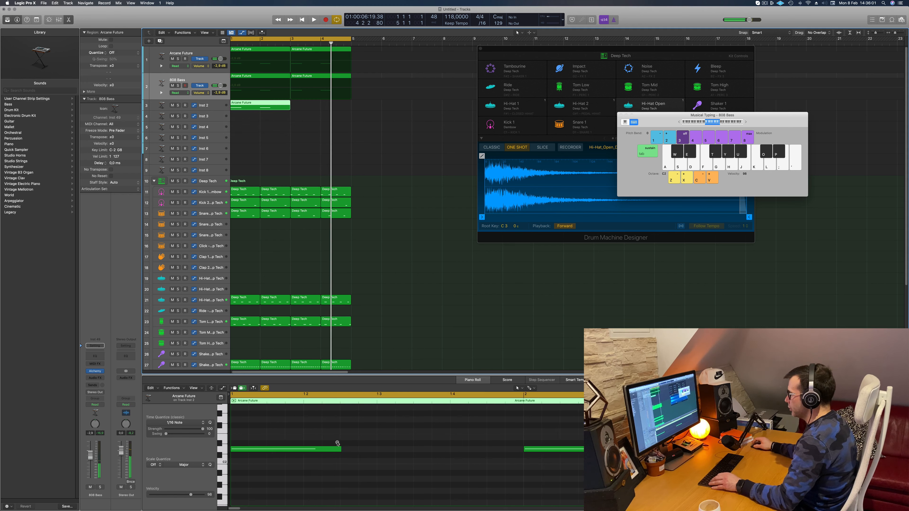
Step: Shorten the Inst 2 region's notes and copy them across both bars into a repeating pattern that alternates between three pitches
drag(296, 428, 582, 476)
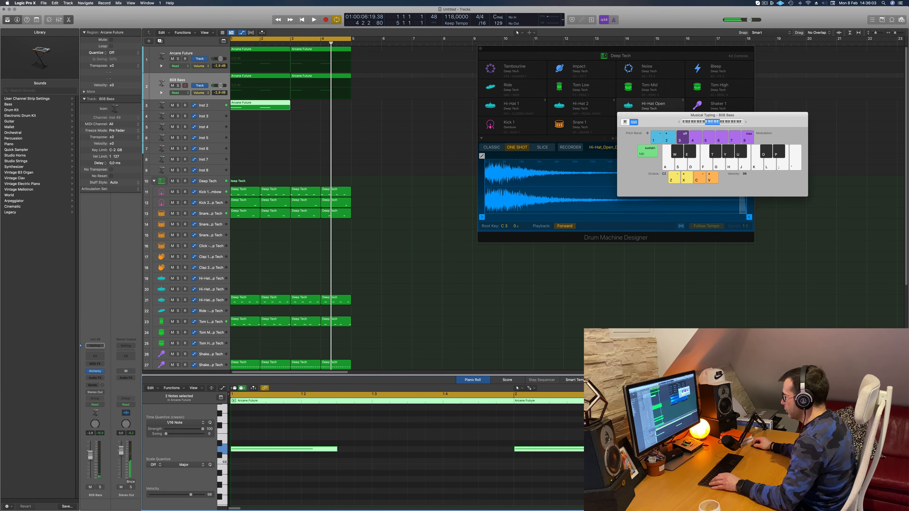
drag(620, 449, 524, 461)
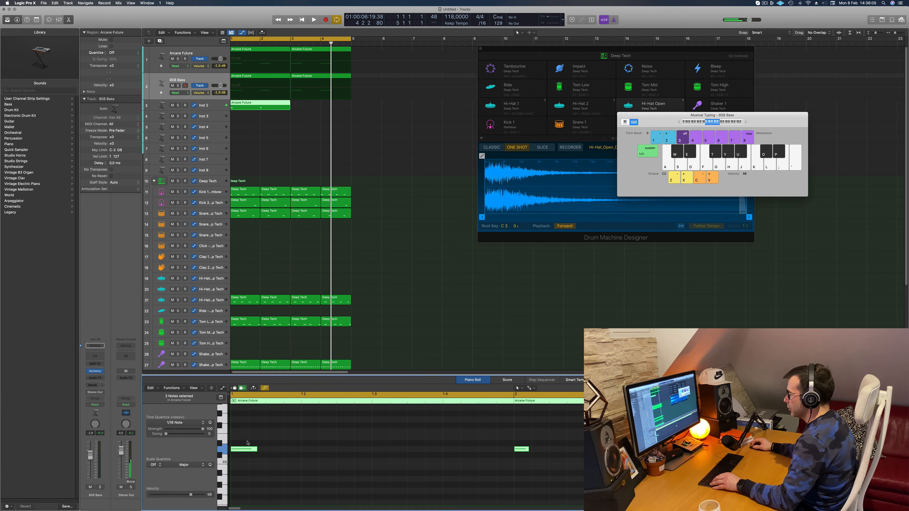
drag(245, 450, 351, 438)
drag(245, 449, 387, 450)
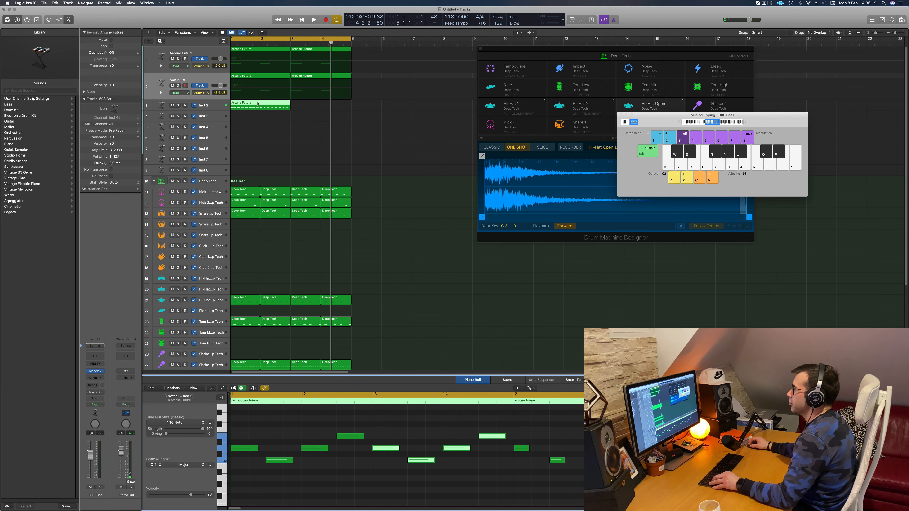
Step: Copy the Inst 2 region to bar 3 and transpose all notes in both regions up an octave
drag(257, 104, 318, 104)
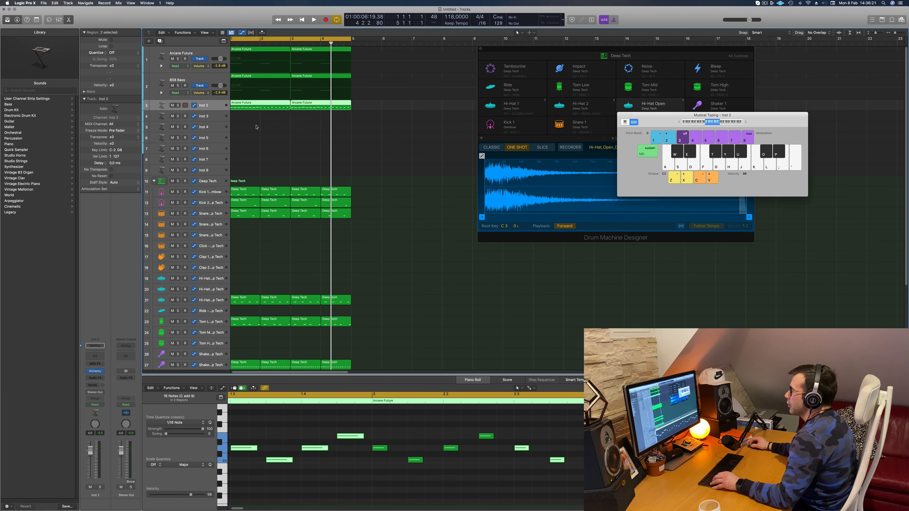
click(338, 495)
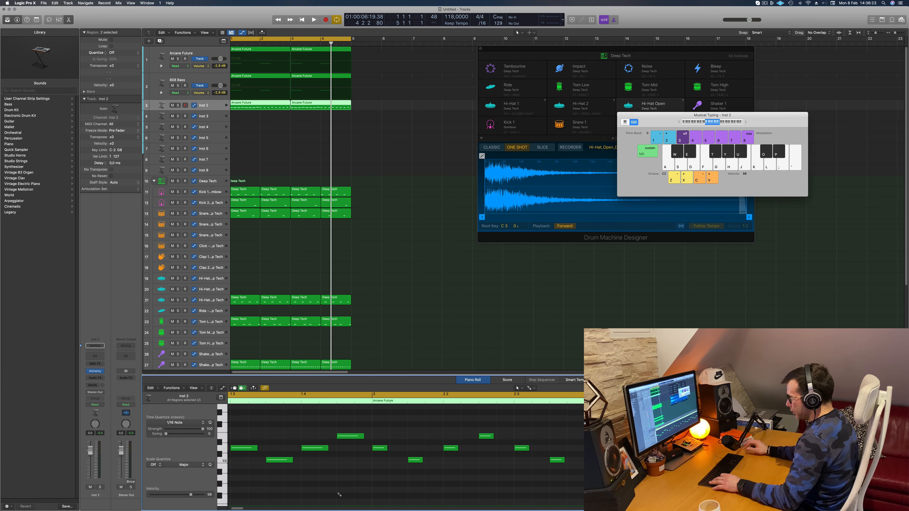
key(super+a)
key(alt+shift+Up)
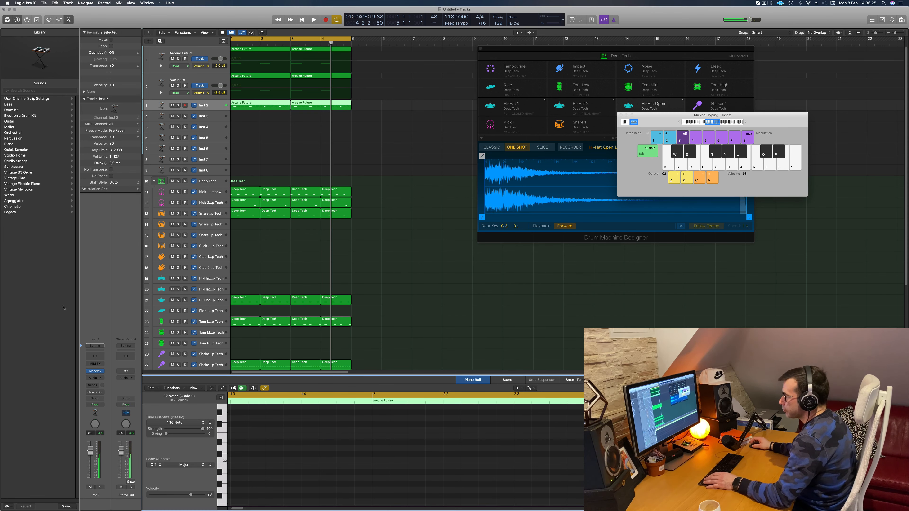
Step: Load Alchemy's 80s Digital Piano preset from the Keys category on Inst 2 and lower the track volume against the loop
click(100, 372)
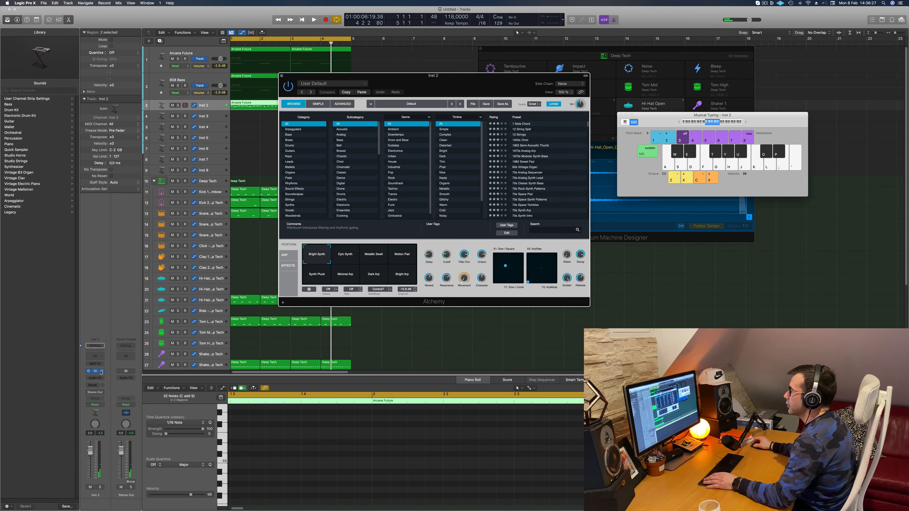
drag(444, 84, 515, 115)
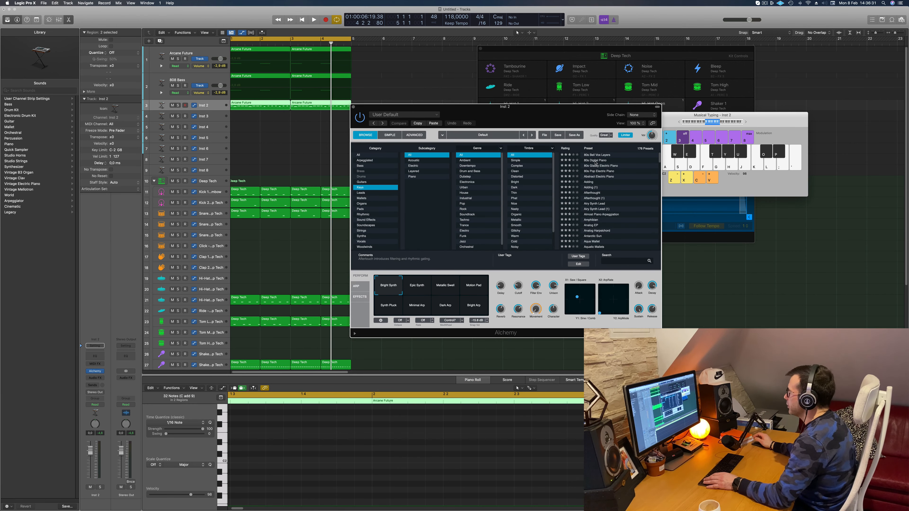
click(595, 160)
drag(550, 126, 561, 121)
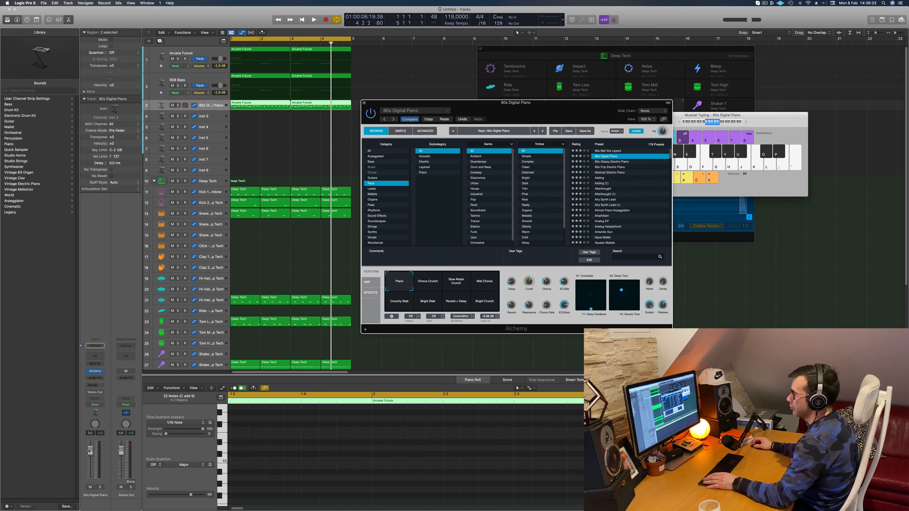
key(space)
drag(91, 464, 91, 468)
key(space)
key(space)
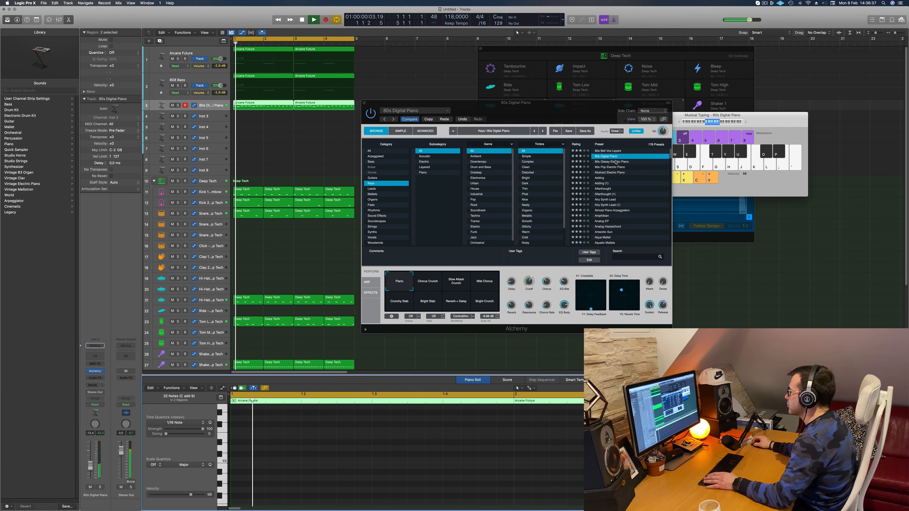
Step: Try the 80s Glassy Electric Piano preset over the loop and raise the track volume slightly
click(578, 111)
key(Down)
drag(578, 111, 516, 103)
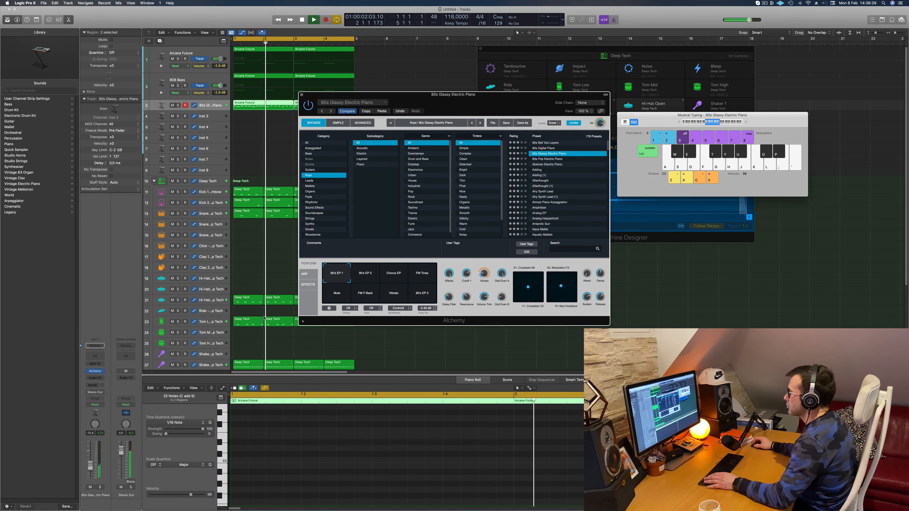
drag(462, 95, 609, 109)
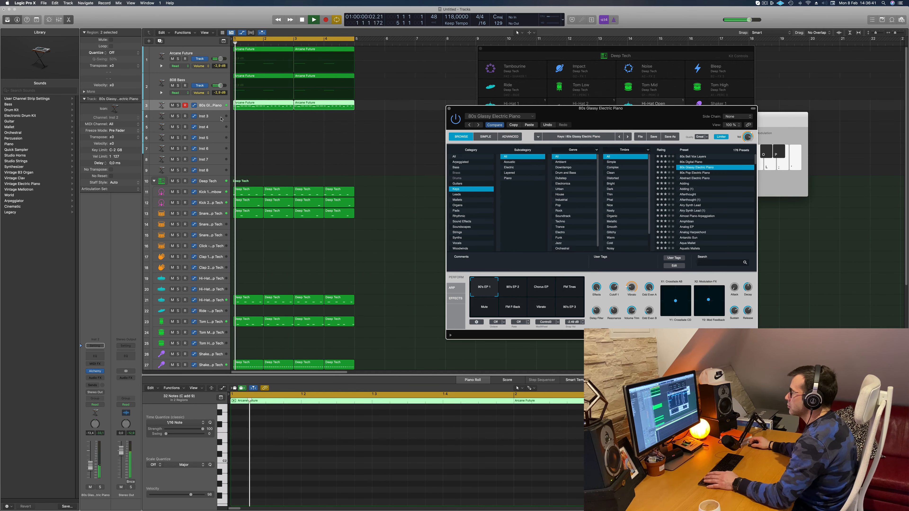
key(space)
key(space)
drag(91, 467, 91, 465)
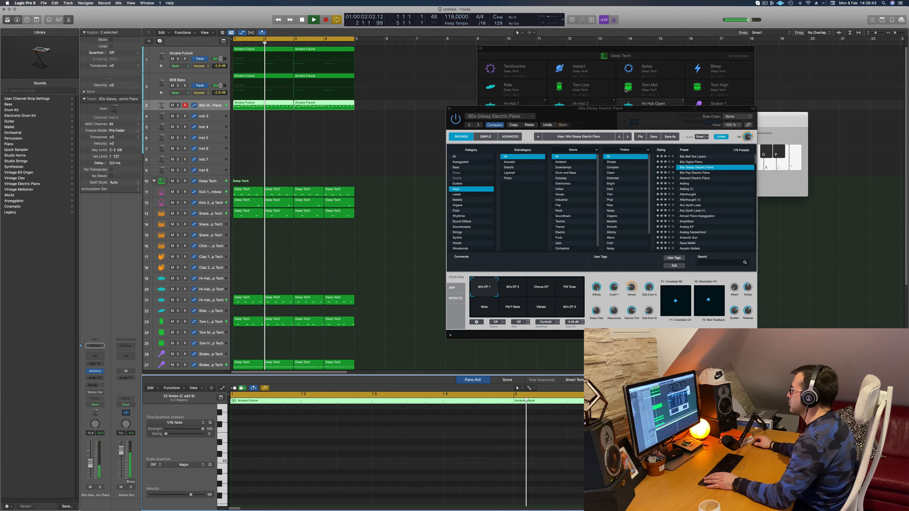
Step: Audition the 80s Pop Electric Piano, Abstract Electric Piano, Adding (1), Airy Synth Lead and Analog EP presets over the loop
drag(620, 109, 508, 101)
click(573, 165)
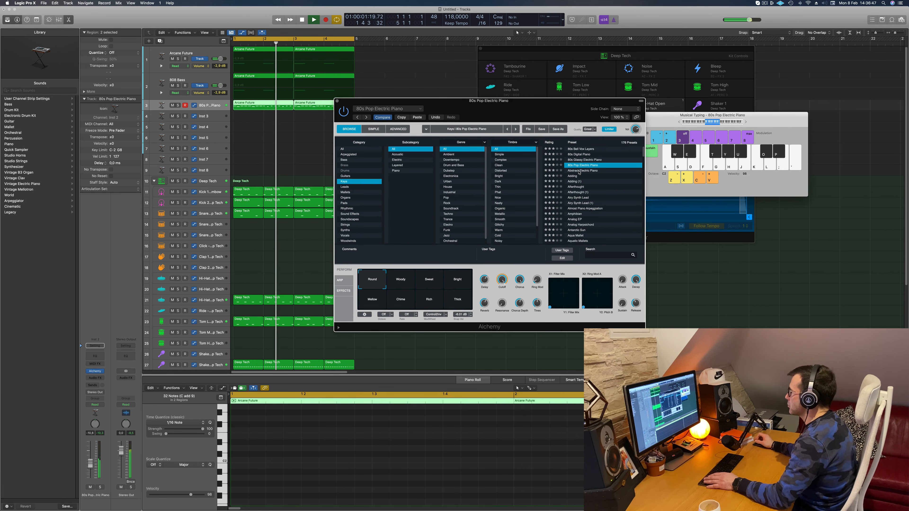
click(578, 171)
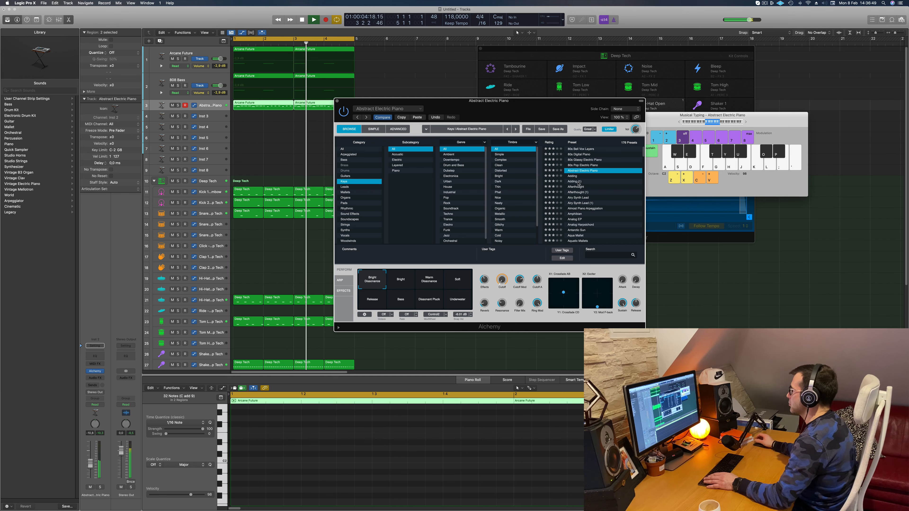
click(578, 182)
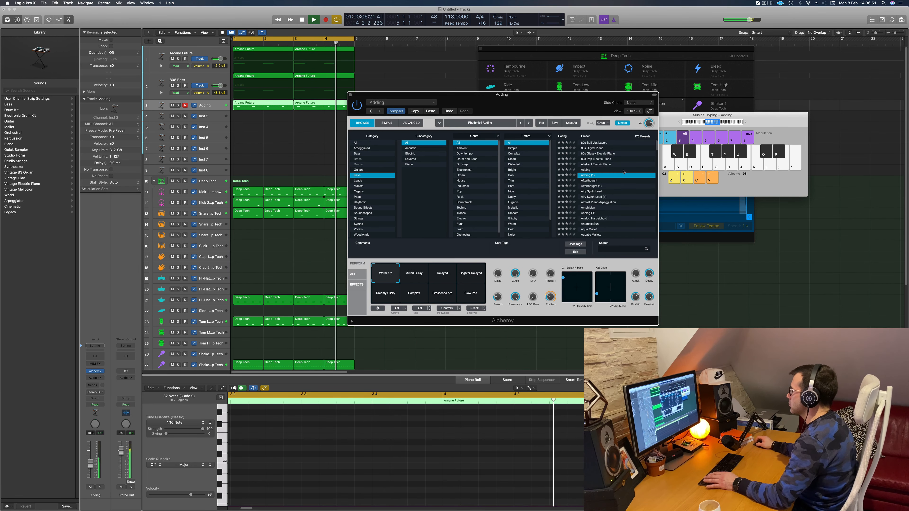
key(space)
key(space)
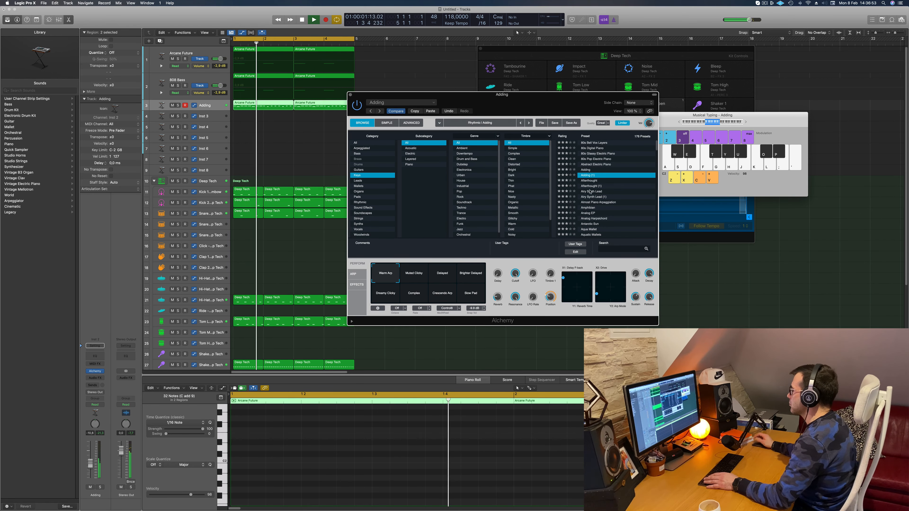
click(590, 191)
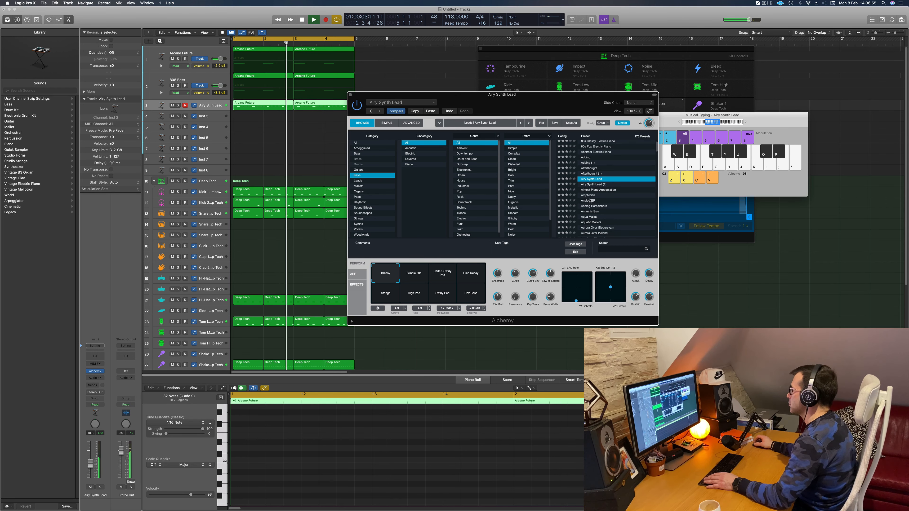
click(590, 201)
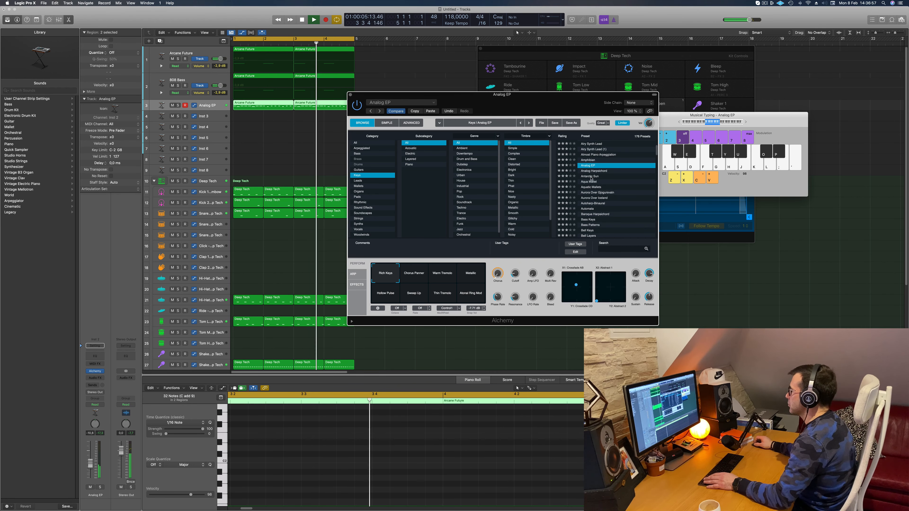
Step: Load the Antarctic Sun preset, turn its Cutoff down and raise the track volume while the loop plays
click(590, 176)
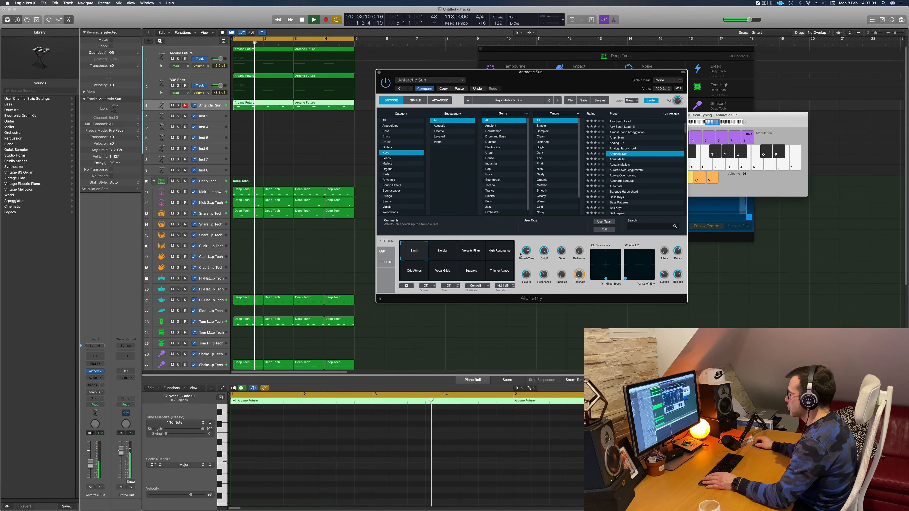
drag(544, 251, 544, 267)
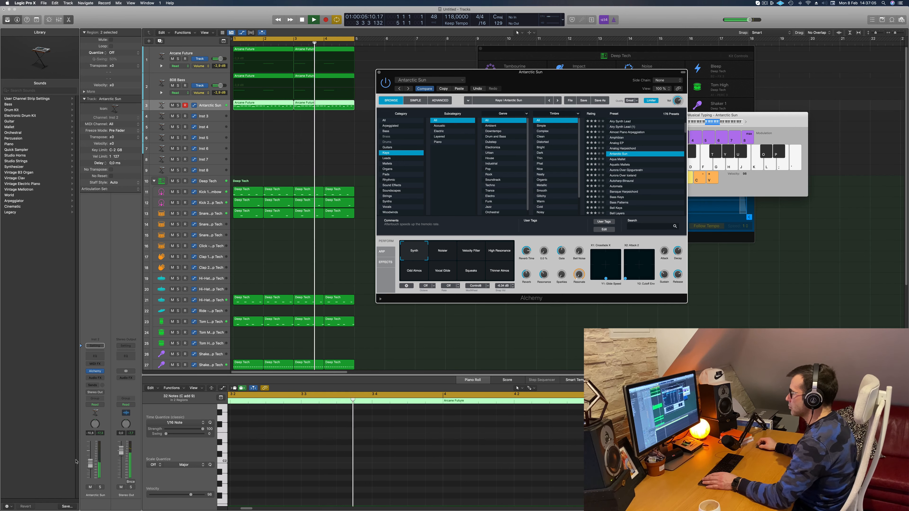
drag(90, 464, 91, 461)
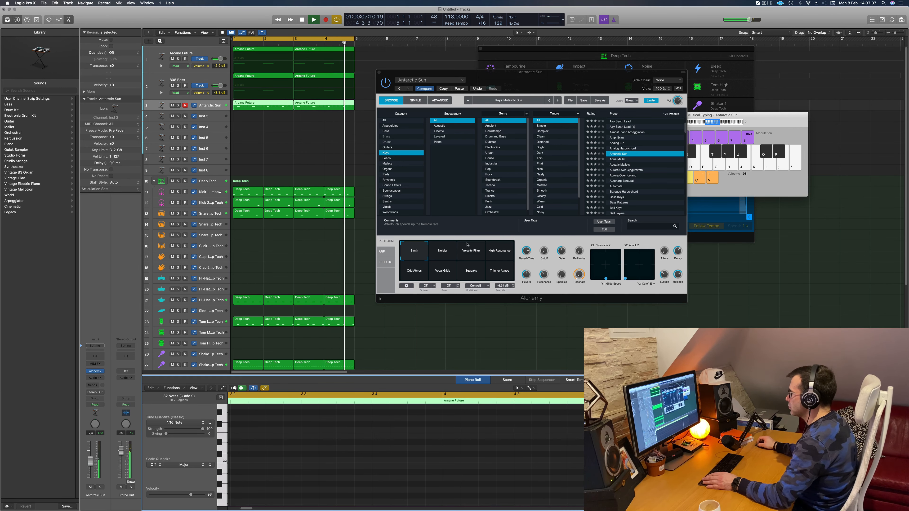
Step: Try the Noiser and Velocity Filter variations of Antarctic Sun, settle on High Resonance and slightly lower the track volume
click(439, 253)
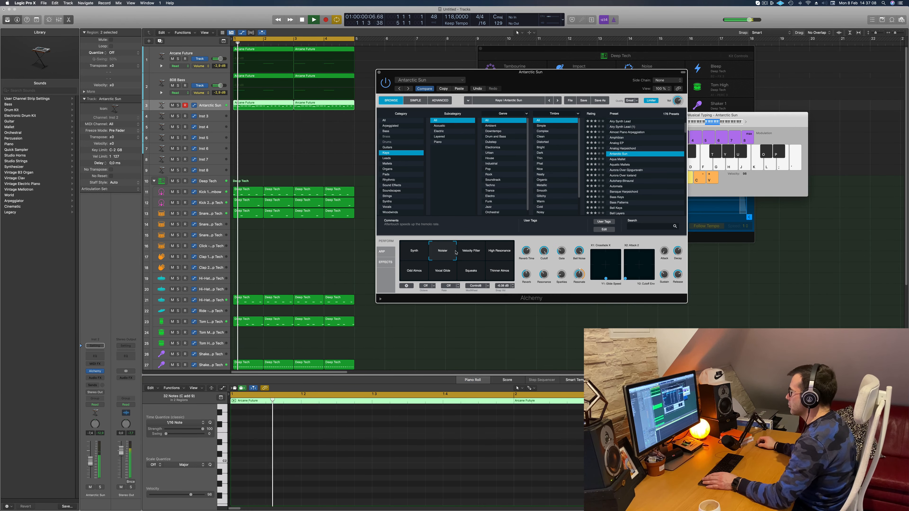
click(473, 252)
click(494, 253)
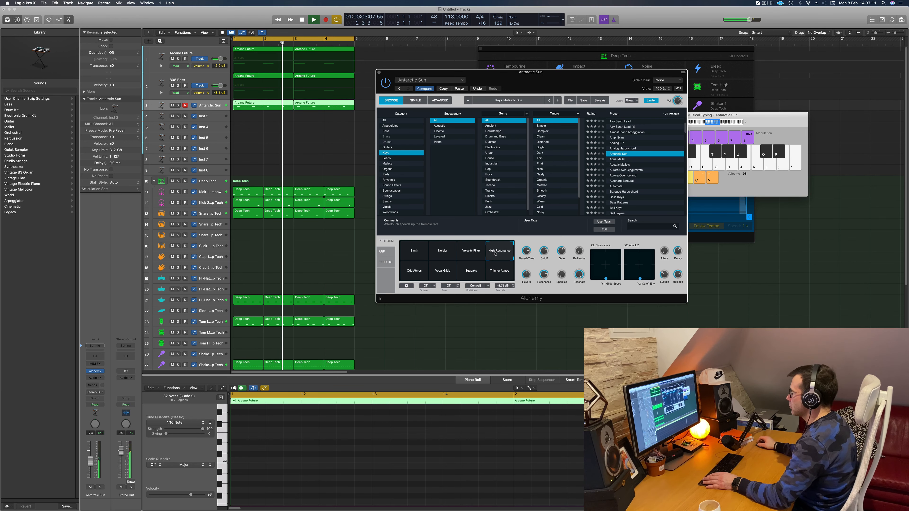
mouse_move(569, 71)
mouse_down()
mouse_move(592, 70)
mouse_move(515, 69)
mouse_move(566, 68)
mouse_up()
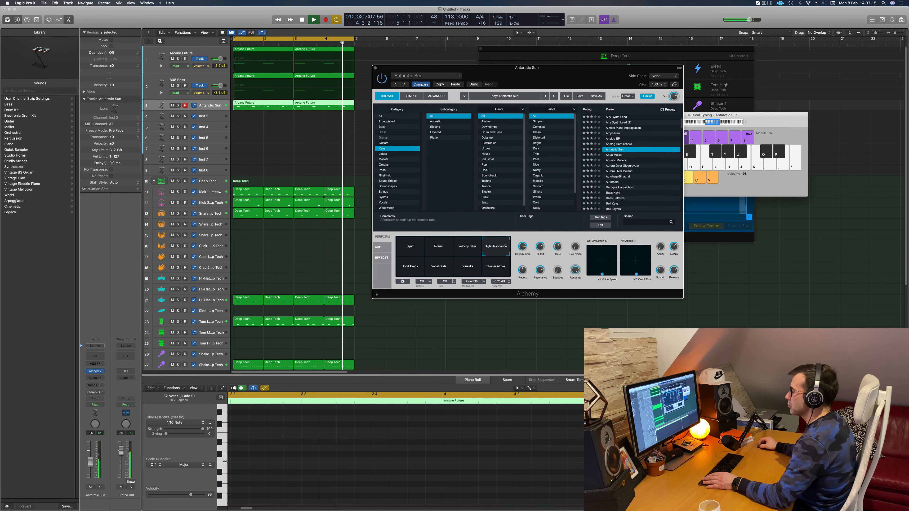
drag(90, 461, 91, 465)
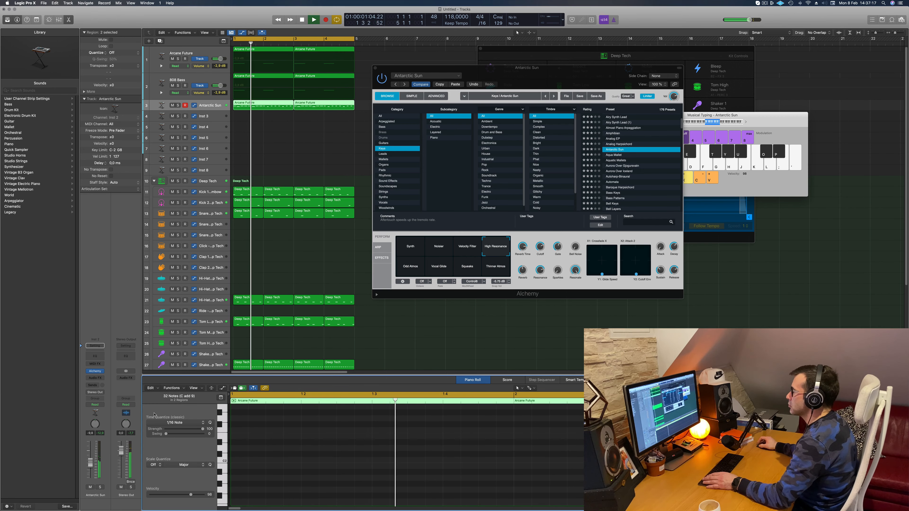
drag(380, 67, 350, 76)
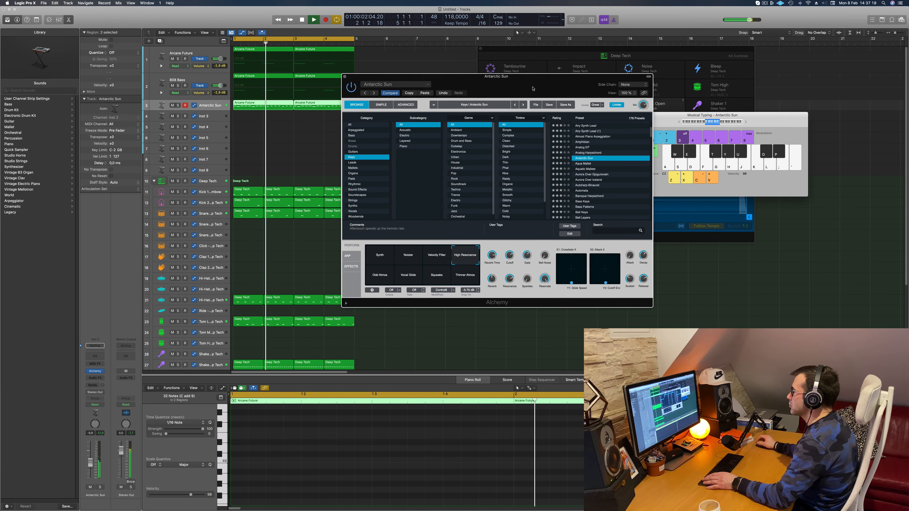
click(344, 76)
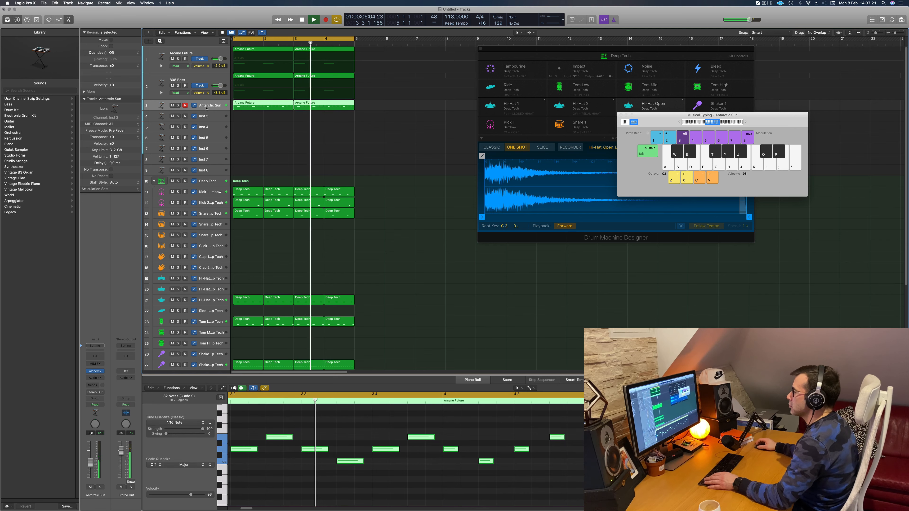
Step: Copy the first Antarctic Sun region onto the Inst 3 track at bar 1 and stop playback
click(304, 115)
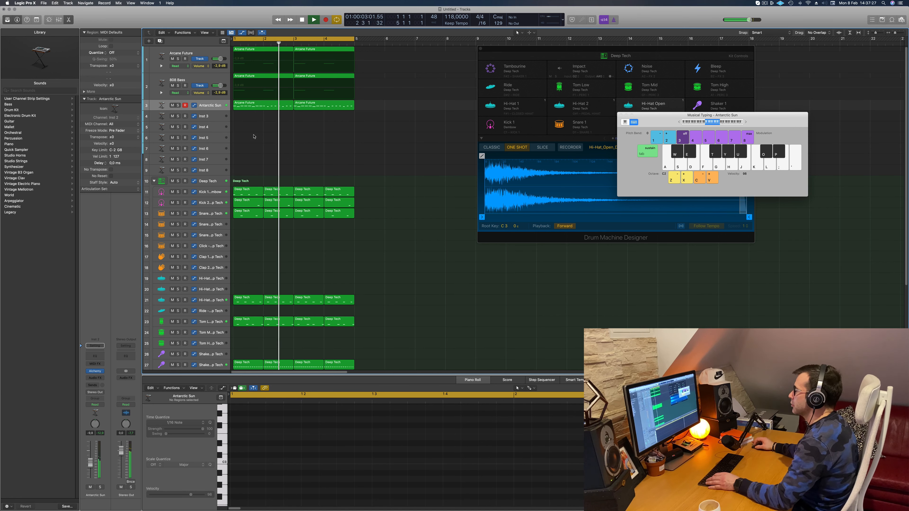
click(265, 105)
drag(265, 106, 266, 117)
key(space)
scroll(296, 426, down, 1)
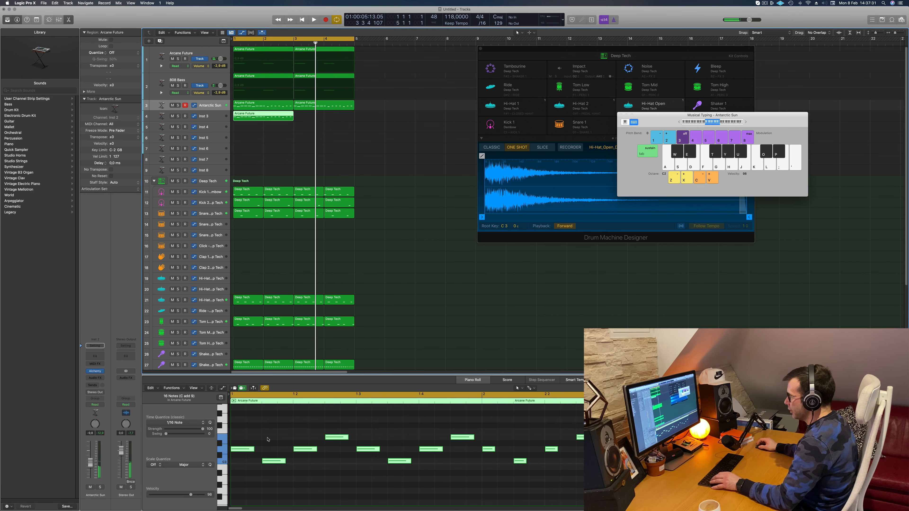
Step: Delete the notes of the two higher pitches from the copied region, keeping those of the lowest pitch
click(265, 432)
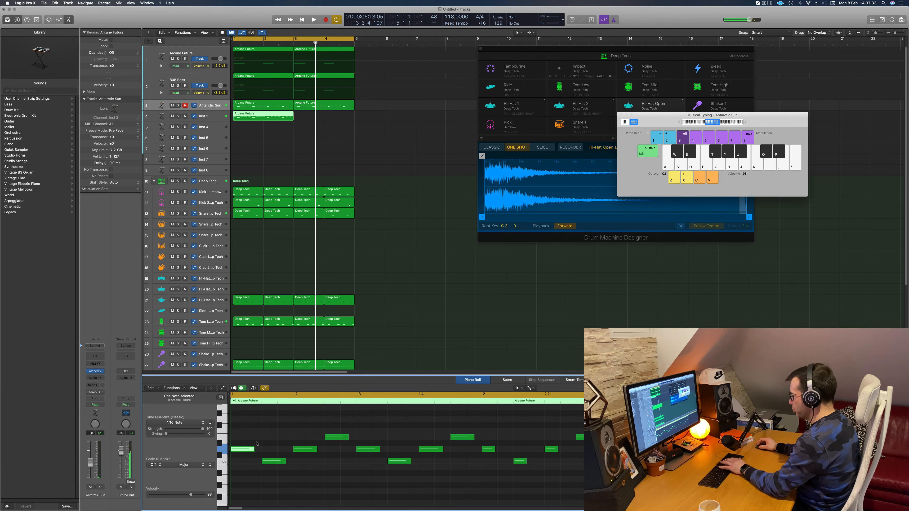
drag(350, 436, 380, 455)
key(Delete)
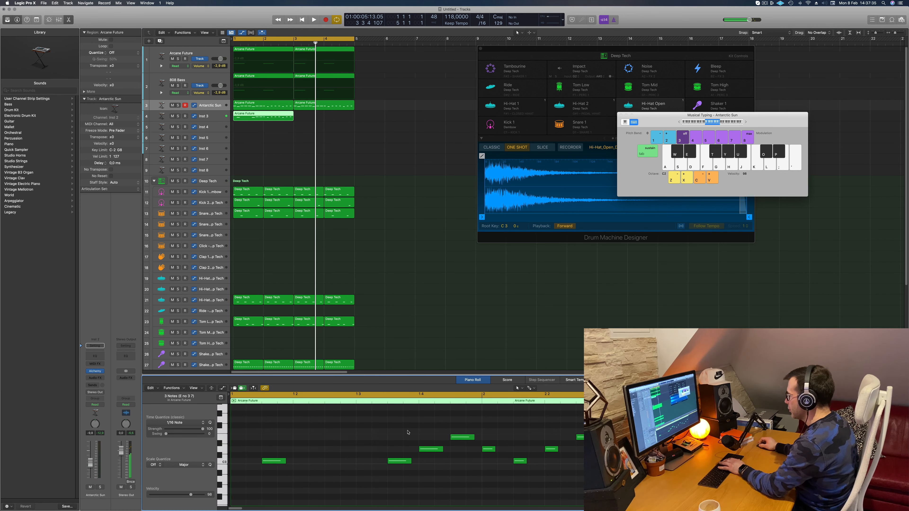
key(Delete)
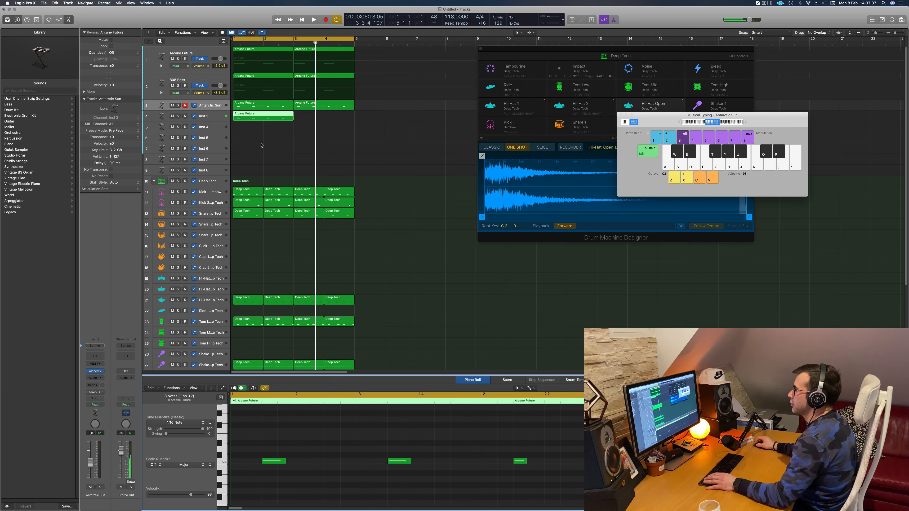
Step: Play the loop, make Inst 3 the active track and select all notes in its region
key(space)
click(212, 117)
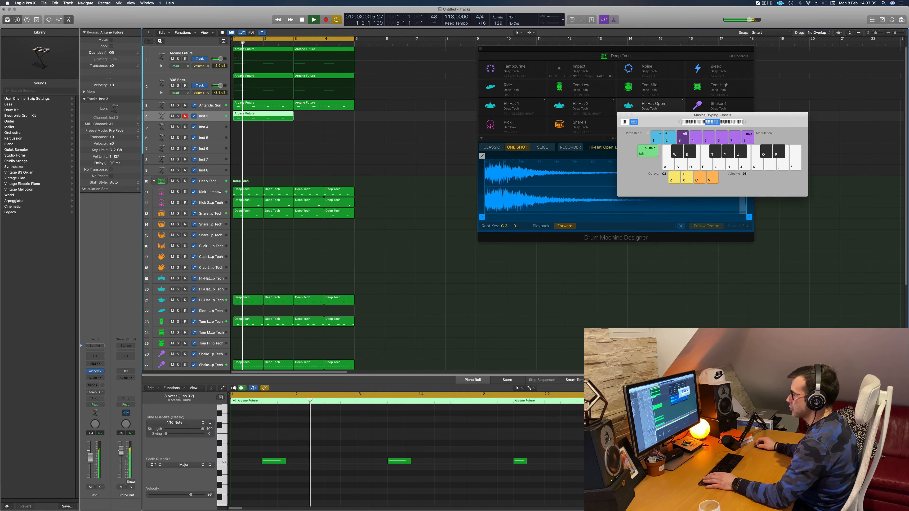
click(265, 442)
key(super+a)
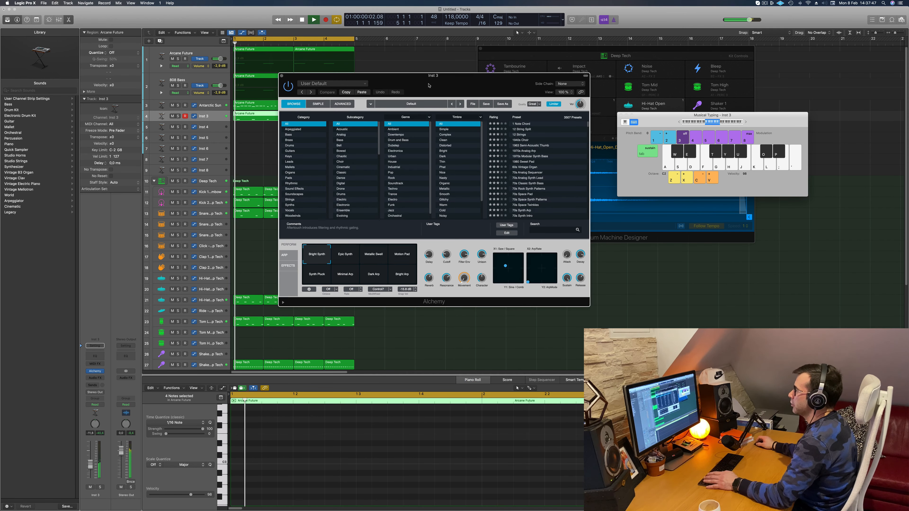
Step: Load Alchemy's Brass Response preset from the Brass category on Inst 3 and raise the track volume against the loop
drag(429, 86, 441, 85)
click(304, 140)
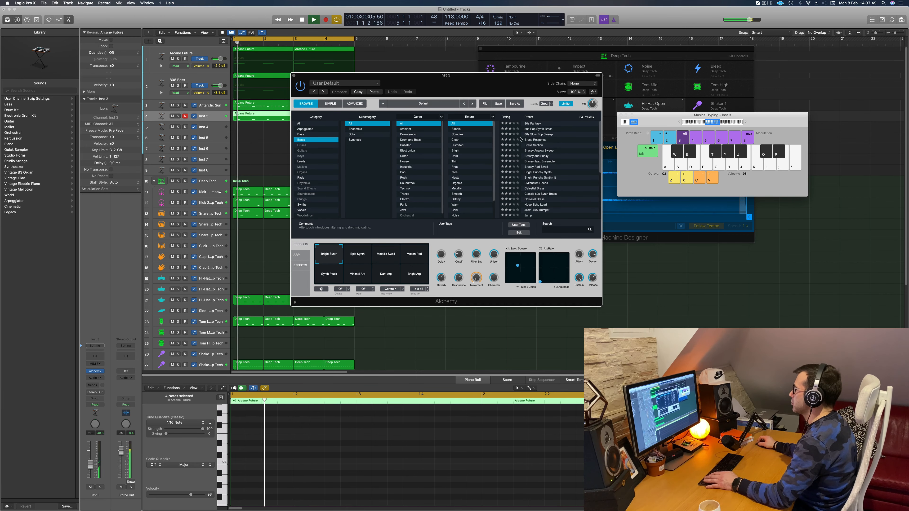
drag(467, 87, 508, 79)
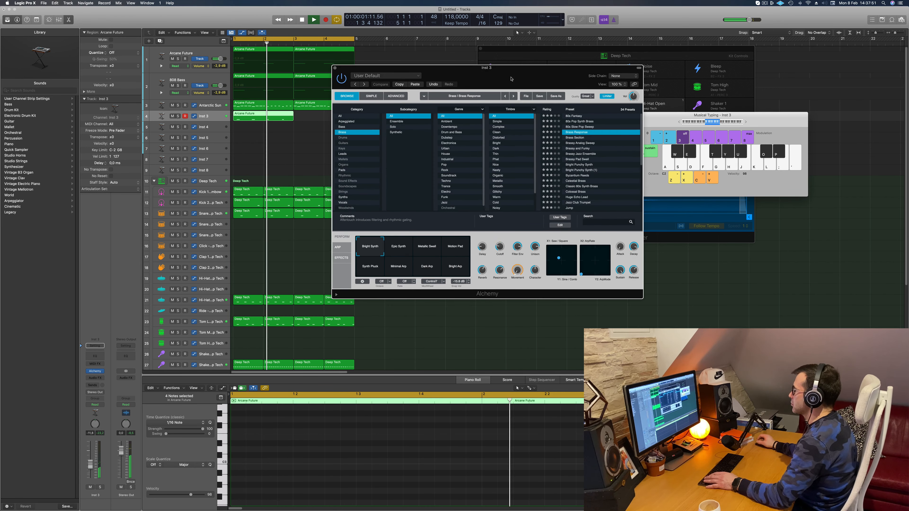
click(576, 132)
key(Return)
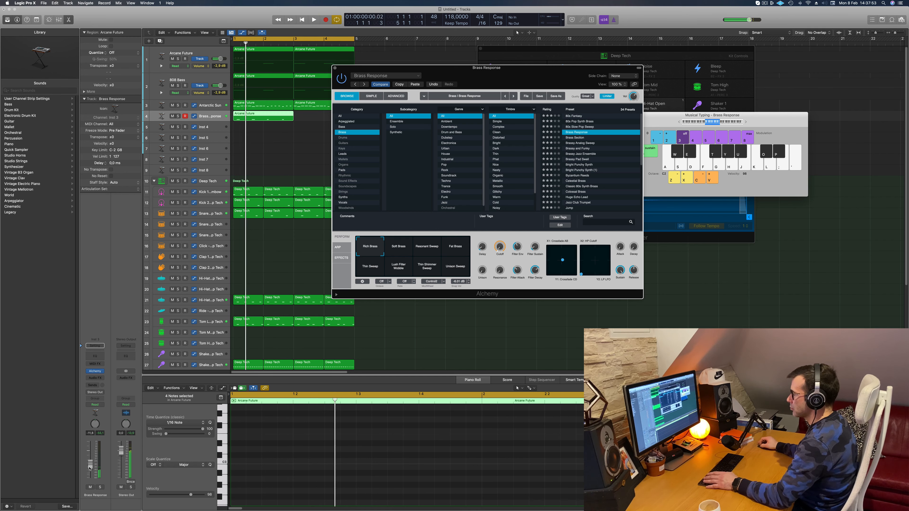
click(591, 78)
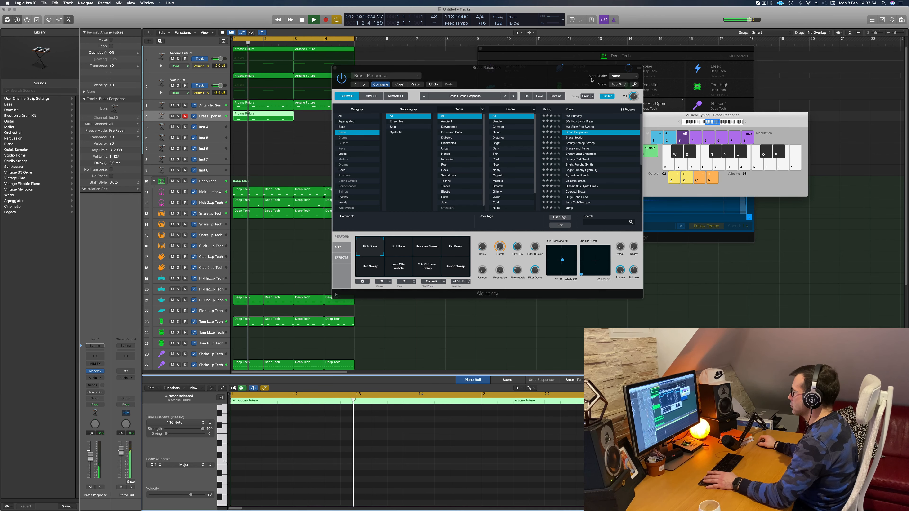
Step: Audition the Brass Section and Bright Punchy Synth presets over the loop
click(581, 137)
drag(543, 85, 587, 63)
click(90, 459)
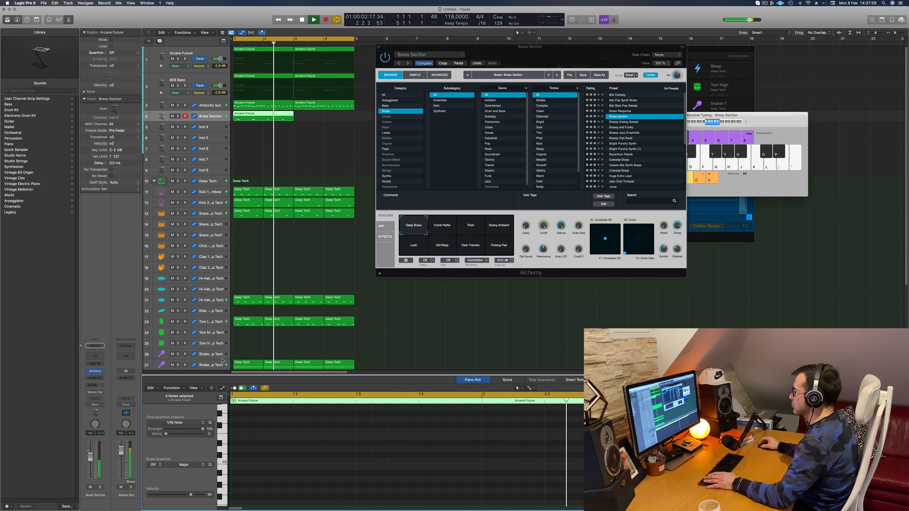
click(627, 144)
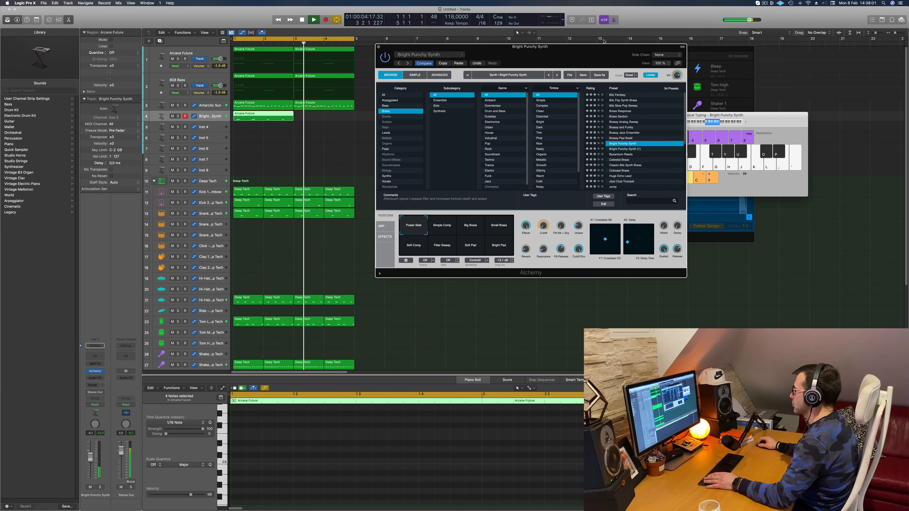
drag(604, 45, 600, 42)
Step: Try the Colossal Brass preset with a slightly higher track volume and switch to the Jump preset
scroll(640, 152, down, 4)
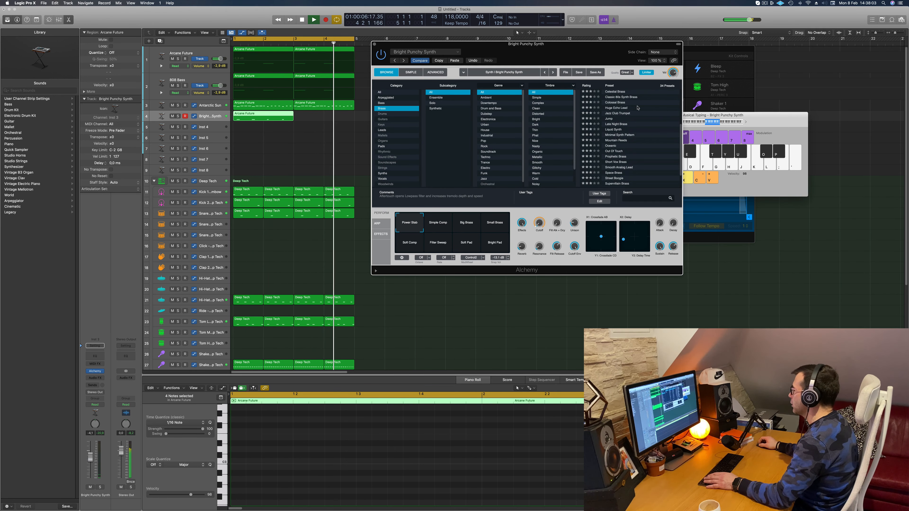
scroll(614, 113, up, 1)
click(615, 109)
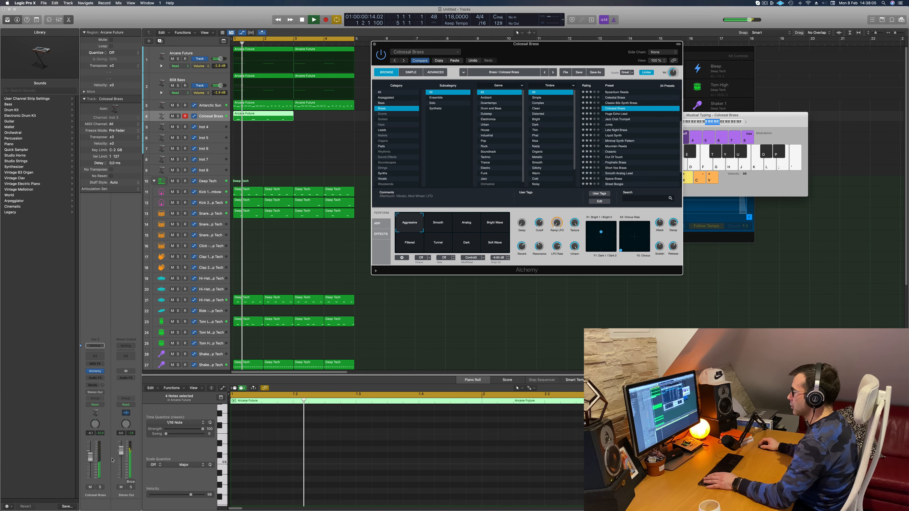
drag(89, 459, 89, 454)
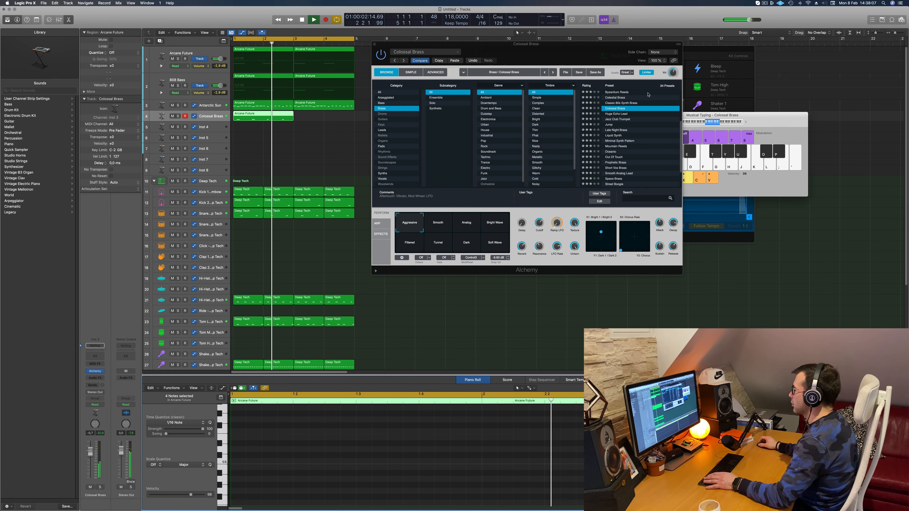
click(609, 125)
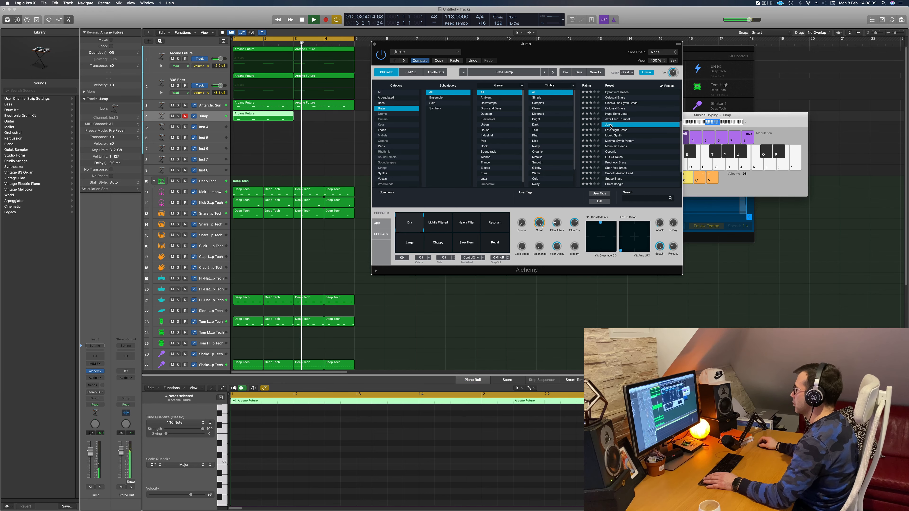
Step: Copy the brass track's region to bar 3 and load the Byzantium Reeds preset while the loop plays
key(space)
drag(270, 111, 322, 119)
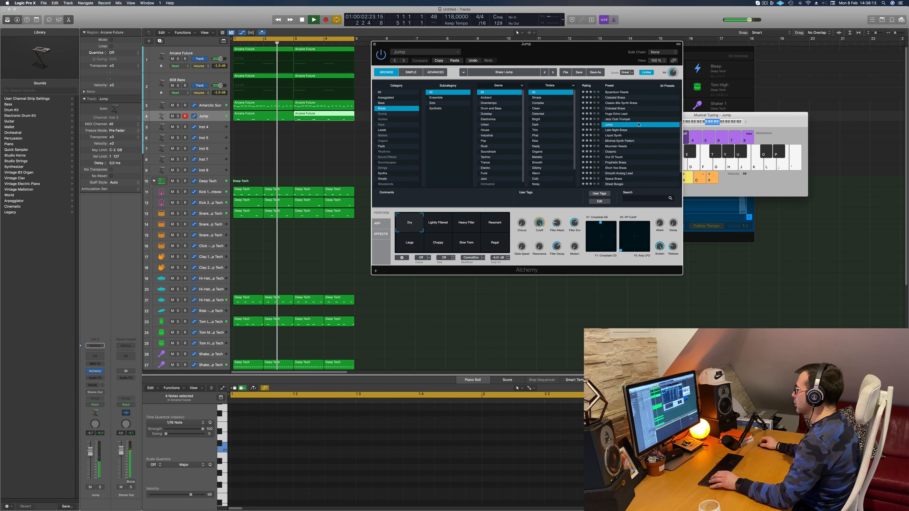
scroll(676, 142, down, 3)
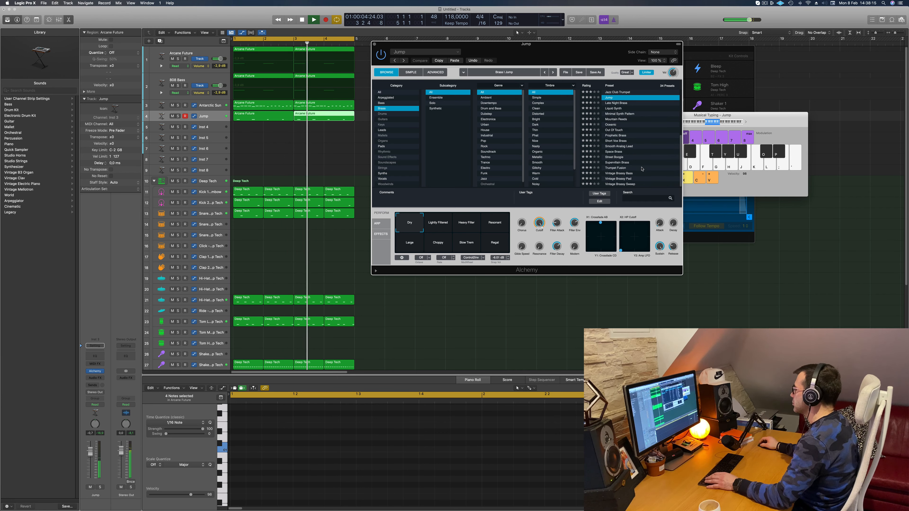
scroll(644, 164, up, 3)
scroll(655, 140, up, 3)
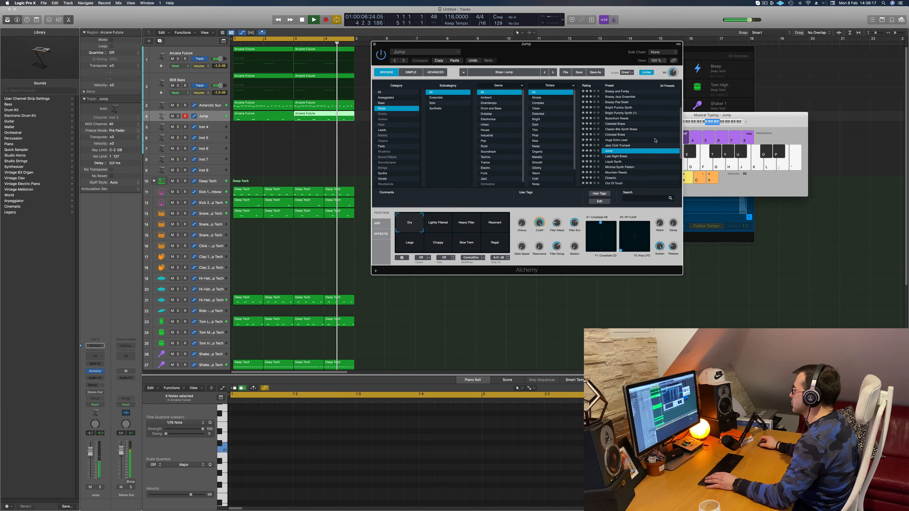
click(615, 118)
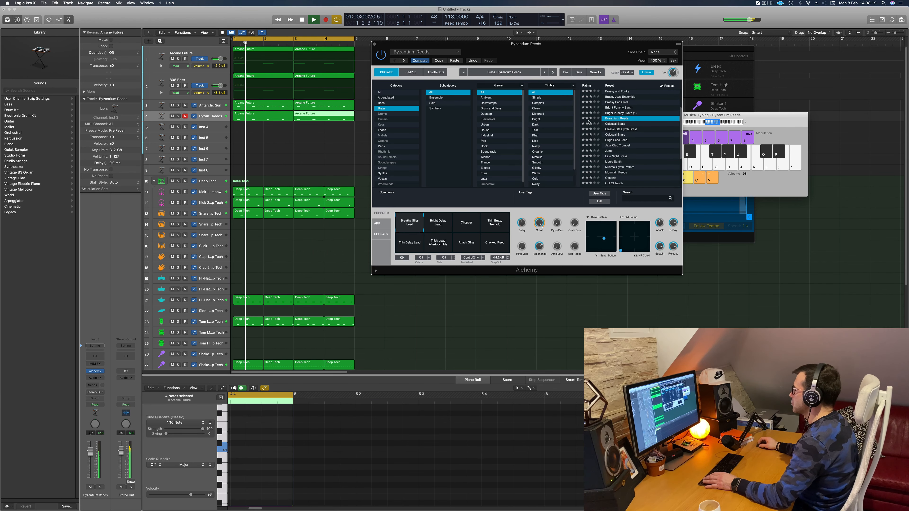
drag(470, 44, 620, 48)
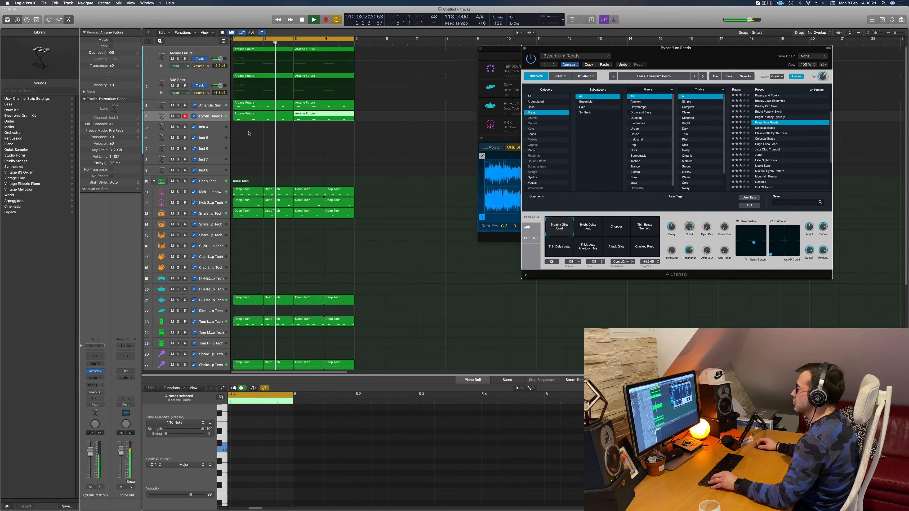
Step: Select both regions on the Byzantium Reeds track and all of their notes
scroll(253, 129, down, 3)
drag(253, 129, 289, 118)
click(368, 421)
key(super+a)
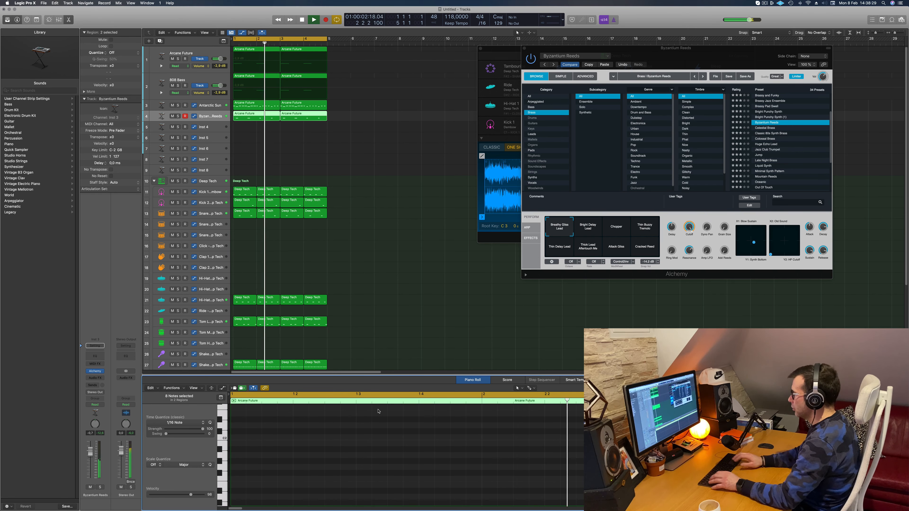
Step: Try the Chopper variation of Byzantium Reeds and settle on Thin Delay Lead over the loop
click(586, 229)
drag(690, 53, 613, 80)
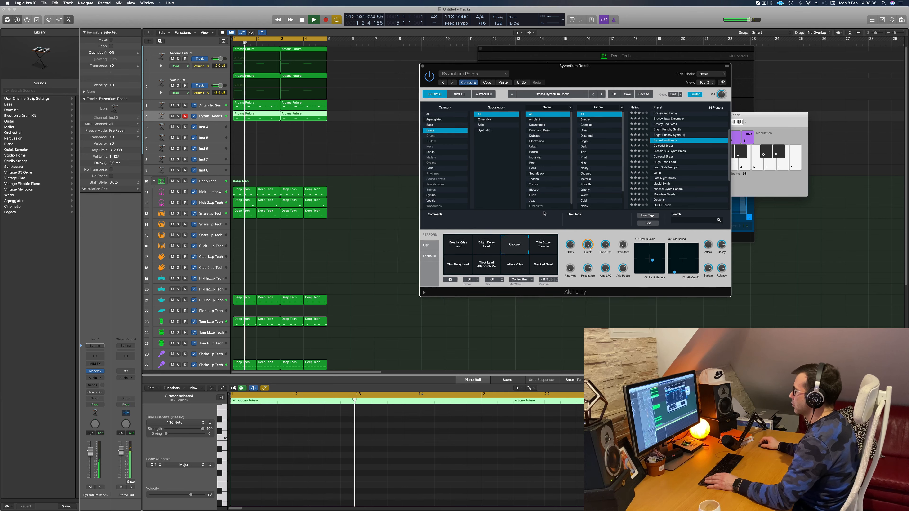
click(459, 271)
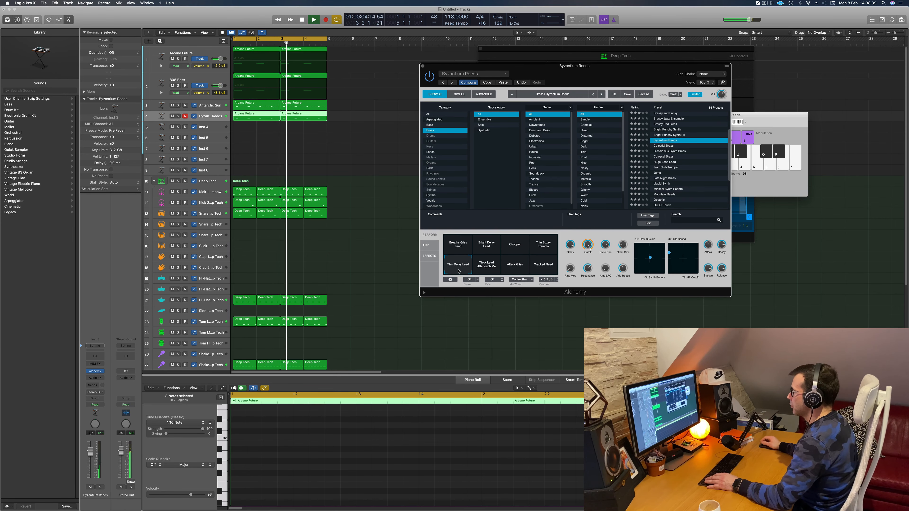
drag(572, 66, 671, 45)
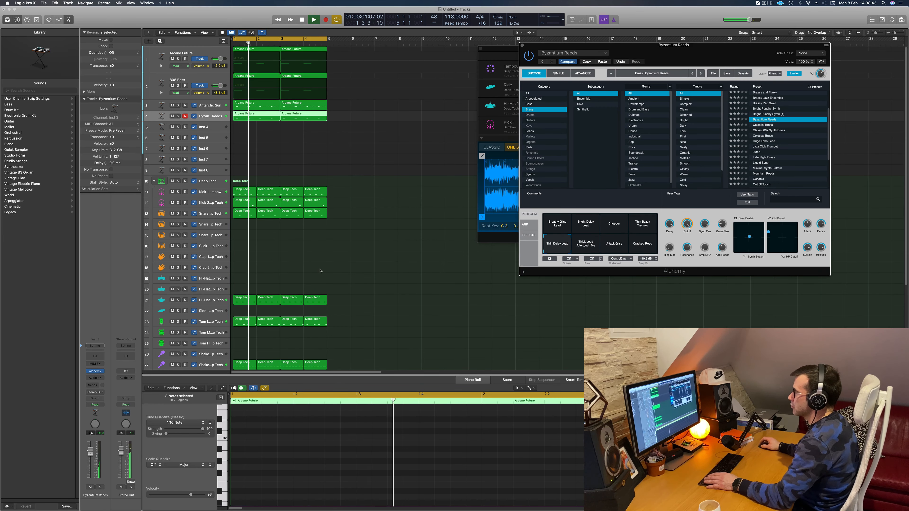
Step: Select the Antarctic Sun track, open its Alchemy instrument and place the window clear of the regions
click(400, 162)
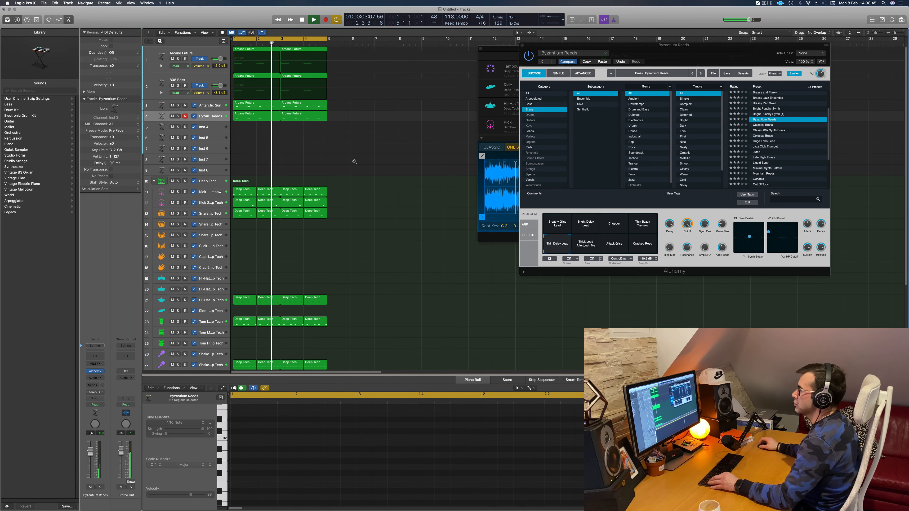
scroll(354, 162, down, 1)
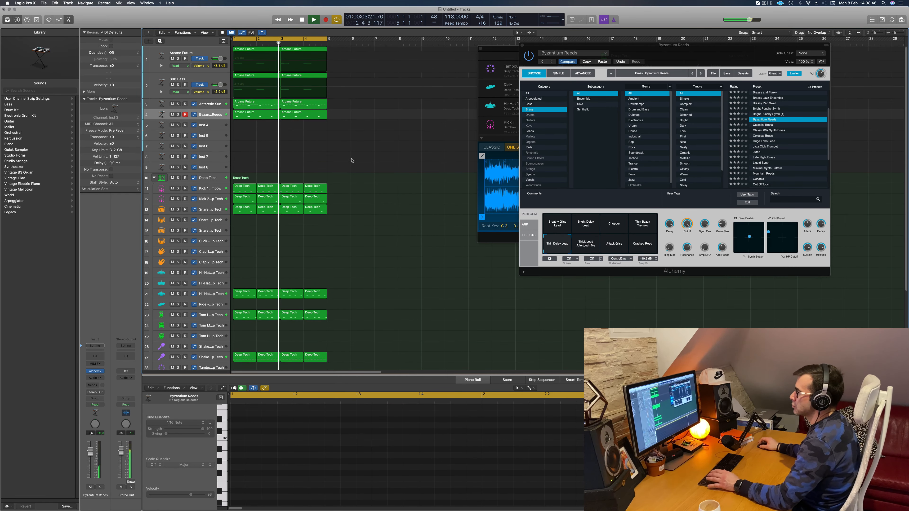
click(216, 103)
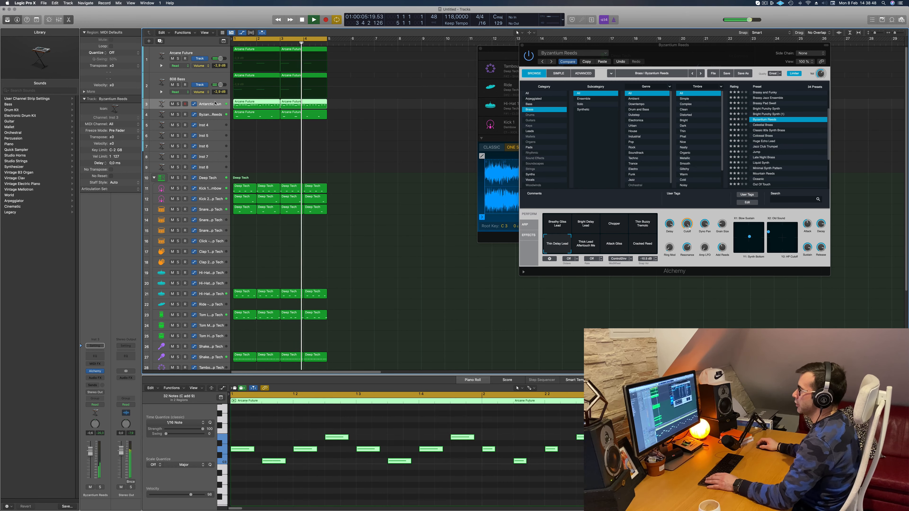
click(91, 371)
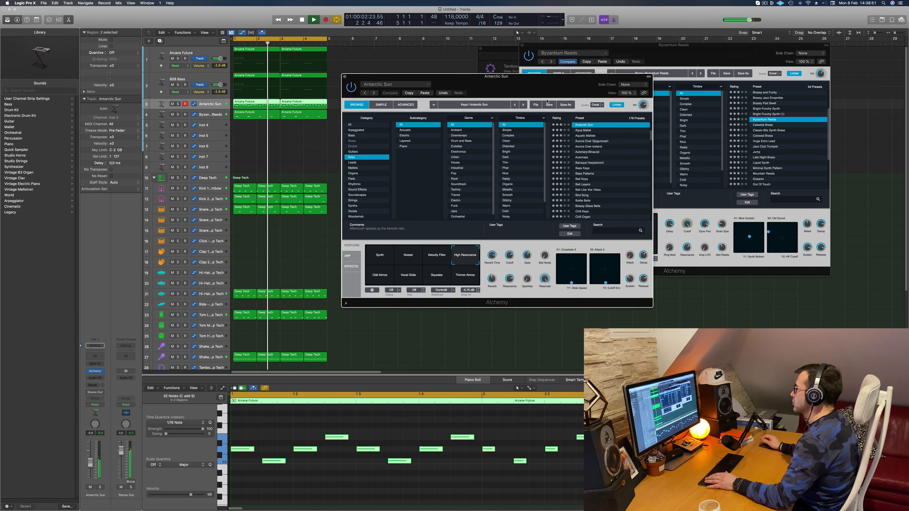
drag(553, 84, 541, 97)
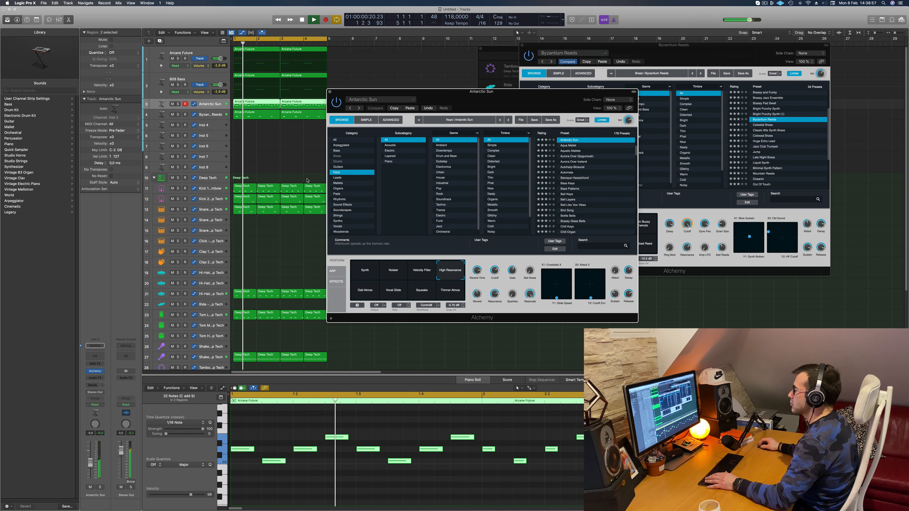
Step: Try the Thinner Atmos, Odd Atmos and Vocal Glide variations of Antarctic Sun, return to High Resonance and adjust its Cutoff
click(446, 289)
click(446, 273)
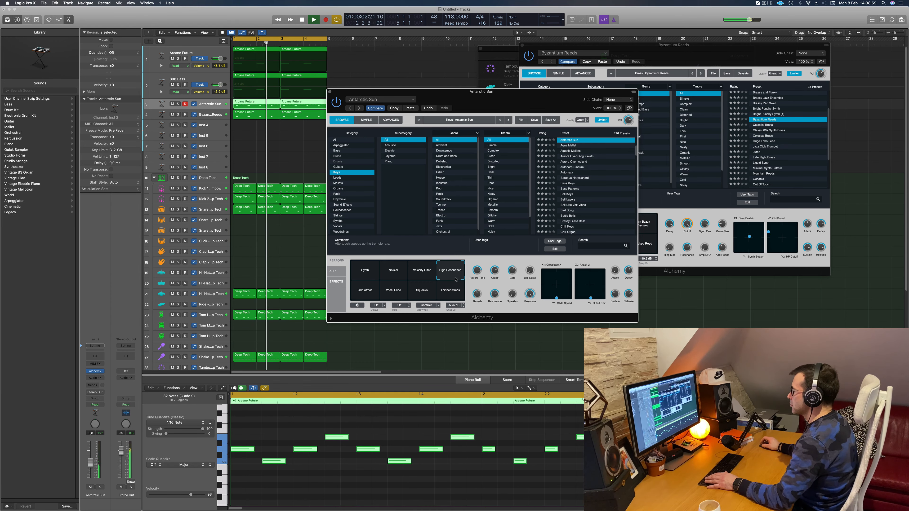
click(359, 294)
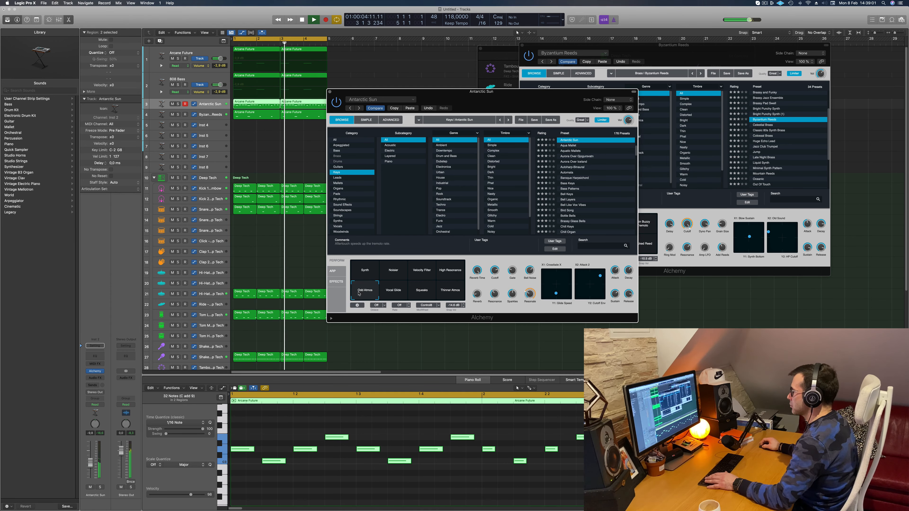
click(390, 295)
click(449, 273)
drag(494, 271, 539, 226)
drag(338, 93, 368, 89)
click(360, 87)
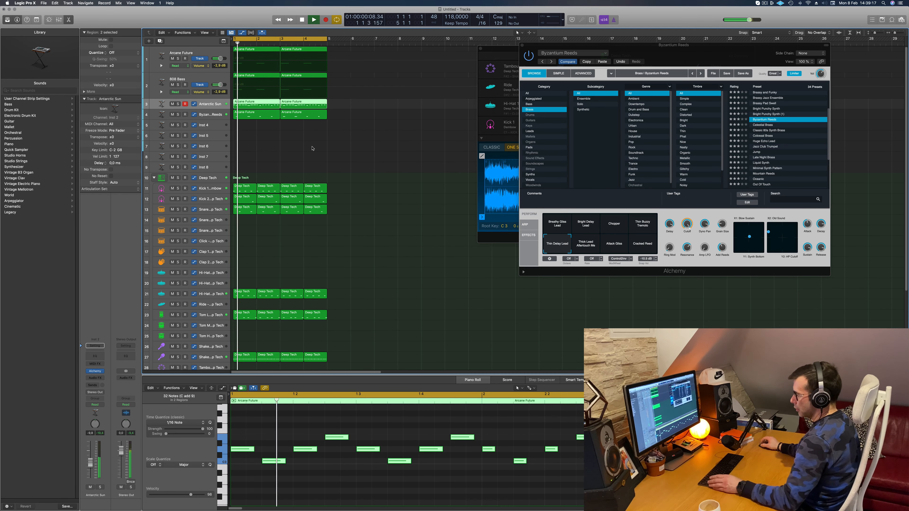
Step: Repeat the four-bar section three times across all tracks to fill the arrangement up to bar 17
click(312, 146)
key(ctrl+super+r)
key(ctrl+super+r)
key(ctrl+super+r)
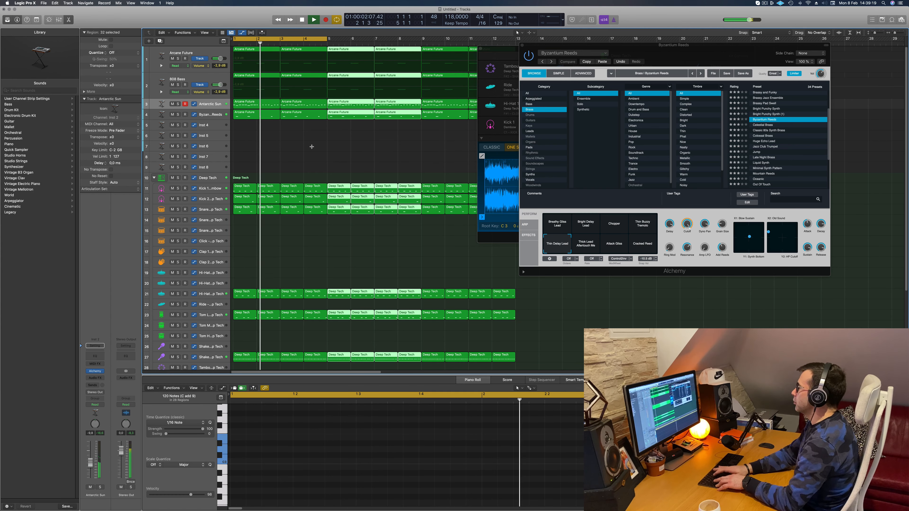
Step: Move the floating instrument windows off the arrangement and extend the cycle range to bar 17
drag(632, 46, 773, 123)
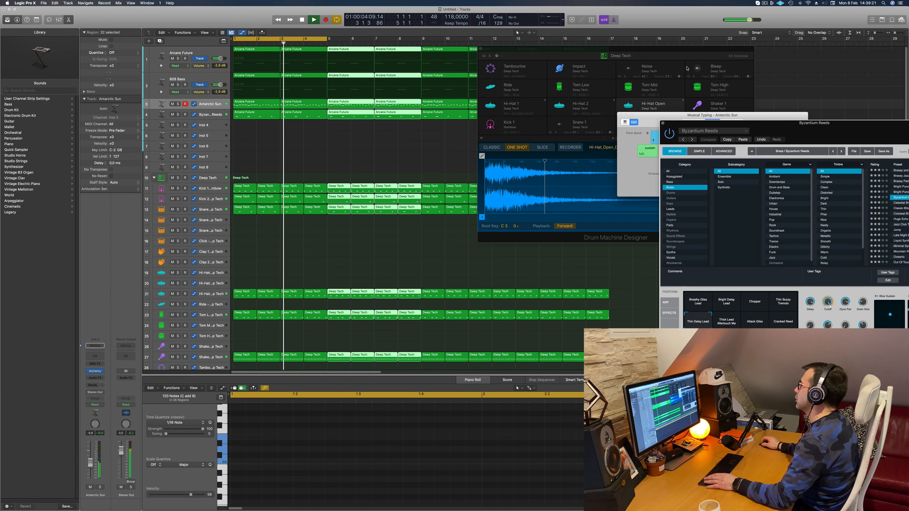
drag(651, 51, 701, 244)
drag(712, 115, 784, 156)
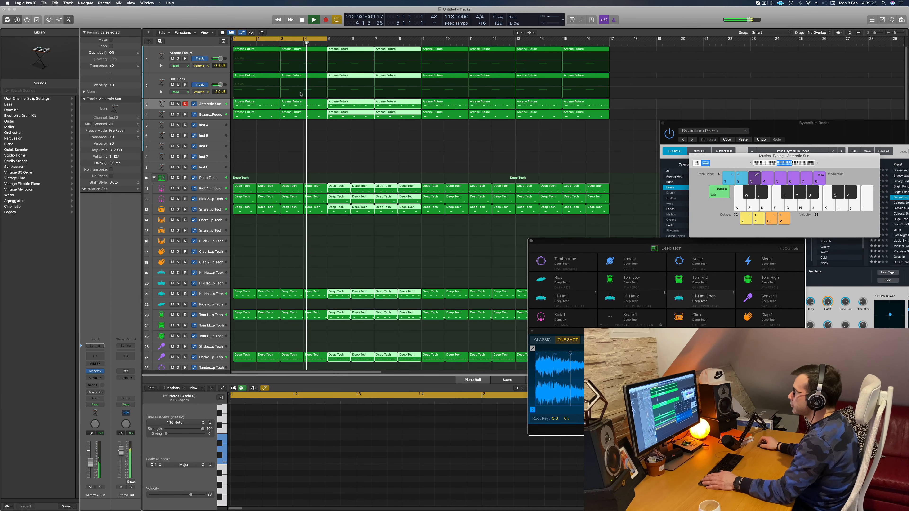
drag(327, 38, 610, 51)
click(274, 148)
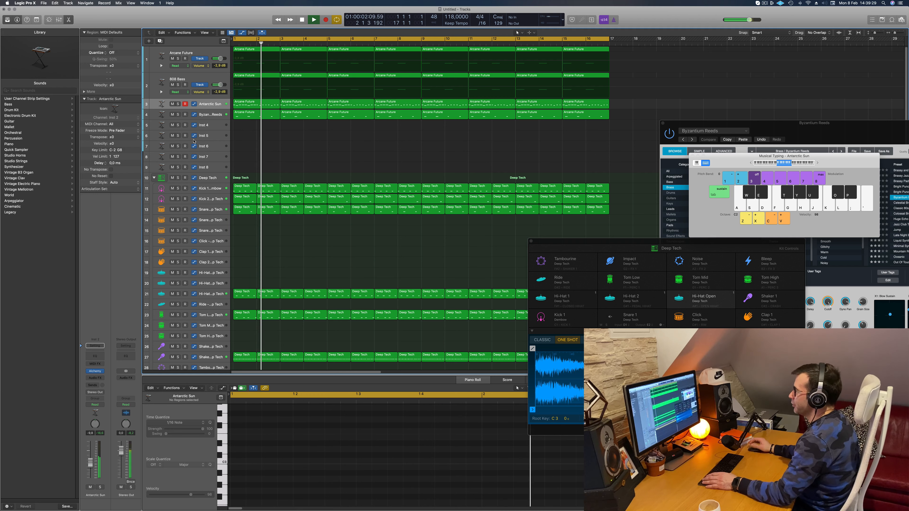
Step: Check the Byzantium Reeds track in solo, lower its volume slightly and restart playback
click(178, 114)
click(177, 115)
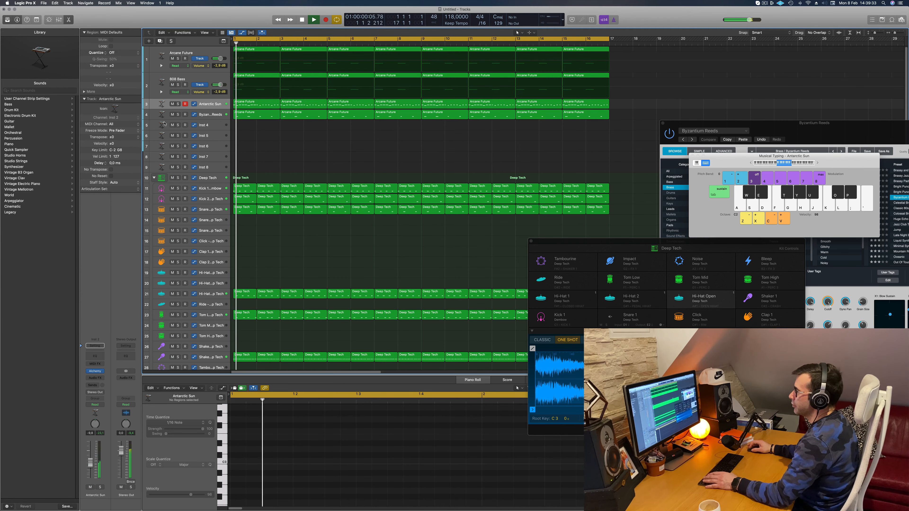
click(220, 117)
drag(89, 456, 89, 457)
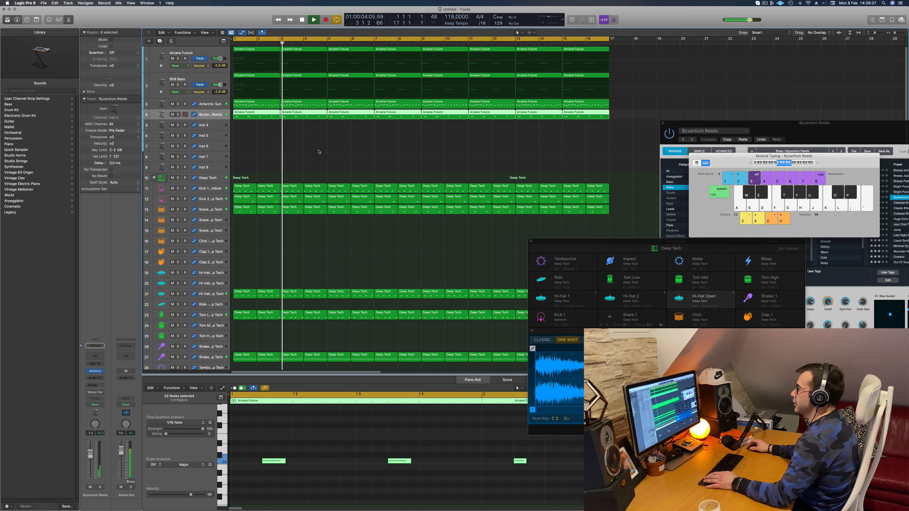
key(space)
key(space)
Step: Open Alchemy on the Inst 4 track and add a send to Bus 7
click(216, 126)
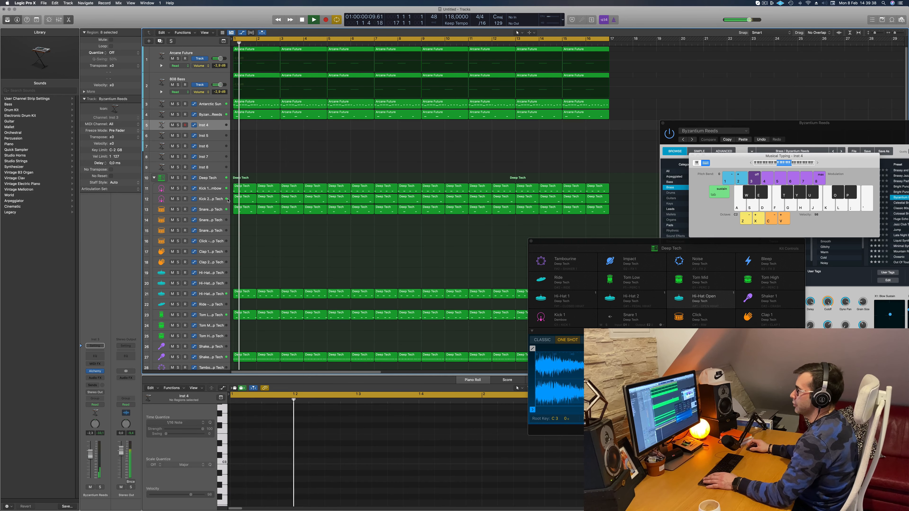
click(95, 371)
click(95, 385)
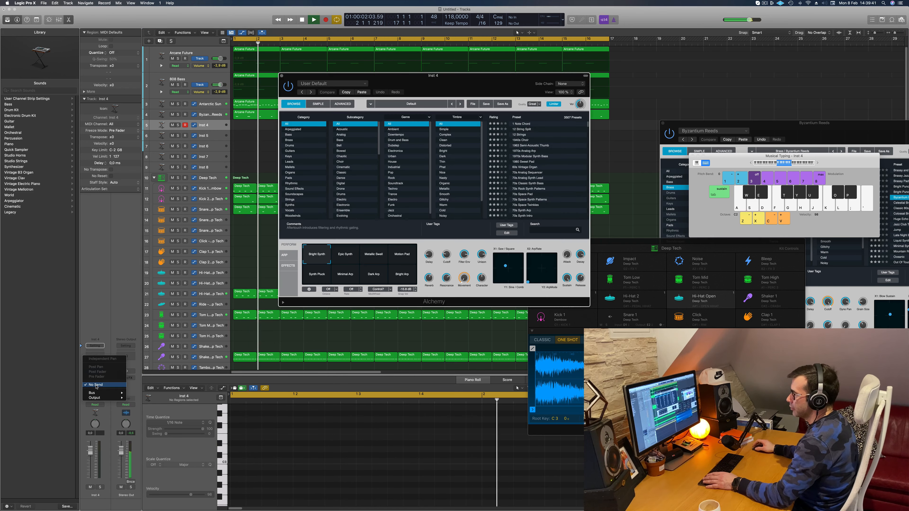
mouse_move(92, 392)
click(150, 353)
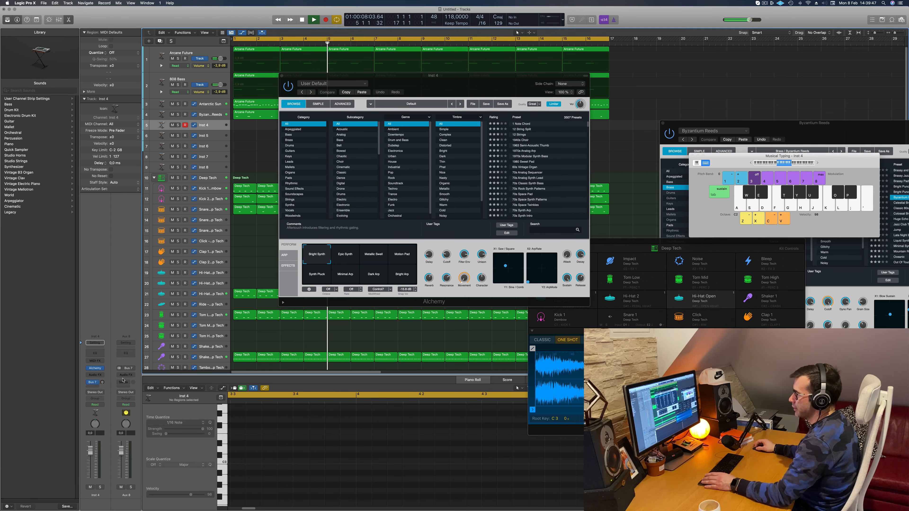
Step: Insert a stereo SilverVerb on the Bus 7 aux channel, load its grandioso preset and set Wet to 100%
click(127, 375)
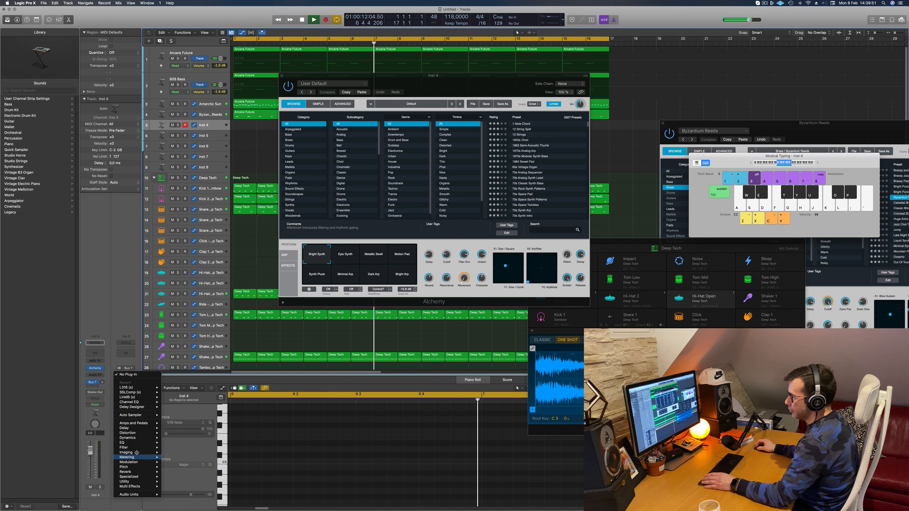
mouse_move(144, 472)
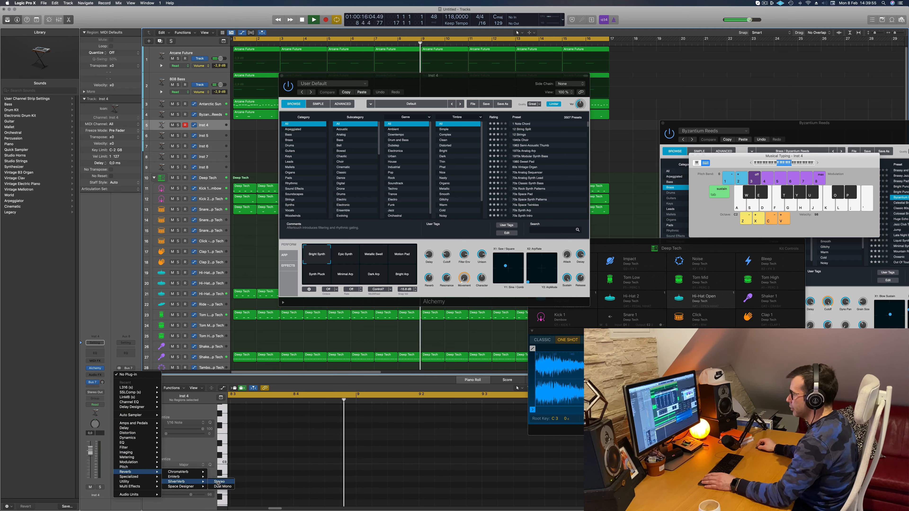
click(218, 482)
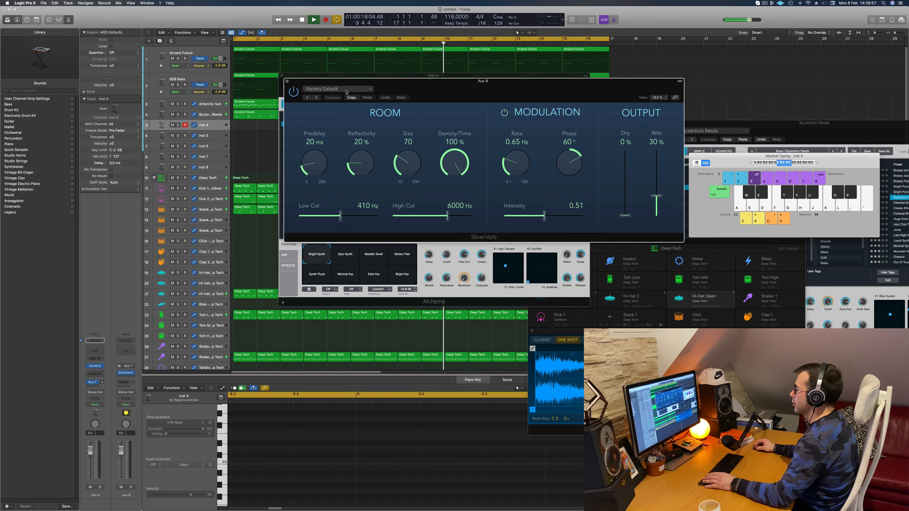
click(346, 90)
click(339, 193)
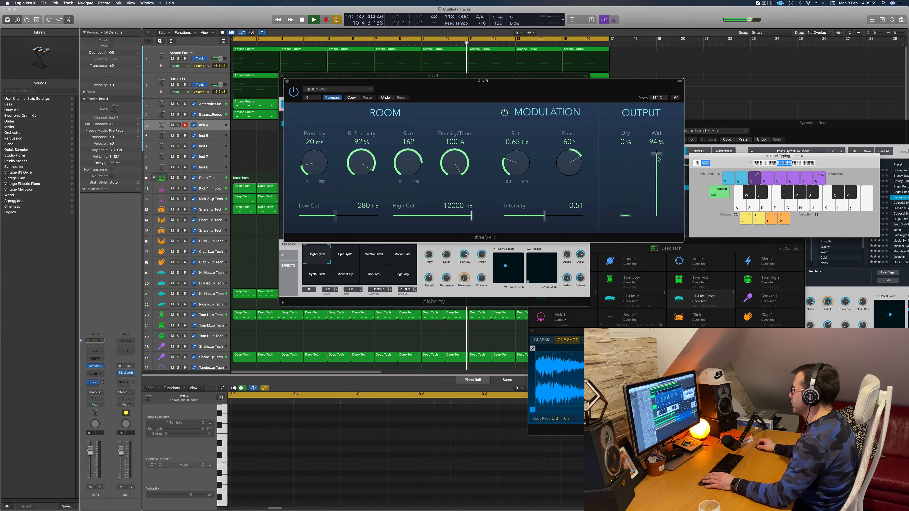
drag(506, 100, 631, 97)
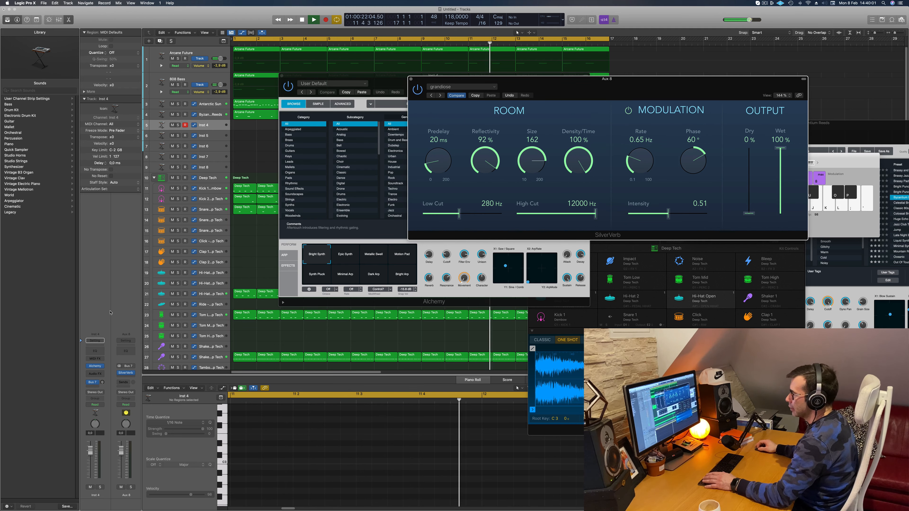
Step: Load the Electro Sweeper preset from the Fast Attack pads into the Inst 4 track's Alchemy
key(super+w)
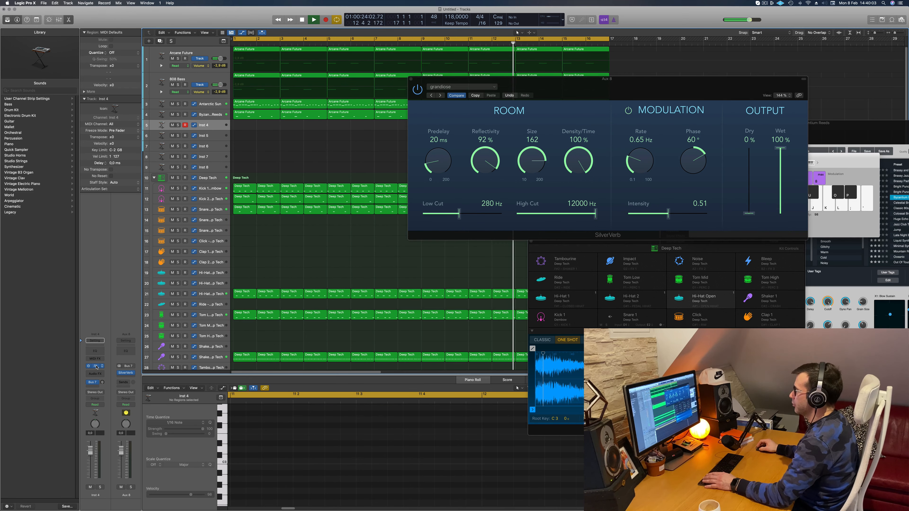
drag(643, 96, 794, 99)
drag(404, 90, 368, 129)
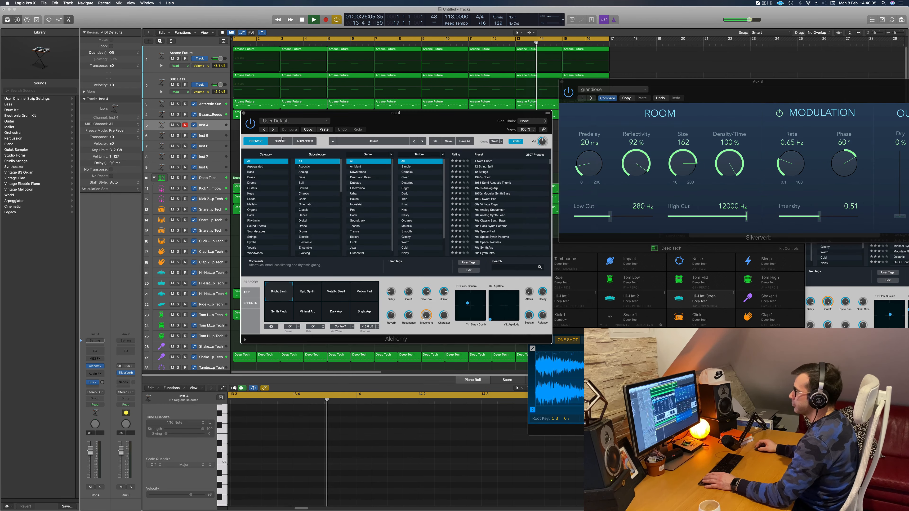
click(251, 215)
click(306, 183)
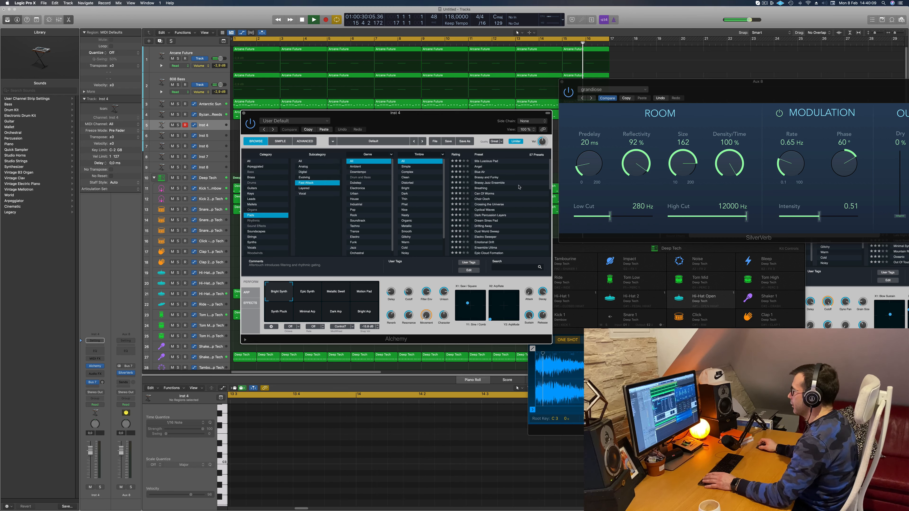
click(486, 201)
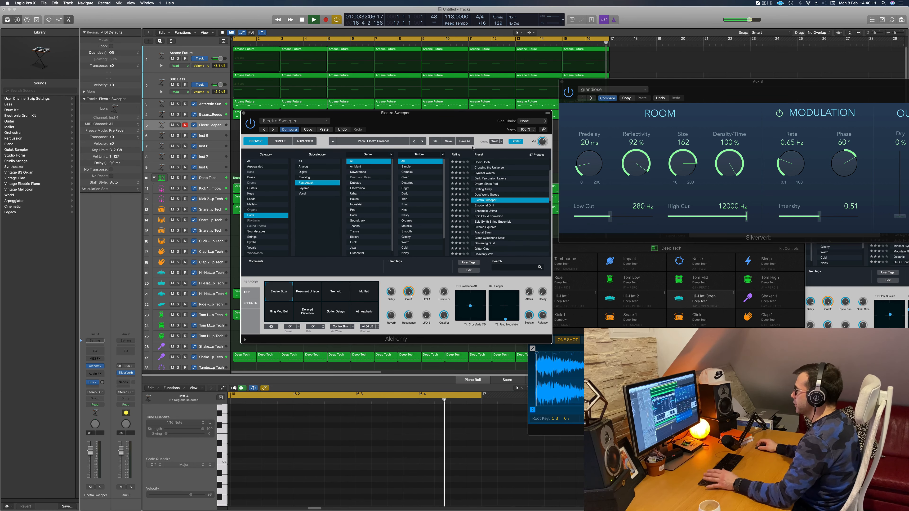
drag(427, 122, 746, 155)
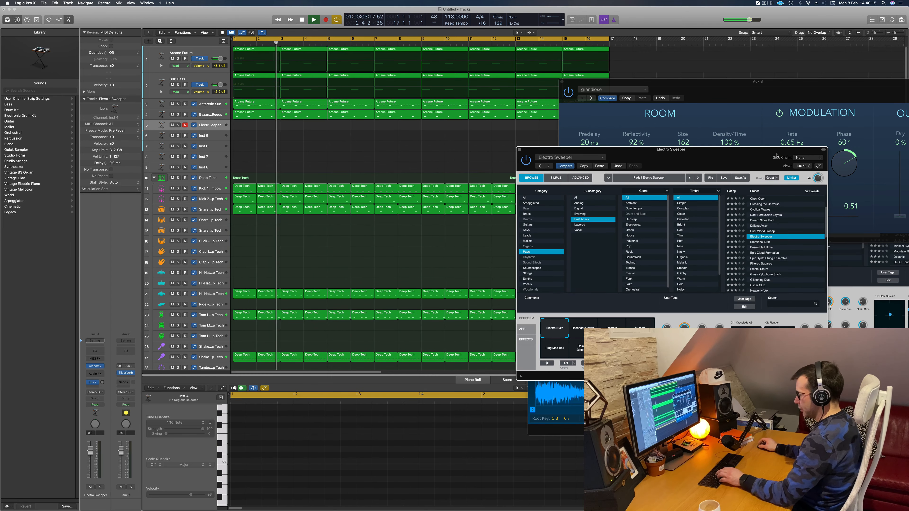
Step: Show the Musical Typing keyboard over the tracks and raise the Electro Sweeper track's send level to Bus 7
key(super+k)
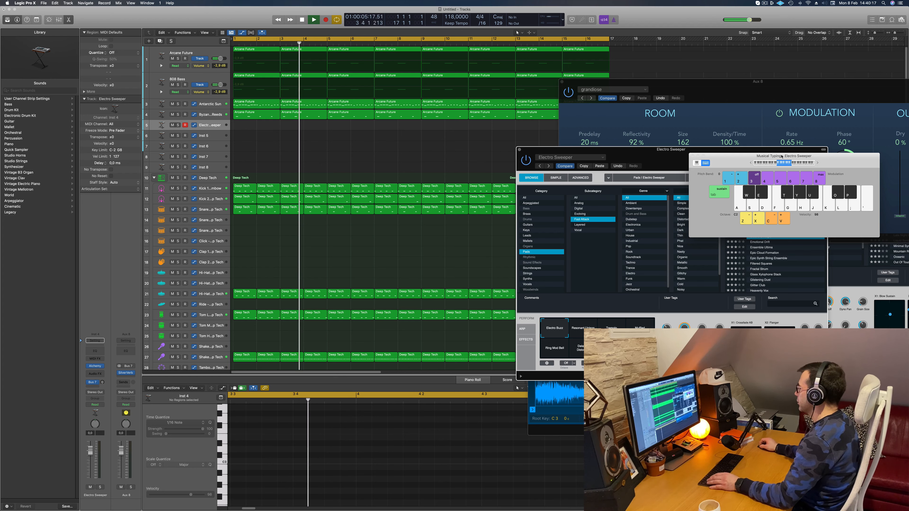
drag(806, 158, 550, 158)
drag(457, 162, 421, 145)
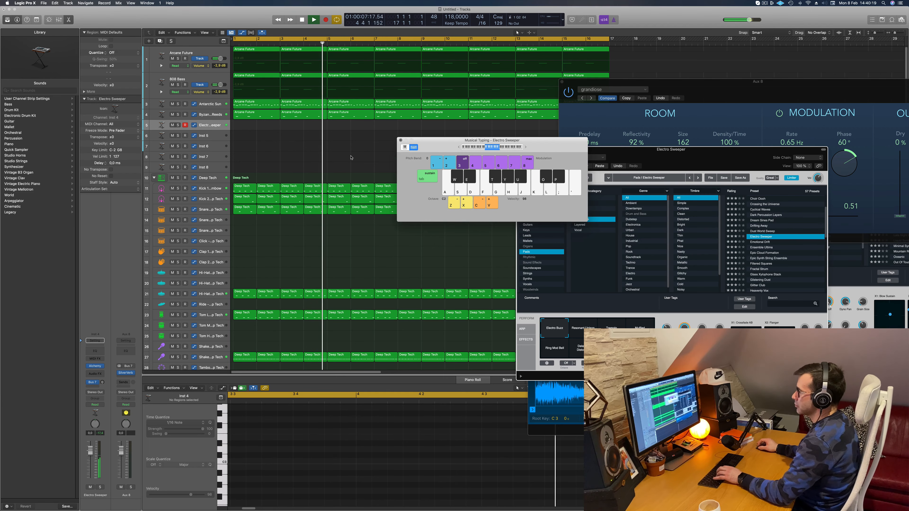
drag(102, 382, 102, 380)
Step: Audition the Electro Sweeper pad over the loop with single notes from Musical Typing
key(g)
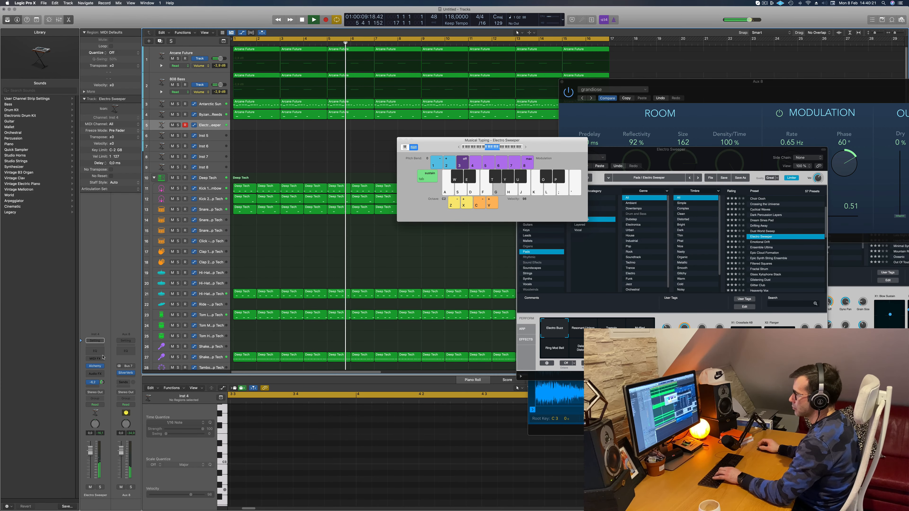
key(f)
key(h)
key(j)
key(x)
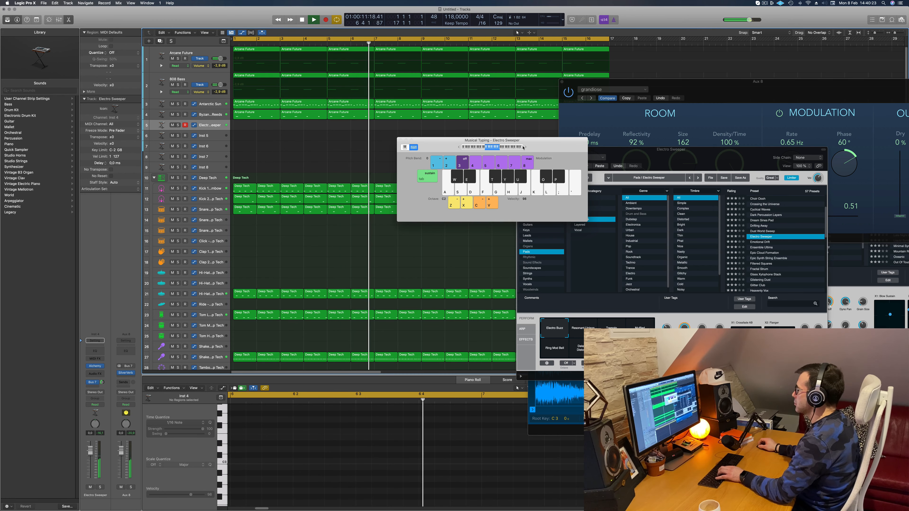
key(g)
drag(444, 147, 509, 137)
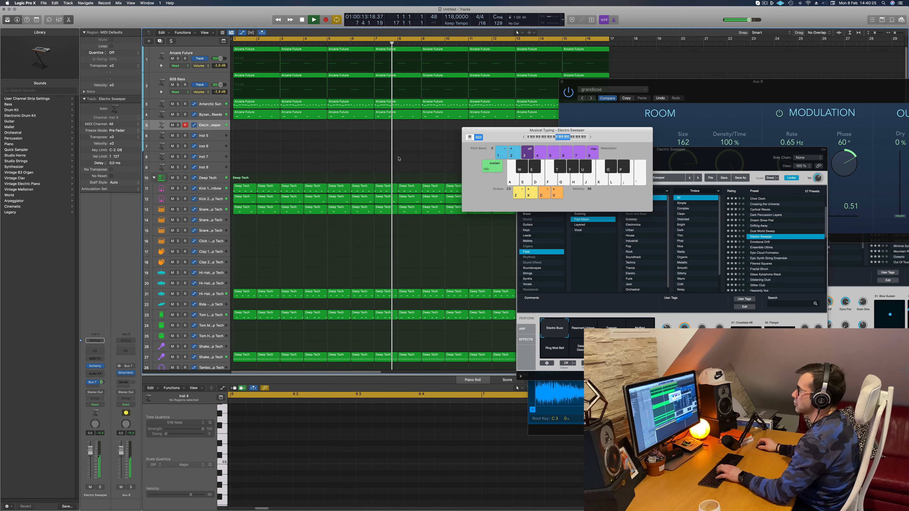
key(d)
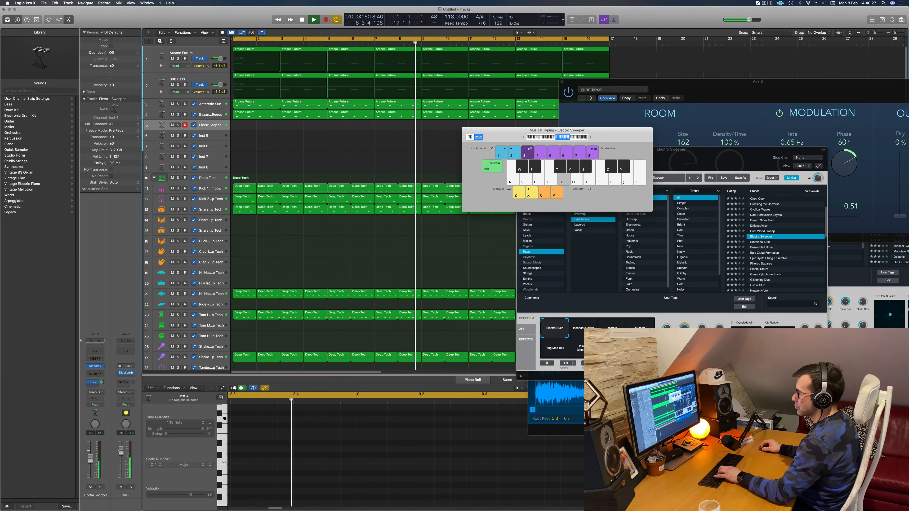
key(g)
Step: Compare Alchemy's Resonant Unison and Tremolo performance snapshots over the loop, and settle on Muffled for the Electro Sweeper pad
drag(711, 151, 693, 69)
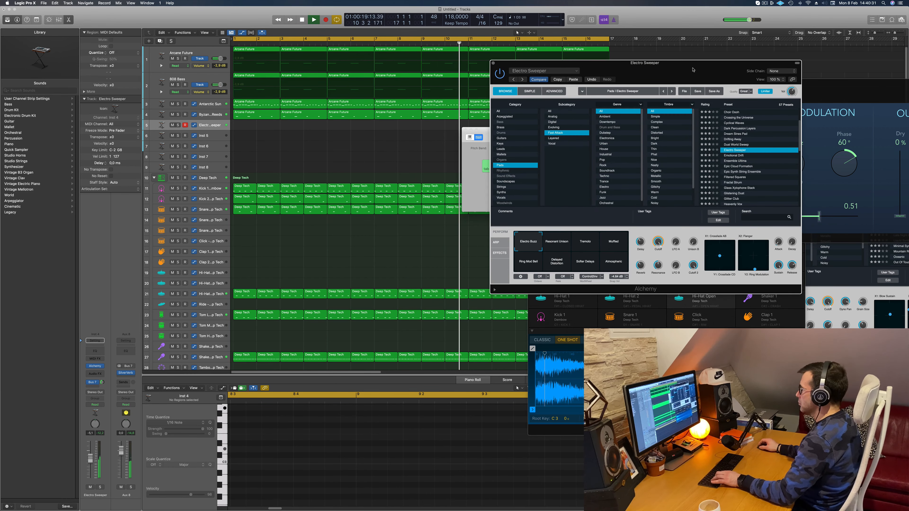
drag(693, 69, 663, 99)
key(s)
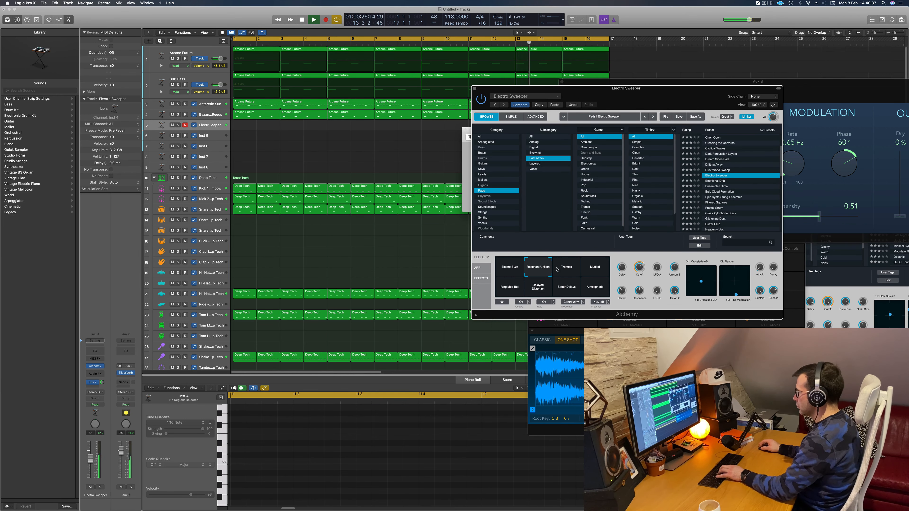
click(563, 269)
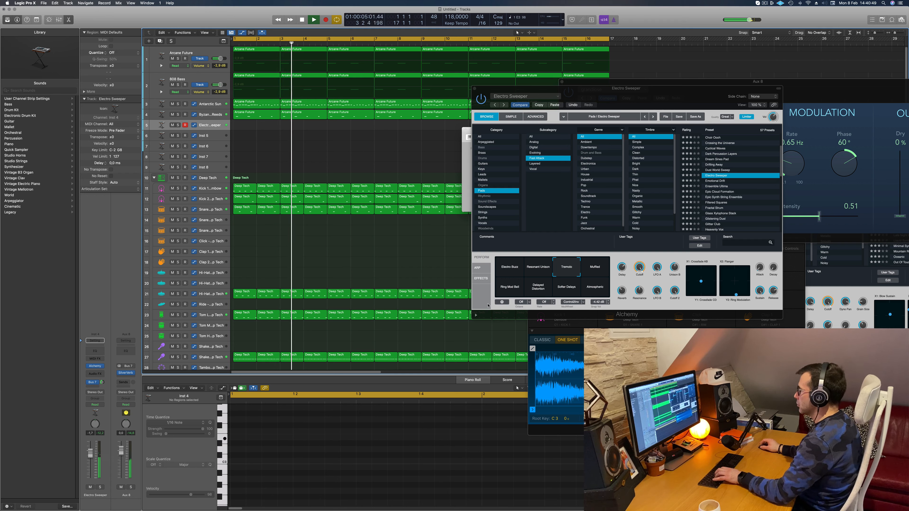
click(583, 271)
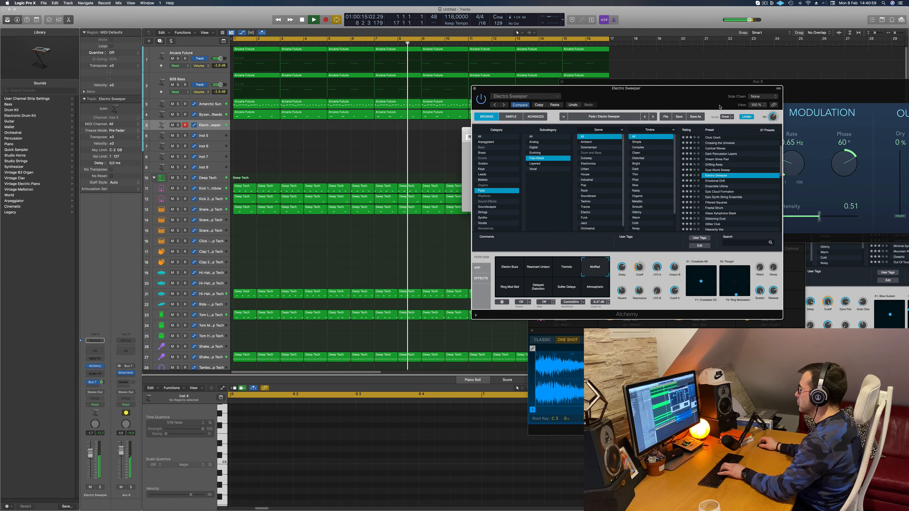
Step: Raise the Musical Typing octave to C4 and audition single notes of the Muffled pad over the loop
key(super+k)
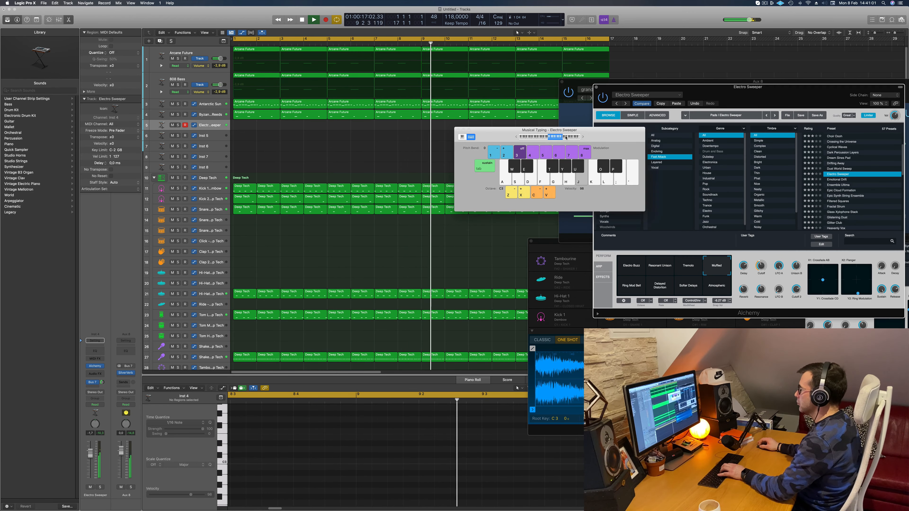
click(582, 138)
key(l)
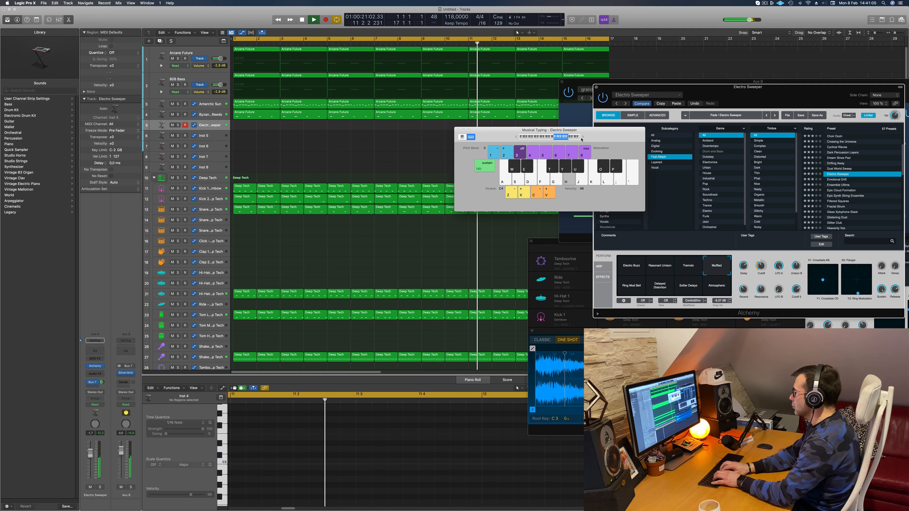
key(j)
key(k)
key(h)
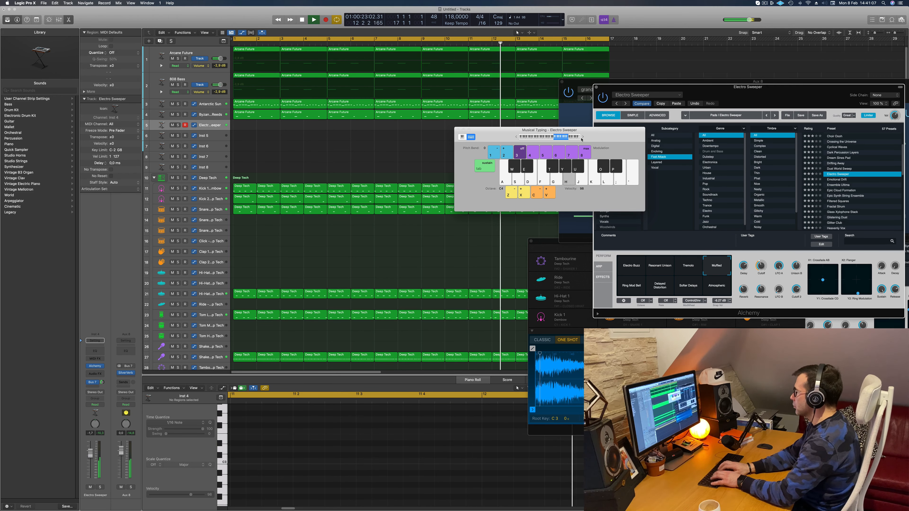
key(d)
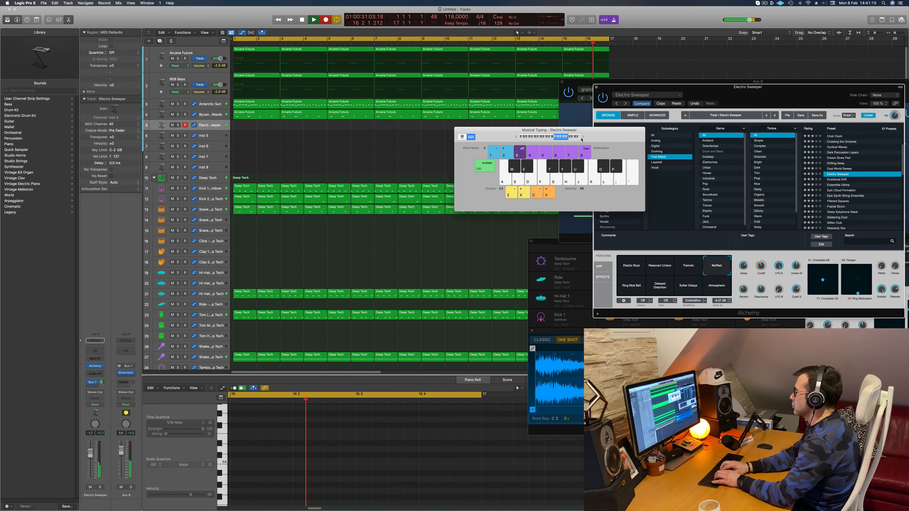
Step: Record a slow melody of F, E and D notes on the Electro Sweeper track over the loop, stopping at about bar 15
key(f)
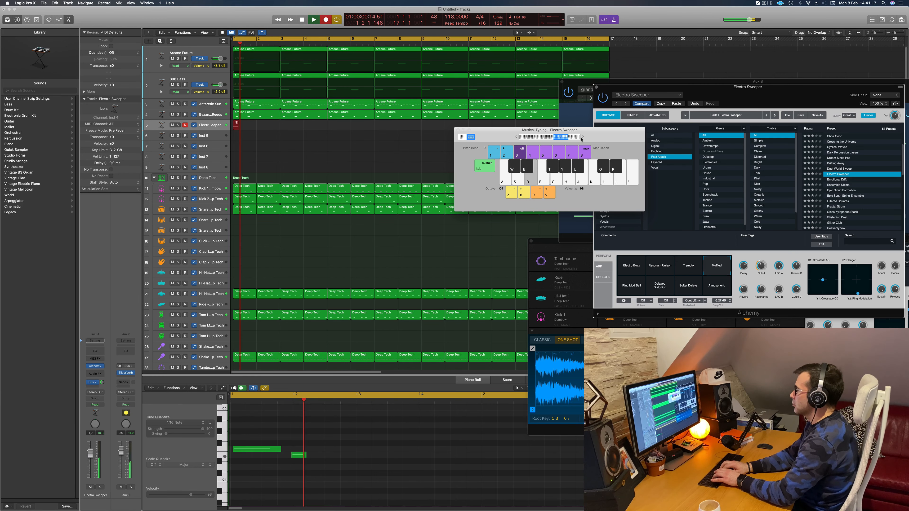
key(d)
key(s)
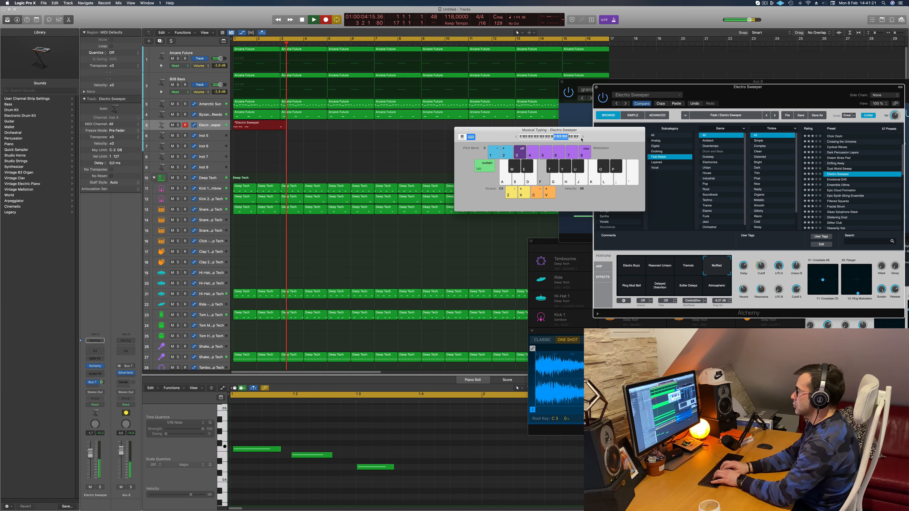
key(f)
key(d)
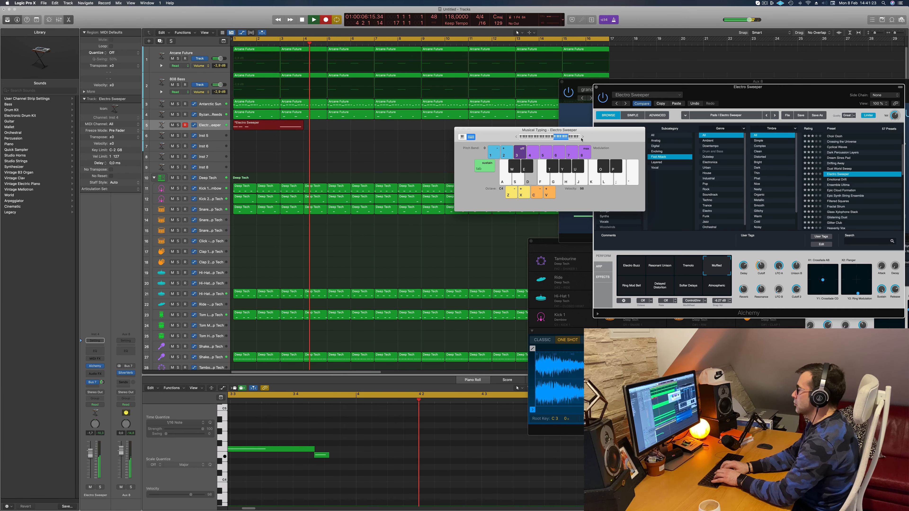
key(s)
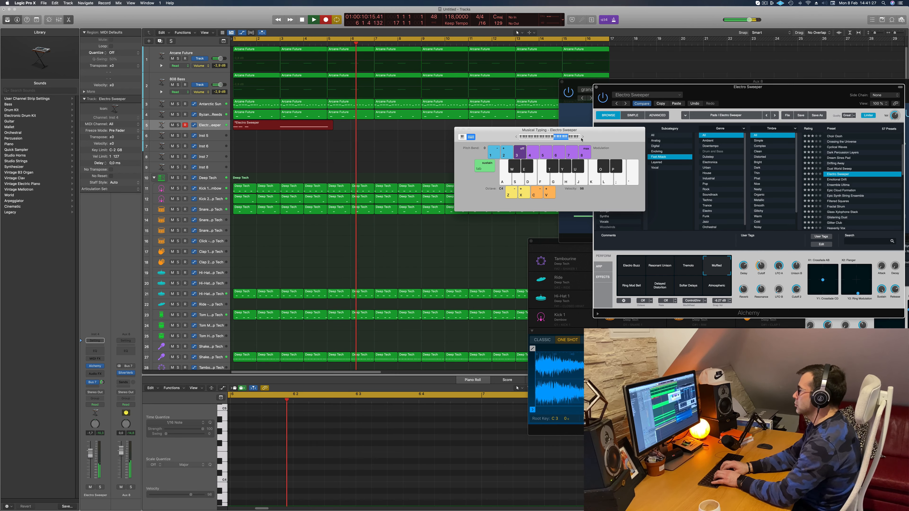
key(f)
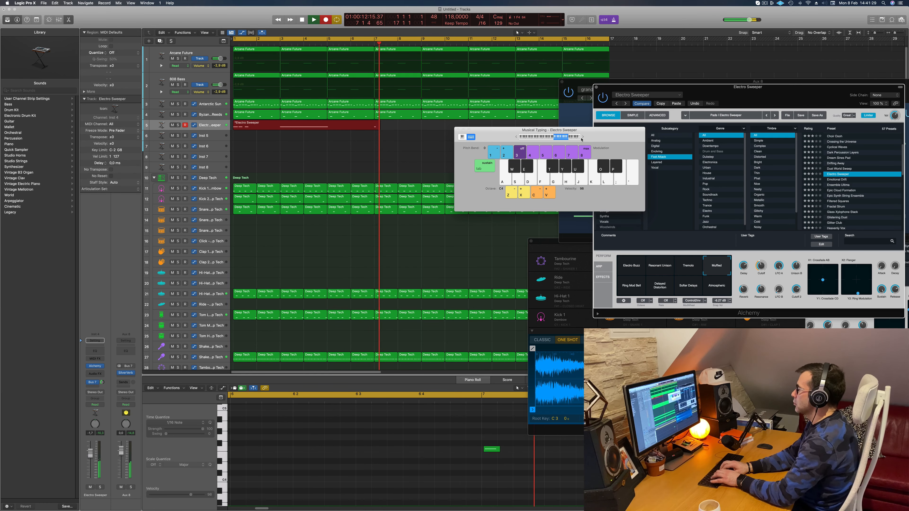
key(d)
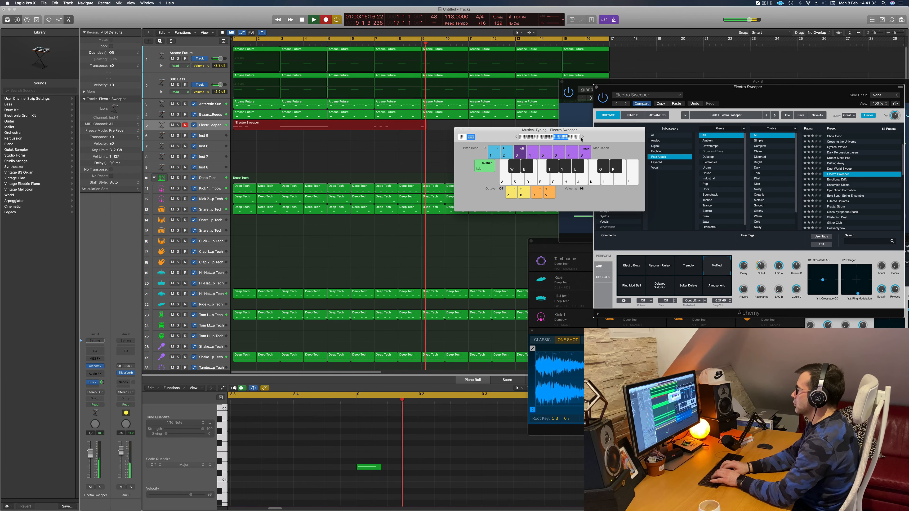
key(d)
key(f)
key(d)
key(s)
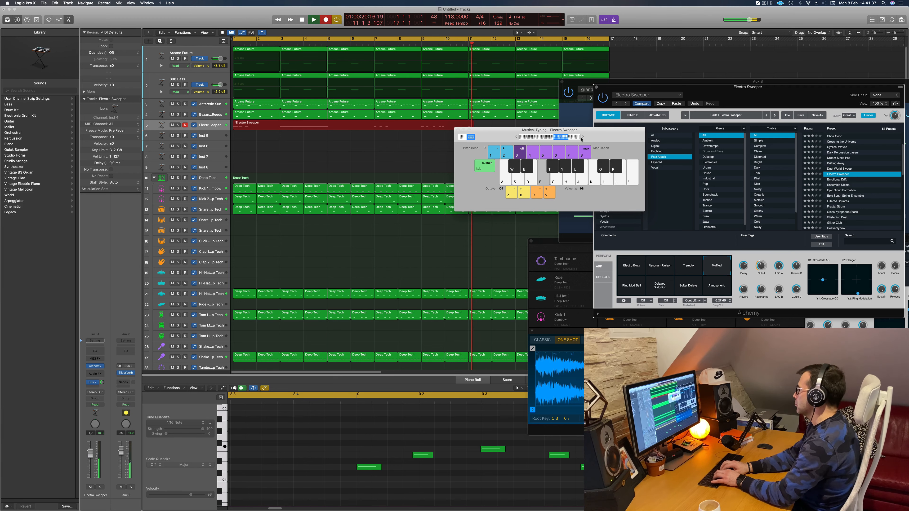
key(d)
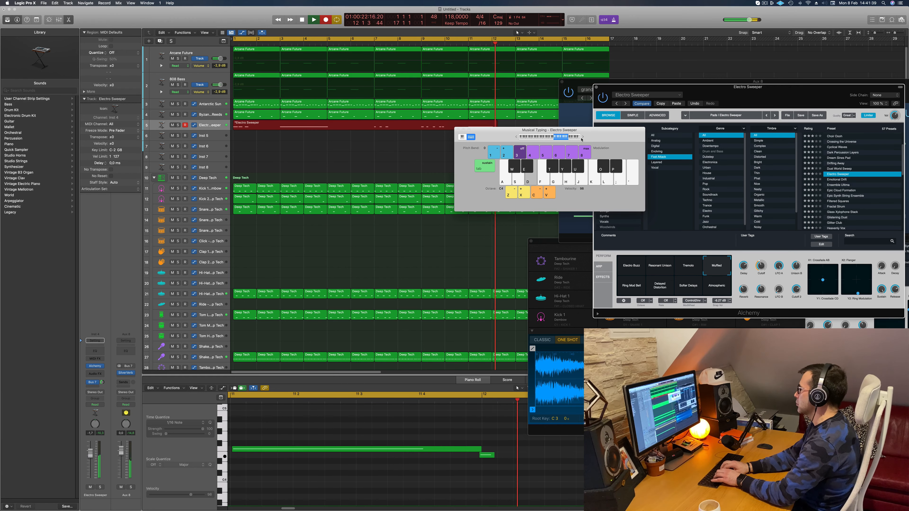
key(s)
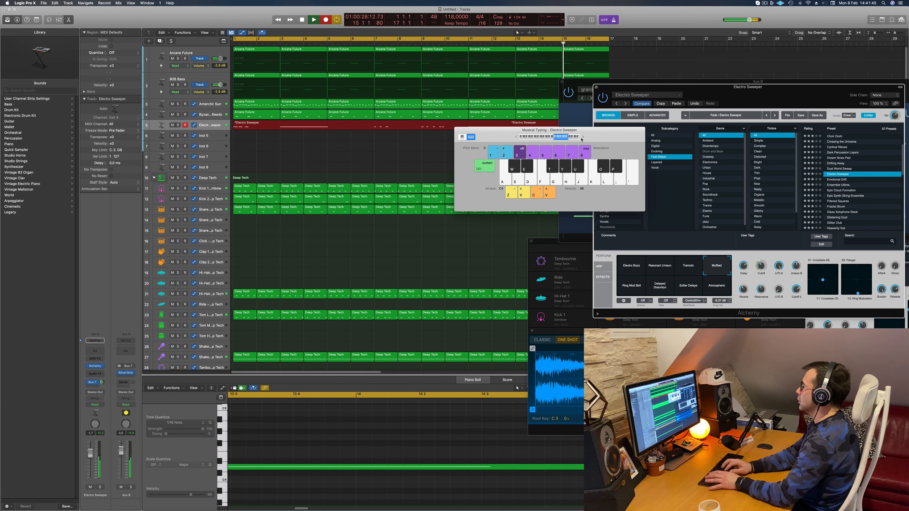
key(space)
Step: Cut away the part of the Electro Sweeper recording before bar 11 and move the remaining take to bar 1
drag(503, 134, 622, 209)
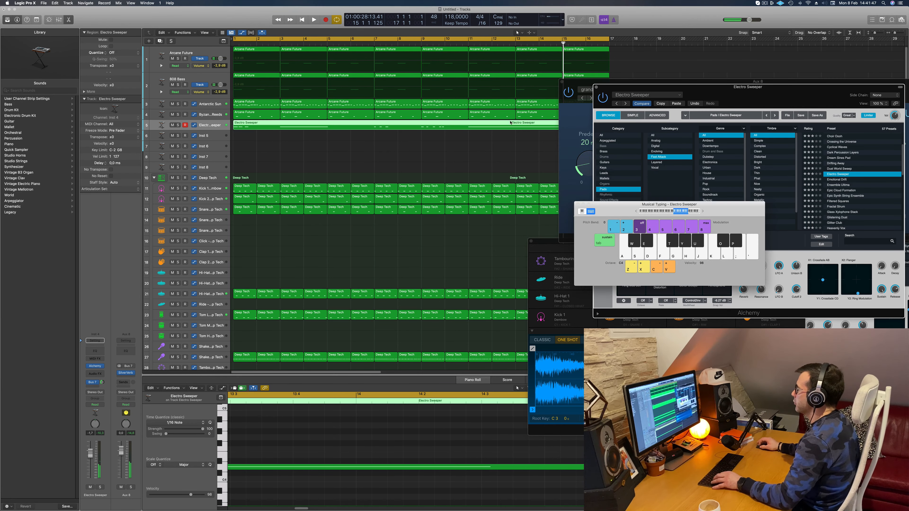
super+double_click(468, 127)
click(454, 125)
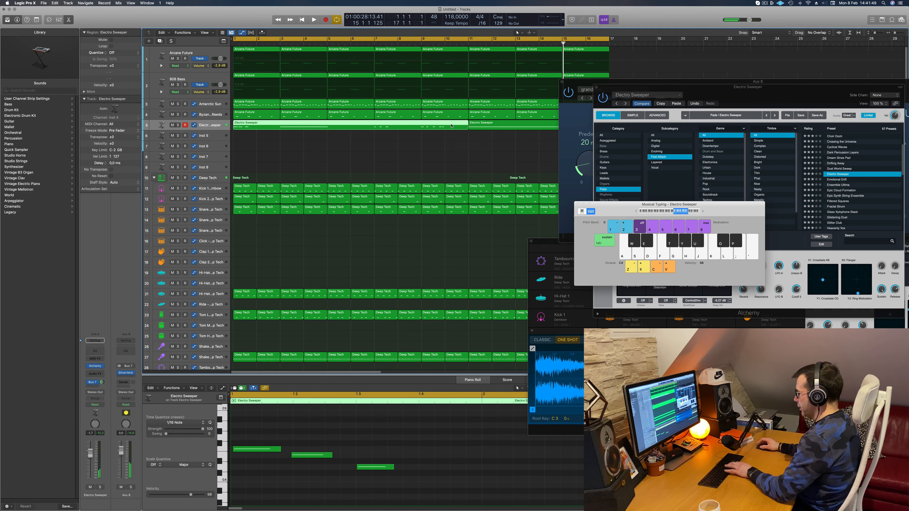
key(Delete)
drag(511, 126, 267, 129)
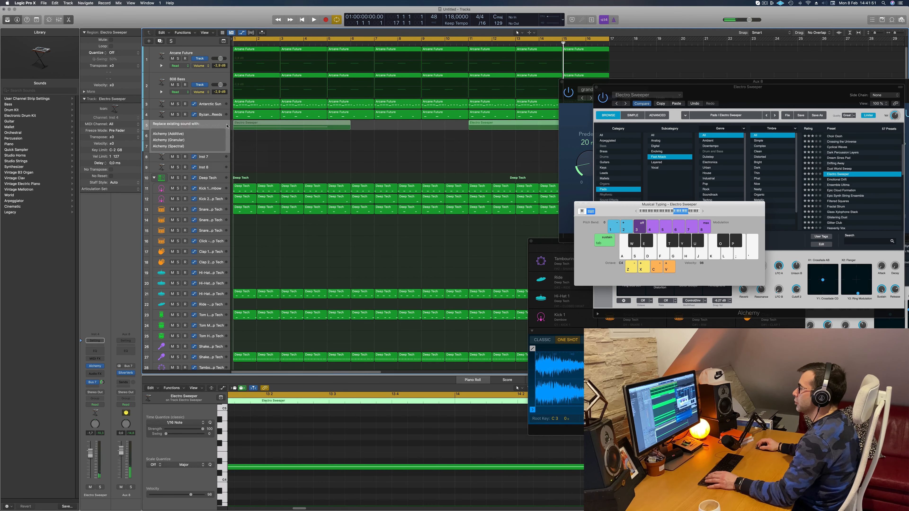
Step: Trim the Electro Sweeper region to end at bar 5, splitting the notes that cross the cut
key(space)
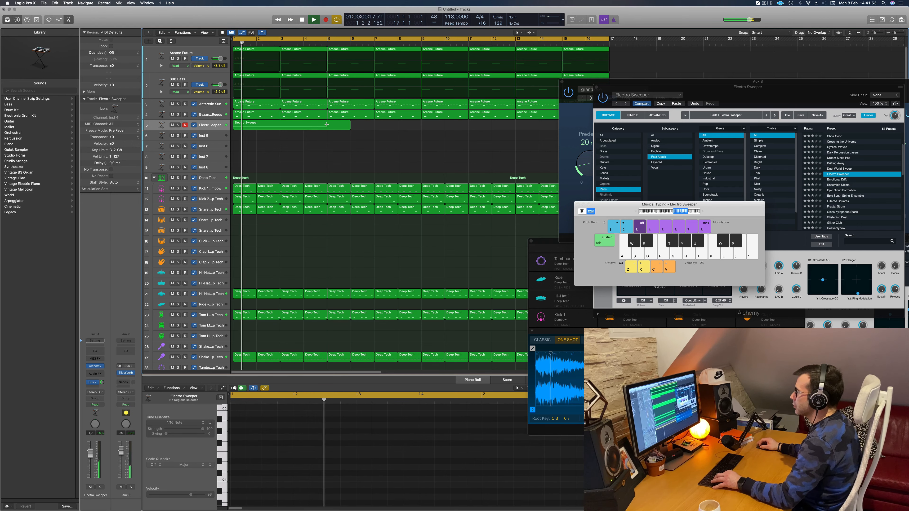
super+click(327, 125)
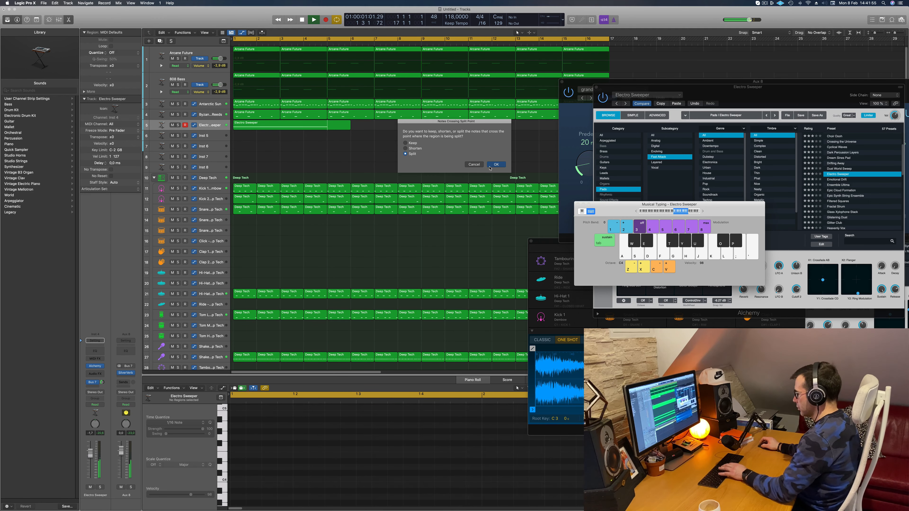
click(496, 165)
Step: Copy the four-bar Electro Sweeper region repeatedly so the pad fills the arrangement to bar 17
click(297, 127)
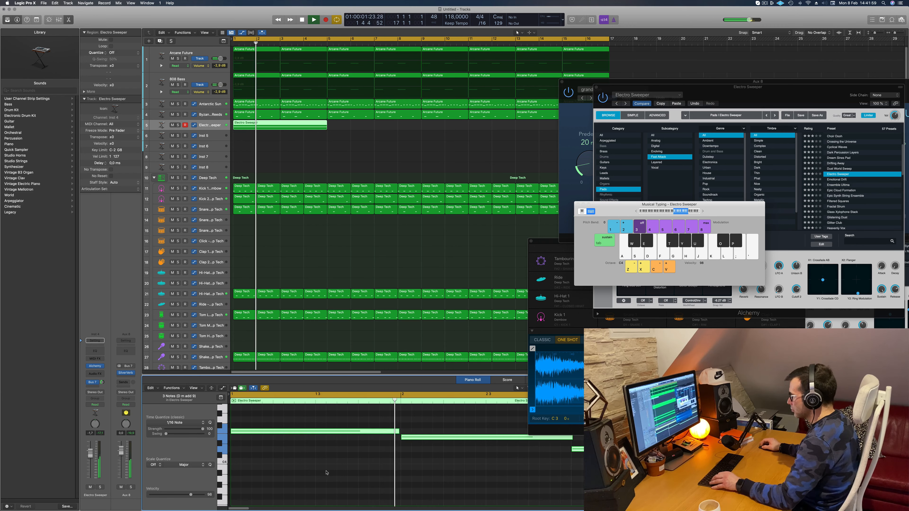
click(309, 137)
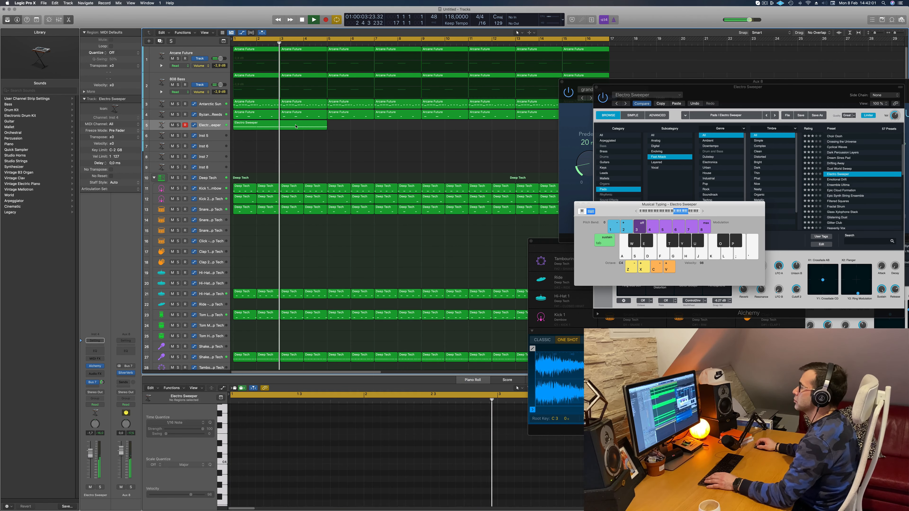
click(309, 126)
drag(310, 126, 443, 124)
scroll(390, 154, left, 2)
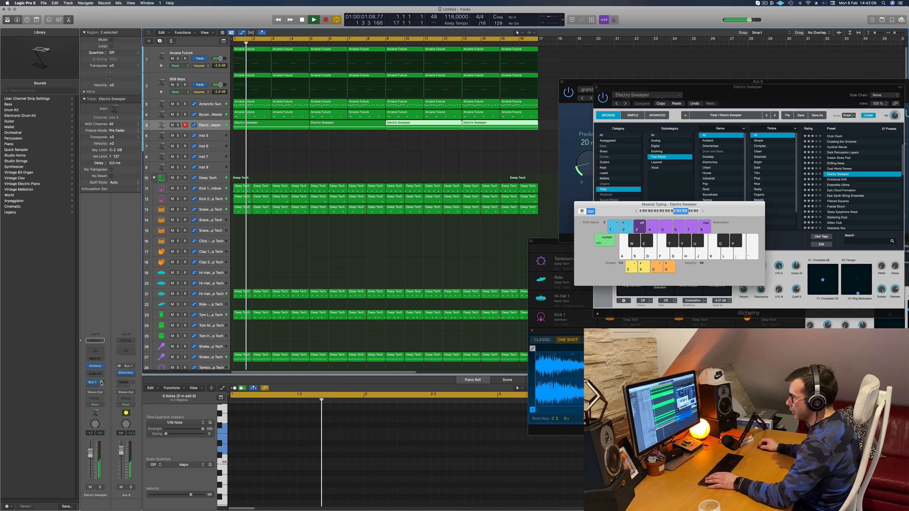
Step: Set the Electro Sweeper pad's Cutoff to about 48% in Alchemy and adjust its Unison B amount while listening from the start
click(95, 366)
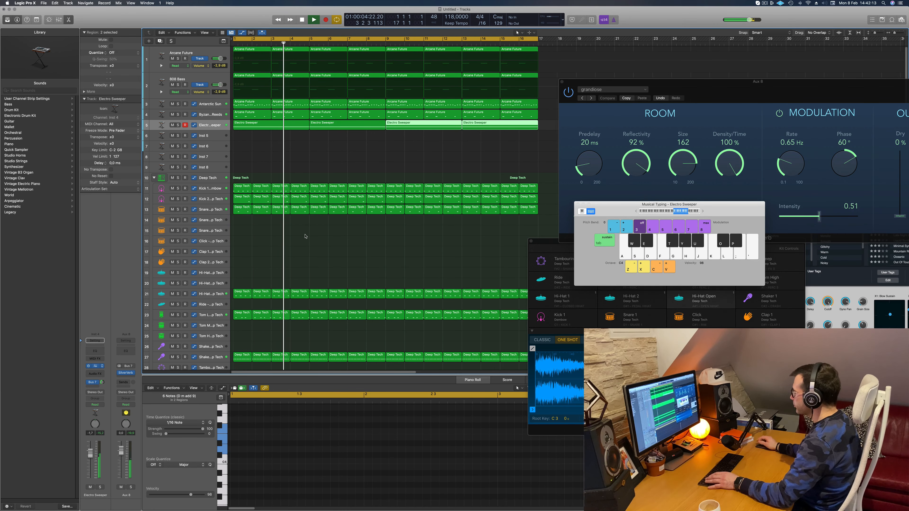
drag(783, 89, 528, 101)
key(Return)
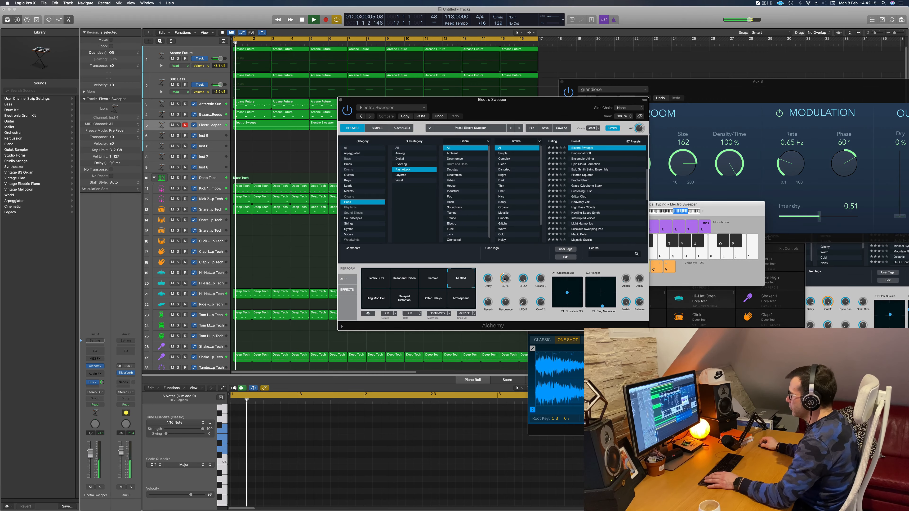
drag(506, 263, 506, 282)
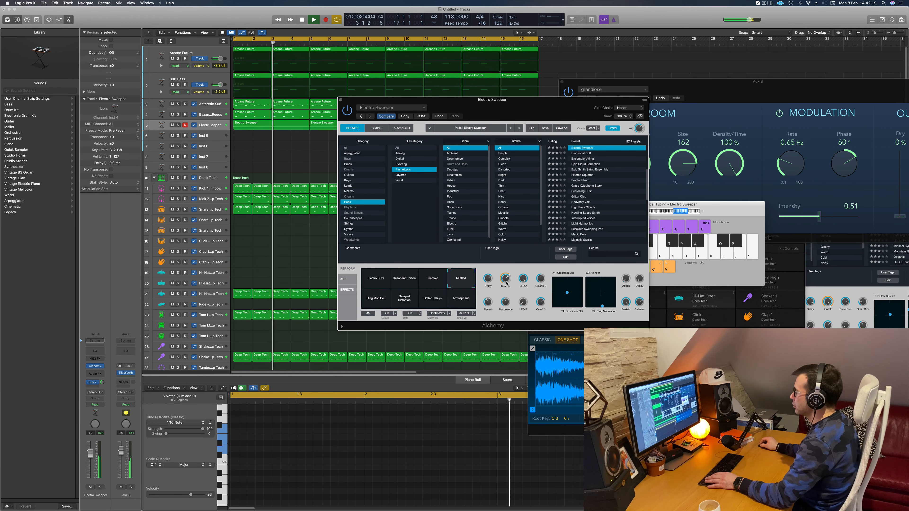
drag(555, 100, 576, 117)
key(Return)
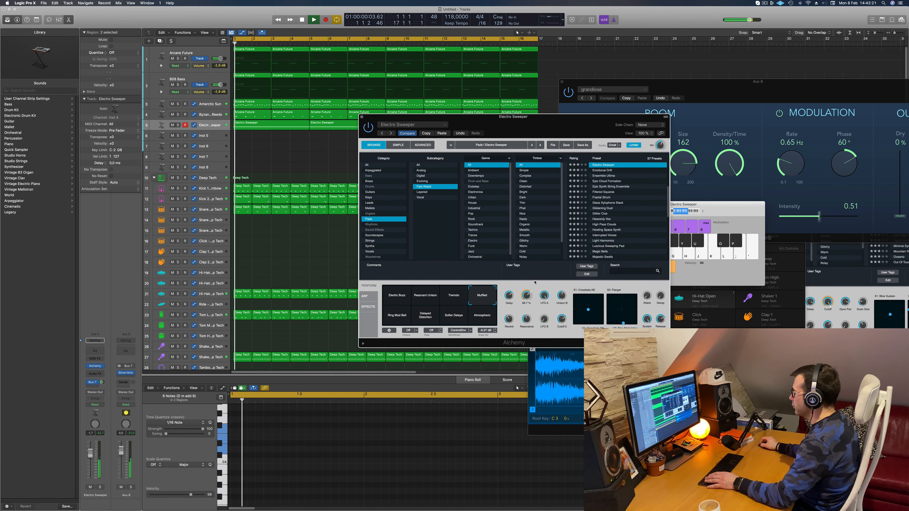
mouse_move(562, 297)
mouse_down()
mouse_move(562, 278)
mouse_move(562, 330)
mouse_move(564, 301)
mouse_up()
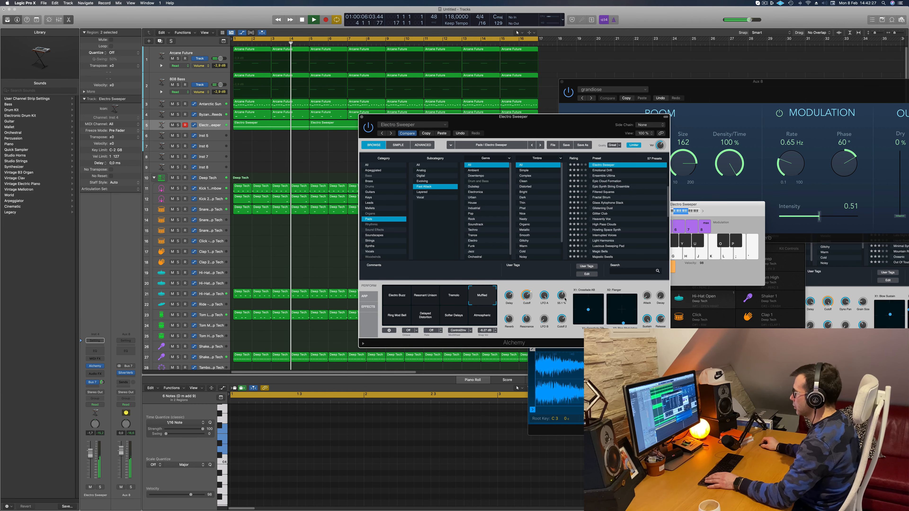
Step: Restart the loop and lower the Electro Sweeper channel volume to -2,7 dB
drag(547, 153, 603, 121)
key(space)
drag(91, 453, 90, 456)
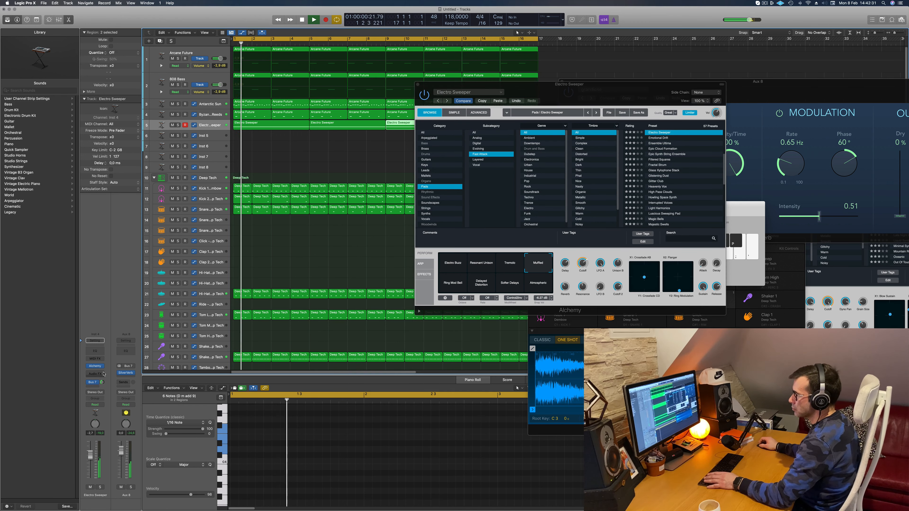
Step: Insert a stereo Compressor on the Electro Sweeper channel
click(95, 373)
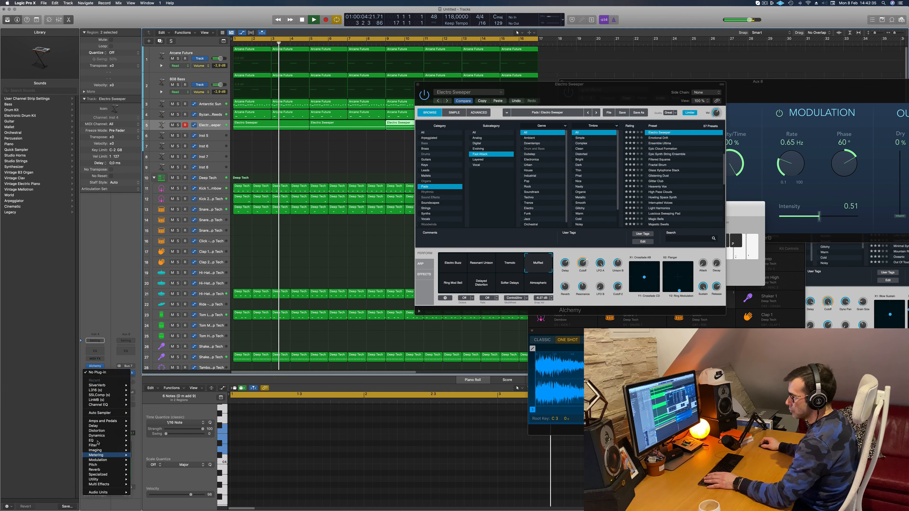
mouse_move(102, 434)
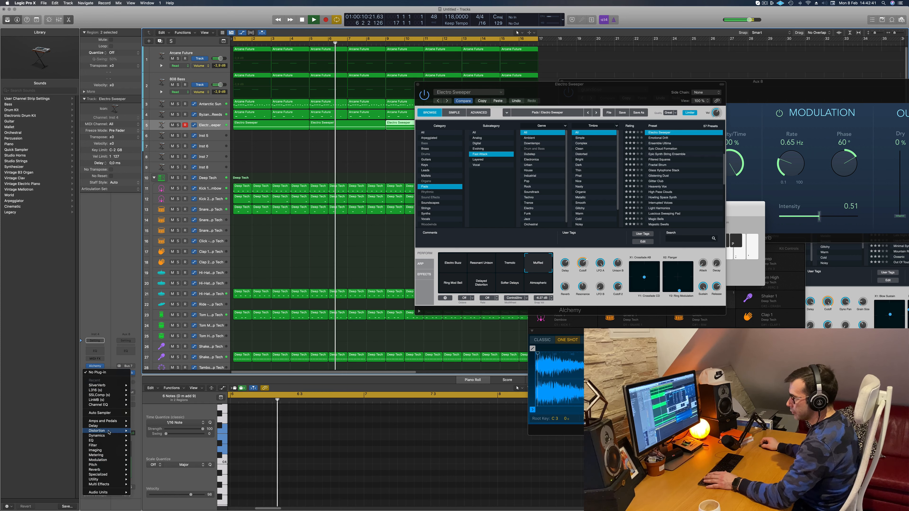
mouse_move(157, 441)
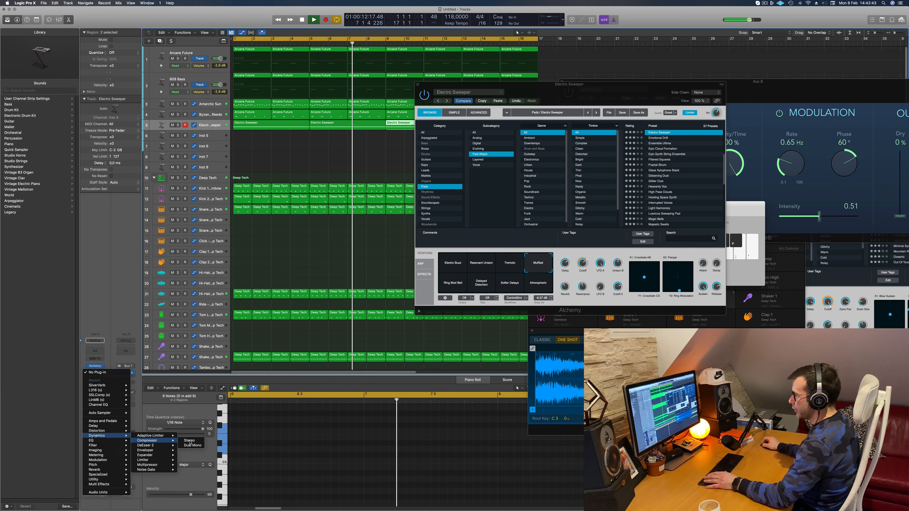
click(187, 440)
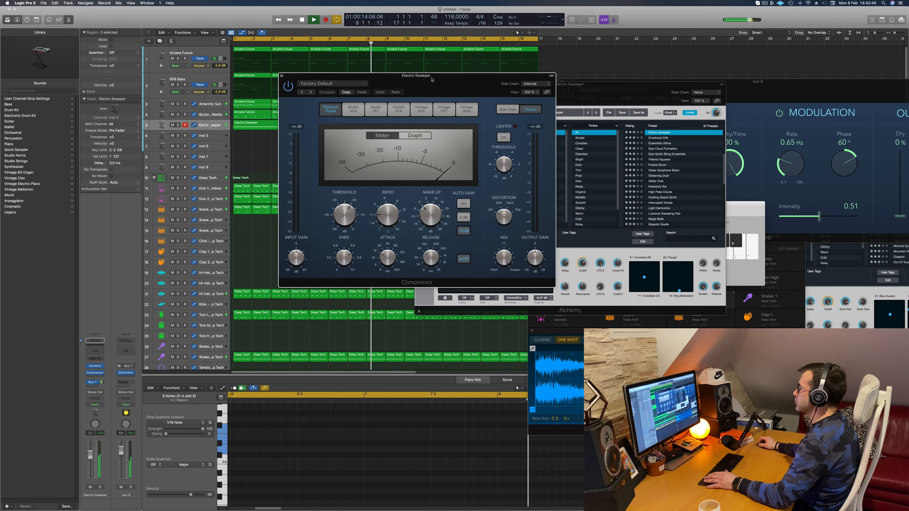
Step: Set the Electro Sweeper Compressor's side chain to the Kick 1 - Dembow instrument (Inst 9) and restart playback
drag(432, 80, 457, 85)
click(561, 89)
mouse_move(554, 108)
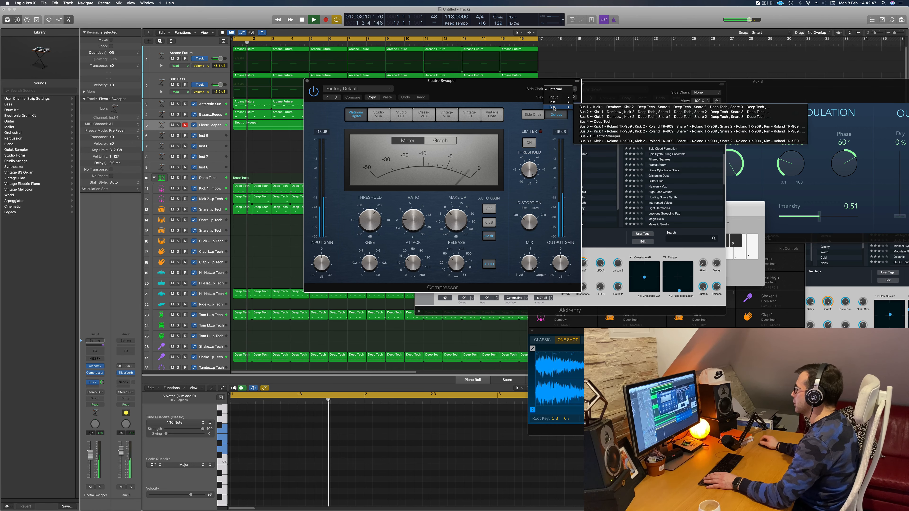
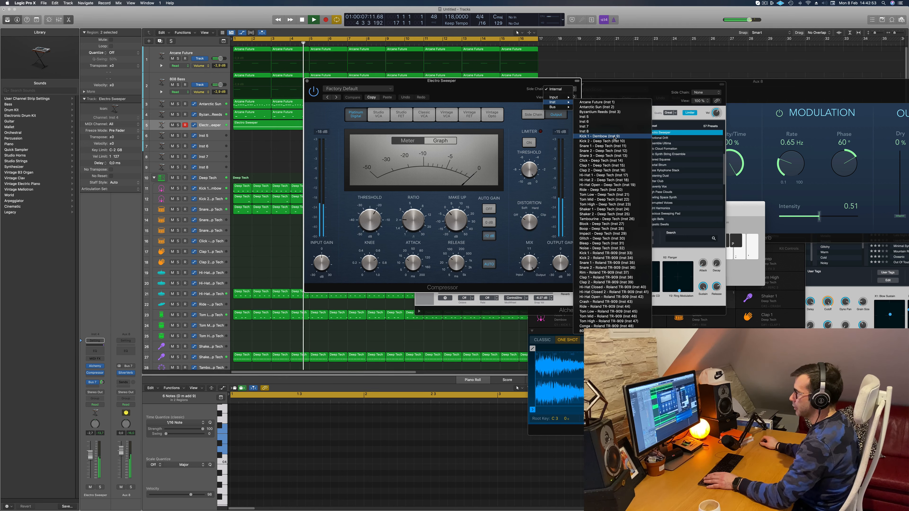
click(615, 136)
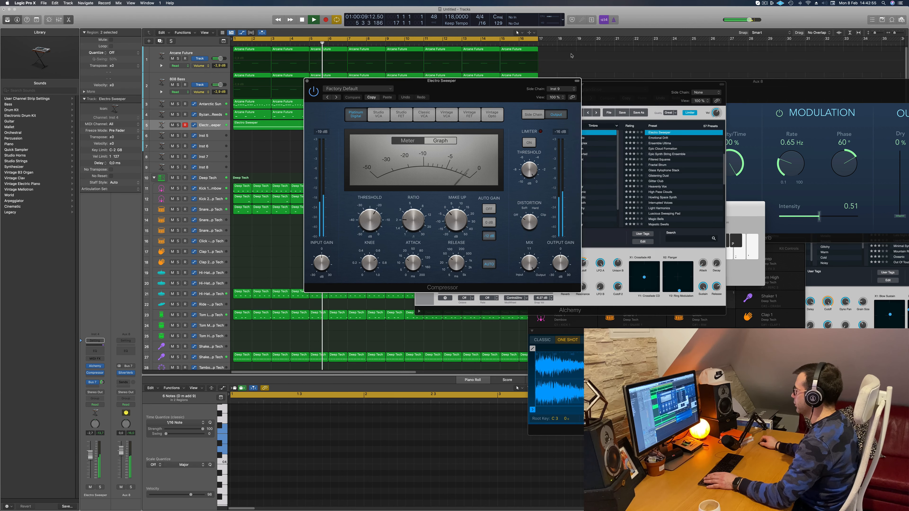
drag(467, 95, 513, 94)
key(space)
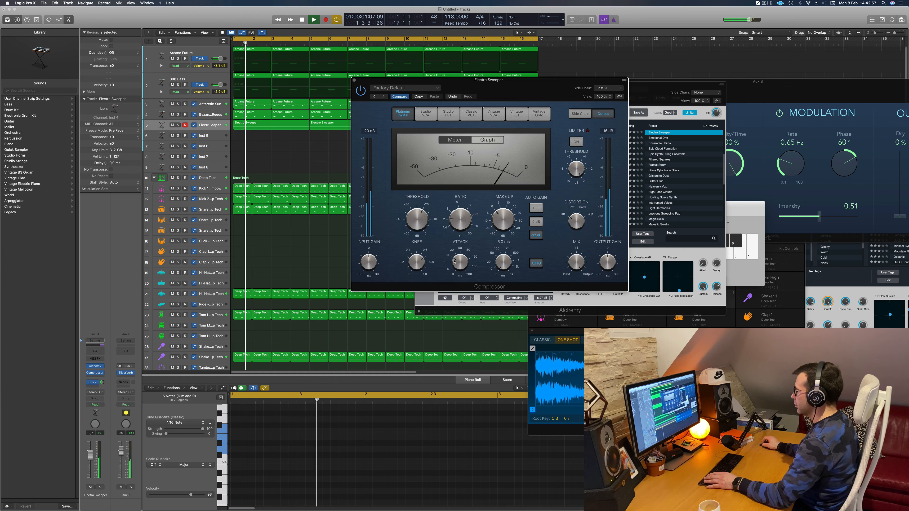
Step: Turn off the Compressor's auto release, set its release to 5.0 ms and its threshold to -24.5 dB
click(536, 264)
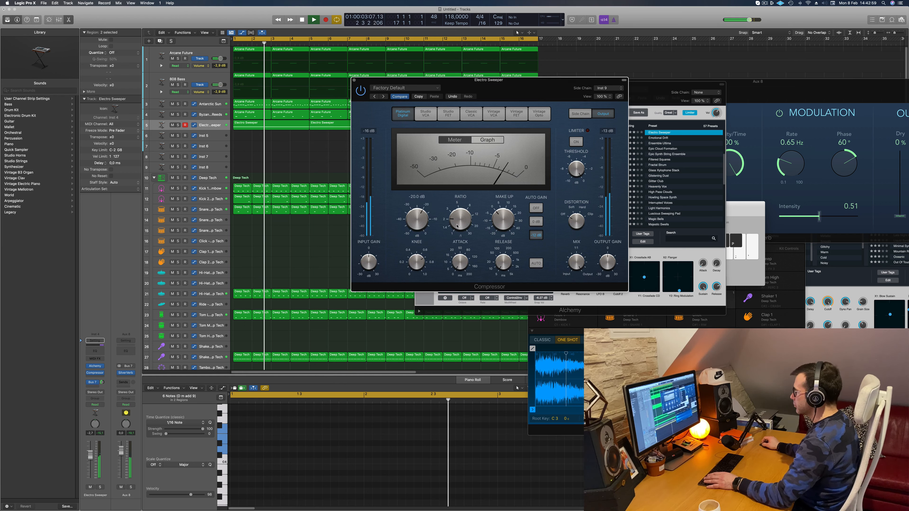
drag(460, 222, 424, 219)
key(Return)
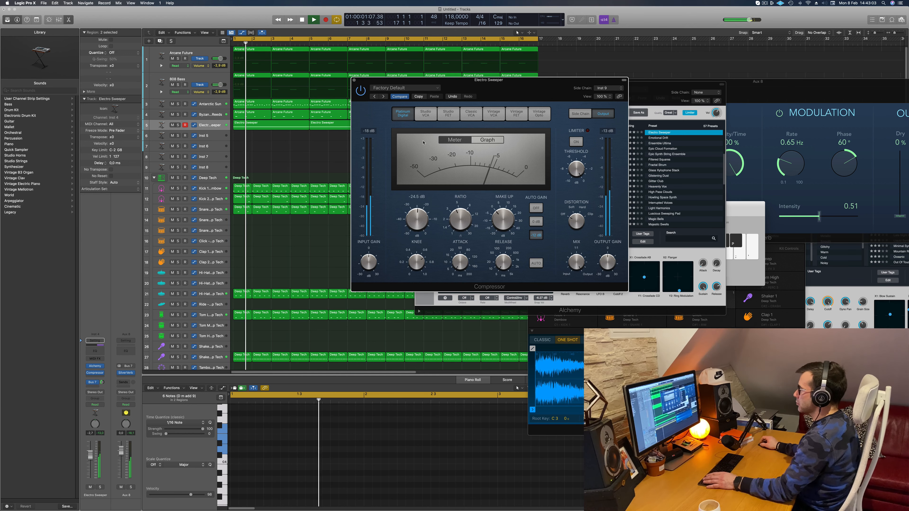
key(space)
click(354, 81)
Step: Restart playback and lower the Electro Sweeper channel volume while listening to the side-chained pad
key(space)
key(space)
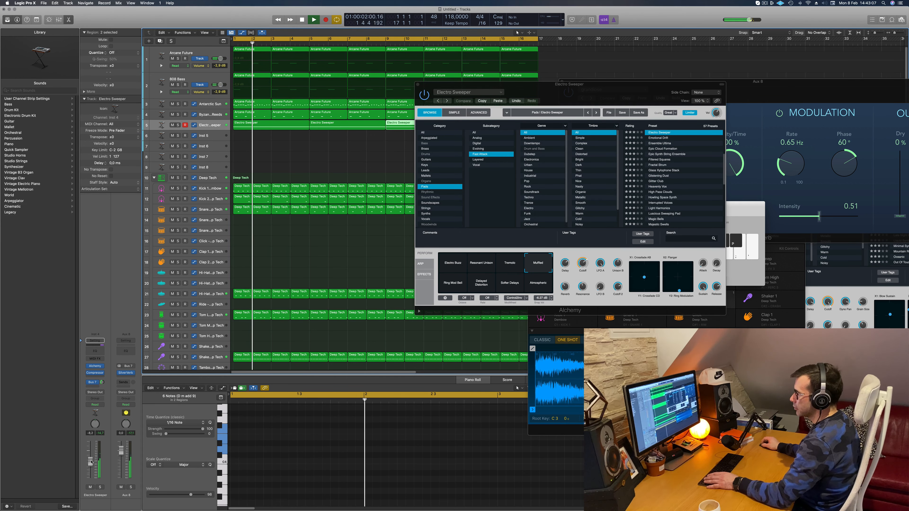
drag(90, 454, 91, 464)
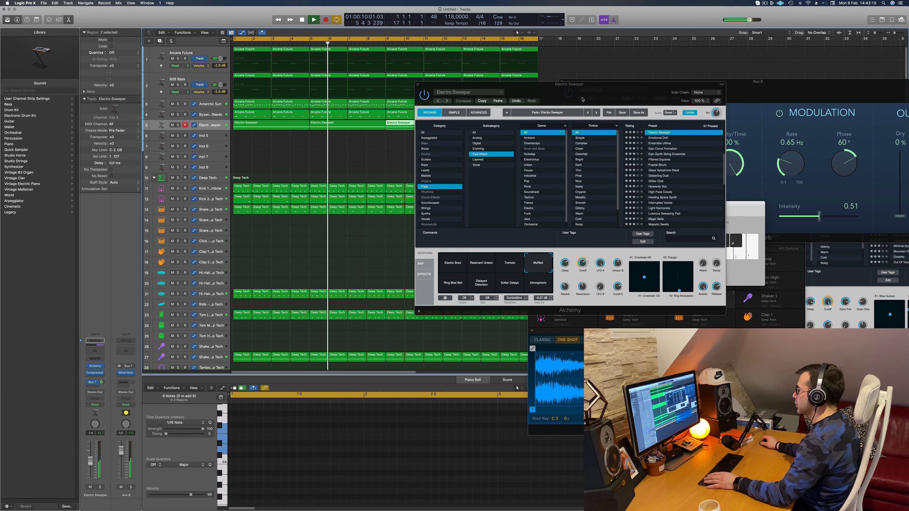
Step: Audition the Delayed Distortion and Atmospheric variations of the Electro Sweeper pad in Alchemy and return to Muffled
drag(582, 99, 479, 125)
key(Return)
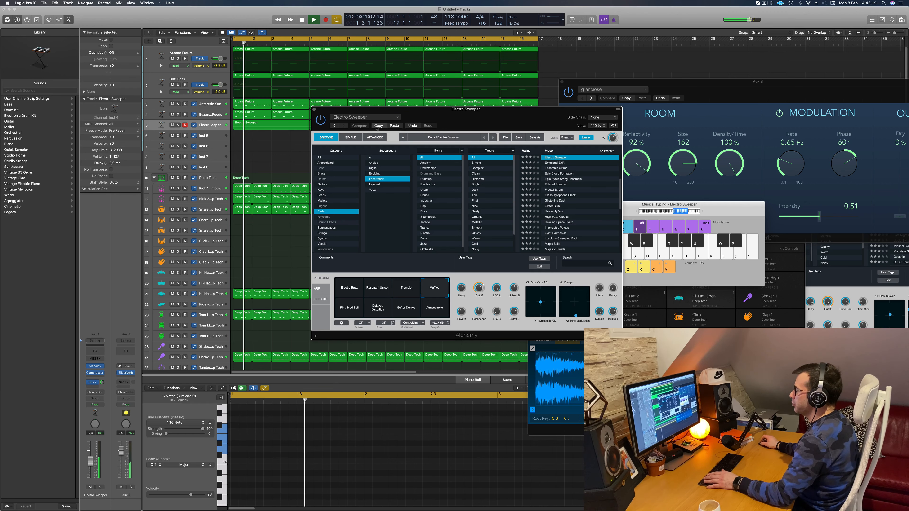
drag(469, 112, 483, 102)
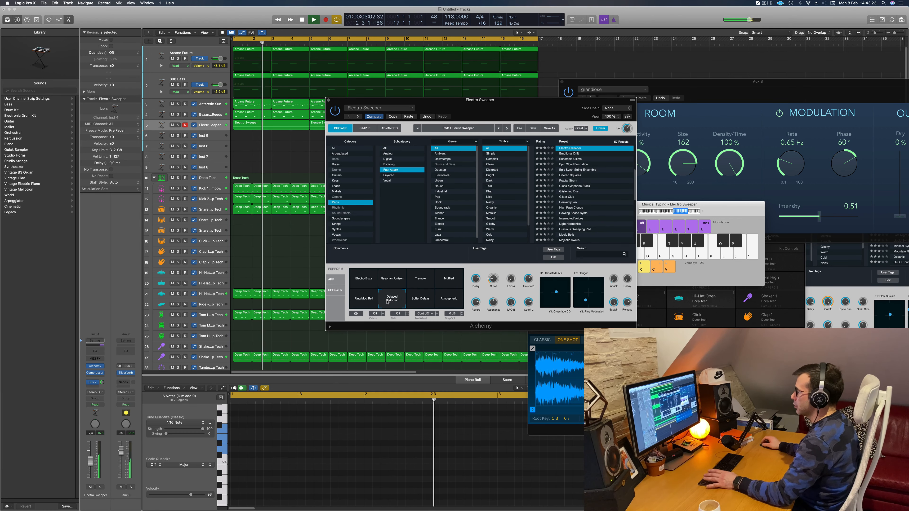
click(446, 300)
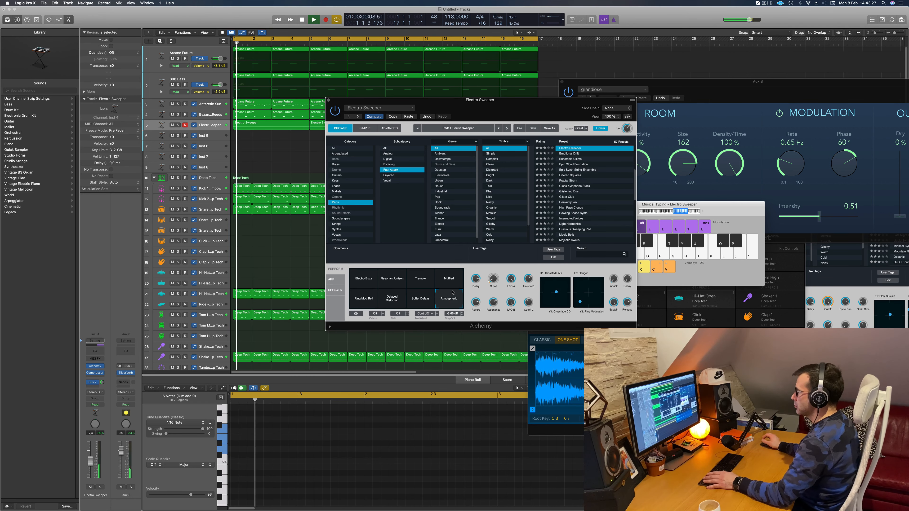
click(445, 282)
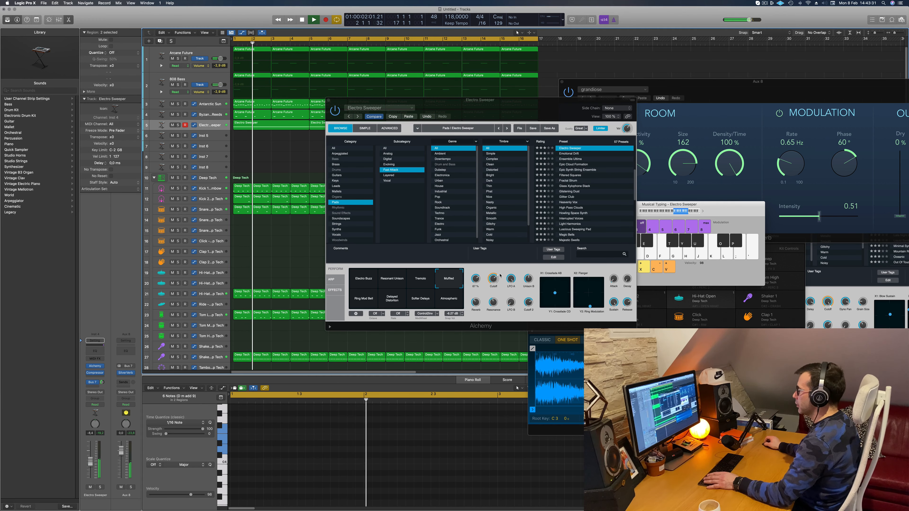
drag(514, 105, 545, 98)
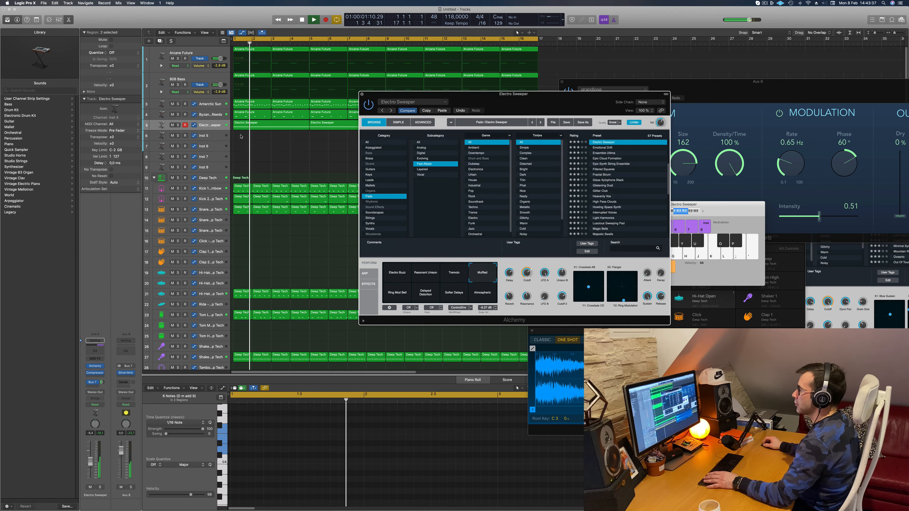
key(super+w)
key(space)
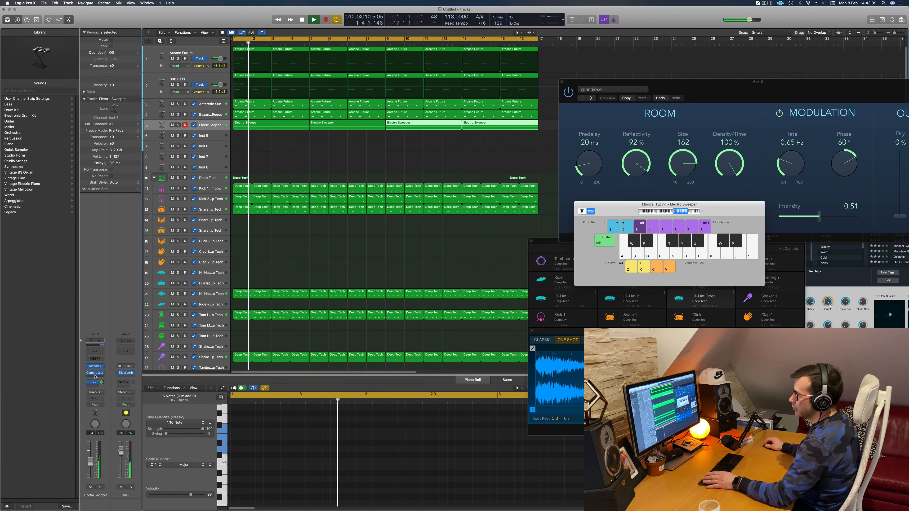
Step: Insert a stereo Step FX after the Compressor on the Electro Sweeper channel and load the Broken Echoes preset
click(96, 377)
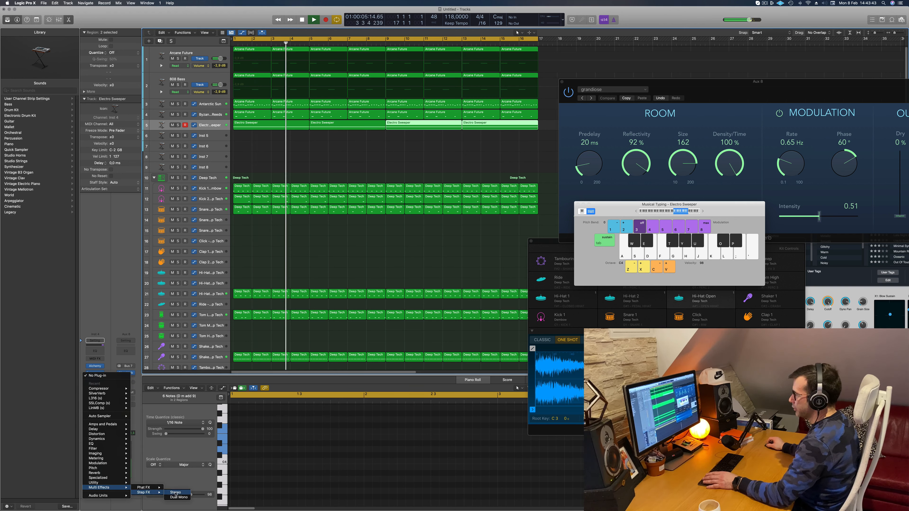
click(176, 493)
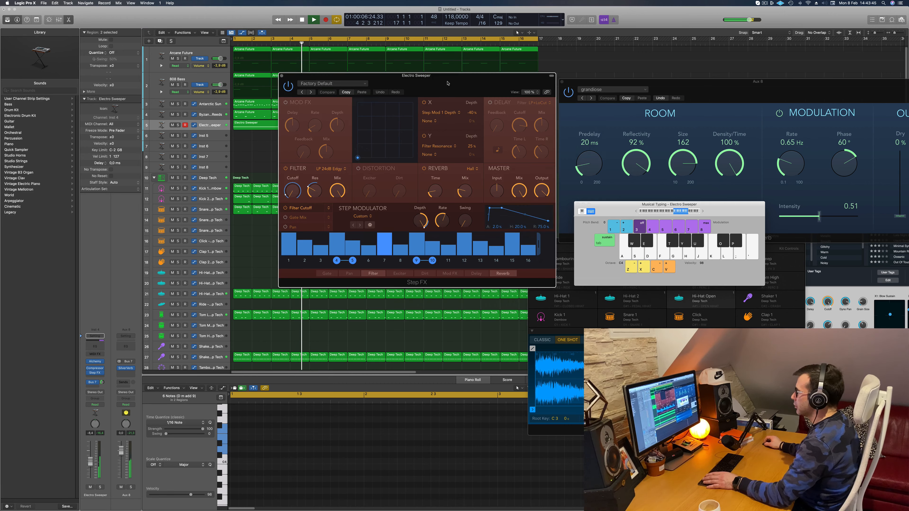
drag(446, 83, 518, 109)
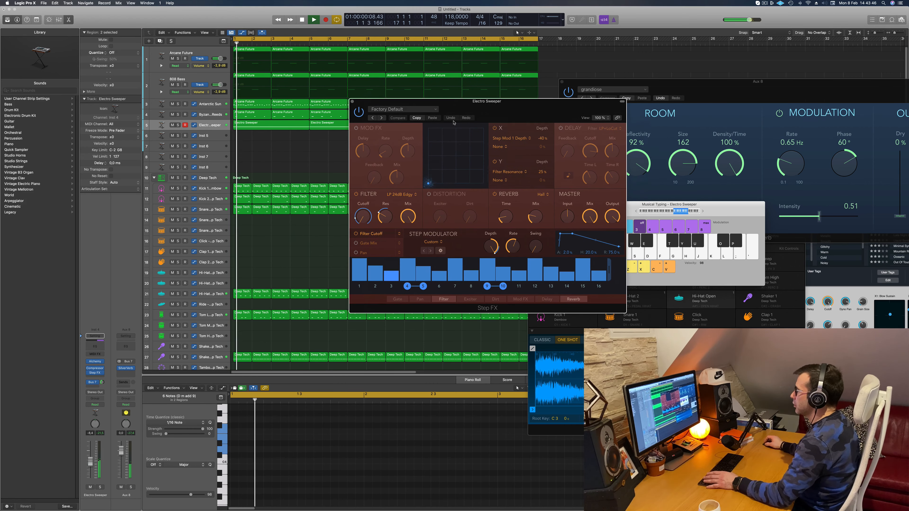
click(381, 118)
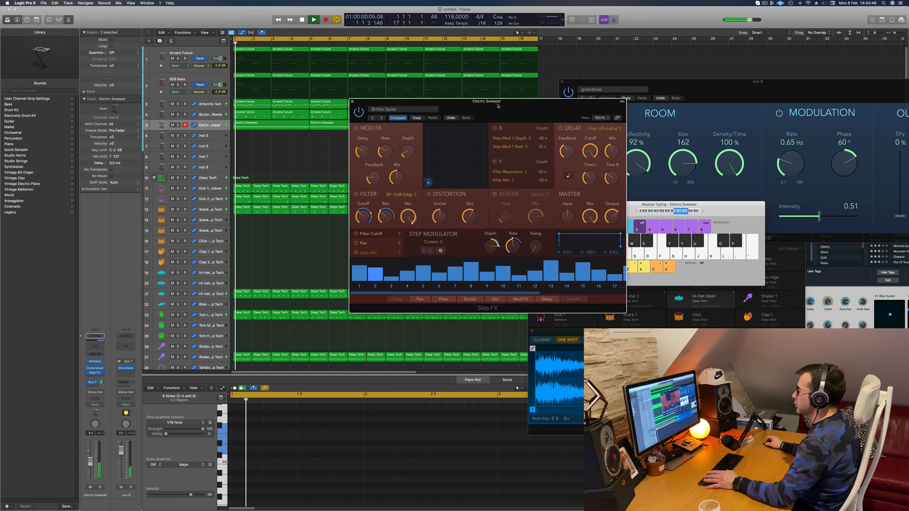
drag(382, 119, 345, 127)
click(344, 125)
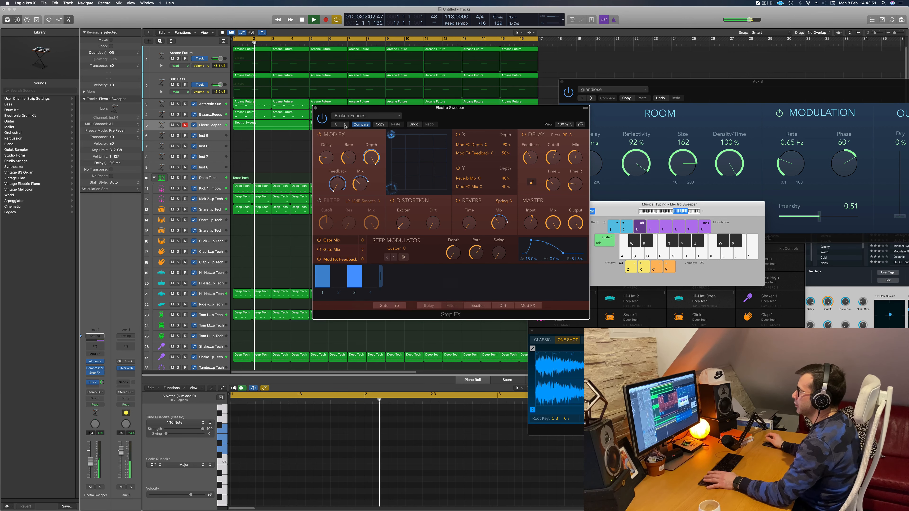
Step: Lower the Step FX master Mix to about 70% while listening to the pad from the start, and close the plug-in
key(space)
key(space)
drag(383, 120, 367, 128)
drag(459, 127, 508, 142)
key(space)
key(space)
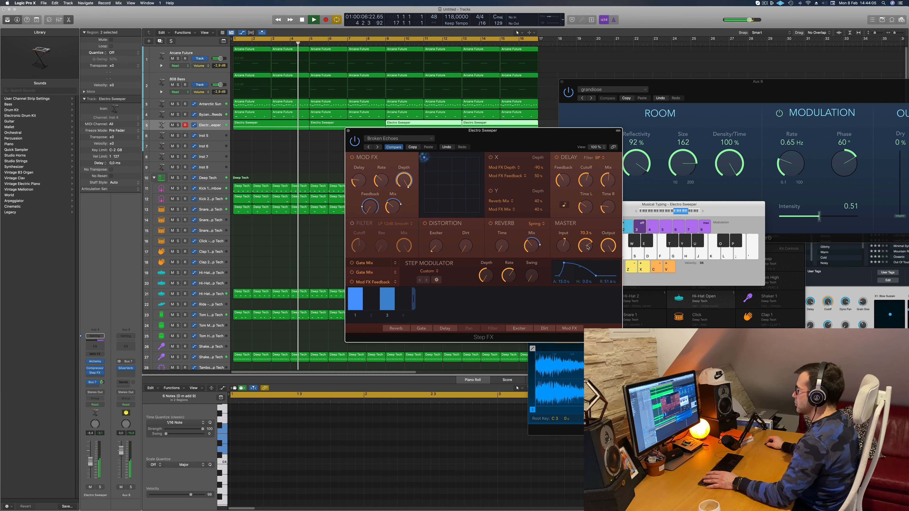
drag(560, 130, 639, 98)
key(Return)
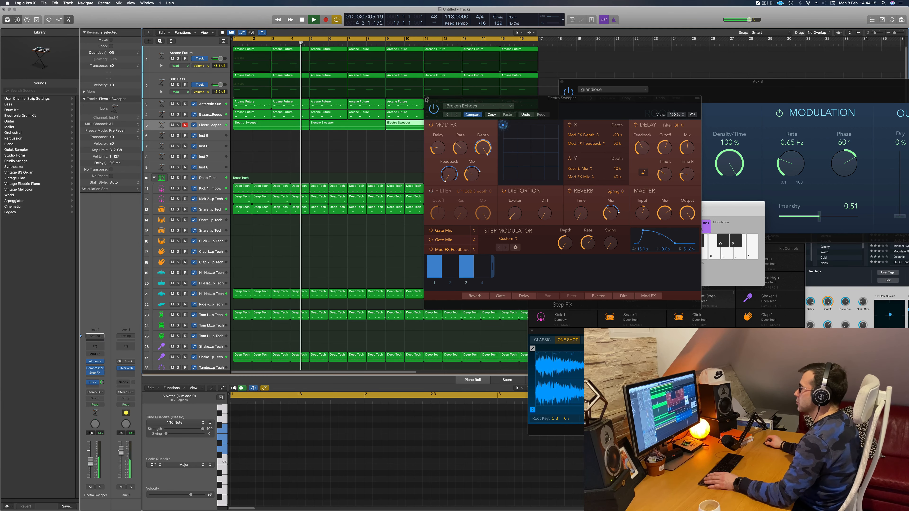
click(426, 98)
Step: Clear the region selection on the pad track and select the 808 Bass track
click(358, 153)
scroll(352, 154, left, 2)
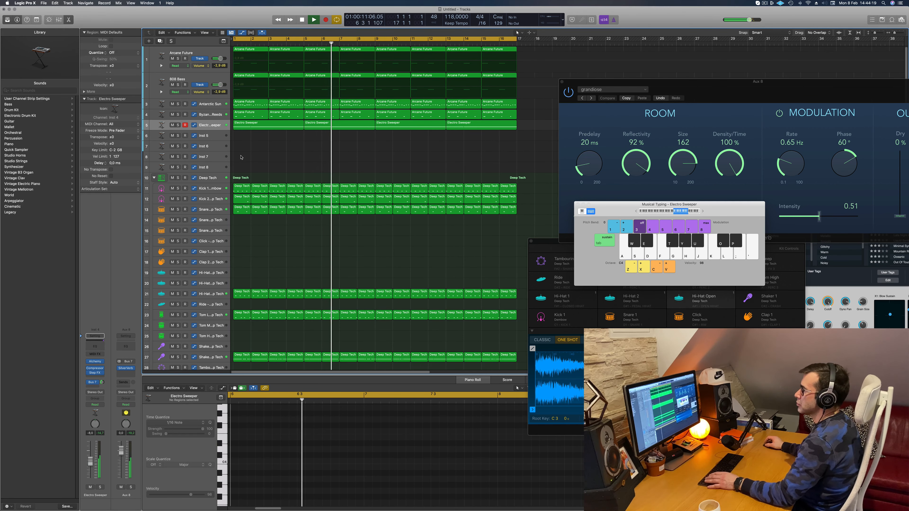
click(182, 79)
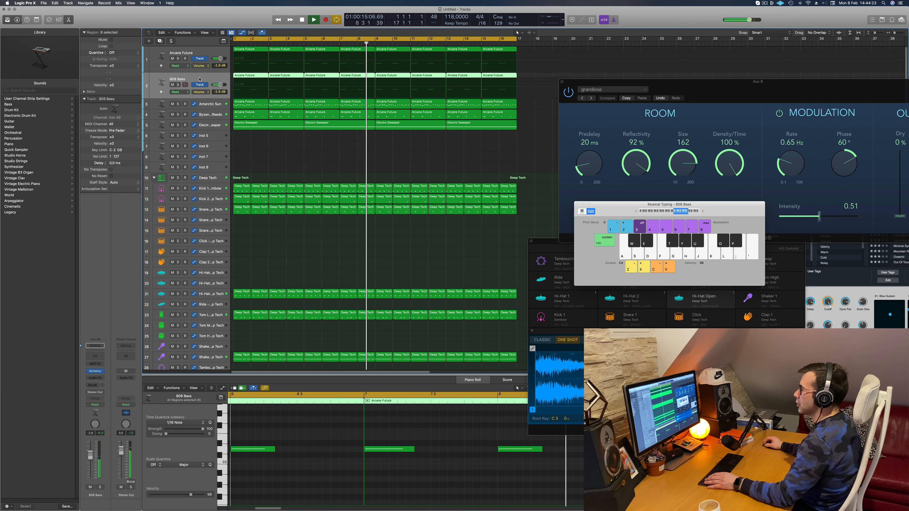
key(Return)
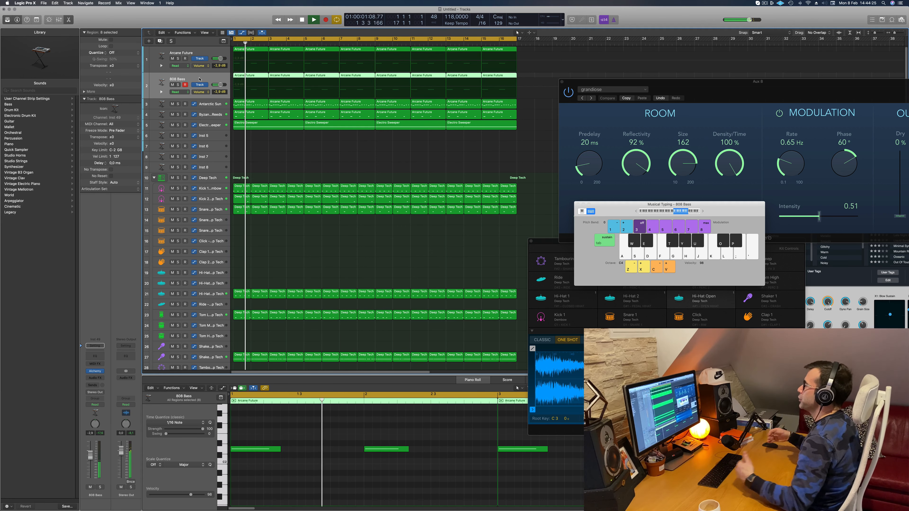
click(765, 2)
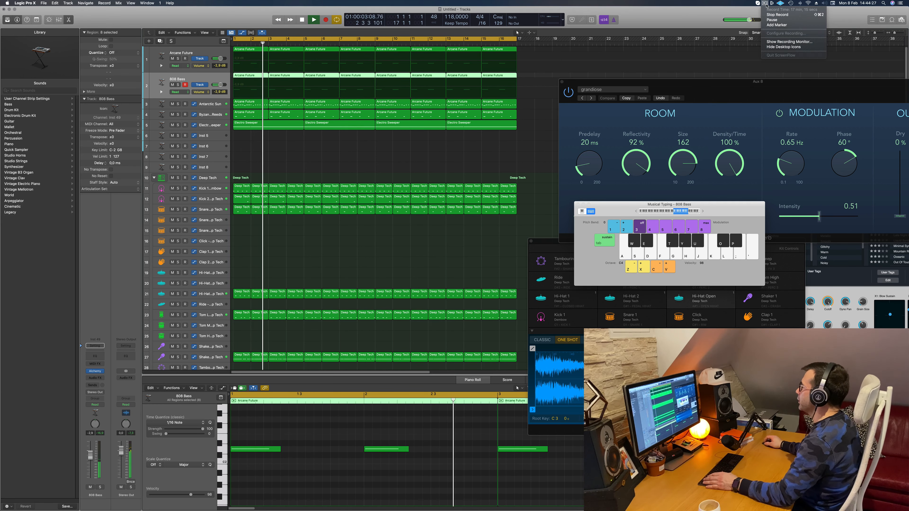
click(695, 21)
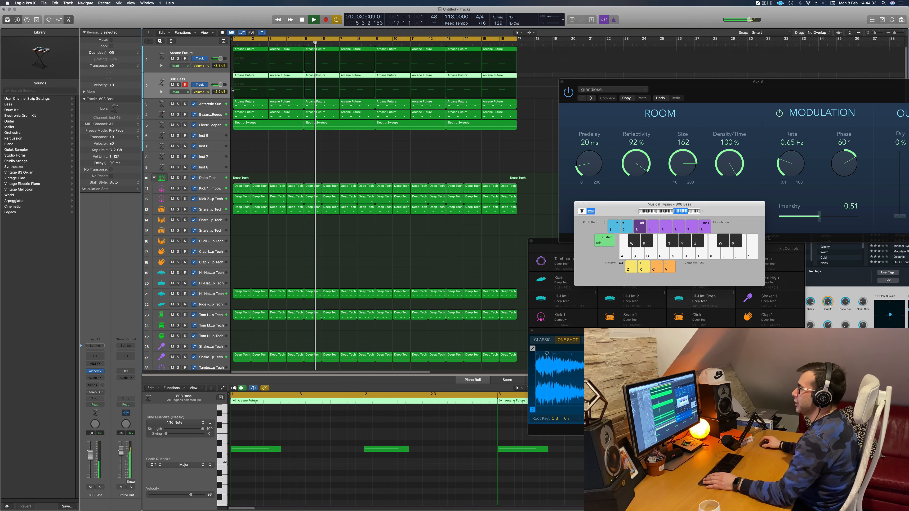
key(Return)
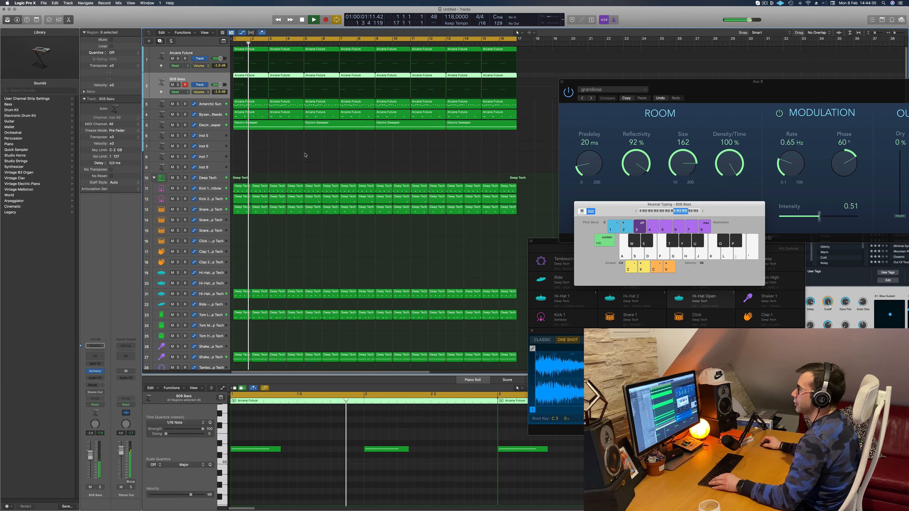
Step: Duplicate the 808 Bass track with its instrument and copy its first Arcane Future region onto the new track at bar 1
key(super+d)
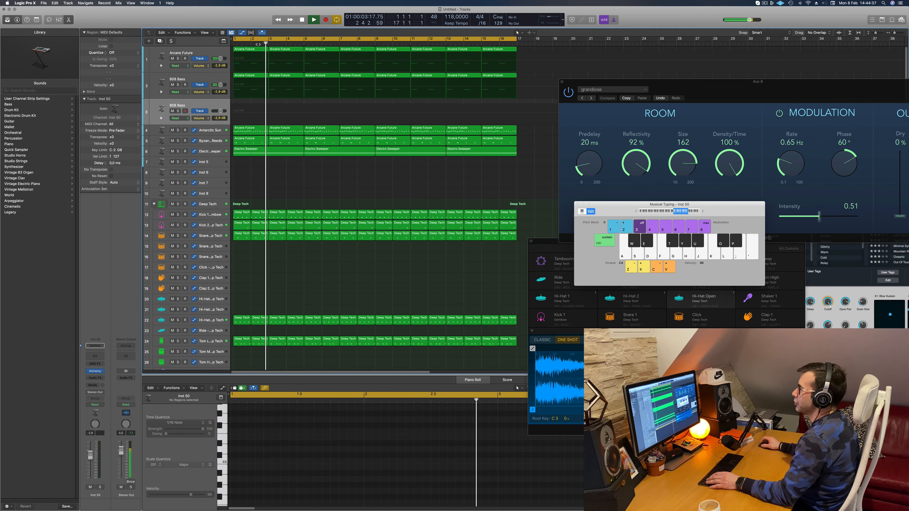
click(245, 76)
drag(245, 77, 242, 106)
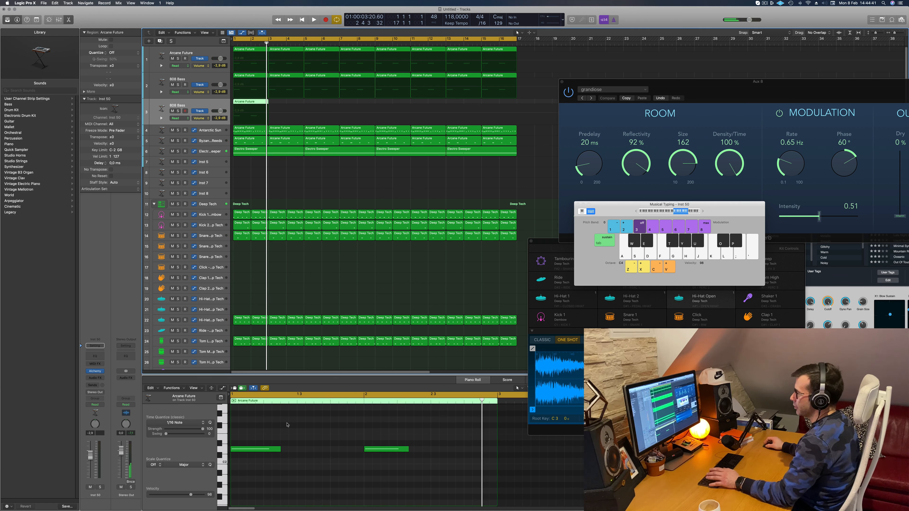
Step: Shorten both notes in the copied region to brief stabs and duplicate each one shortly after itself
key(space)
key(space)
drag(243, 435, 395, 459)
key(space)
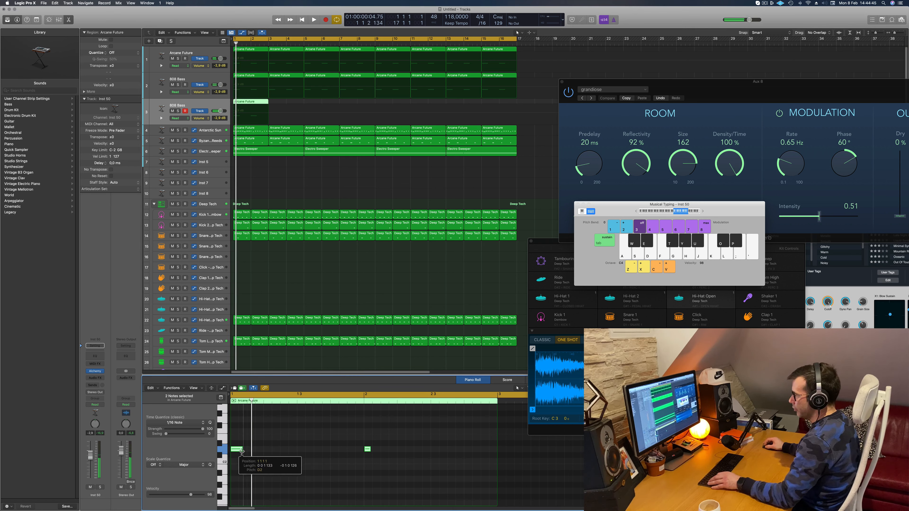
drag(238, 450, 488, 466)
key(space)
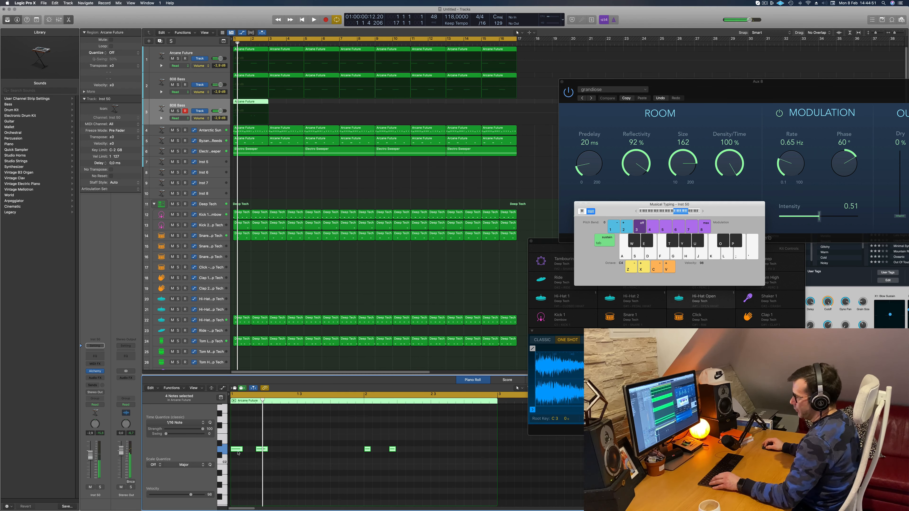
Step: Continue duplicating the short notes at the same spacing until each of the two bars holds five, checking the rhythm in playback
drag(239, 449, 288, 447)
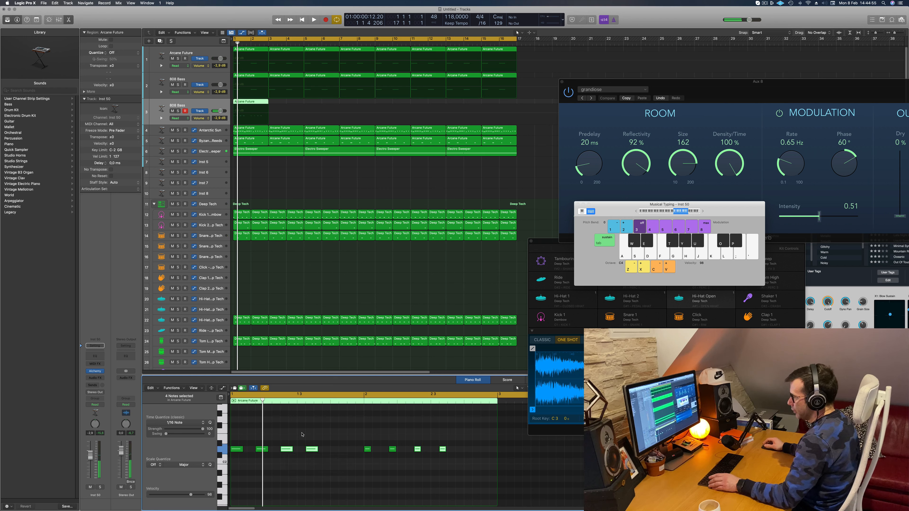
key(space)
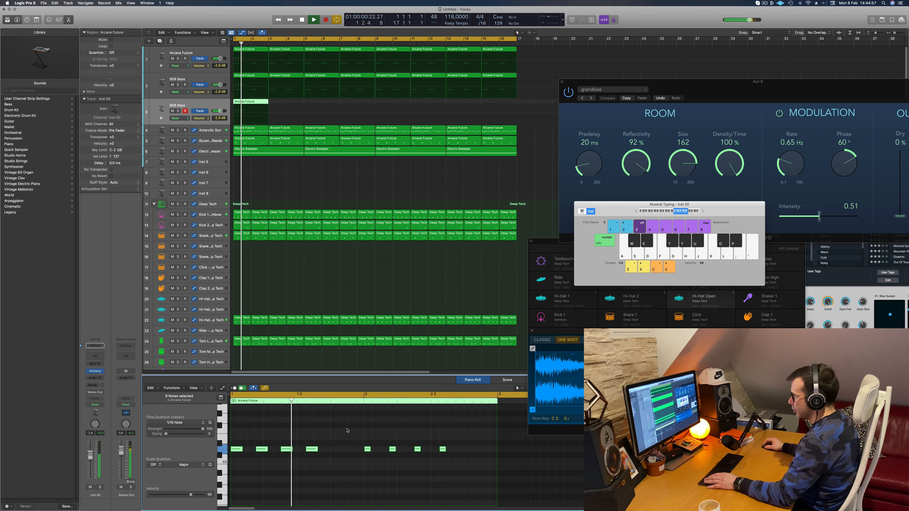
click(341, 431)
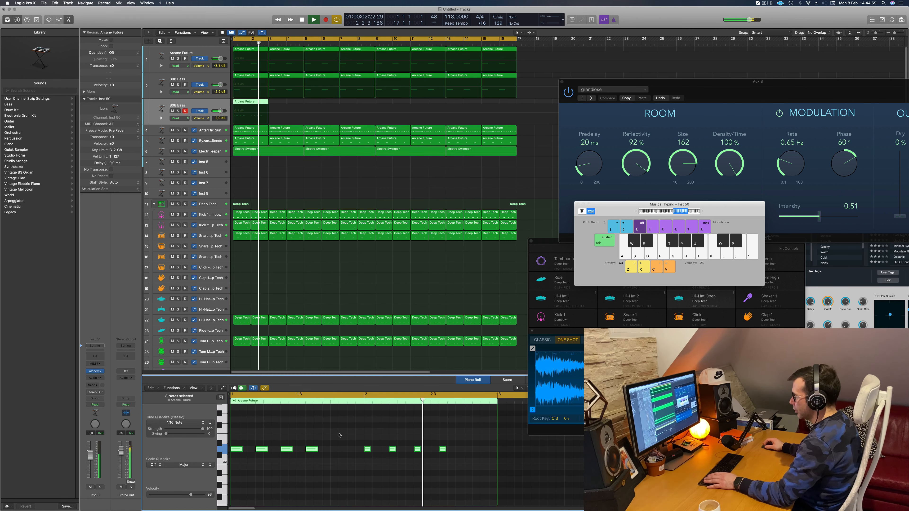
key(space)
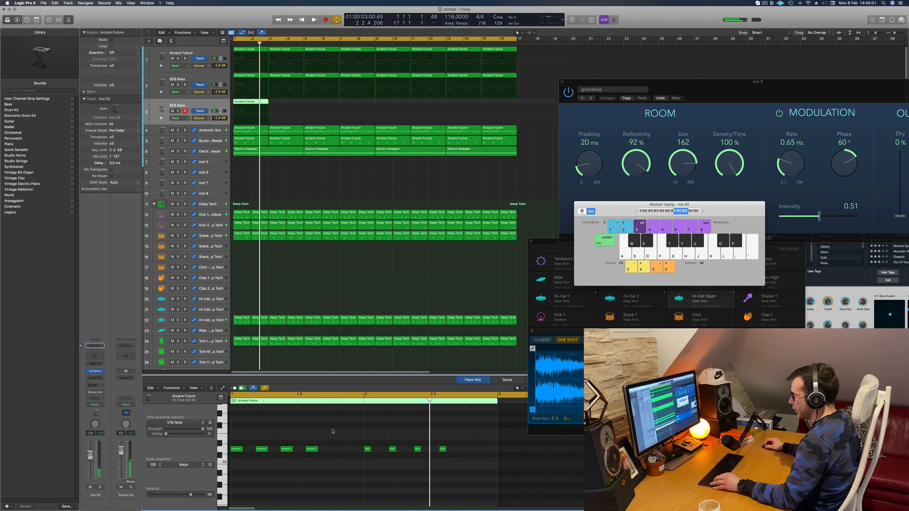
drag(310, 452, 337, 455)
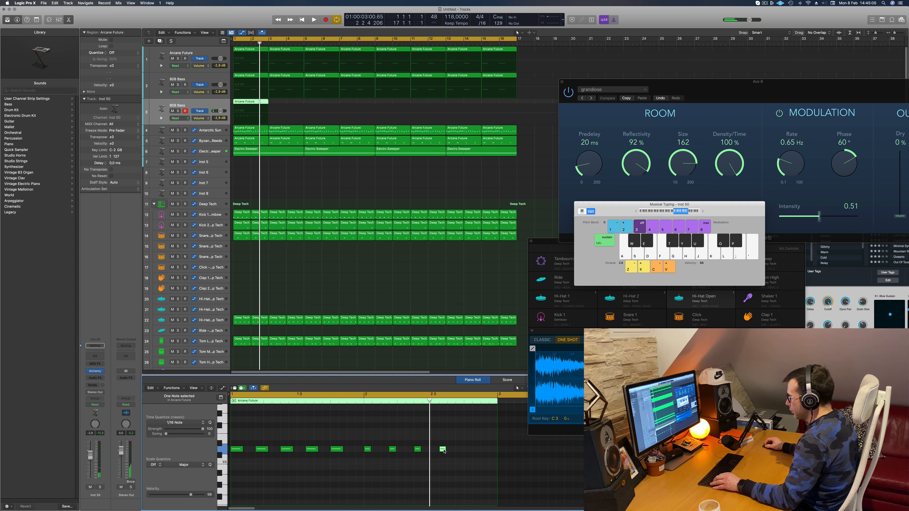
drag(443, 449, 467, 449)
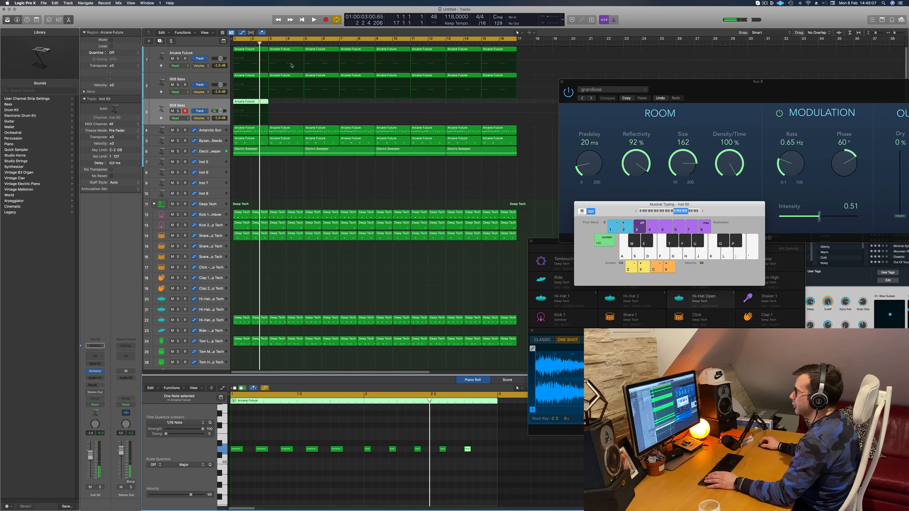
Step: Repeat the edited region along the duplicated bass track up to bar 17 and select all the track's regions
drag(246, 103, 487, 106)
key(space)
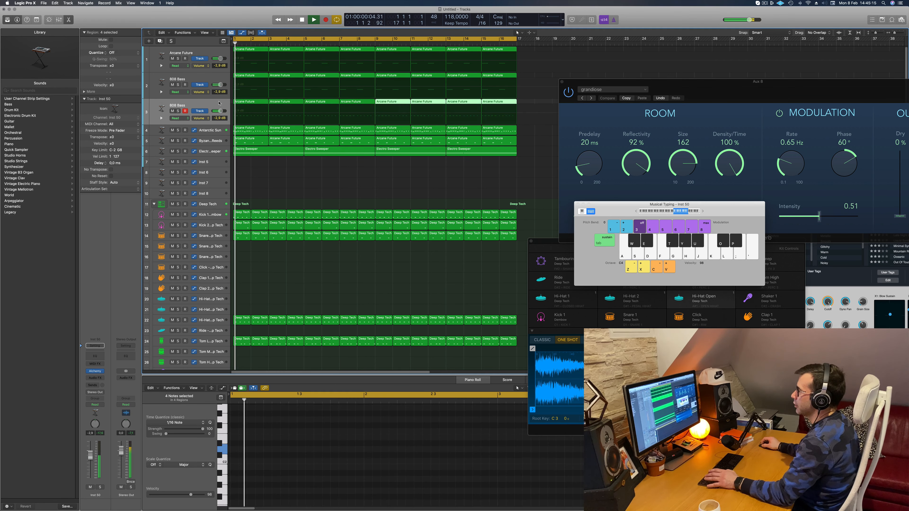
click(219, 103)
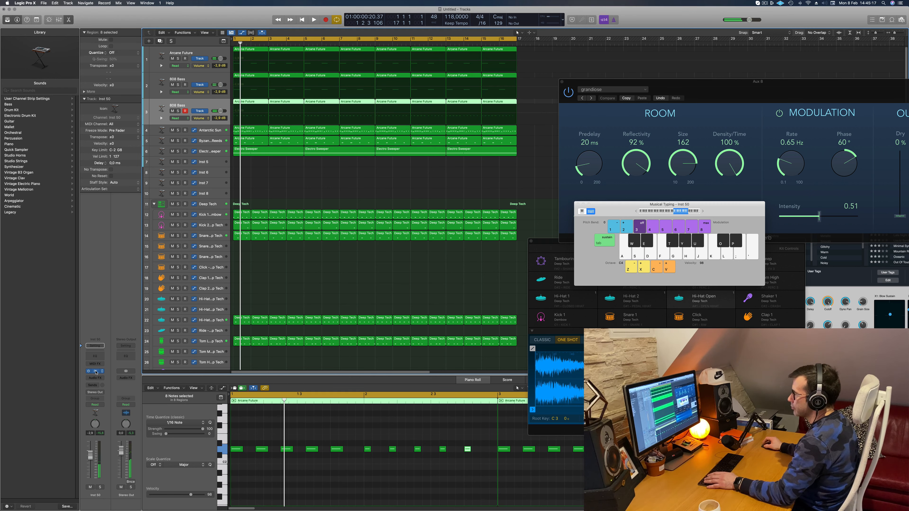
Step: Open Alchemy on the duplicated bass track, load the bass preset 1963 Semi-Acoustic Thumb and audition it
drag(380, 85, 343, 85)
key(space)
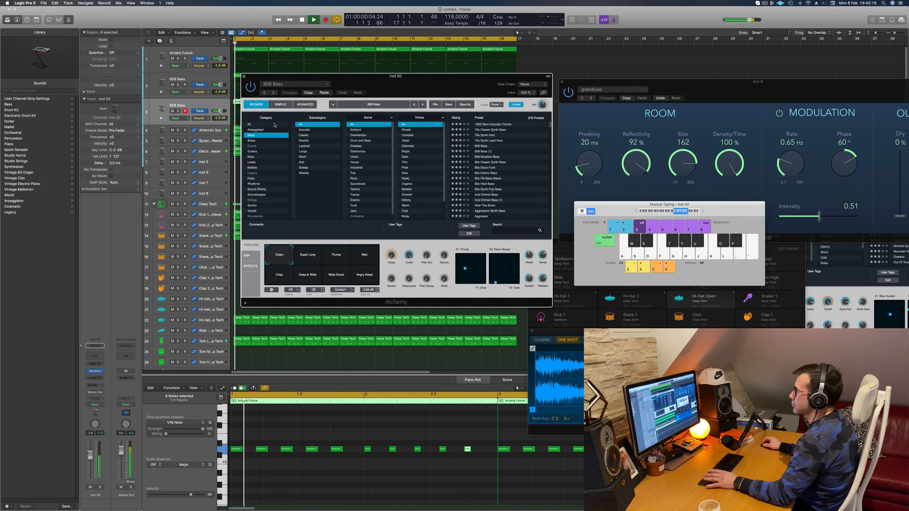
key(space)
key(space)
key(space)
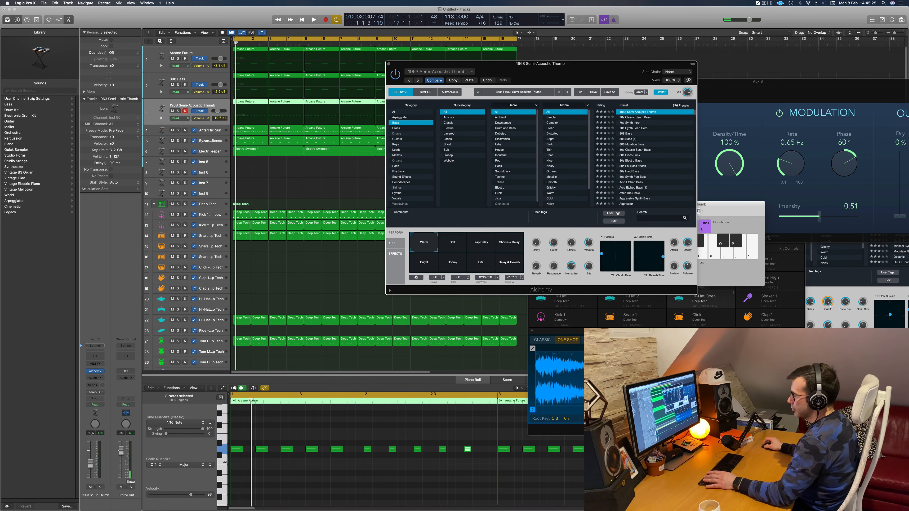
key(space)
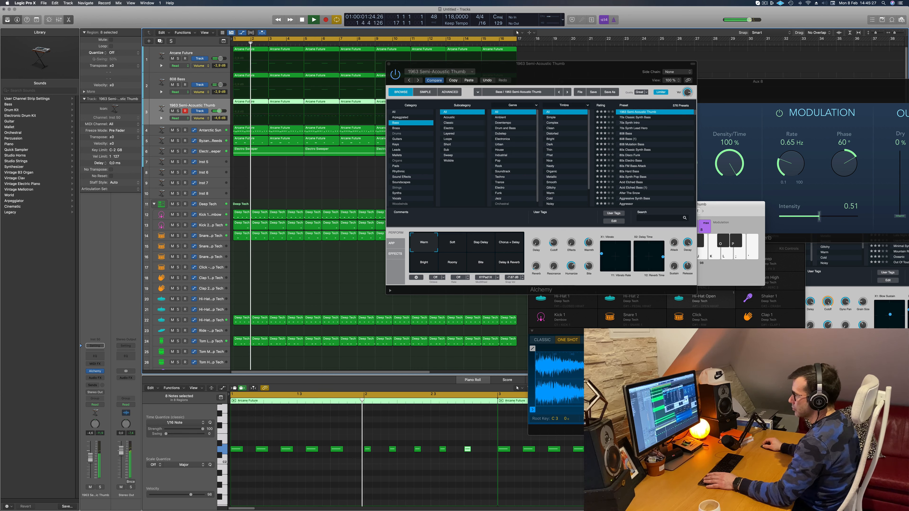
Step: Raise the duplicated bass track's volume to -4.0 dB and load the Alchemy preset 70s Classic Synth Bass
drag(90, 458, 92, 454)
key(Return)
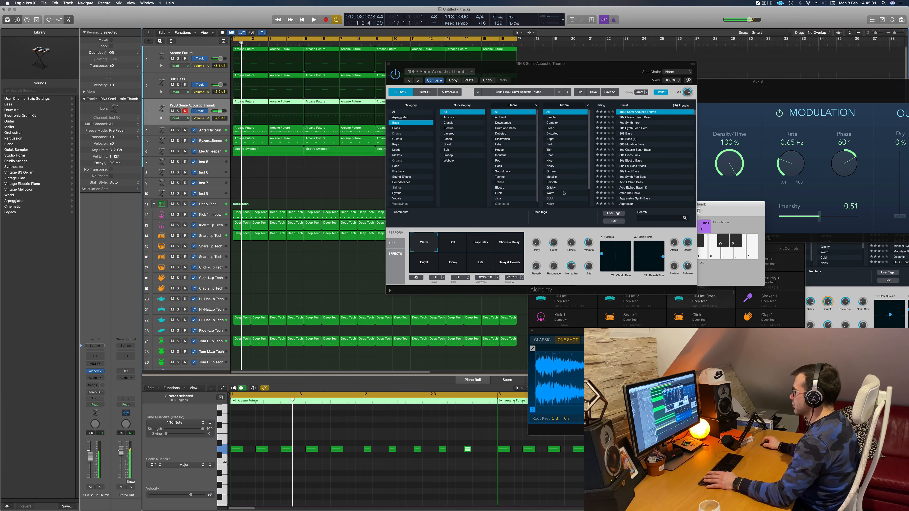
key(space)
click(632, 118)
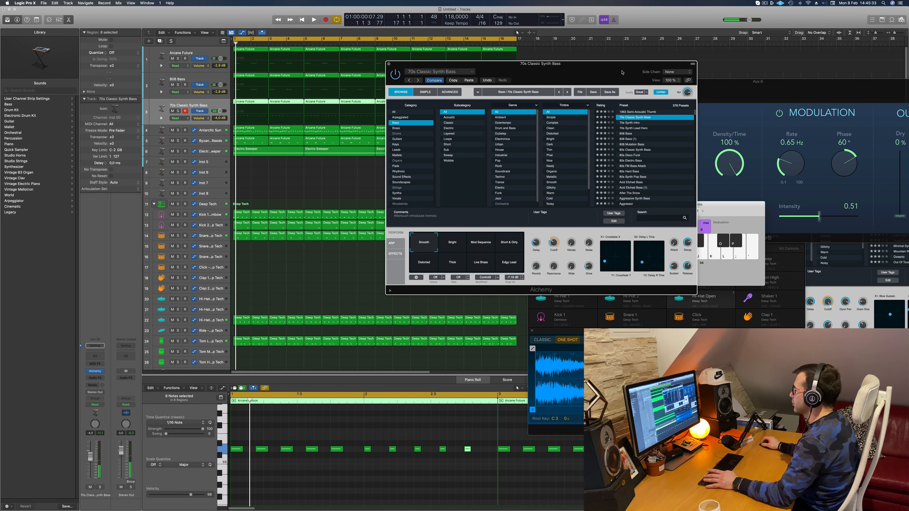
key(space)
drag(612, 77, 659, 42)
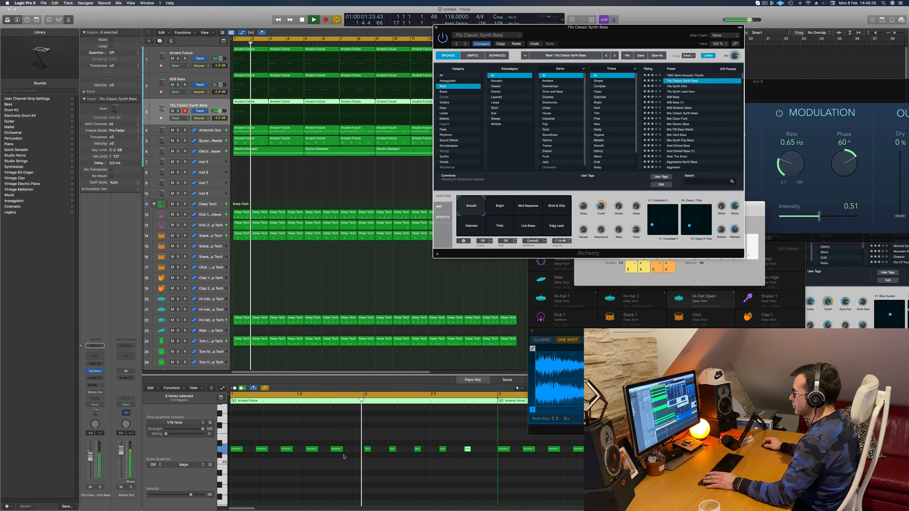
Step: Transpose the five notes in the second bar of the first synth bass region down two semitones to C2
key(space)
scroll(320, 445, down, 2)
scroll(315, 442, down, 2)
key(space)
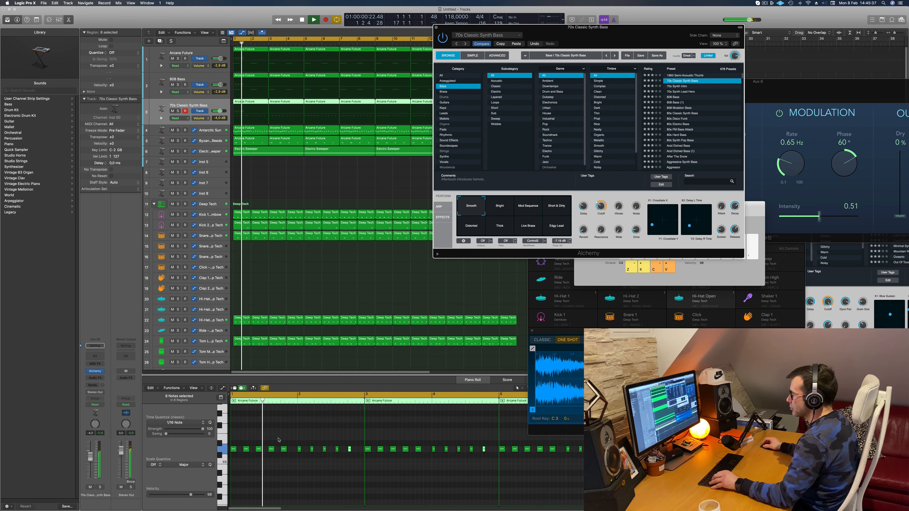
scroll(293, 429, up, 3)
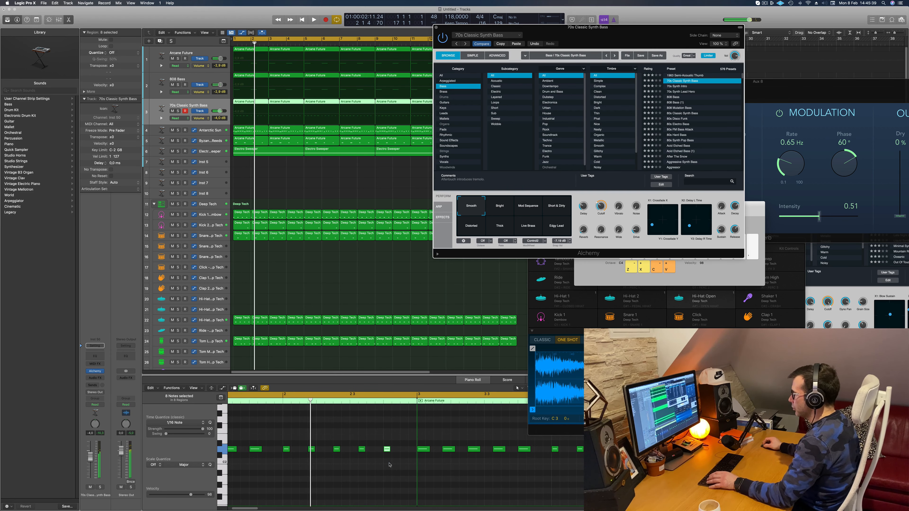
drag(277, 440, 400, 463)
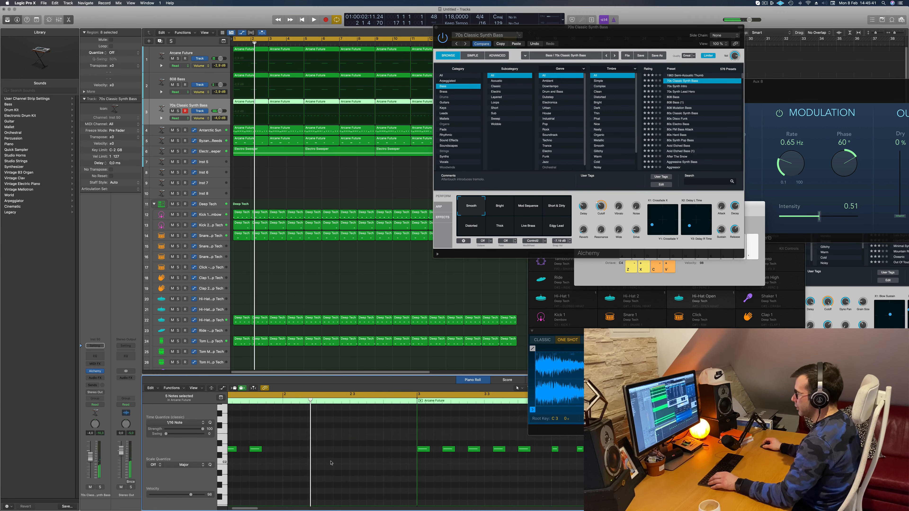
scroll(332, 462, left, 2)
scroll(327, 456, down, 2)
drag(314, 439, 335, 461)
key(space)
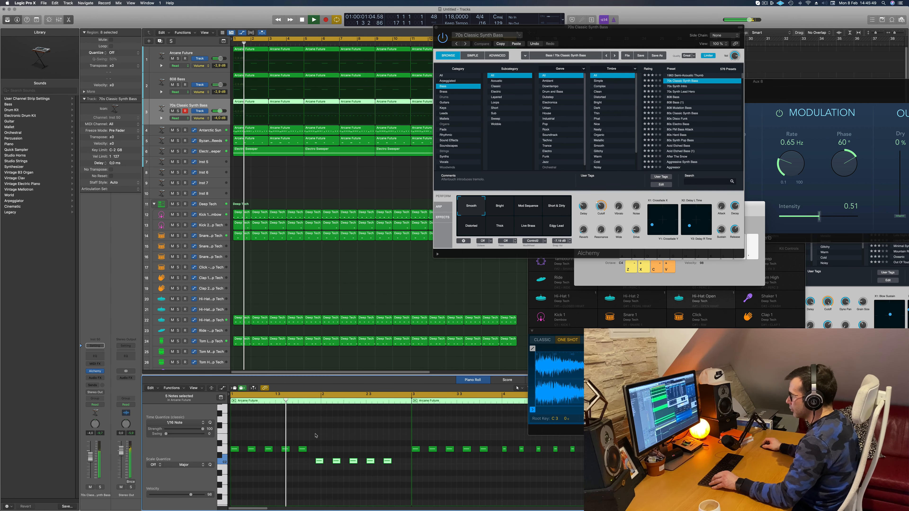
Step: Raise the last two C2 notes in the first synth bass region by five semitones to F2
scroll(352, 440, left, 4)
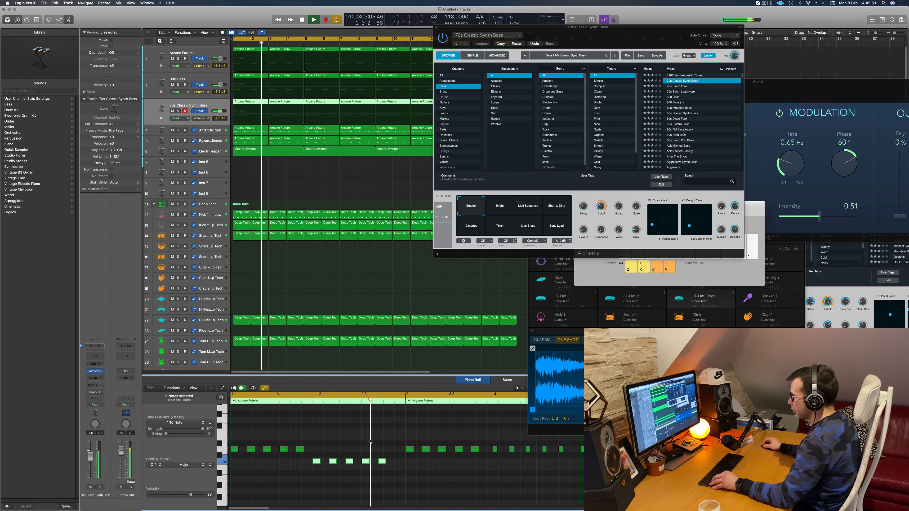
scroll(359, 448, right, 3)
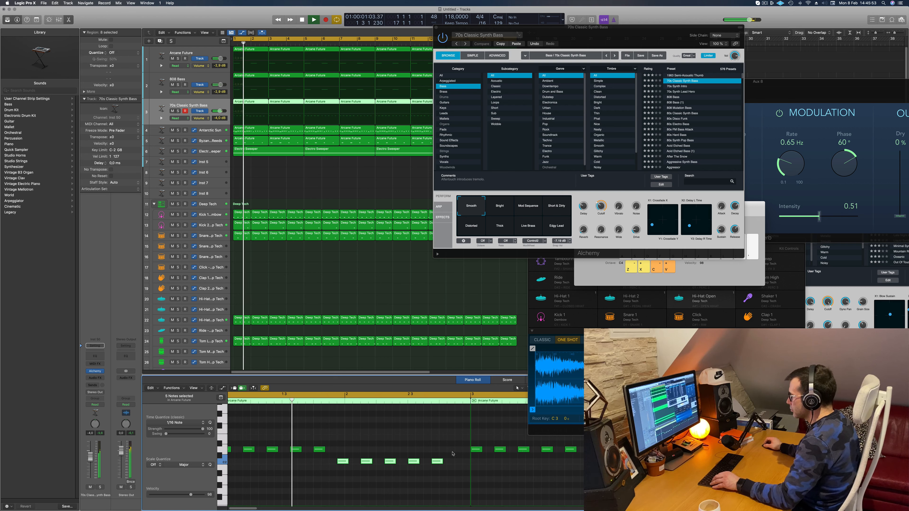
drag(454, 454, 409, 473)
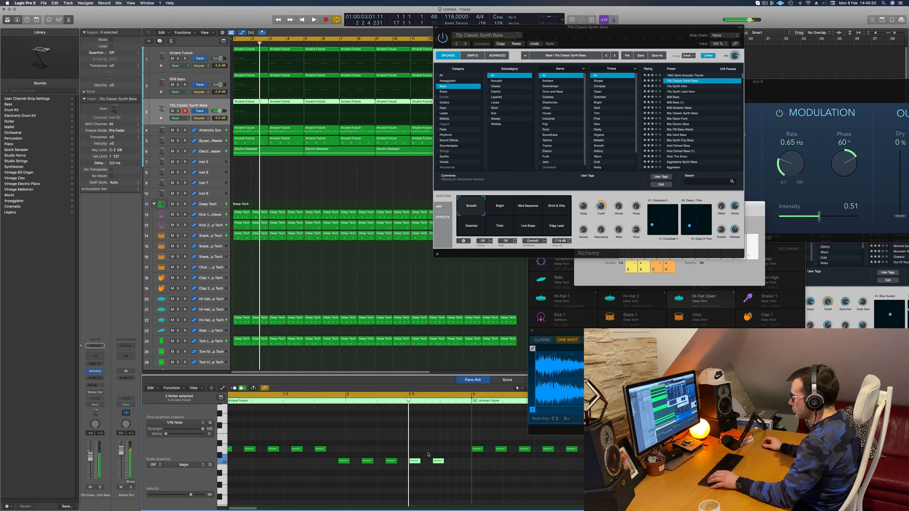
key(alt+Up)
key(alt+Up)
key(alt+Up)
key(alt+Up)
key(alt+Up)
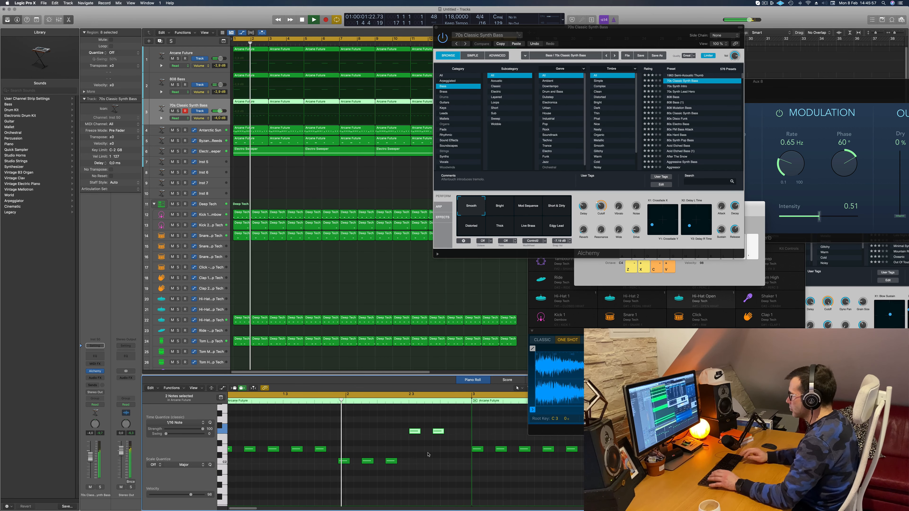
scroll(417, 451, left, 3)
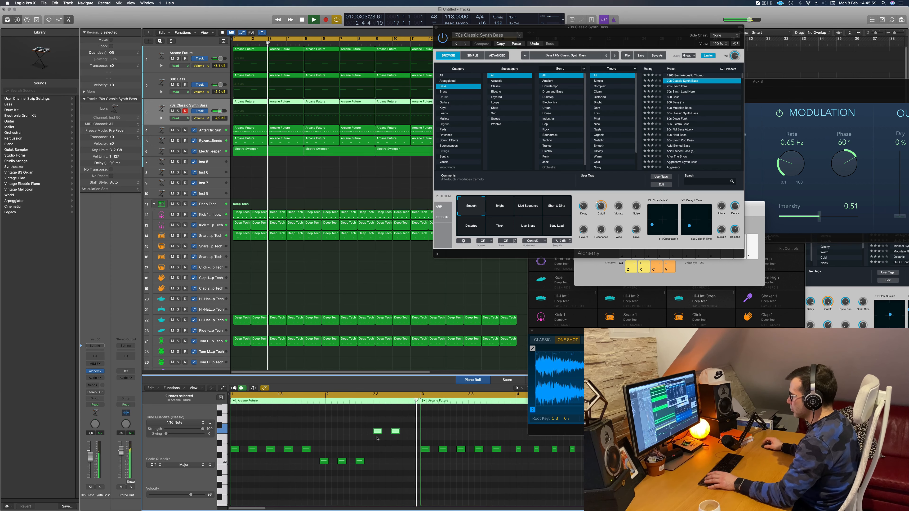
key(space)
key(space)
Step: Place an F2 note near the end of the first synth bass region and play back the pattern
drag(396, 431, 413, 434)
key(space)
key(space)
key(z)
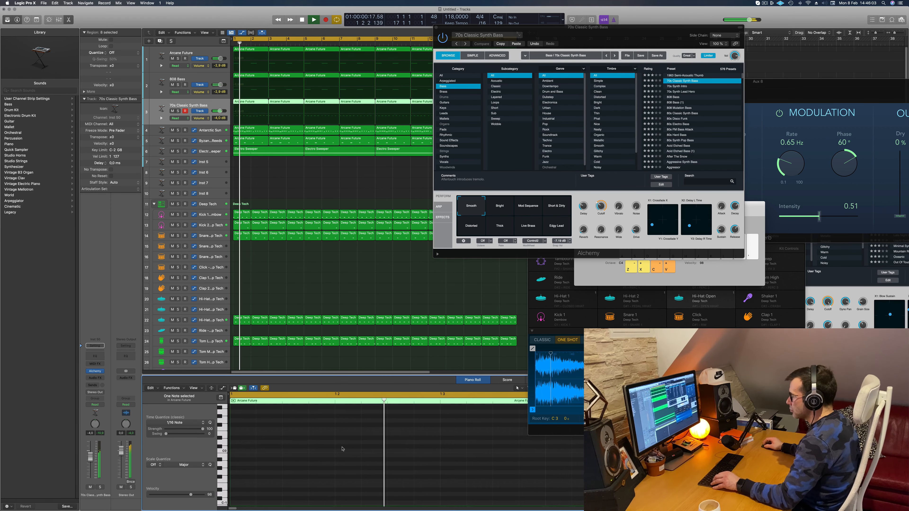
Step: Clear the region selection and move the Alchemy window away from the track arrangement
click(265, 170)
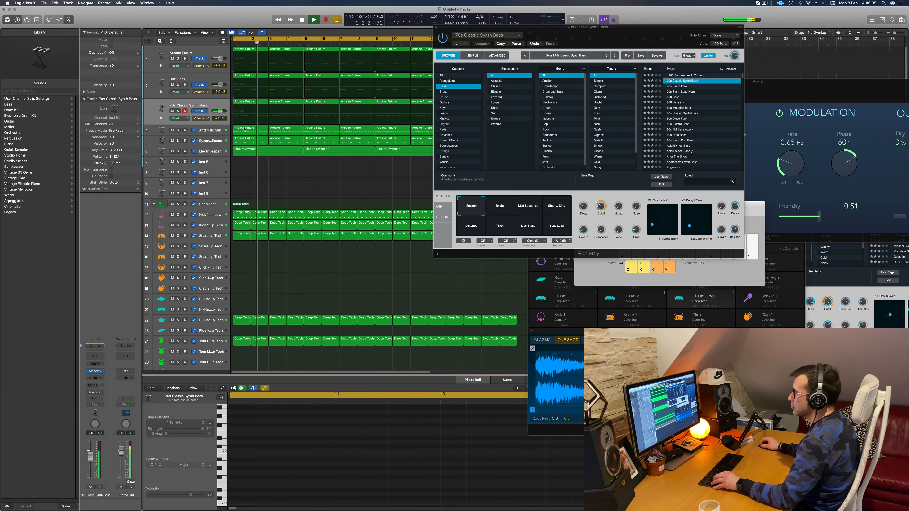
scroll(265, 170, left, 1)
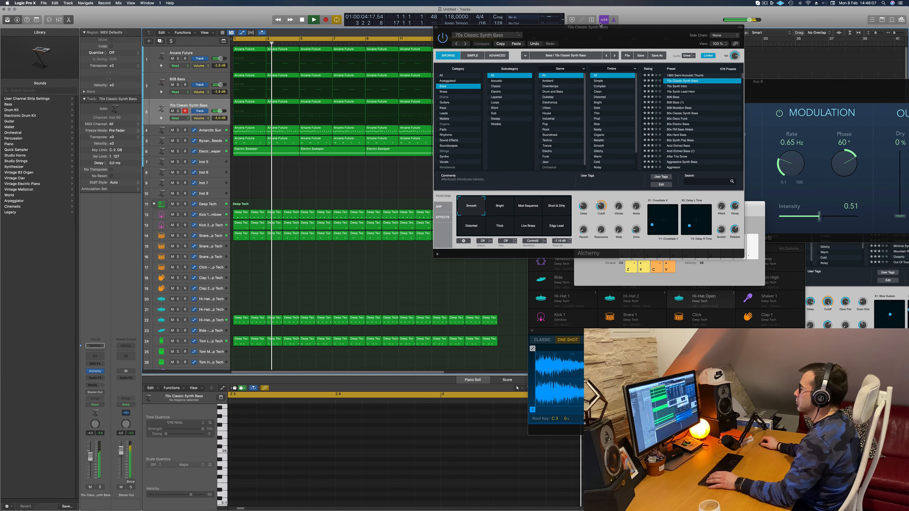
drag(609, 37, 684, 39)
key(space)
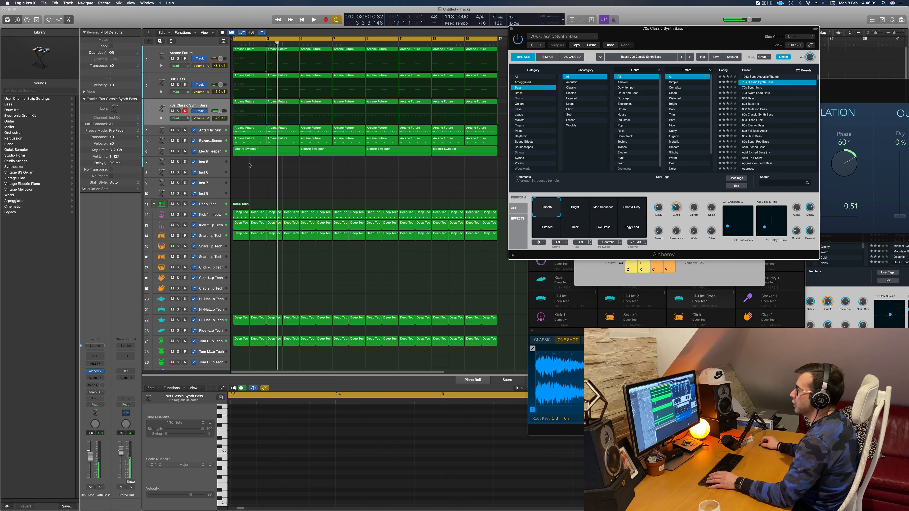
Step: Replace the other synth bass regions with copies of the edited first region up to bar 17 and play the result from the start
click(249, 165)
click(249, 104)
key(shift+space)
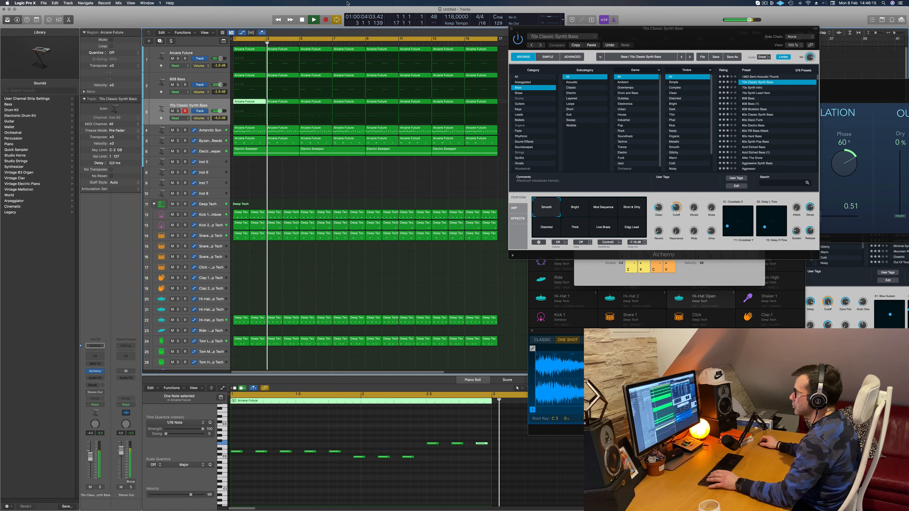
drag(501, 102, 311, 104)
key(Delete)
drag(371, 100, 390, 105)
key(Return)
key(space)
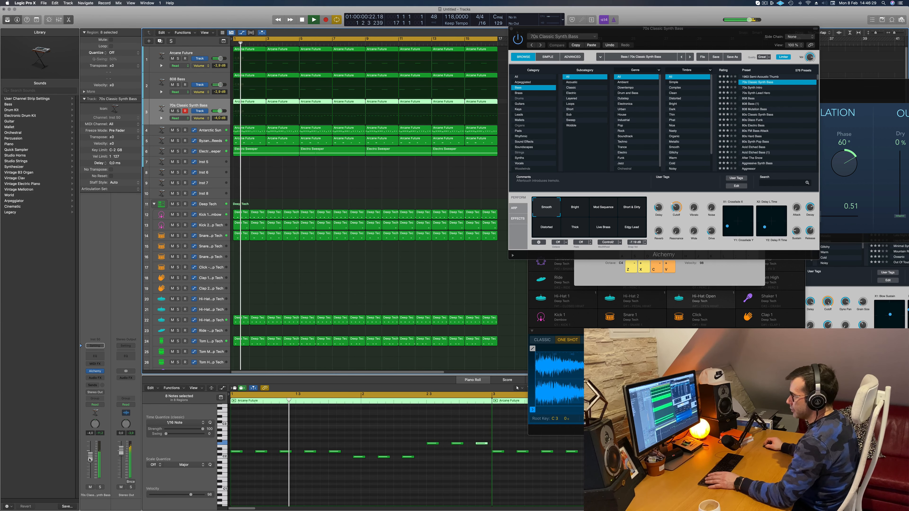
key(space)
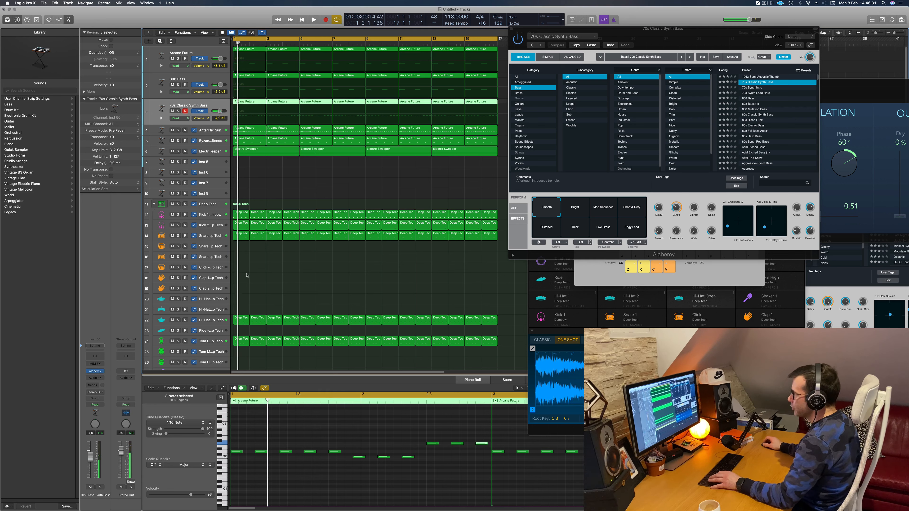
Step: Copy the Compressor from the Electric Sweeper channel to the 70s Classic Synth Bass channel, then lower the synth bass volume to -8.4 dB during playback
key(super+k)
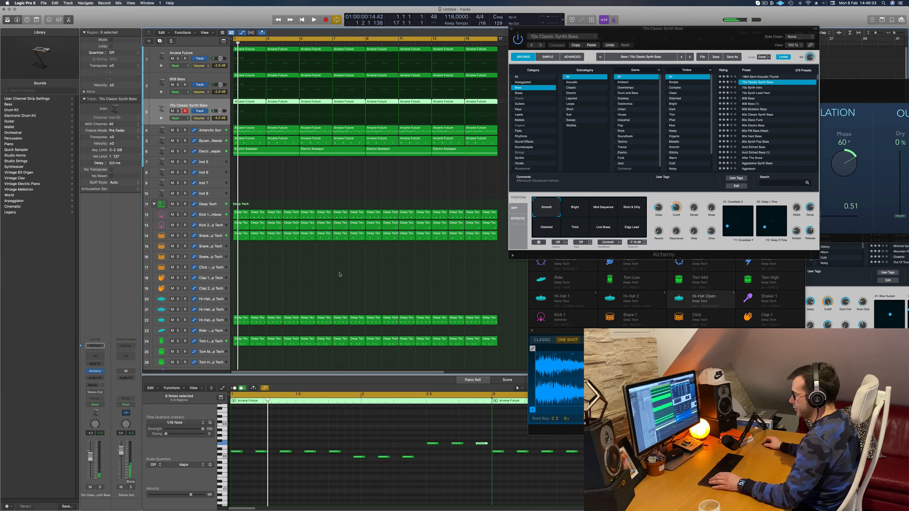
key(x)
key(space)
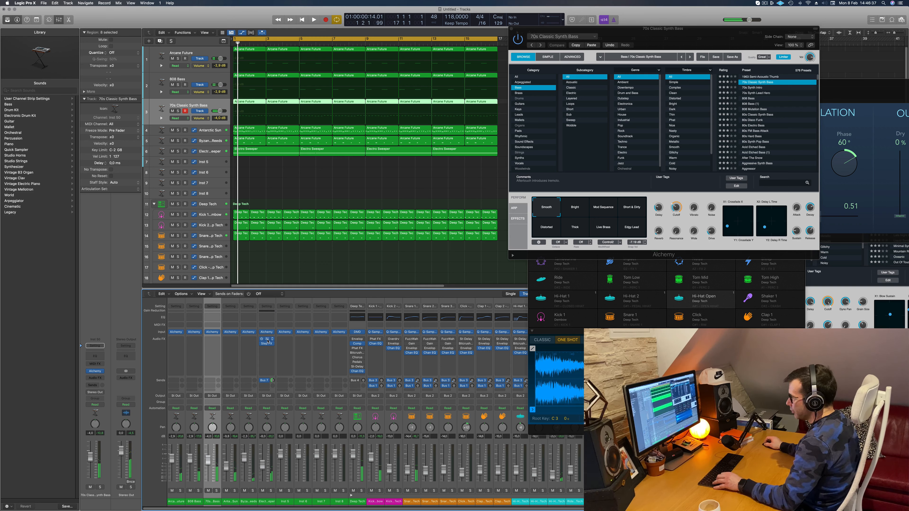
drag(266, 339, 213, 344)
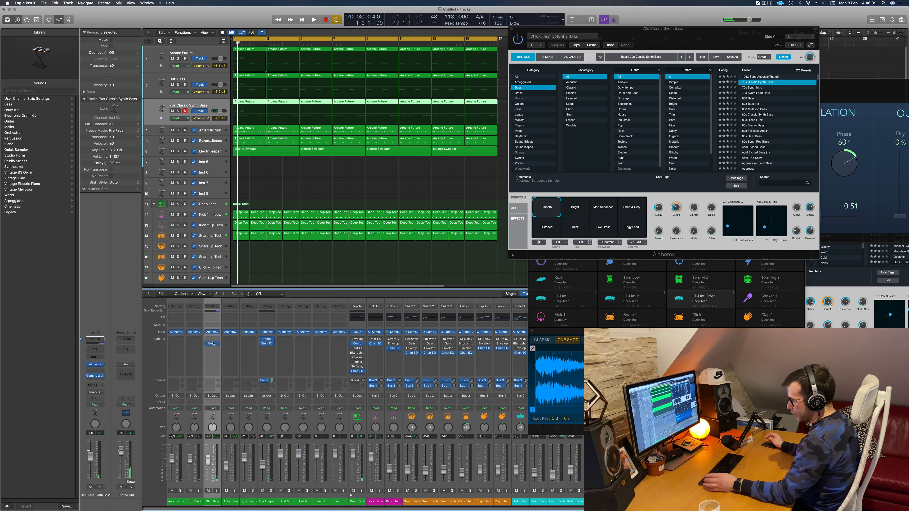
key(space)
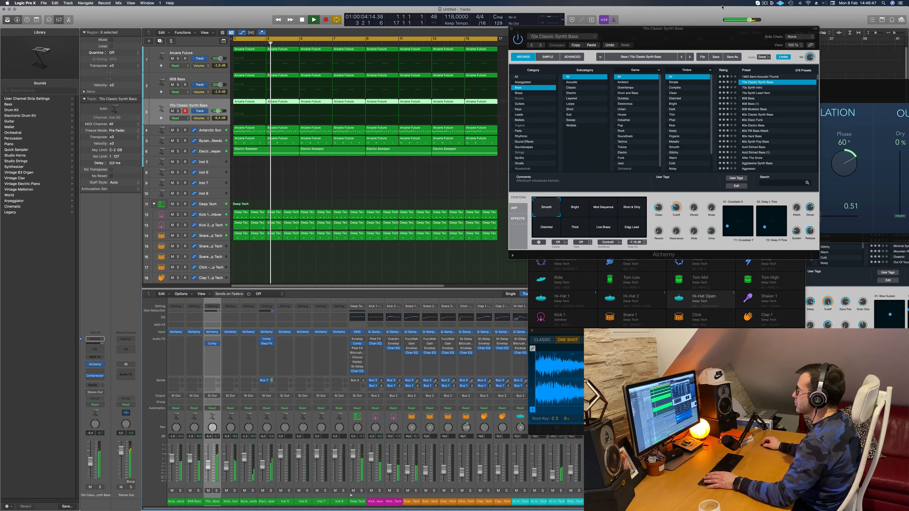
Step: Try Alchemy's Short & Dirty snapshot on the synth bass with adjusted decay and sustain while the arrangement plays
drag(694, 33, 616, 64)
key(Return)
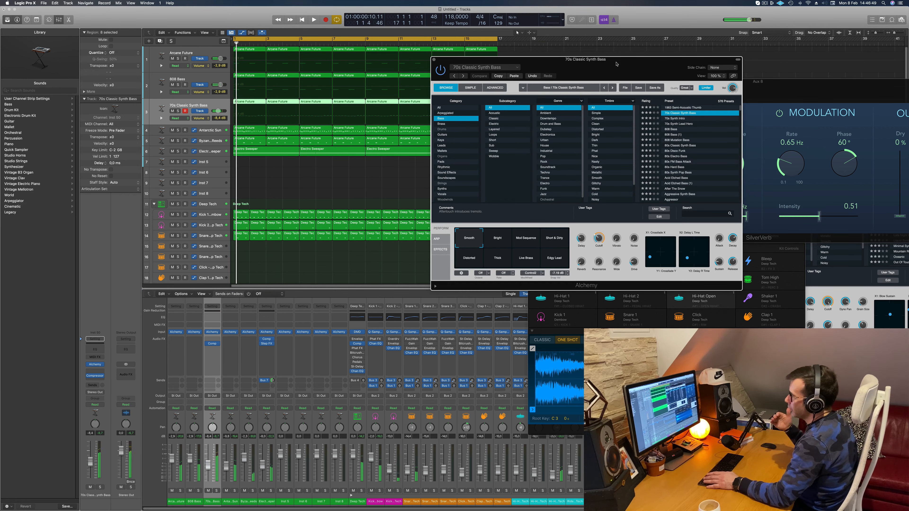
drag(634, 63, 587, 73)
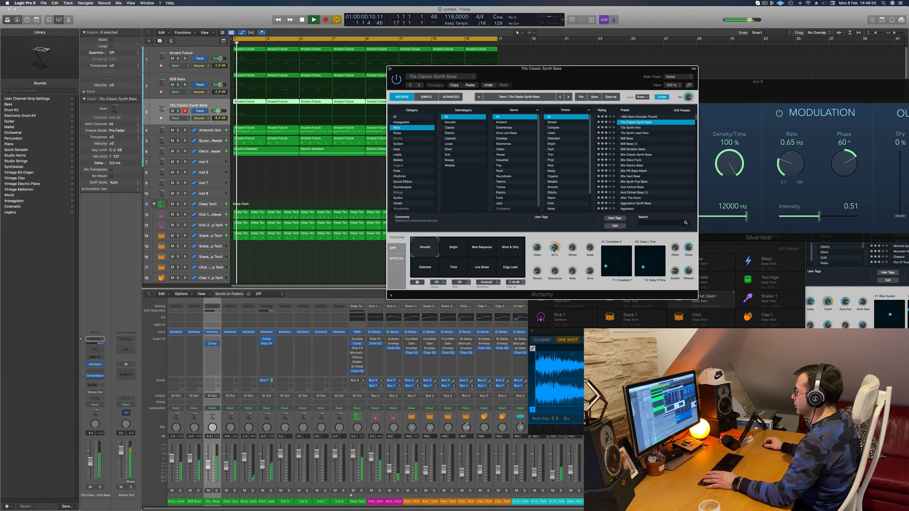
click(516, 251)
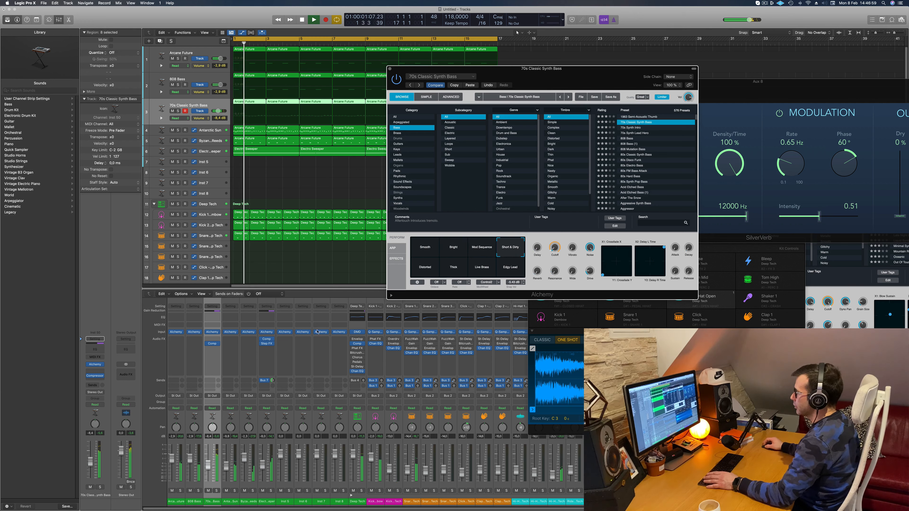
key(space)
key(space)
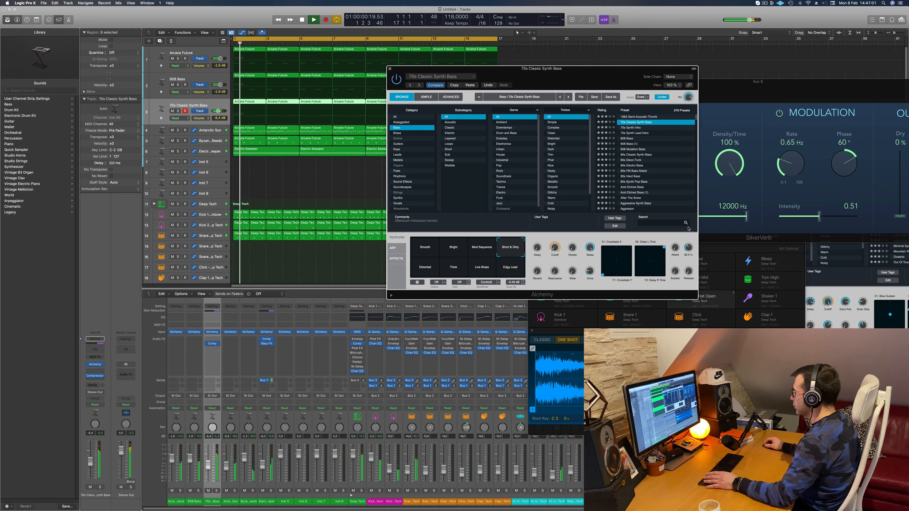
drag(689, 247, 691, 219)
drag(675, 272, 690, 251)
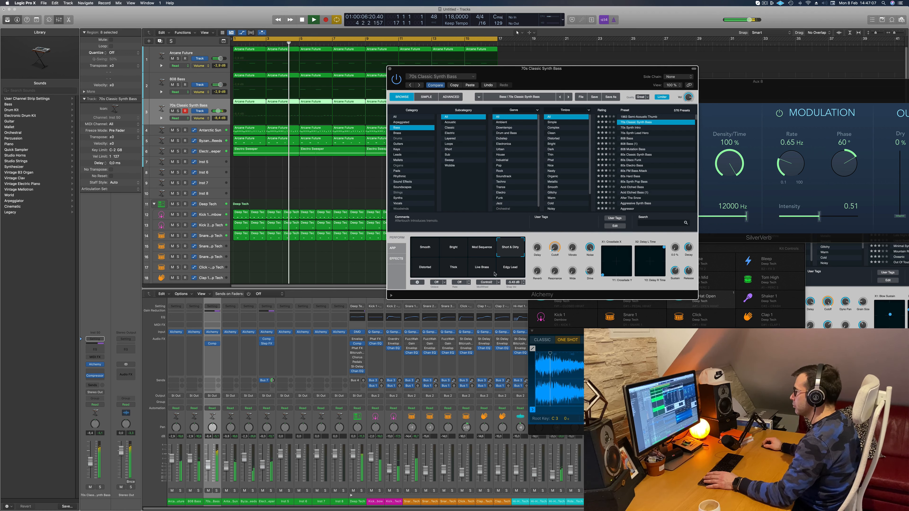
Step: Blend the synth bass sound between Alchemy's Smooth and Distorted snapshots and fine-tune its cutoff and delay
click(426, 268)
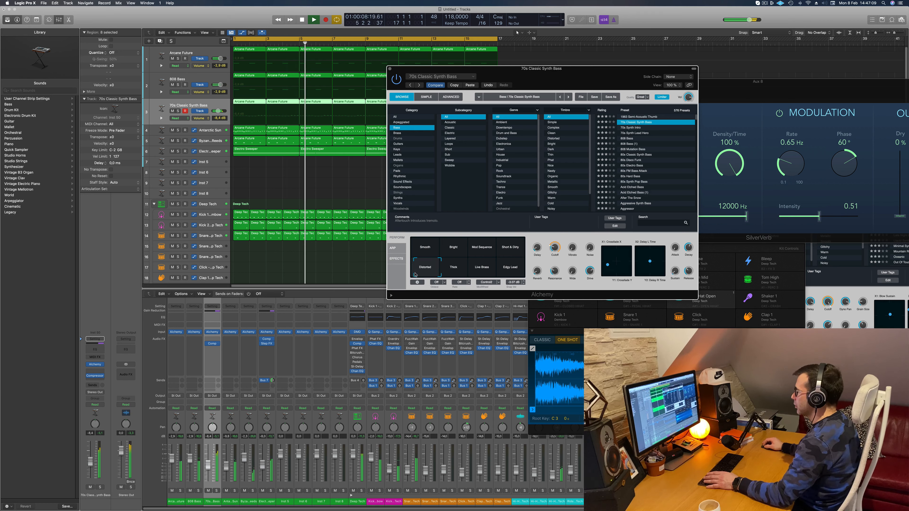
click(425, 261)
key(Return)
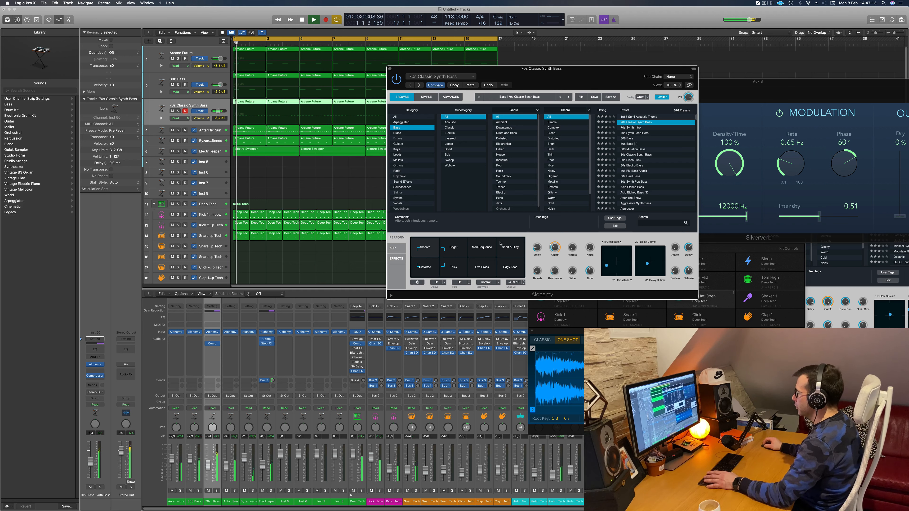
drag(553, 247, 555, 261)
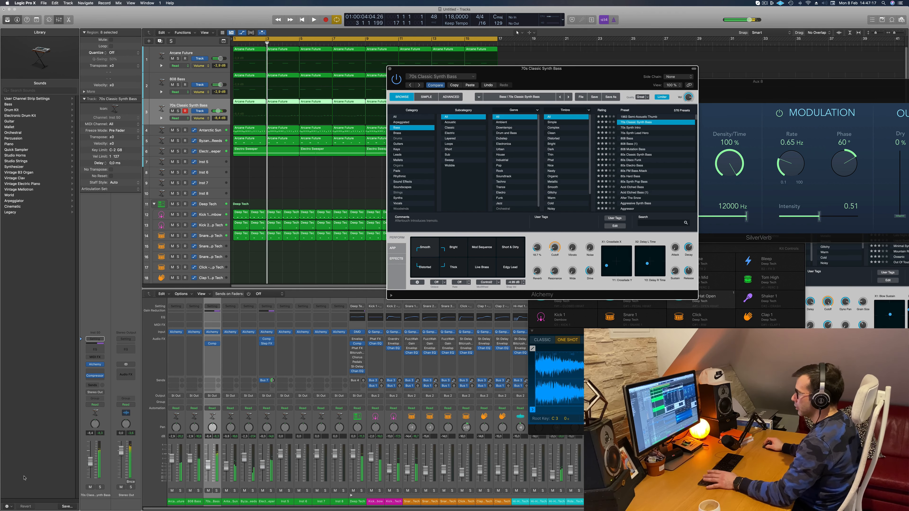
Step: Set the 70s Classic Synth Bass track volume to -8.2 dB and close its Alchemy window
key(Return)
drag(91, 462, 91, 464)
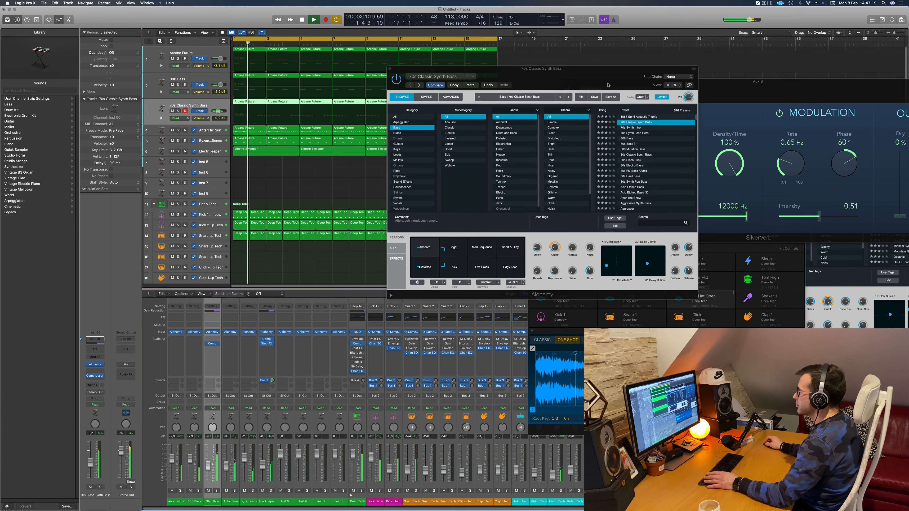
drag(391, 69, 434, 78)
click(434, 78)
Step: Repeat every region of the 16-bar arrangement once to extend it to bar 33
key(super+Left)
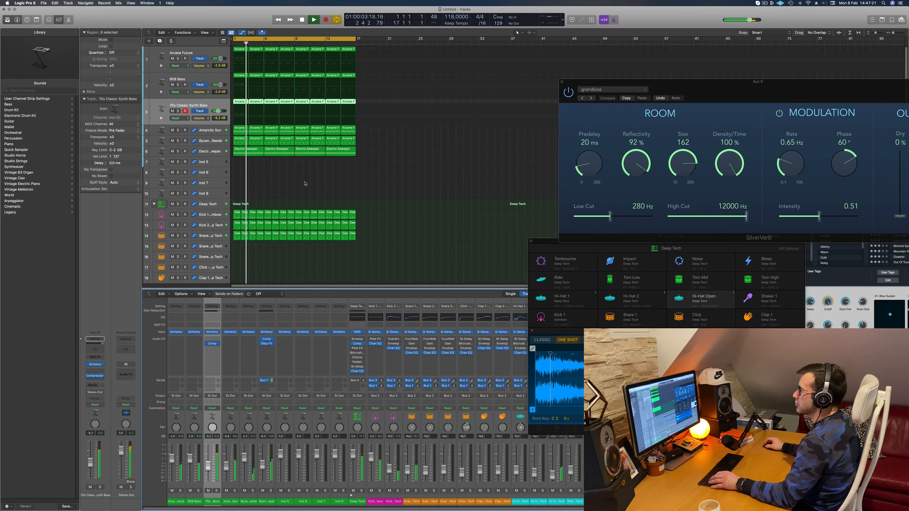
key(super+Right)
key(Return)
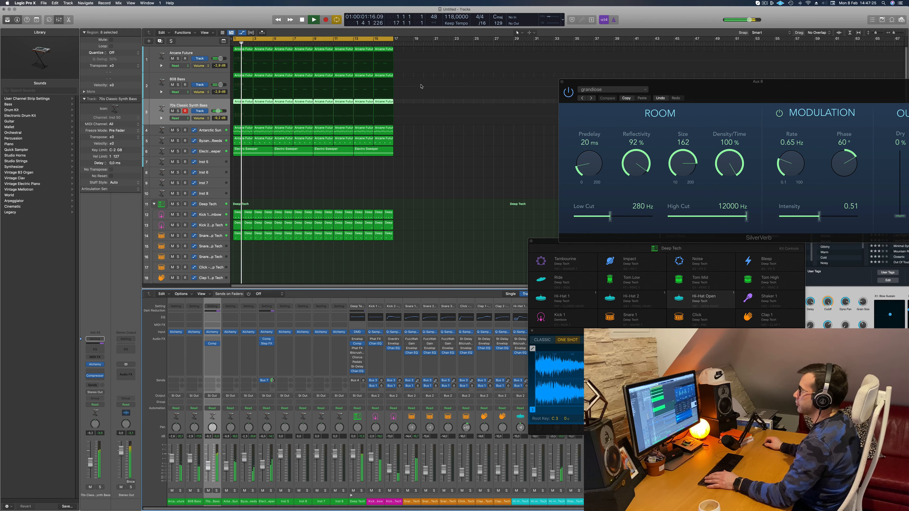
click(440, 167)
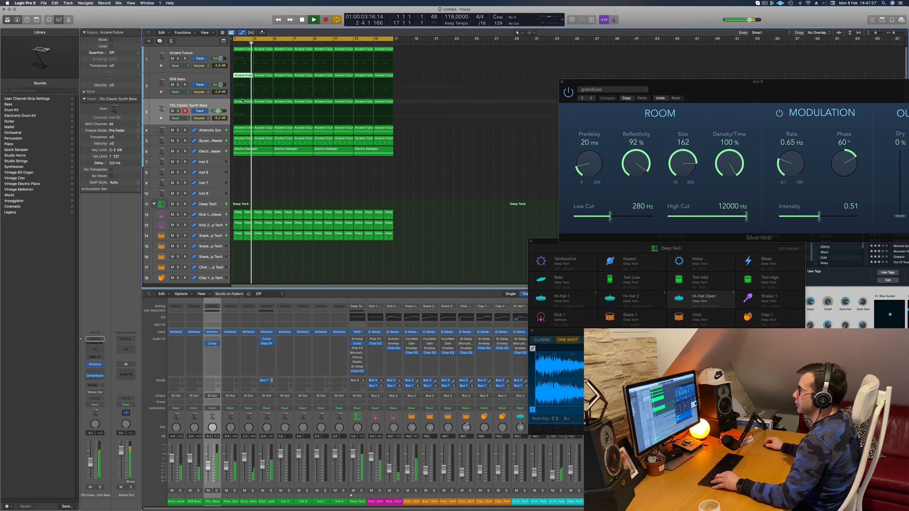
click(460, 112)
key(space)
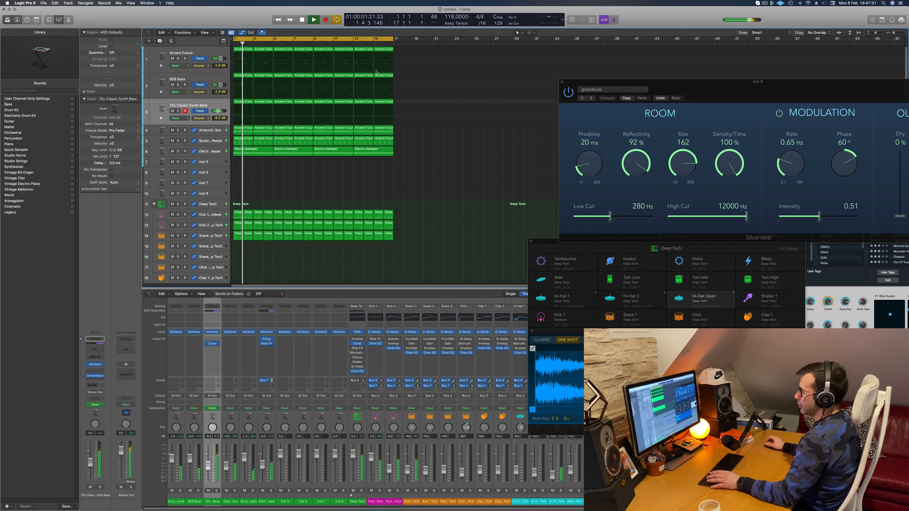
key(super+a)
key(super+r)
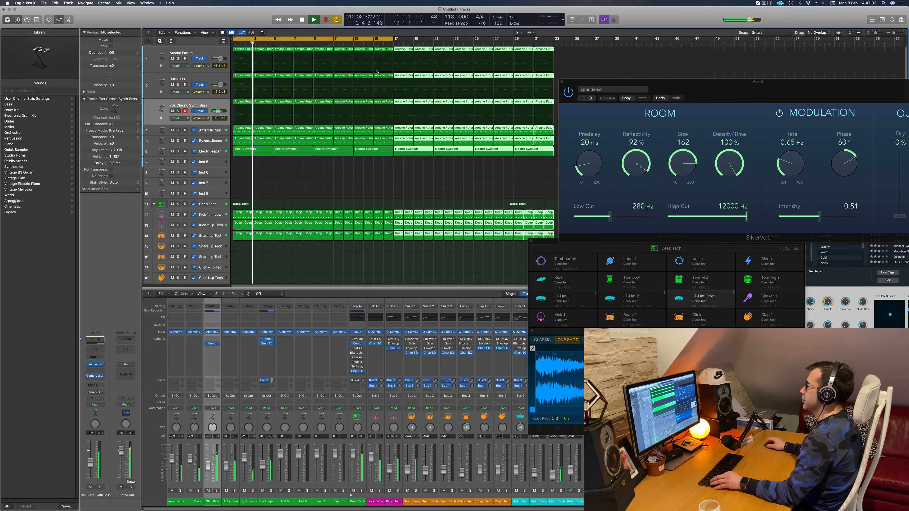
scroll(376, 74, left, 5)
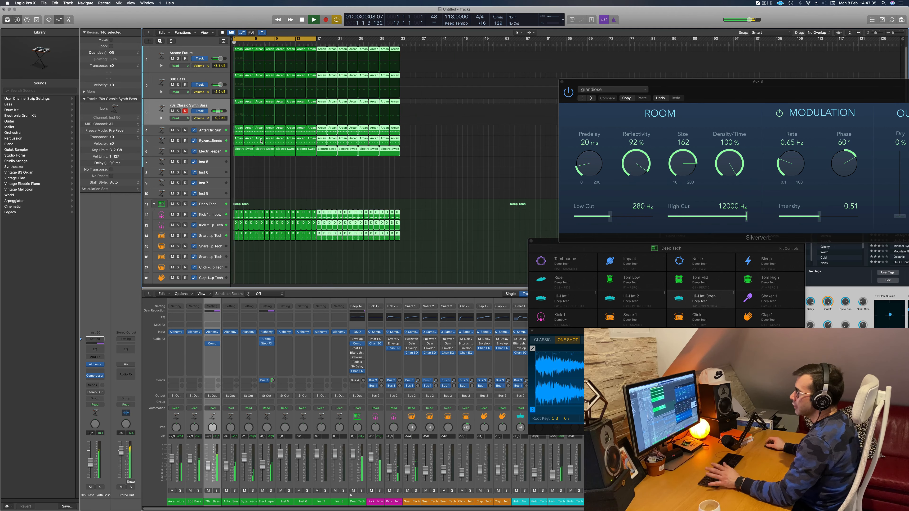
Step: Delete the synth bass regions from the first 16 bars and move the cycle range to bars 17 through 33
click(279, 201)
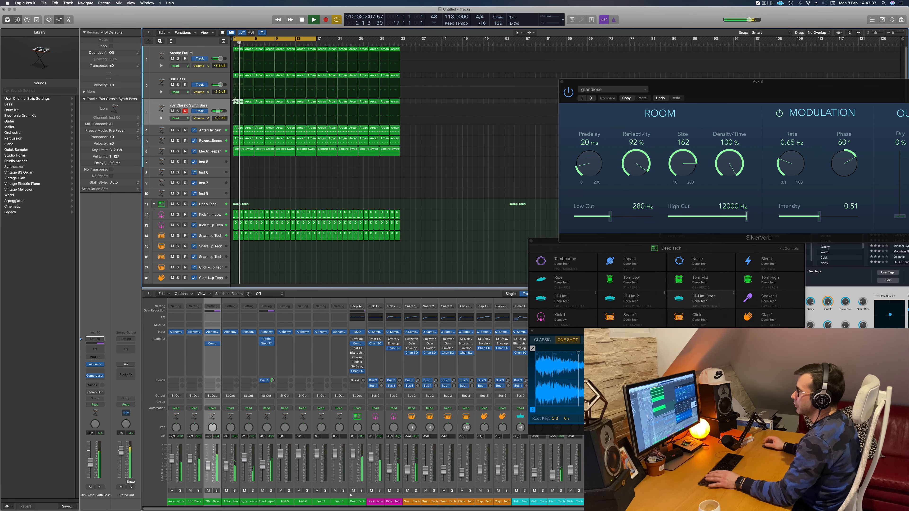
key(Delete)
drag(238, 101, 310, 103)
key(Delete)
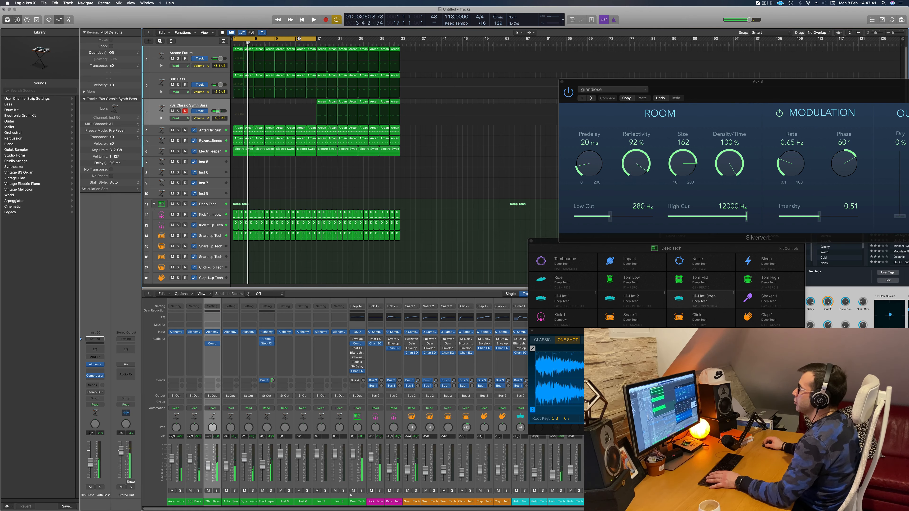
drag(299, 38, 375, 47)
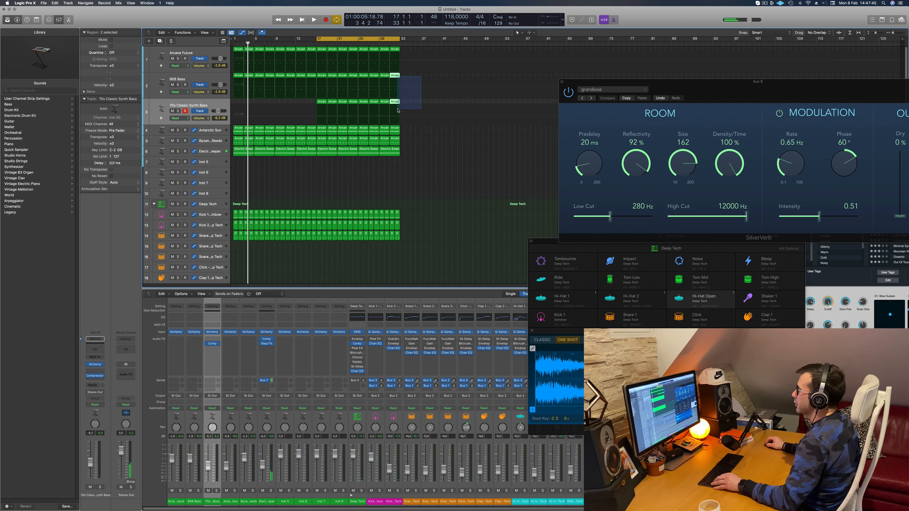
Step: Delete the Arcane Future, 808 Bass and 70s Classic Synth Bass regions from bar 19 onward
drag(398, 110, 398, 110)
click(421, 53)
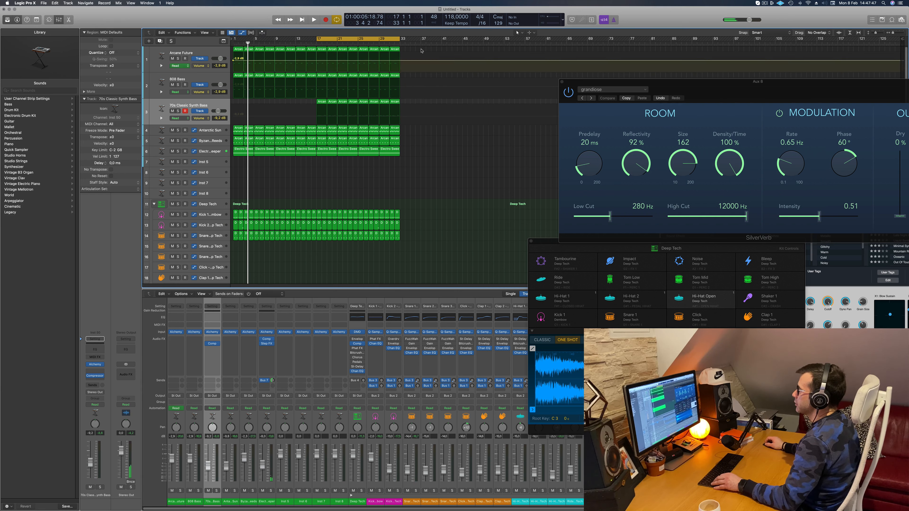
key(super+z)
drag(415, 48, 324, 113)
key(Delete)
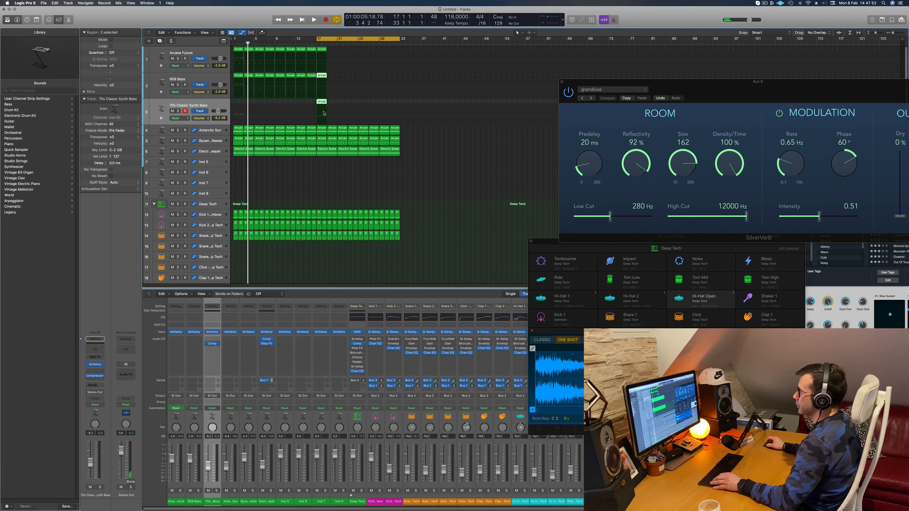
Step: Lower the second long note in the bar 17 regions of 808 Bass and Arcane Future by two semitones to C2
double_click(320, 76)
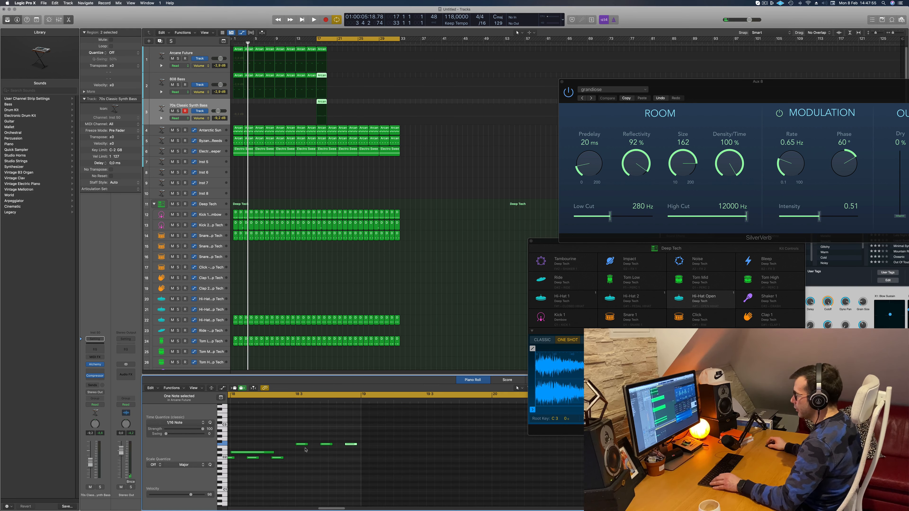
scroll(358, 439, left, 5)
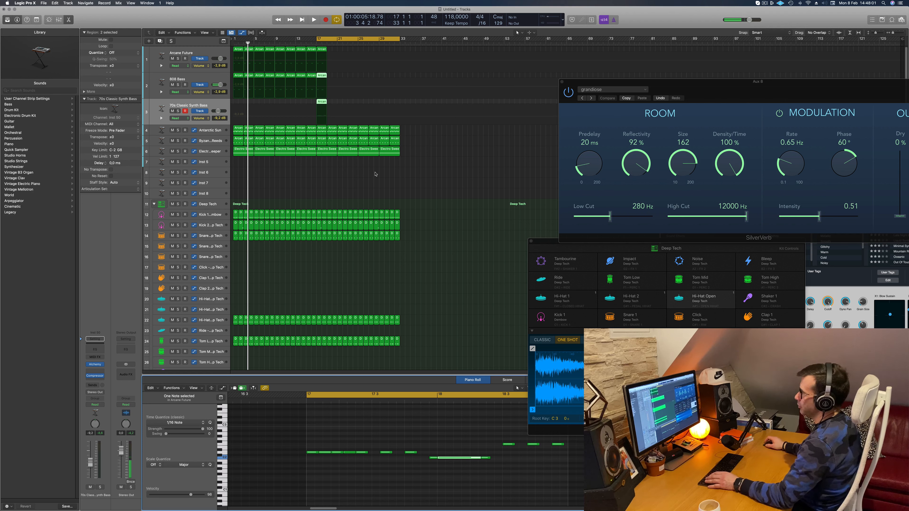
click(324, 50)
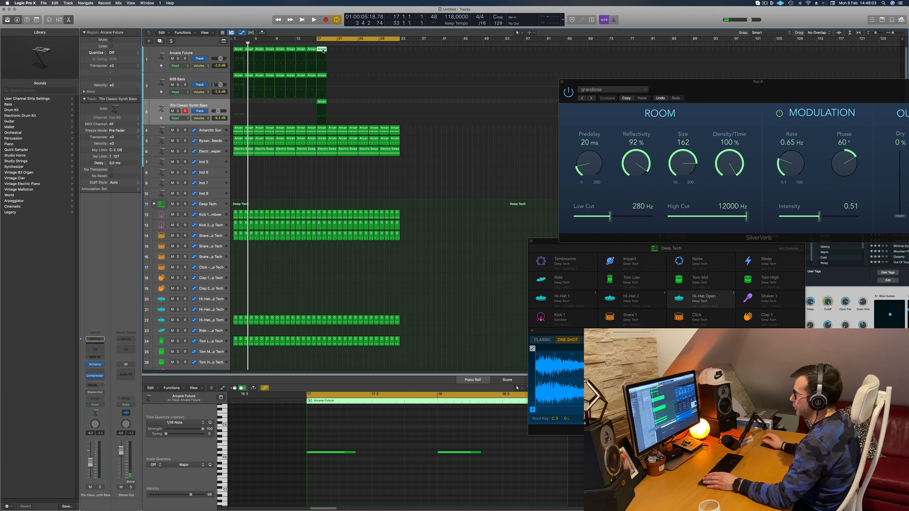
drag(335, 47, 321, 114)
drag(441, 437, 457, 455)
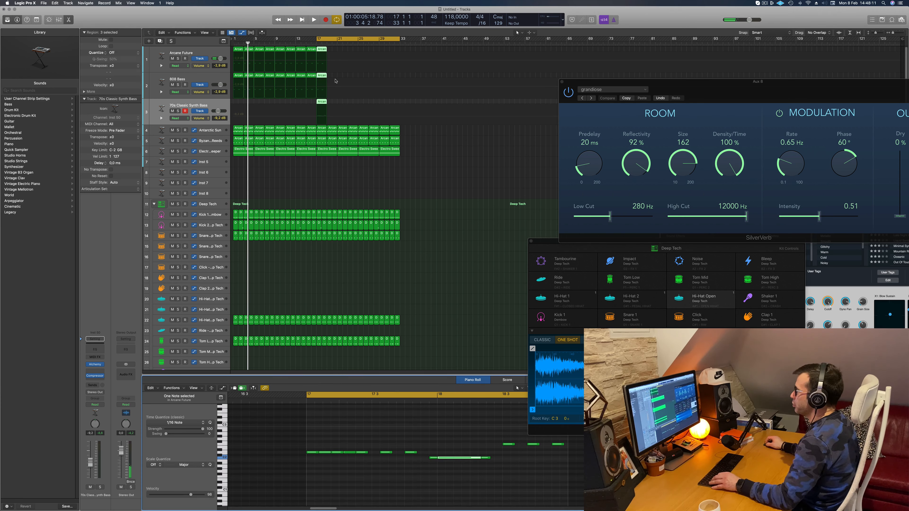
Step: Copy the bar 17 regions of Arcane Future, 808 Bass and synth bass along their tracks up to bar 33 and play the section
drag(340, 51, 320, 114)
drag(322, 50, 319, 108)
key(space)
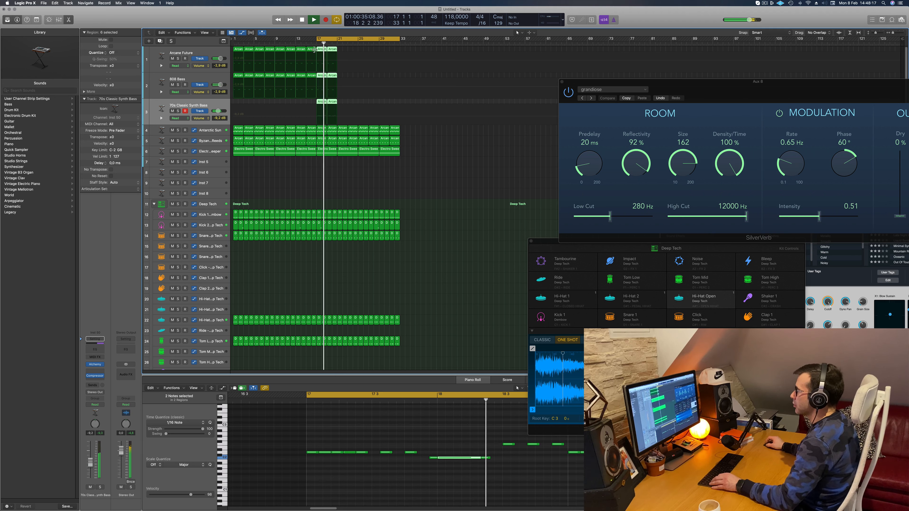
drag(325, 50, 365, 52)
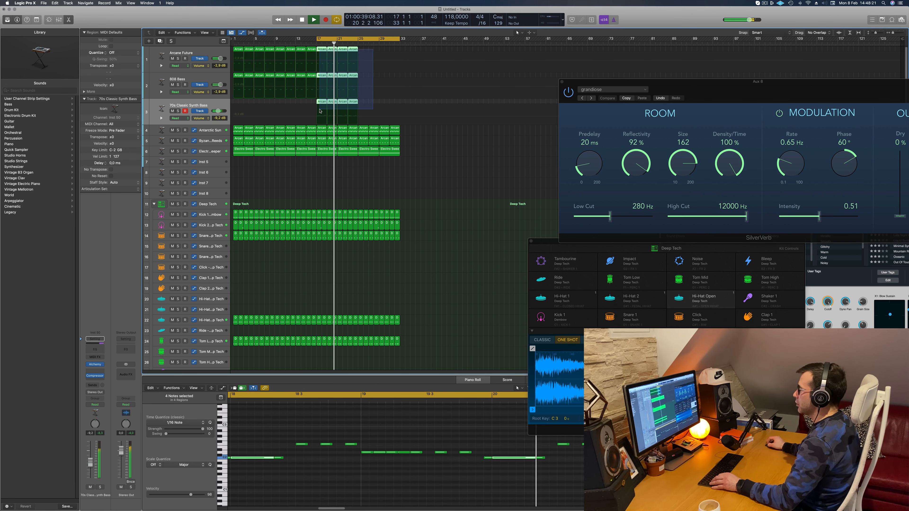
key(super+r)
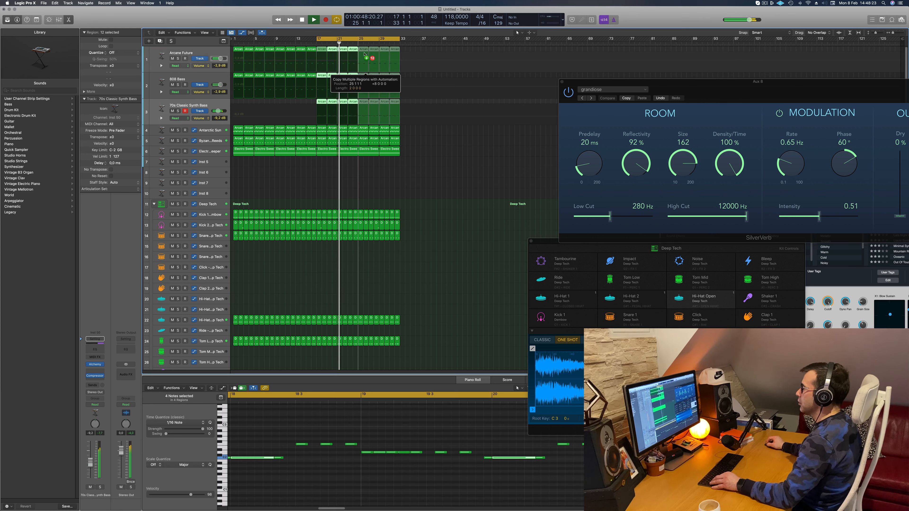
key(space)
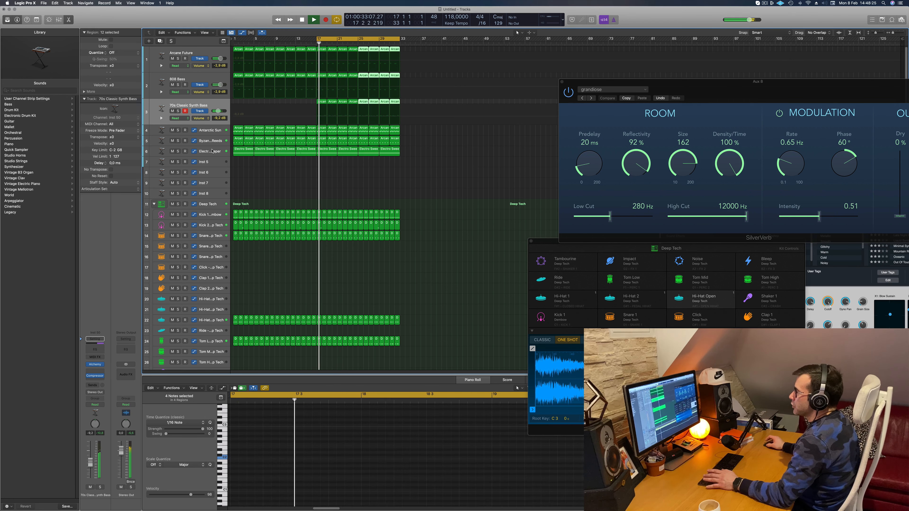
Step: Adjust the performance control next to Delay in the Electro Sweeper's Alchemy synth during playback, close the plug-in and stop
click(211, 152)
key(space)
key(space)
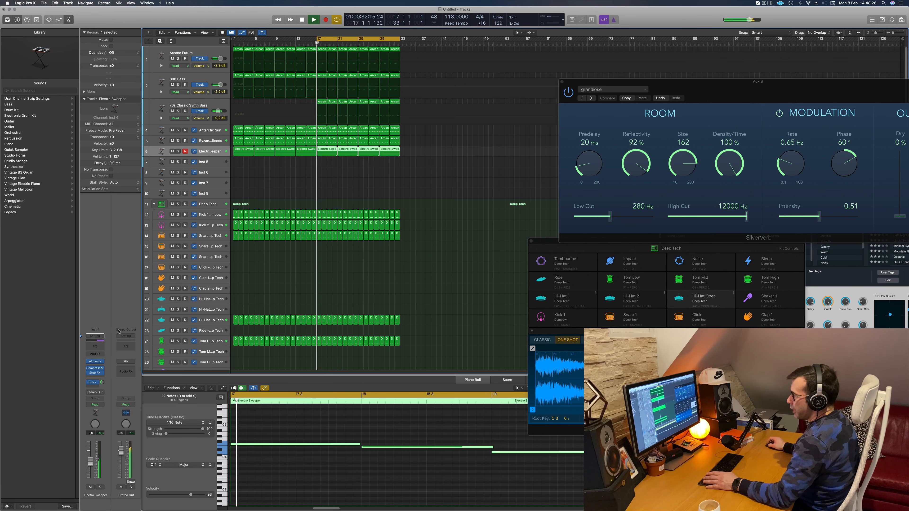
click(96, 362)
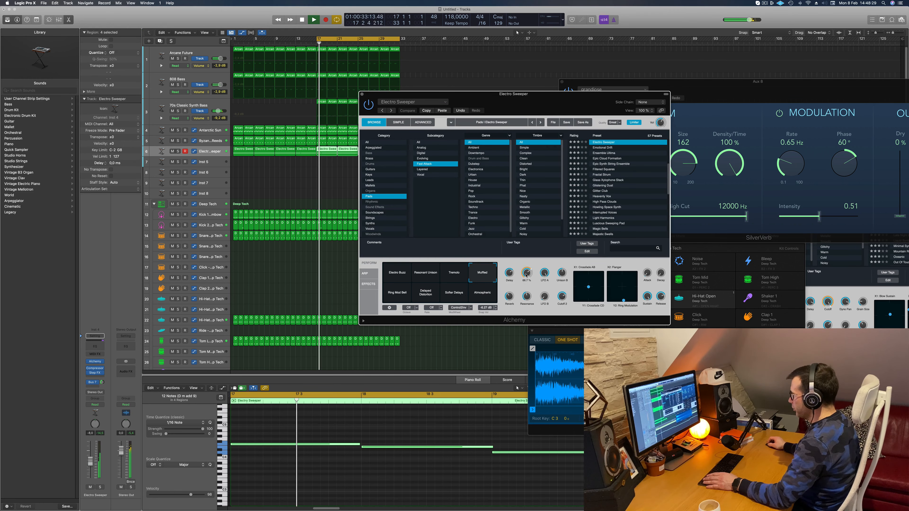
drag(526, 275, 526, 301)
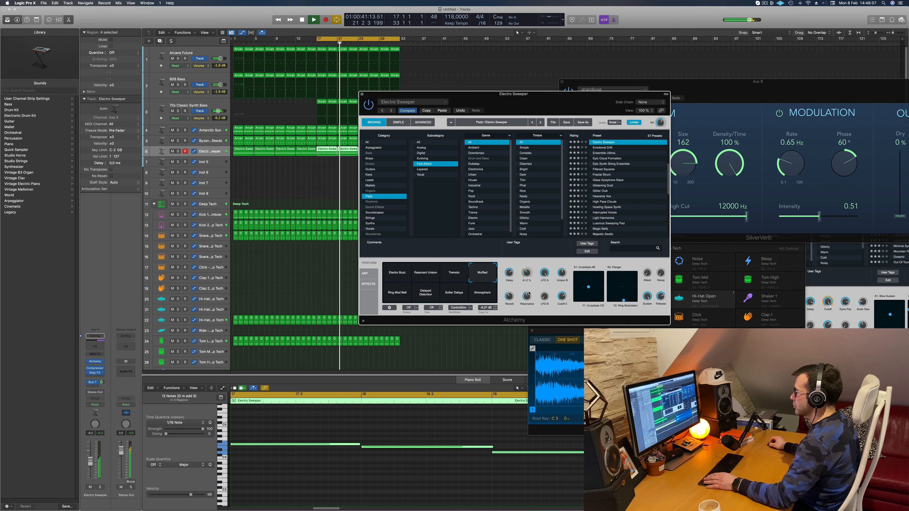
drag(521, 99, 541, 110)
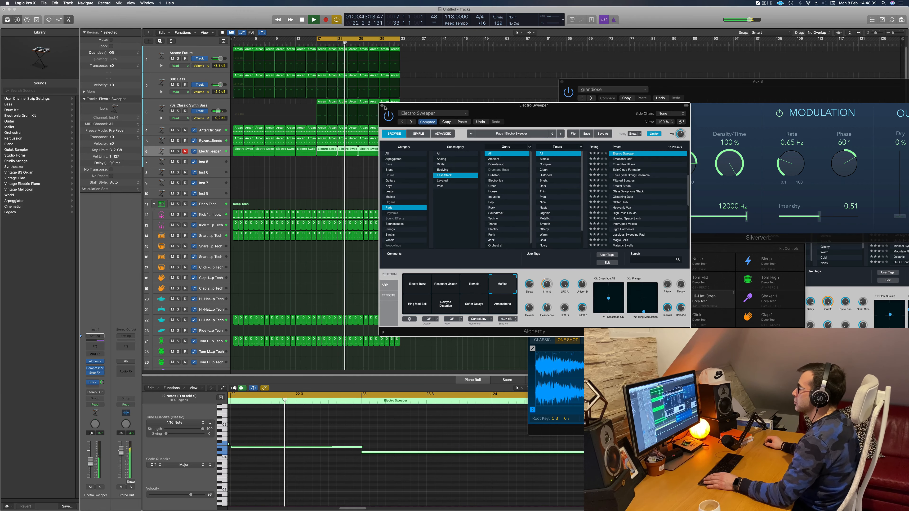
key(super+w)
click(342, 176)
key(space)
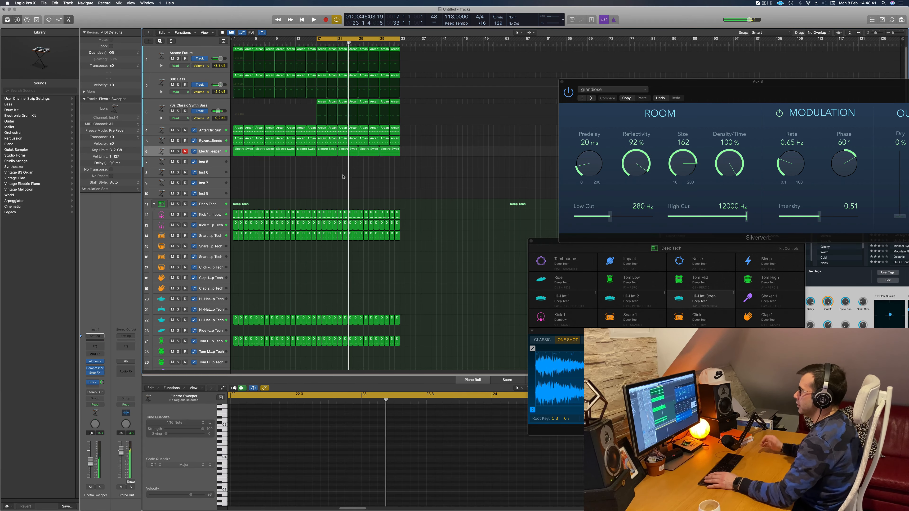
Step: Lower the 70s Classic Synth Bass volume to about -10.8 dB, checking the track soloed and in the mix
key(space)
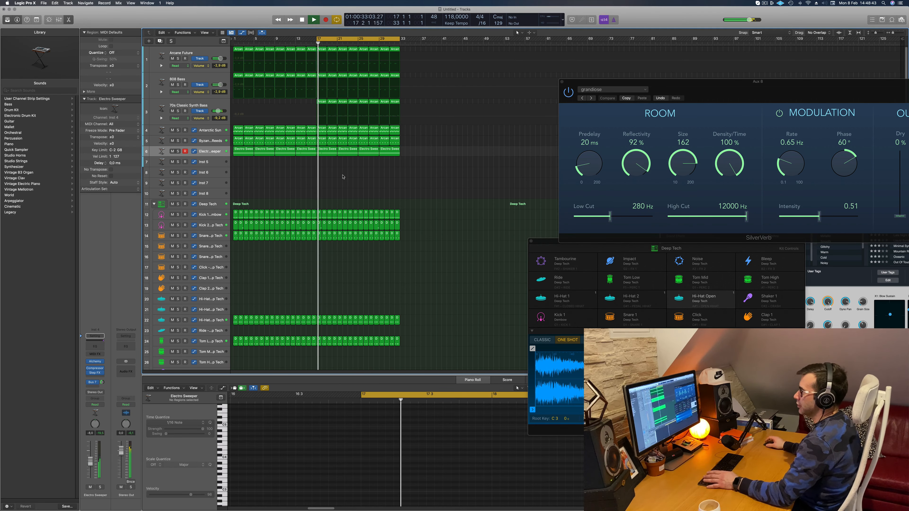
key(space)
key(space)
click(188, 106)
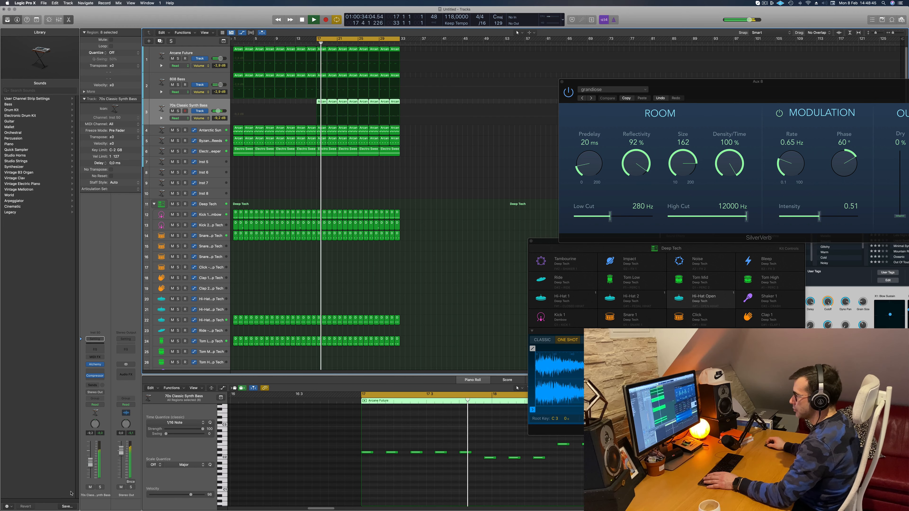
click(100, 487)
click(100, 488)
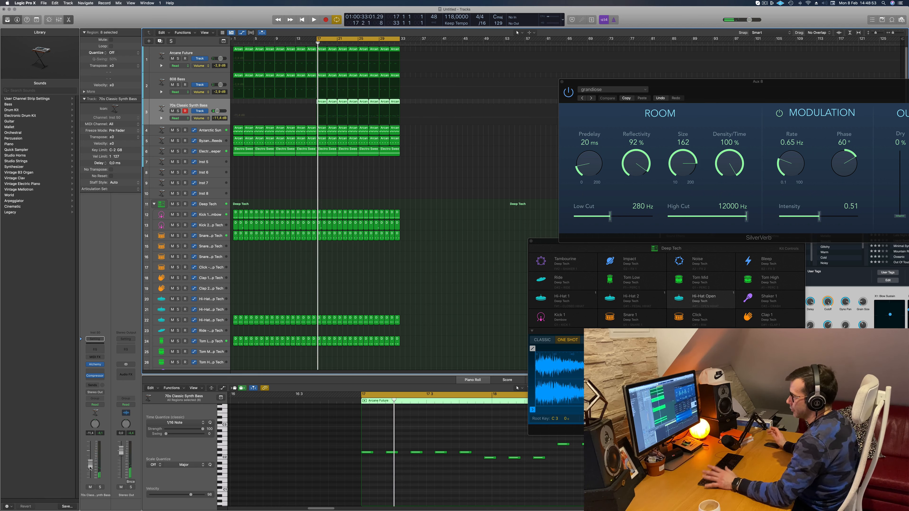
key(space)
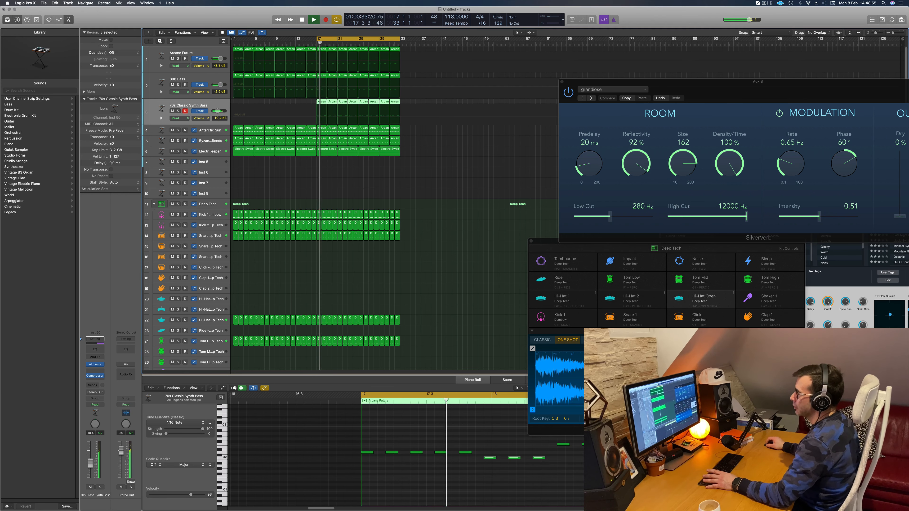
click(444, 159)
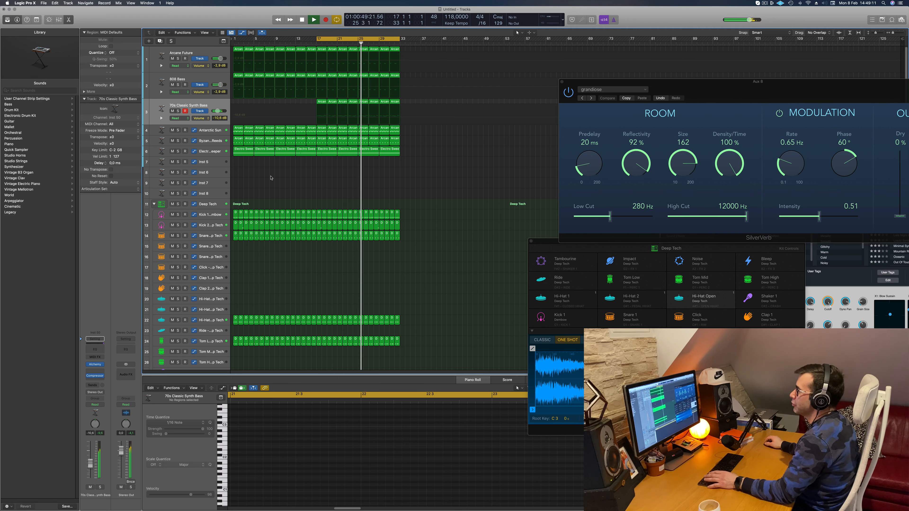
Step: Audition the Antarctic Sun, Byzantine Reeds, Electro Sweeper, 808 Bass and Arcane Future tracks soloed one by one during playback
click(177, 130)
click(178, 130)
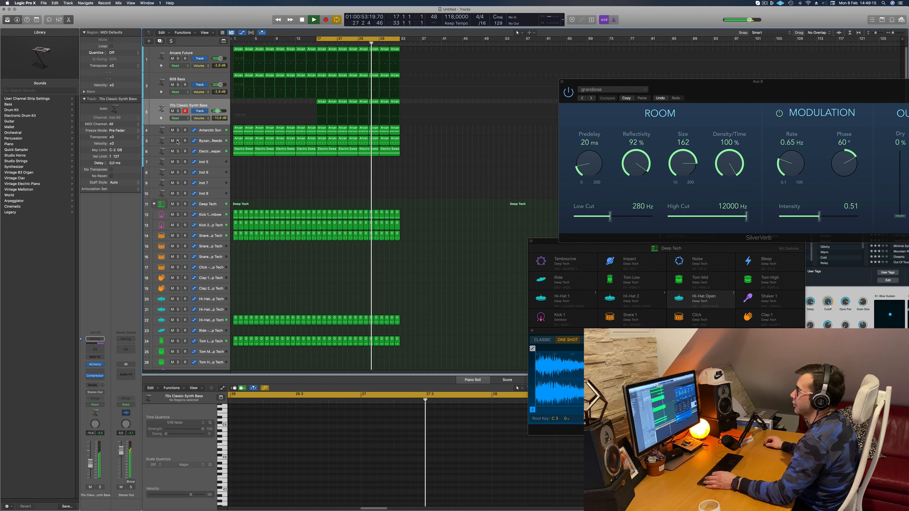
click(177, 141)
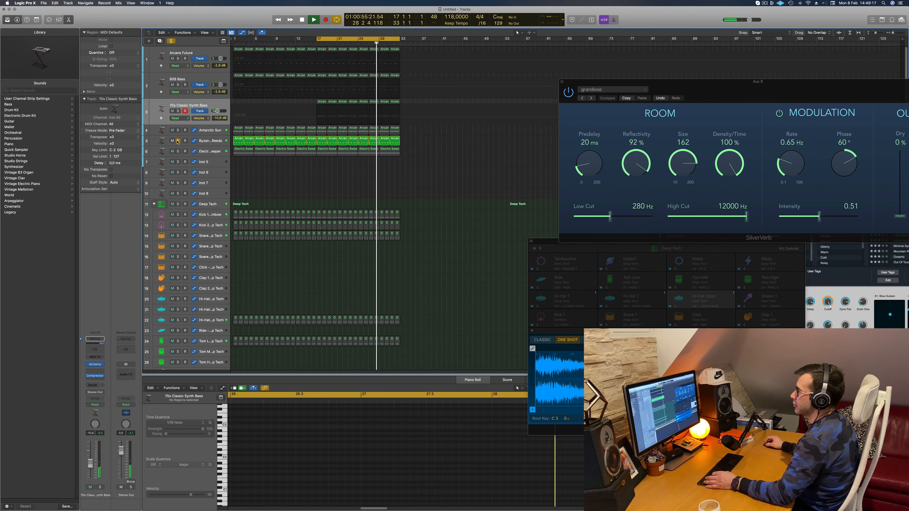
click(178, 141)
click(178, 151)
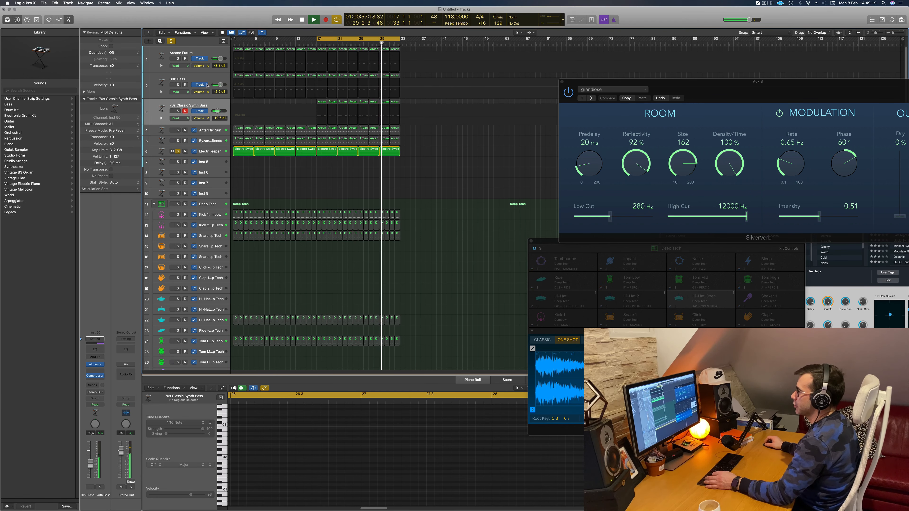
click(178, 151)
click(177, 84)
click(178, 85)
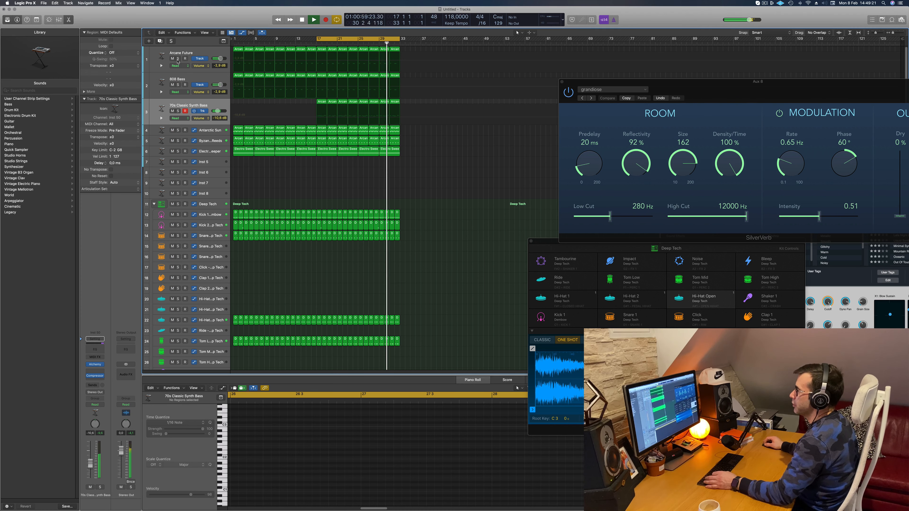
click(178, 59)
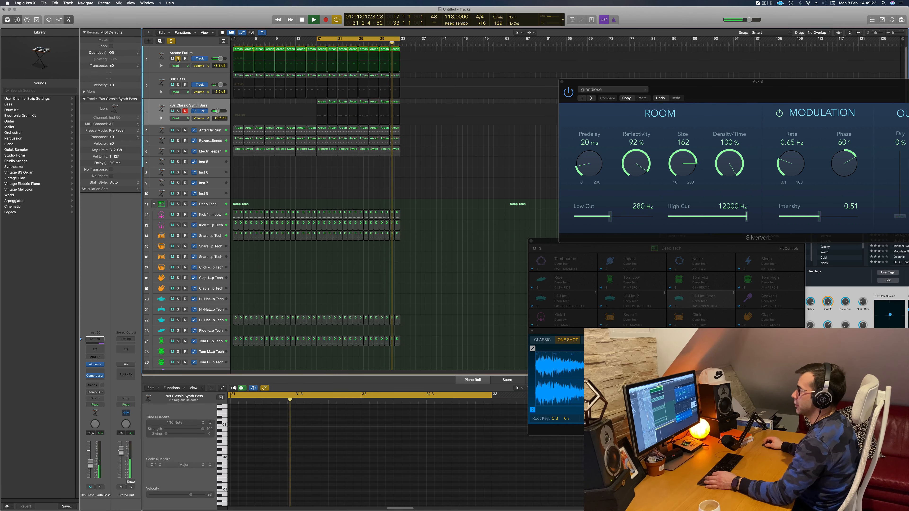
click(173, 41)
click(197, 52)
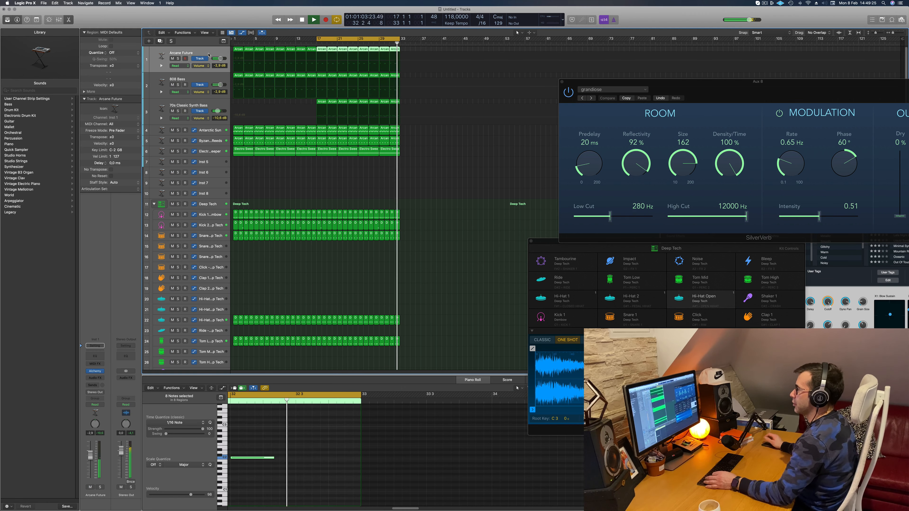
click(341, 176)
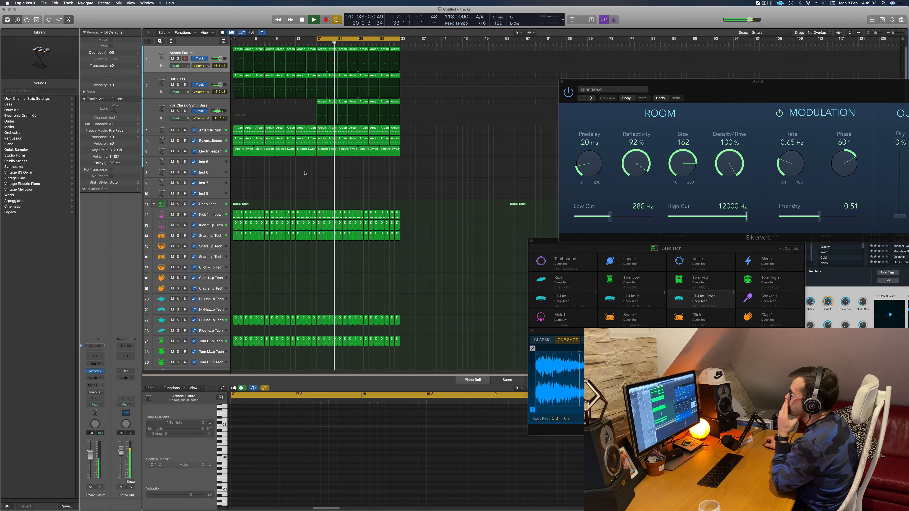
Step: Copy the 70s Classic Synth Bass region at bar 17 down to the Inst 5 track and stop playback
click(321, 102)
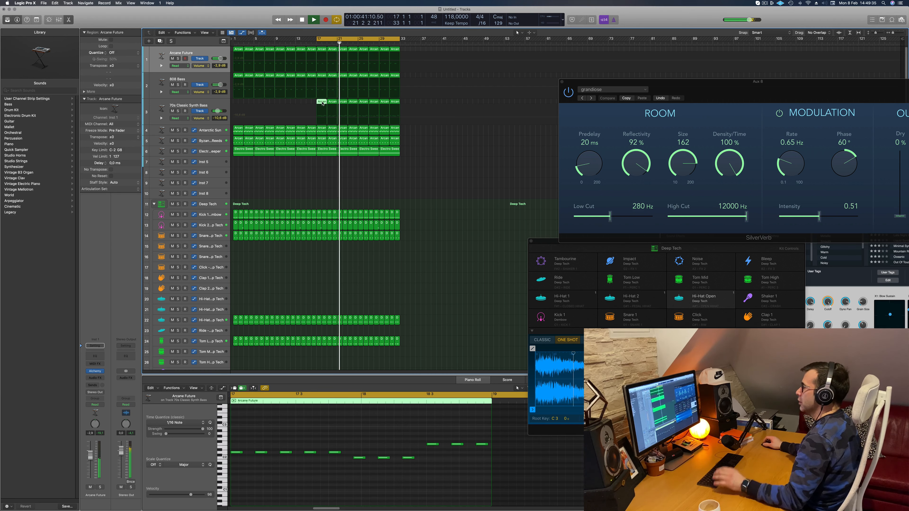
drag(323, 104, 321, 162)
key(space)
scroll(353, 451, left, 4)
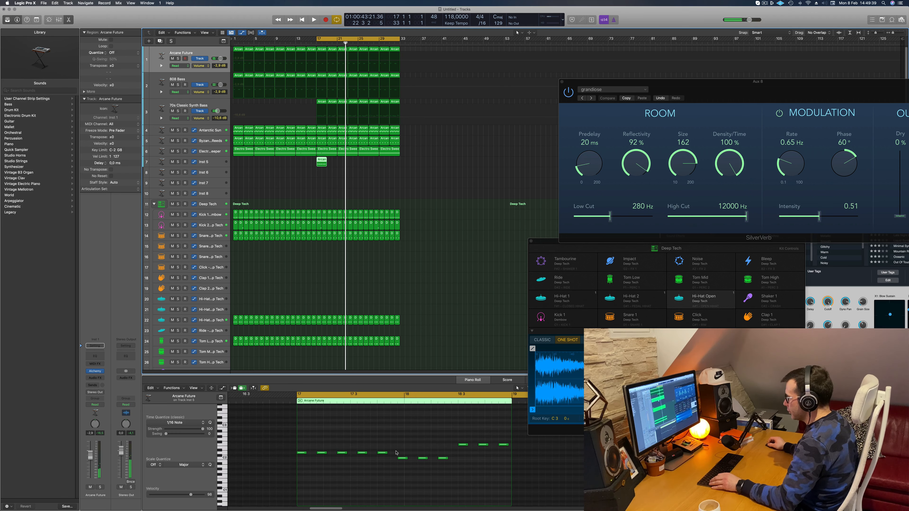
Step: Replace the copied riff with a sustained three-note chord from its pitches, one bar long in each of bars 17 and 18
click(401, 458)
drag(403, 459, 302, 460)
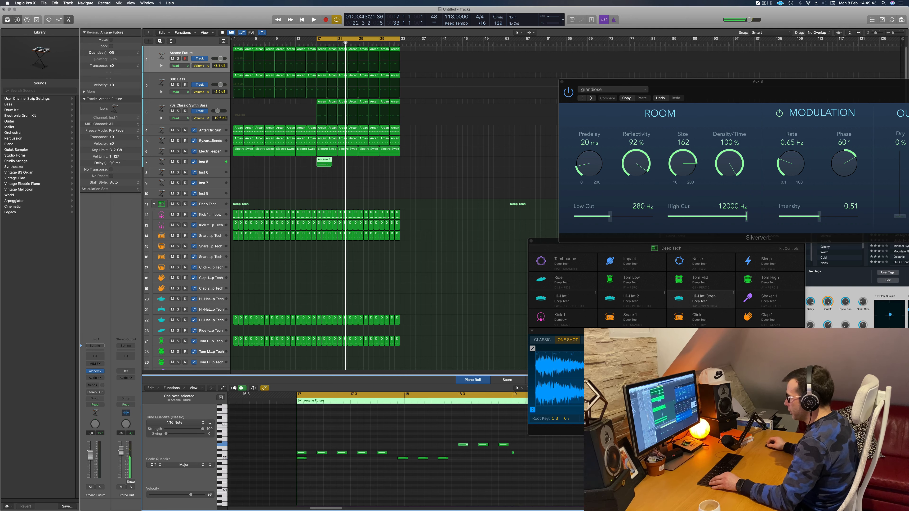
drag(463, 446, 571, 466)
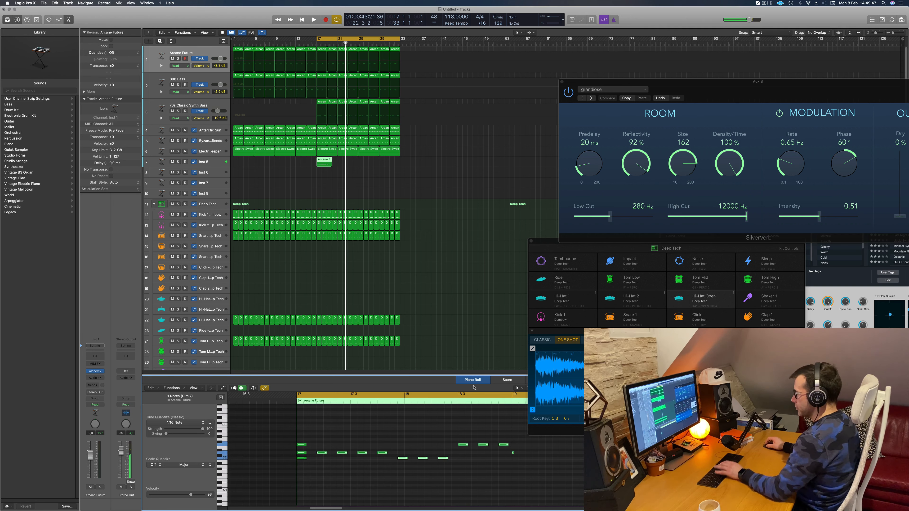
key(Delete)
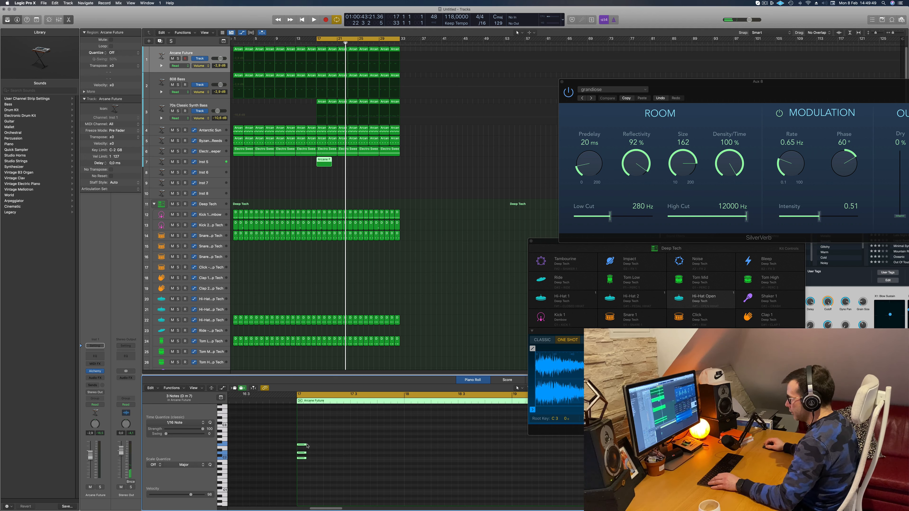
drag(305, 444, 483, 446)
click(373, 485)
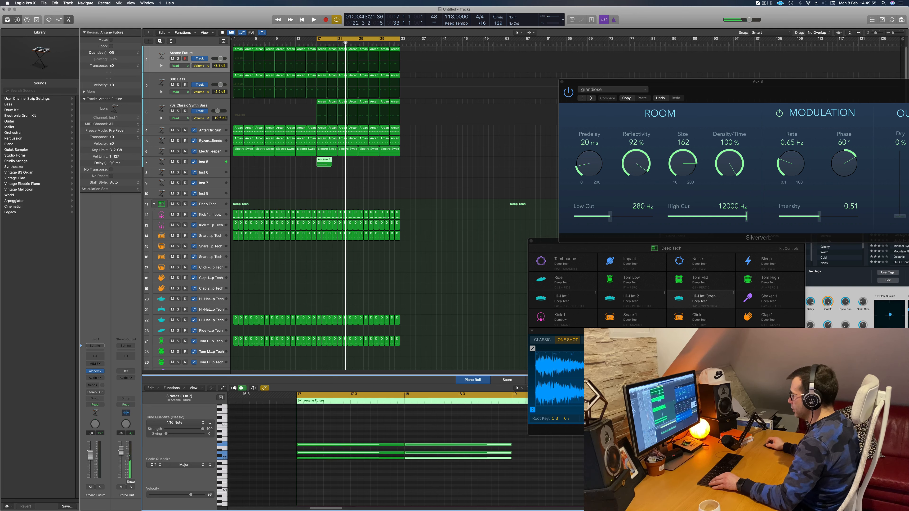
Step: Cut the Inst 5 region at bar 19 and delete the excess part so it spans two bars
key(super+Left)
key(super+Left)
key(super+Left)
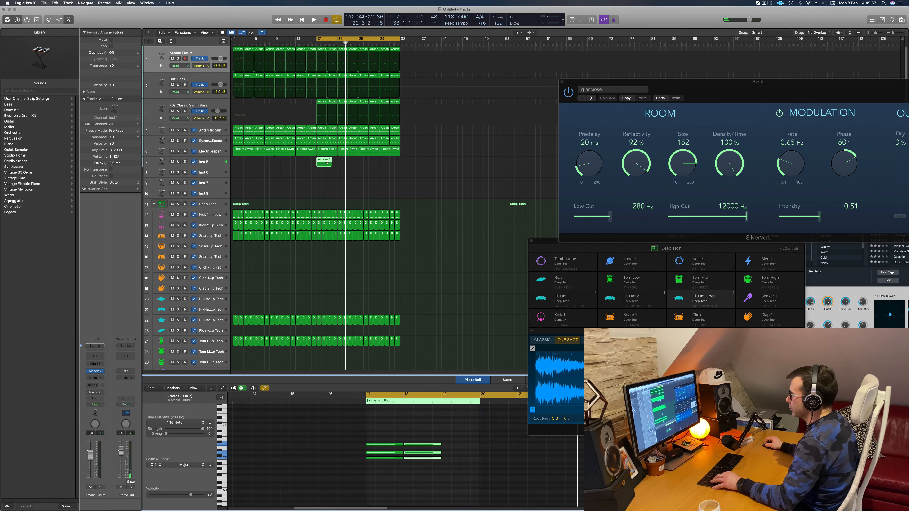
double_click(327, 162)
key(Delete)
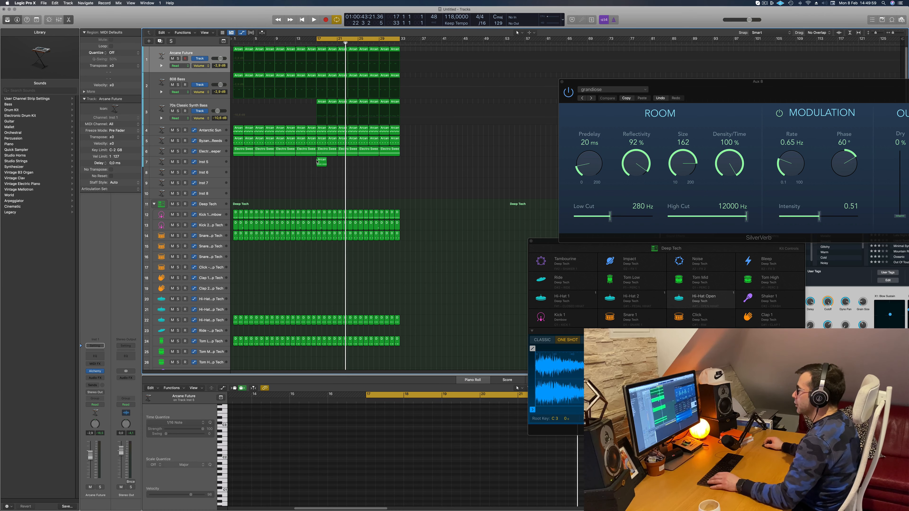
Step: Repeat the two-bar chord region along the Inst 5 track from bar 17 up to bar 33
click(321, 162)
drag(322, 162, 395, 169)
drag(322, 161, 363, 162)
drag(231, 161, 229, 161)
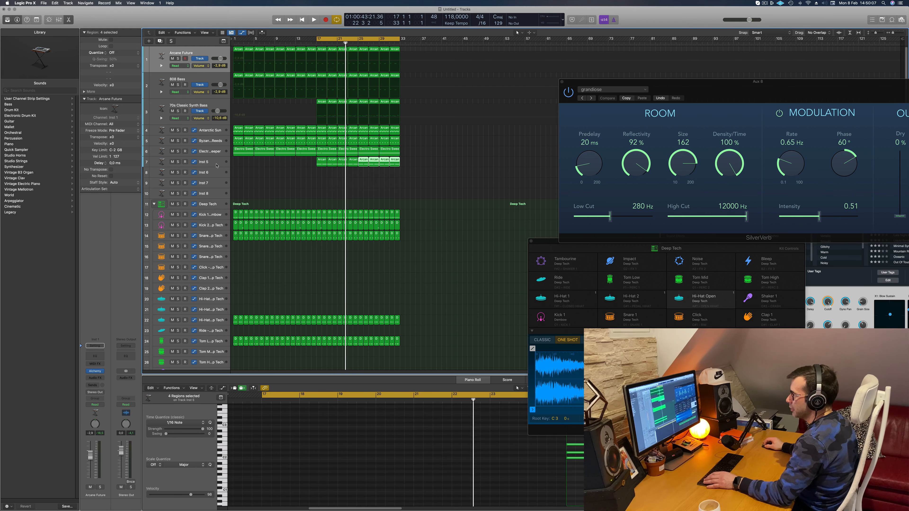
Step: Load the 1970s Analog Arp preset from the Arpeggiated category into Alchemy on the Inst 5 track
click(216, 164)
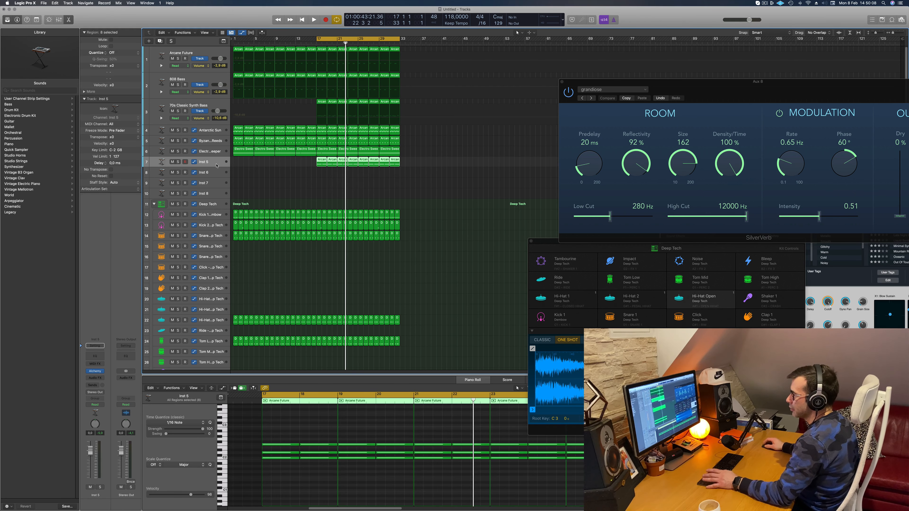
click(94, 371)
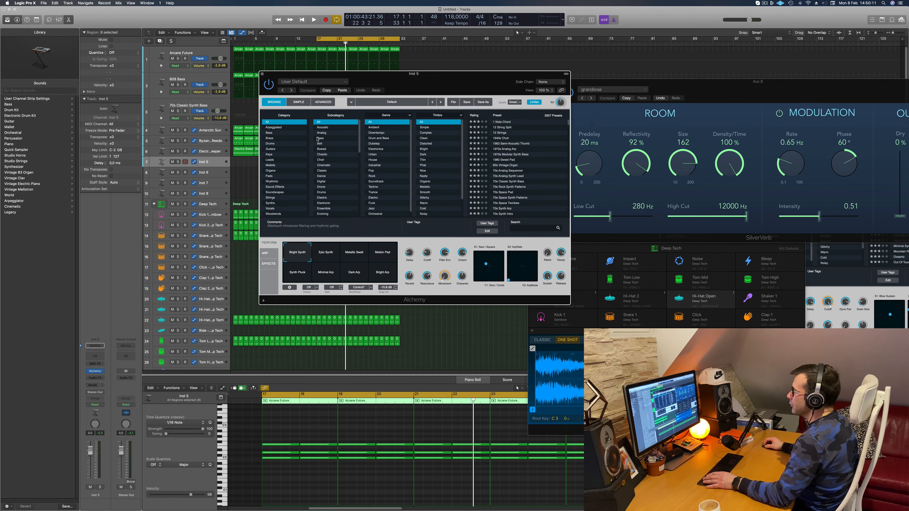
click(275, 128)
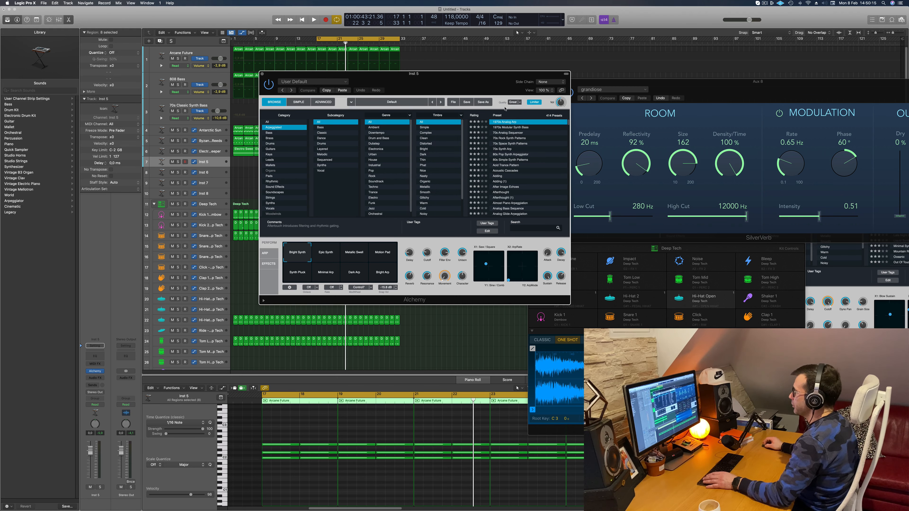
drag(502, 74, 601, 59)
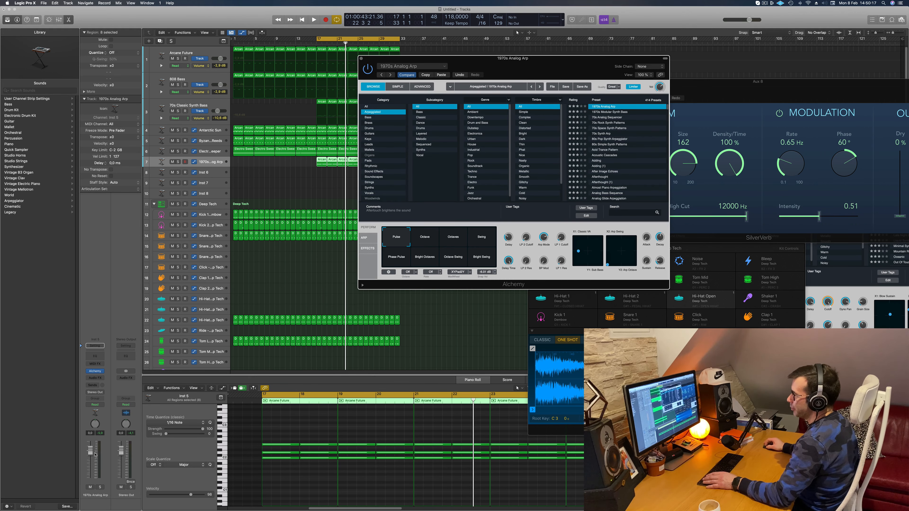
Step: Set the 1970s Analog Arp volume to about -4.5 dB, check it soloed and in the mix, and replay from bar 17
drag(90, 465, 90, 465)
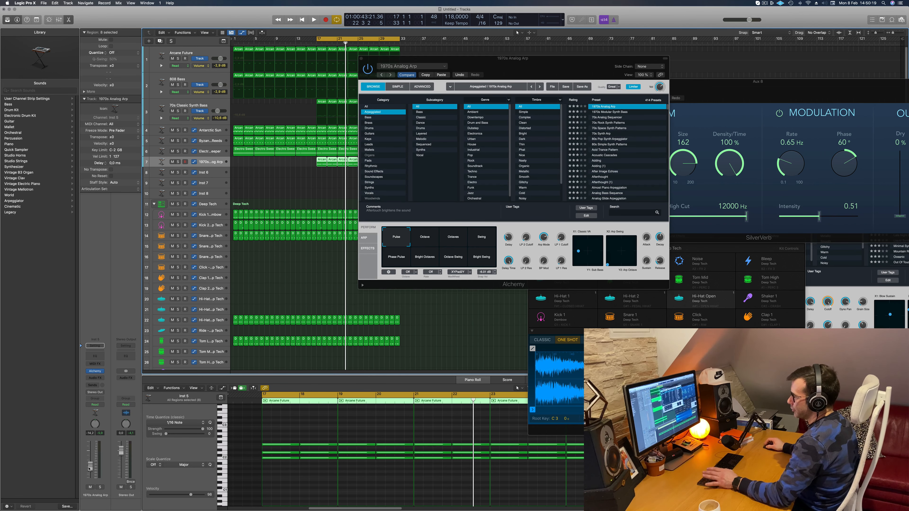
key(space)
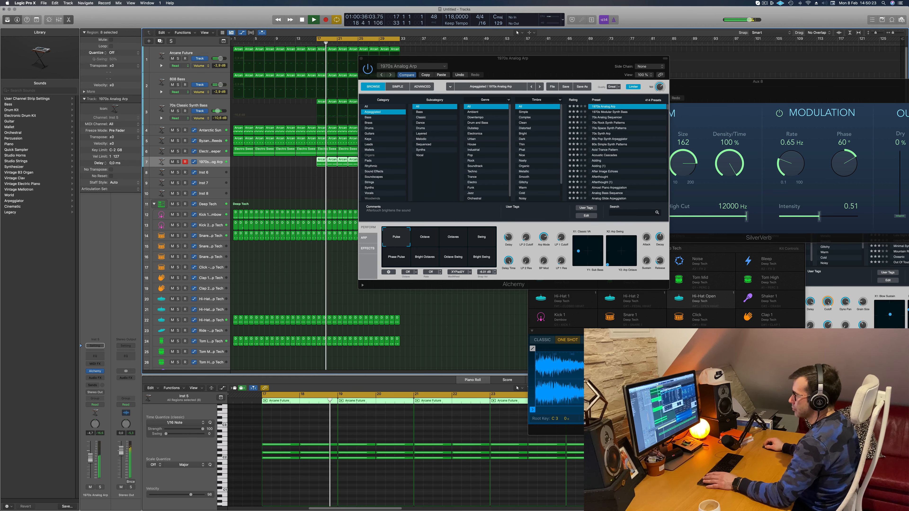
click(100, 487)
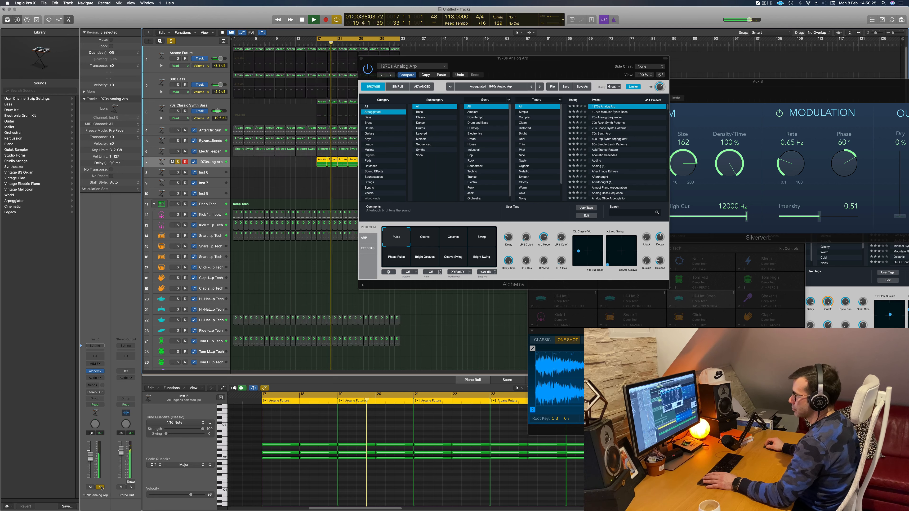
click(100, 487)
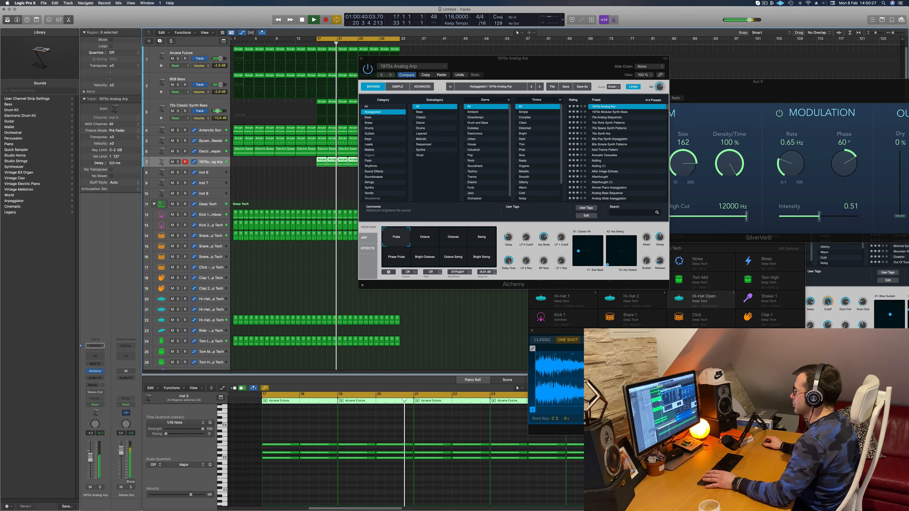
drag(570, 62, 626, 52)
key(space)
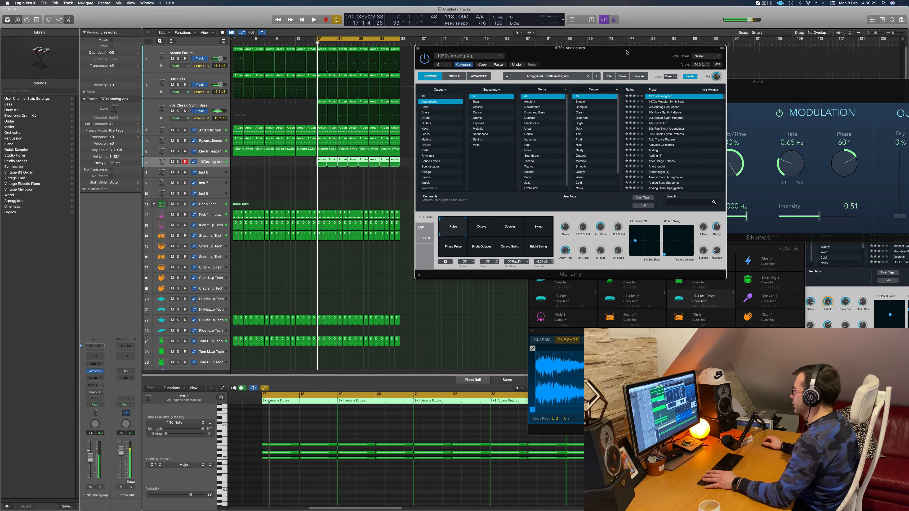
Step: Try the 70s Synth Arp and Ancient Titan presets in Alchemy from bar 17, lowering the track's volume for Ancient Titan
click(656, 124)
key(space)
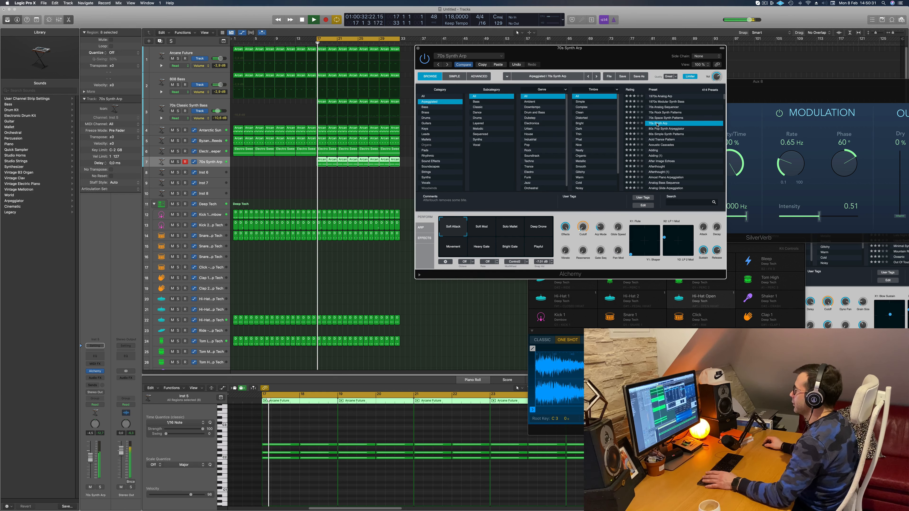
scroll(668, 130, down, 4)
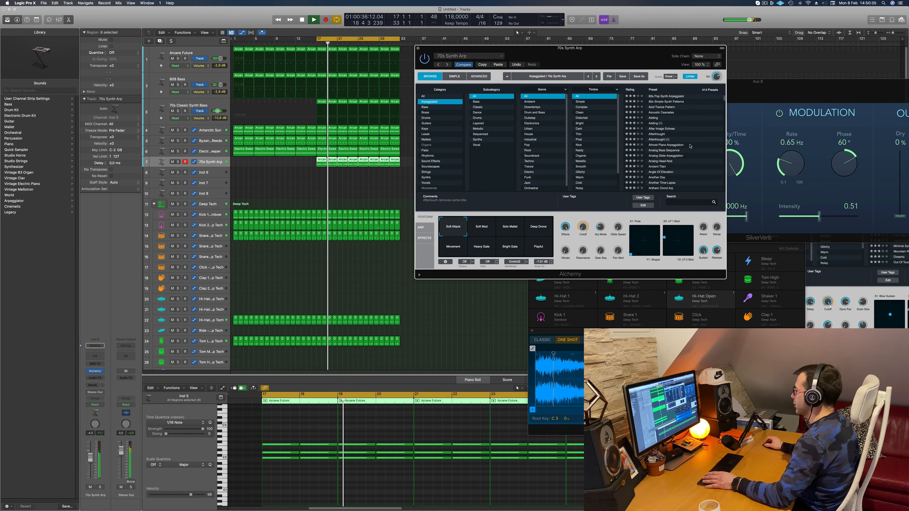
click(673, 166)
key(space)
key(space)
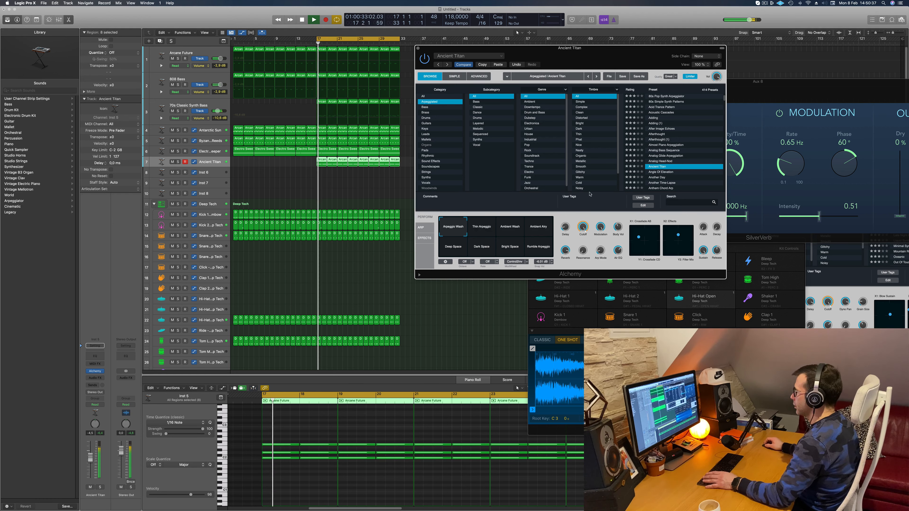
drag(91, 458, 92, 465)
key(space)
key(space)
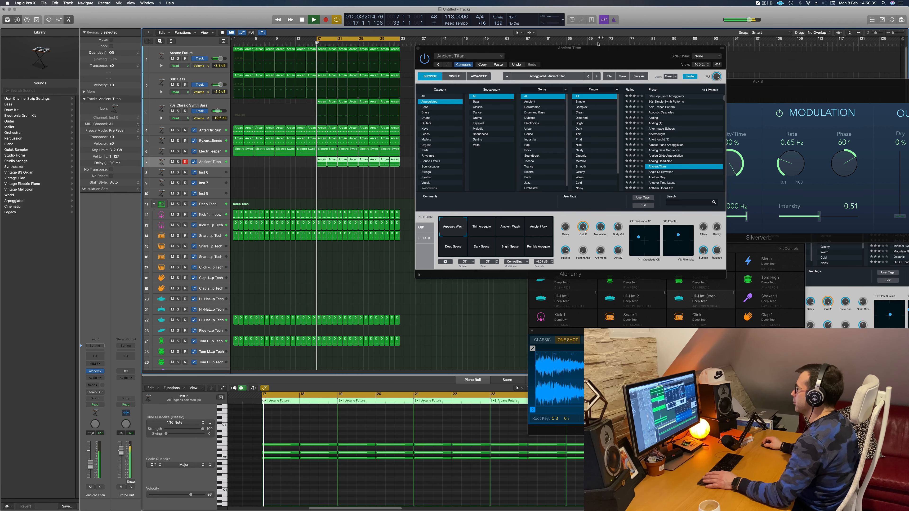
Step: Try the Big Anthem Arp and Blue Laser Lead presets against the mix from bar 17, then close the Alchemy window
drag(596, 48, 593, 47)
scroll(702, 133, down, 10)
scroll(702, 133, down, 4)
click(653, 160)
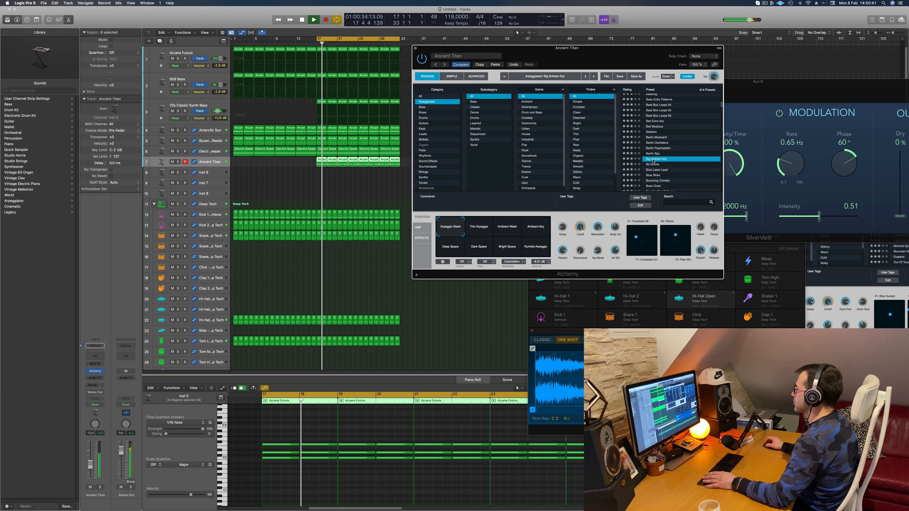
key(space)
key(space)
scroll(681, 150, down, 2)
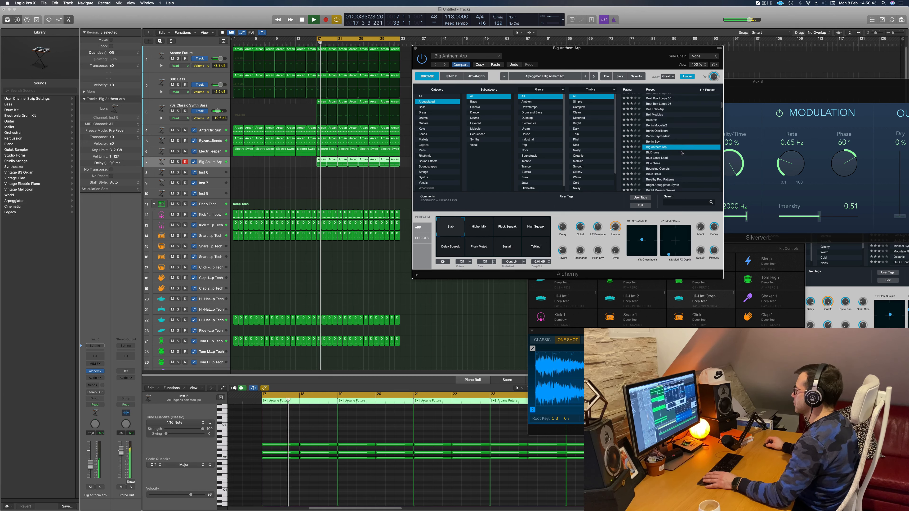
click(661, 158)
key(space)
key(space)
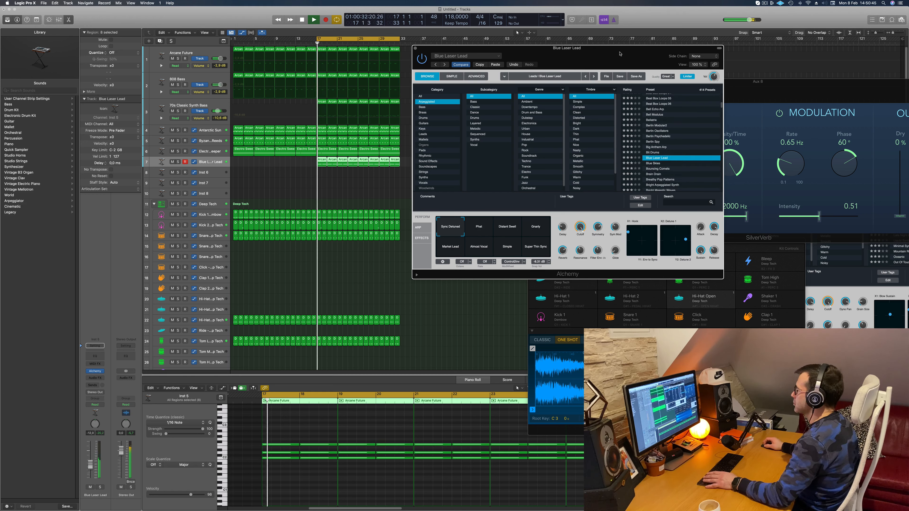
click(415, 48)
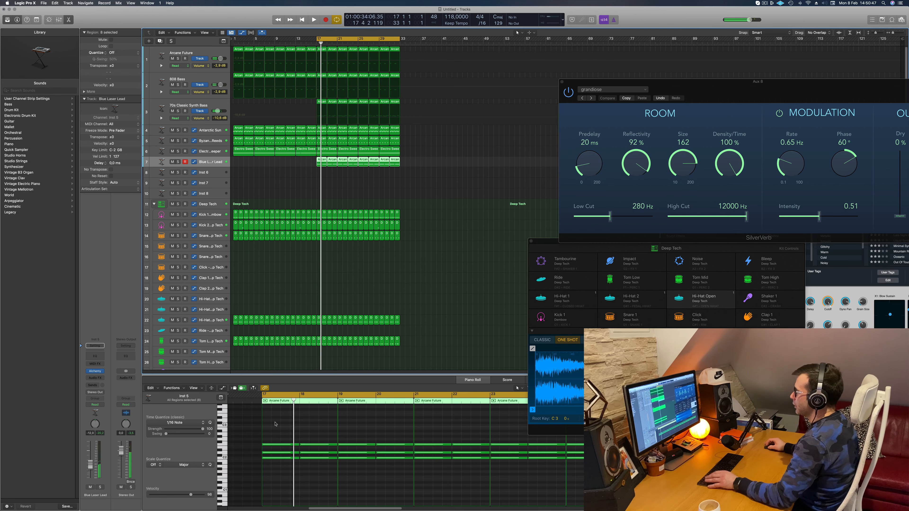
Step: Shorten all the chord notes in the Inst 5 regions to sixteenth-note stabs and play them back
scroll(289, 455, left, 1)
drag(285, 436, 805, 475)
drag(300, 445, 269, 448)
key(space)
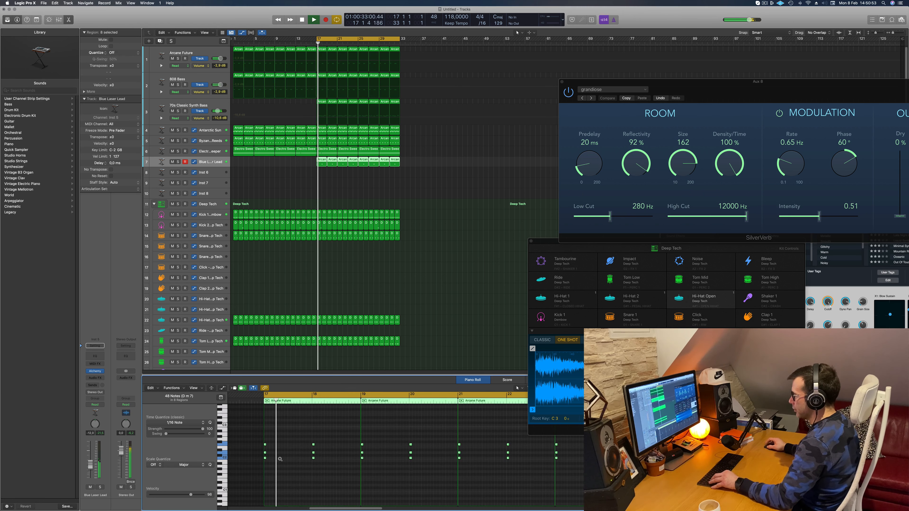
Step: Copy all the chord stabs one beat and one sixteenth later, and copy the duplicates onward by the same spacing
scroll(283, 453, up, 3)
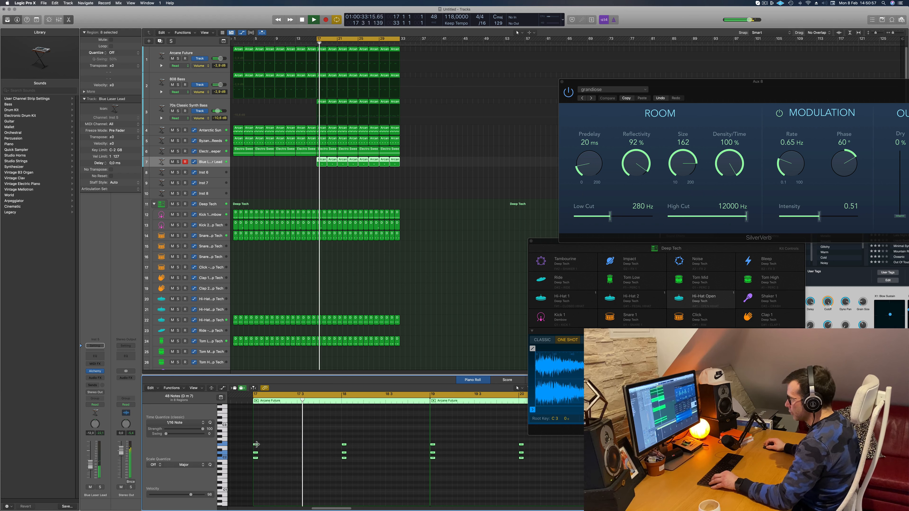
drag(261, 447, 288, 448)
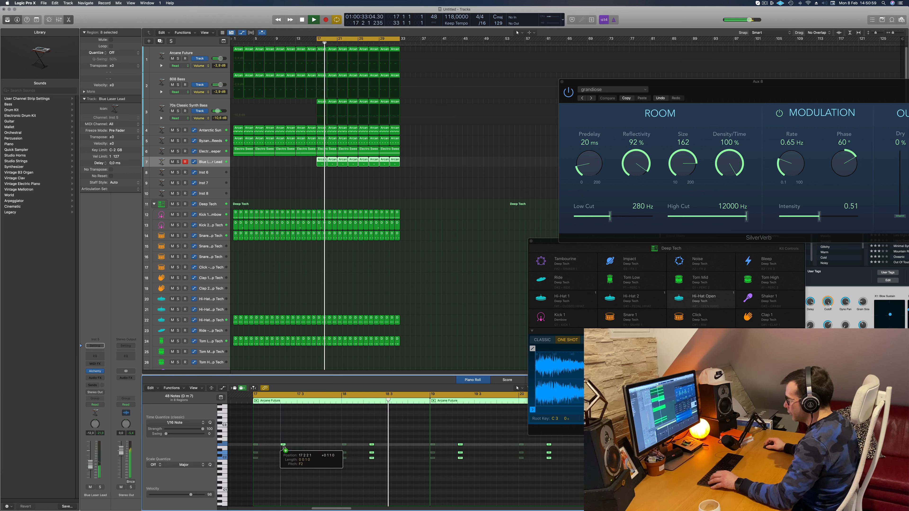
scroll(336, 453, left, 2)
key(space)
key(space)
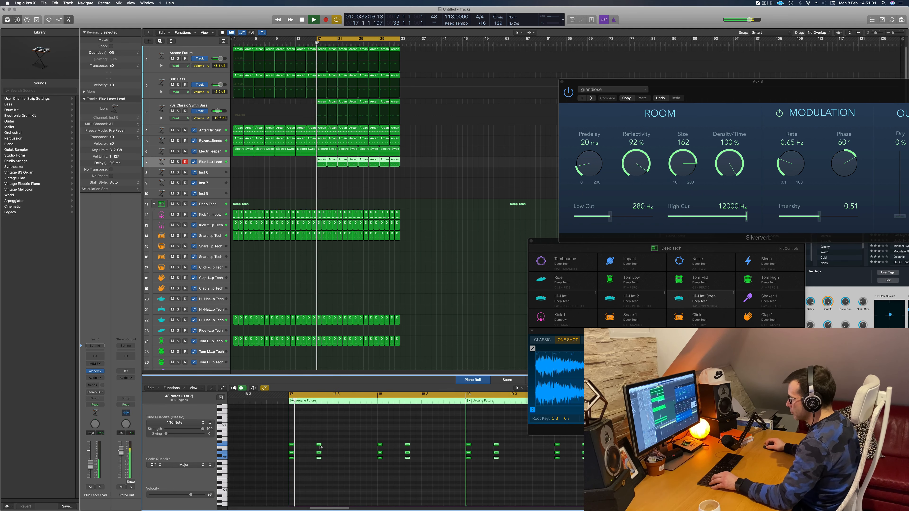
drag(318, 445, 343, 446)
scroll(343, 446, left, 4)
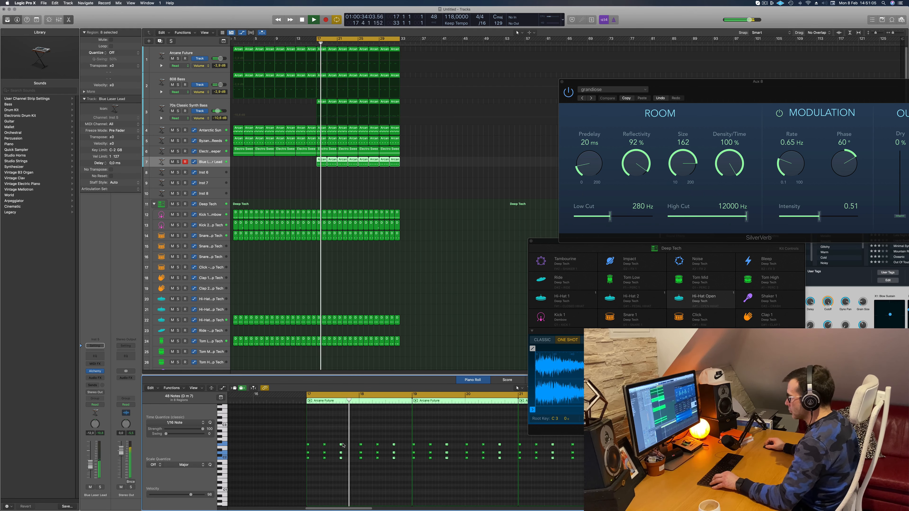
scroll(343, 445, right, 2)
scroll(343, 445, left, 3)
scroll(343, 445, right, 2)
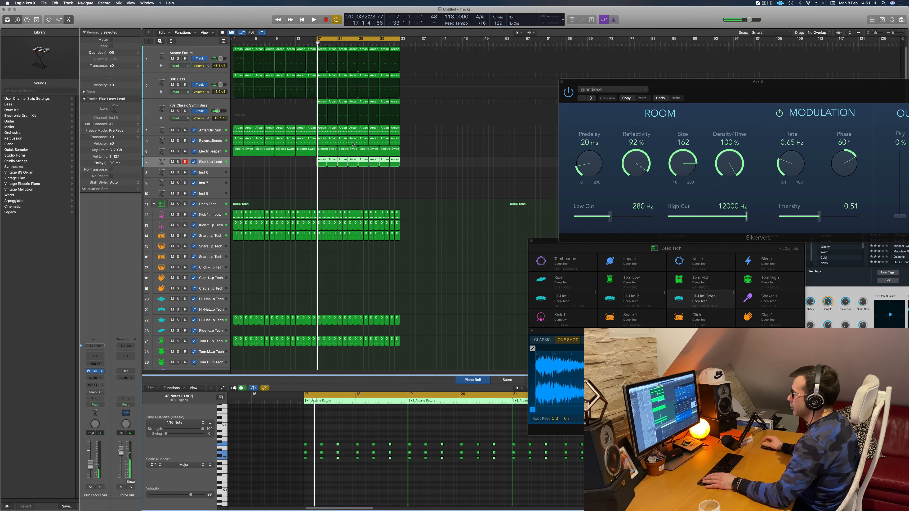
Step: Reopen Alchemy on the Inst 5 track and try the Bright Majestic Waves preset with the stab pattern
key(space)
drag(590, 57, 525, 82)
key(space)
key(space)
key(space)
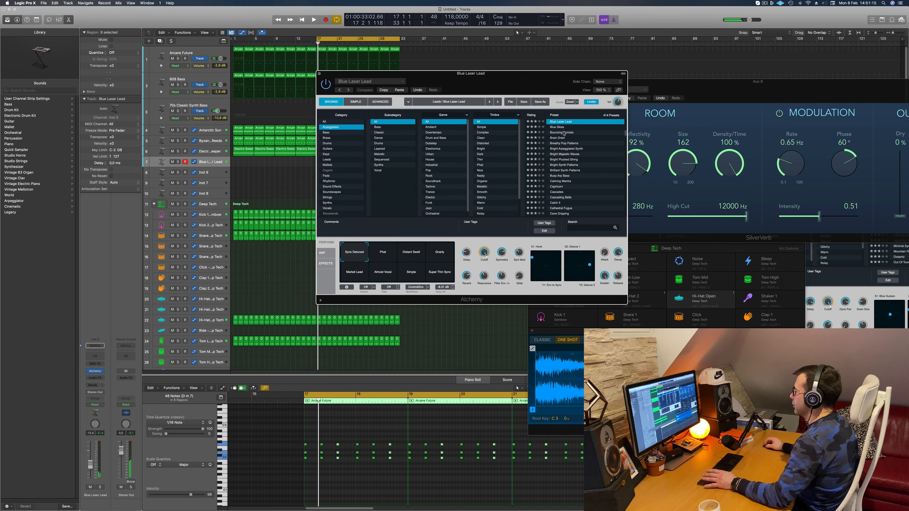
click(565, 154)
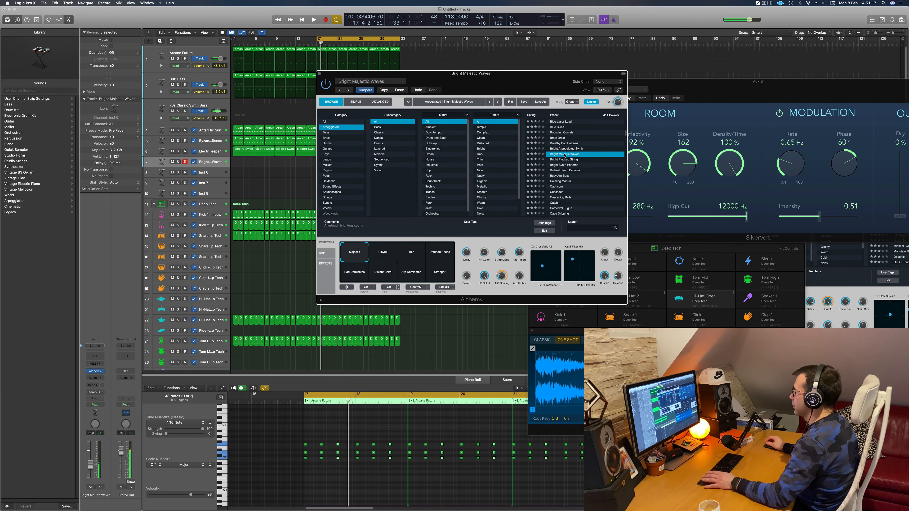
drag(340, 73, 380, 70)
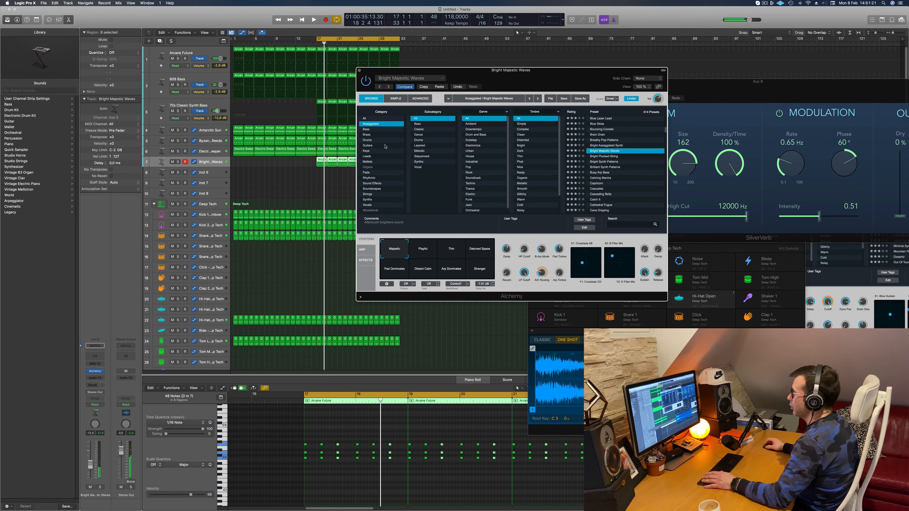
Step: Show the Guitars category in Alchemy and load the Epic Guitar Hall preset
click(368, 146)
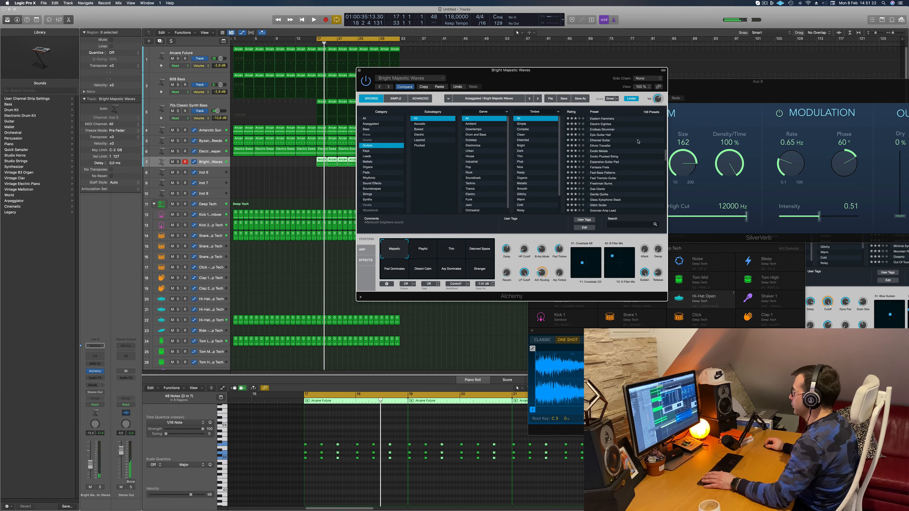
click(608, 135)
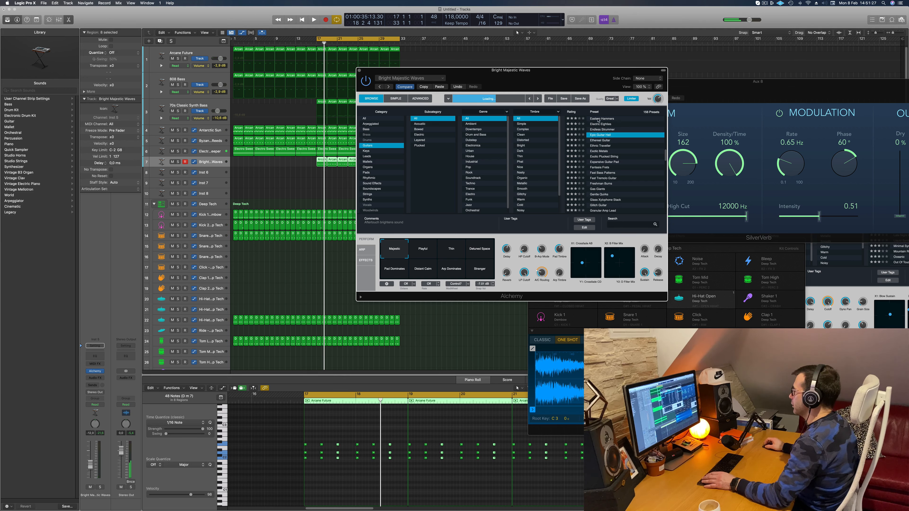
mouse_move(571, 80)
mouse_down()
mouse_move(578, 77)
mouse_move(528, 74)
mouse_move(602, 66)
mouse_move(559, 88)
mouse_up()
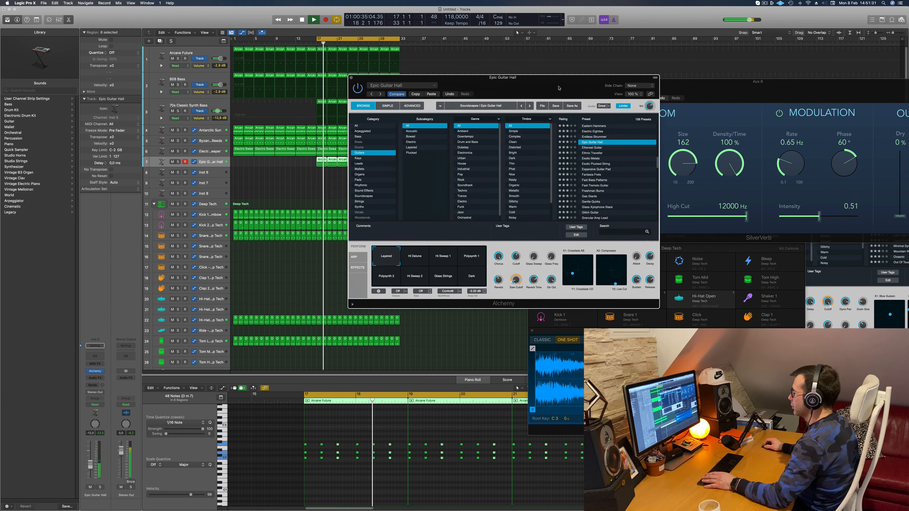
Step: Try Epic Guitar Hall's Hi Detune, Polysynth 2, Polysynth 1 and Dark snapshots, checking Dark both soloed and in the mix
click(425, 262)
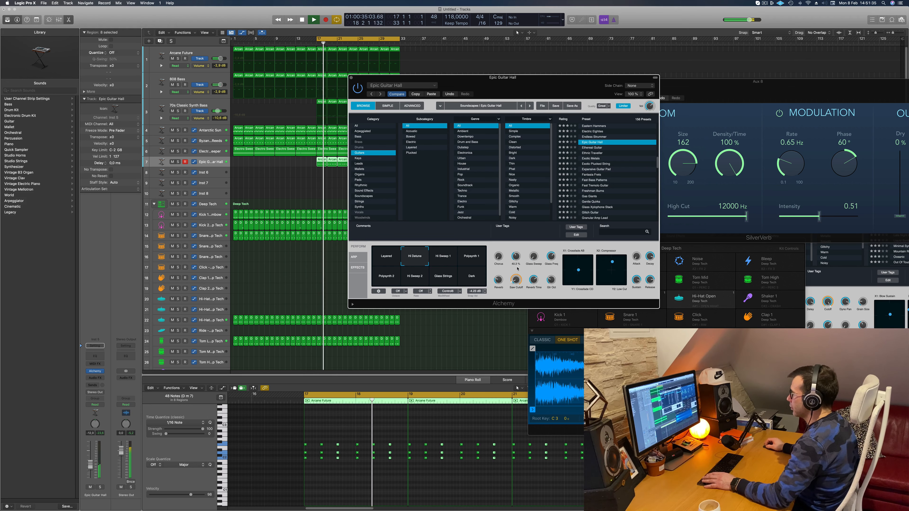
click(387, 278)
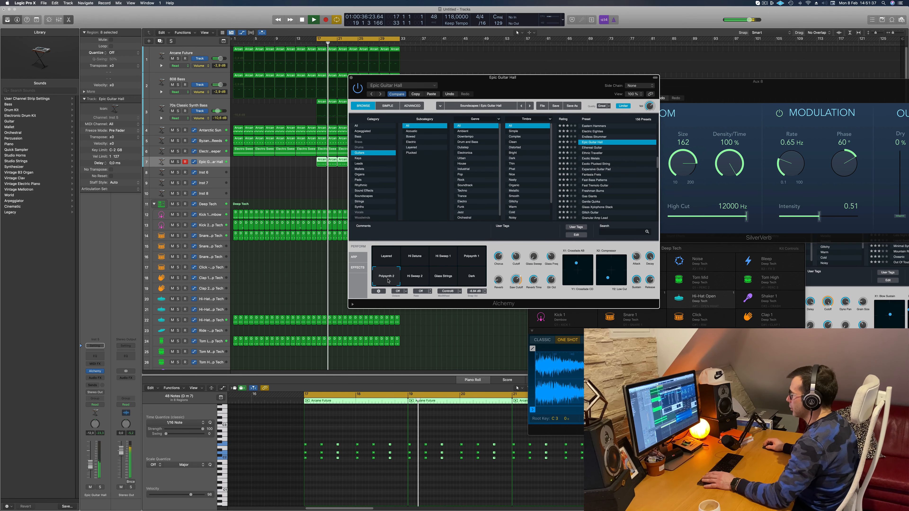
drag(526, 90, 582, 111)
click(533, 279)
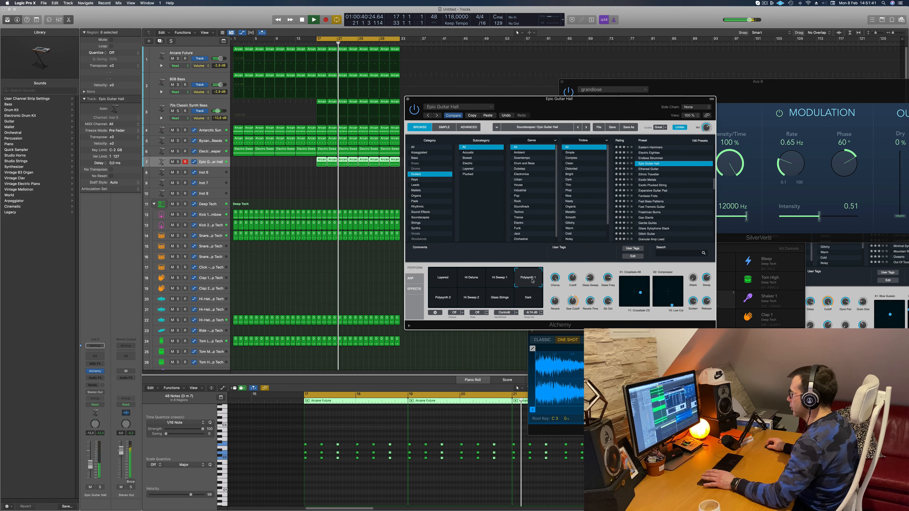
click(530, 303)
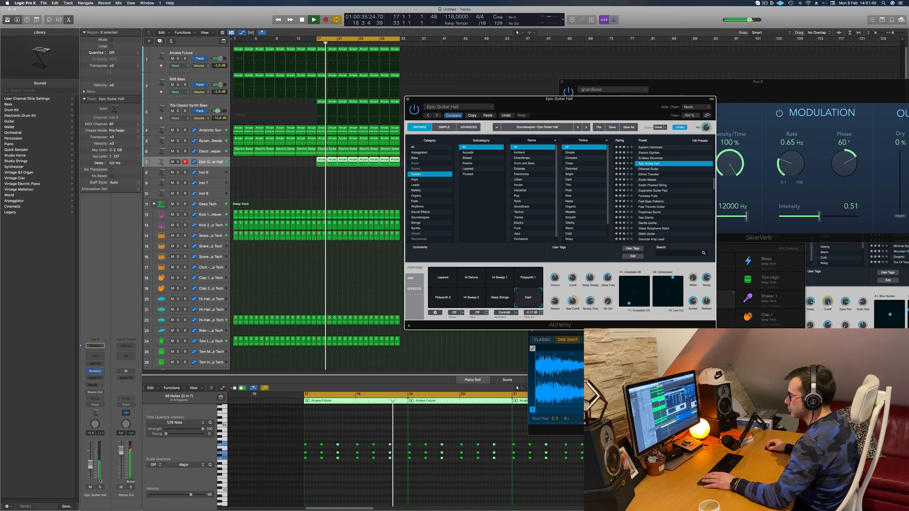
click(99, 487)
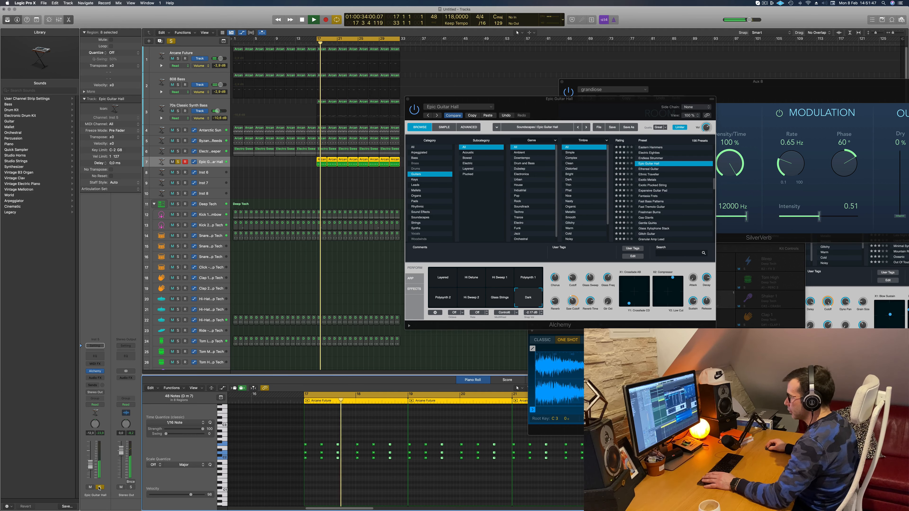
click(99, 487)
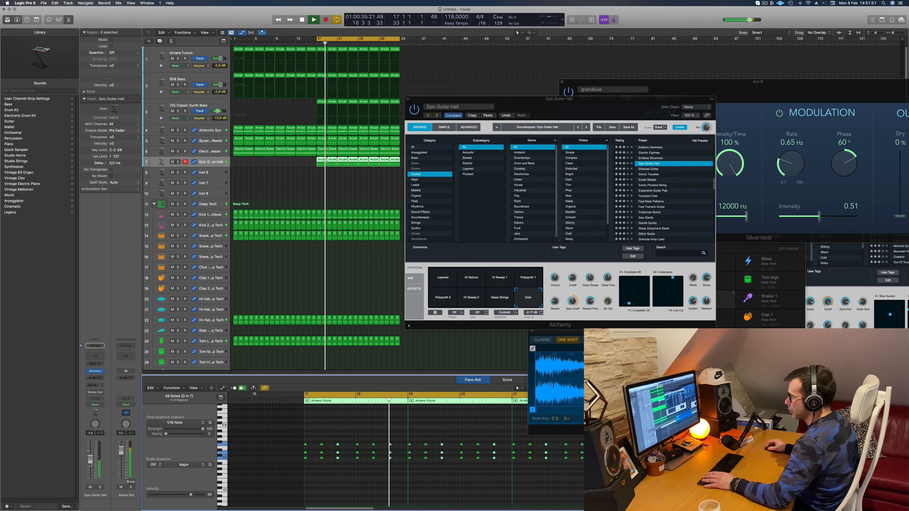
Step: Load the Exotic Metals guitar preset, replay from bar 17 and lower the track's volume
drag(616, 112, 674, 89)
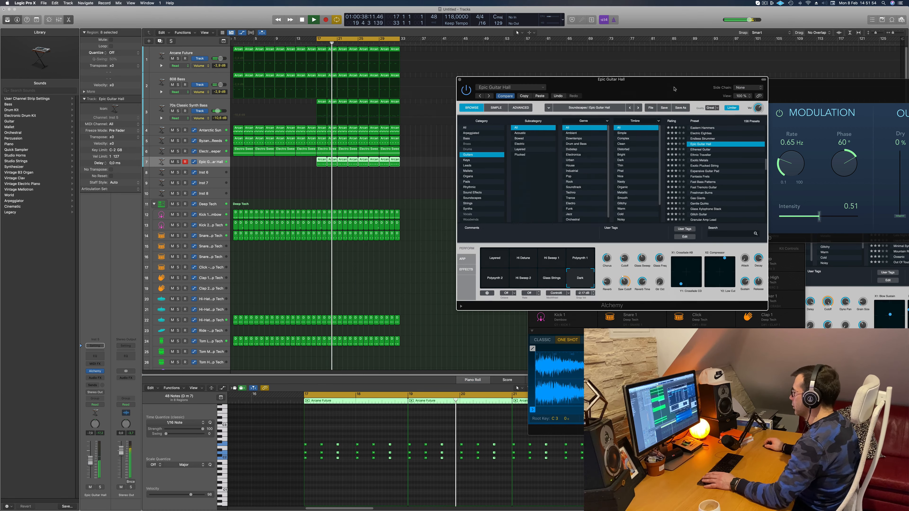
click(699, 161)
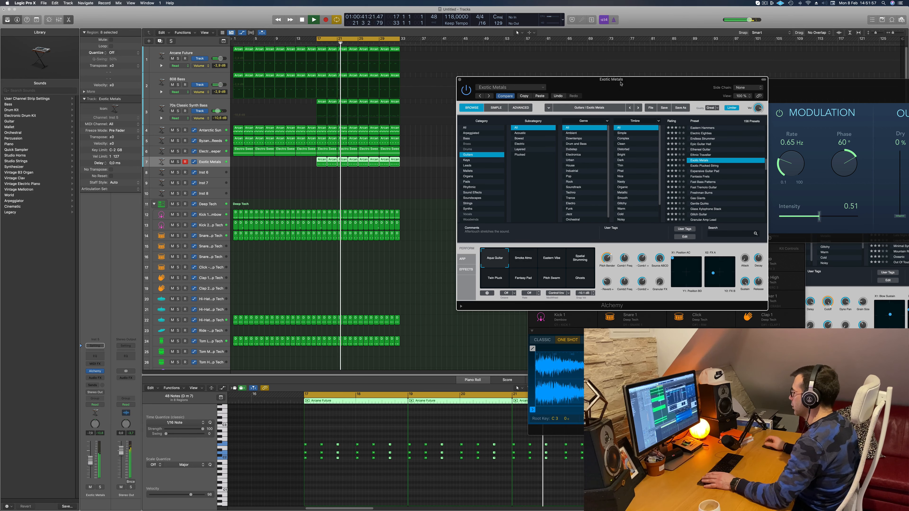
drag(654, 82, 655, 47)
key(space)
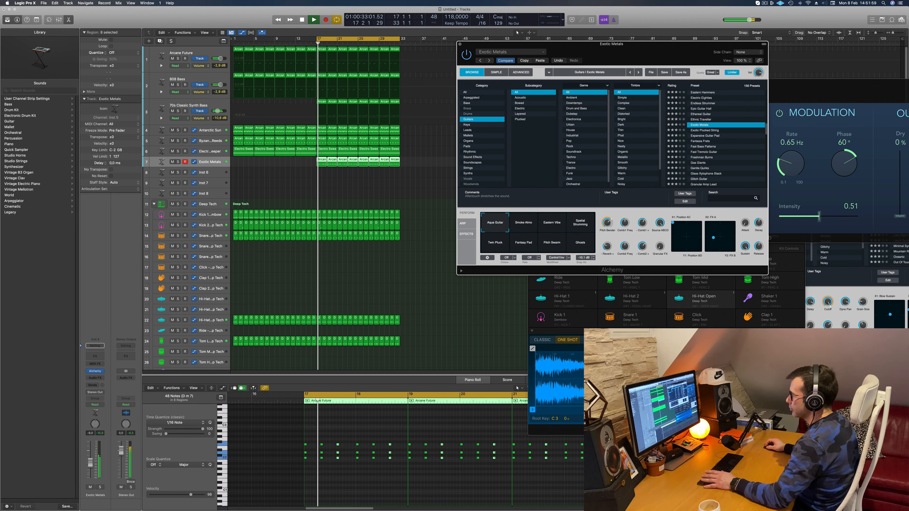
drag(90, 463, 91, 469)
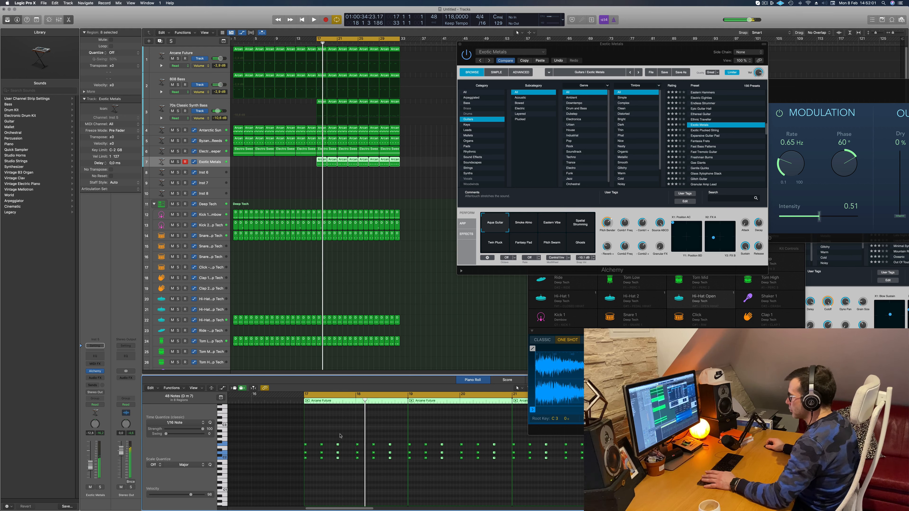
Step: Delete the third chord stab in the first two-bar region and replay the passage
key(space)
key(space)
drag(340, 436, 337, 469)
key(BackSpace)
key(space)
key(space)
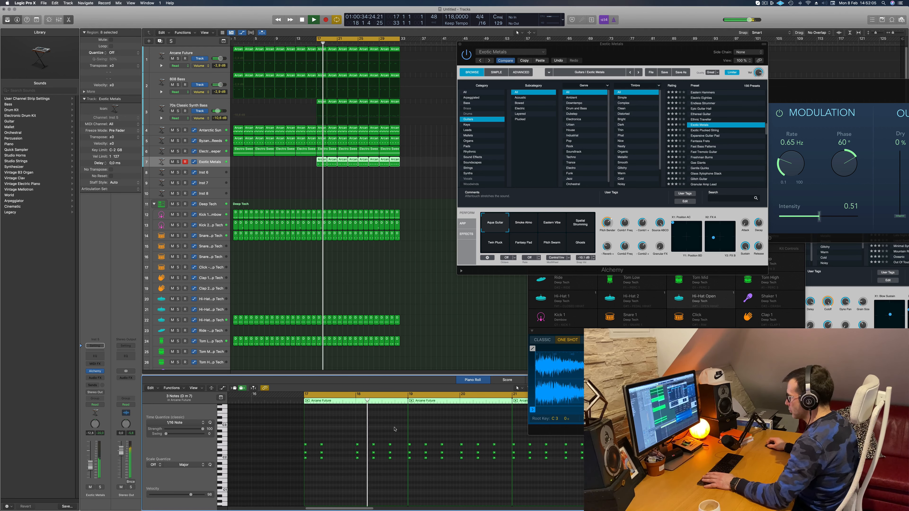
Step: Delete the first stab of bar 18 and the last stab of the first two-bar region
key(space)
key(space)
drag(354, 436, 362, 464)
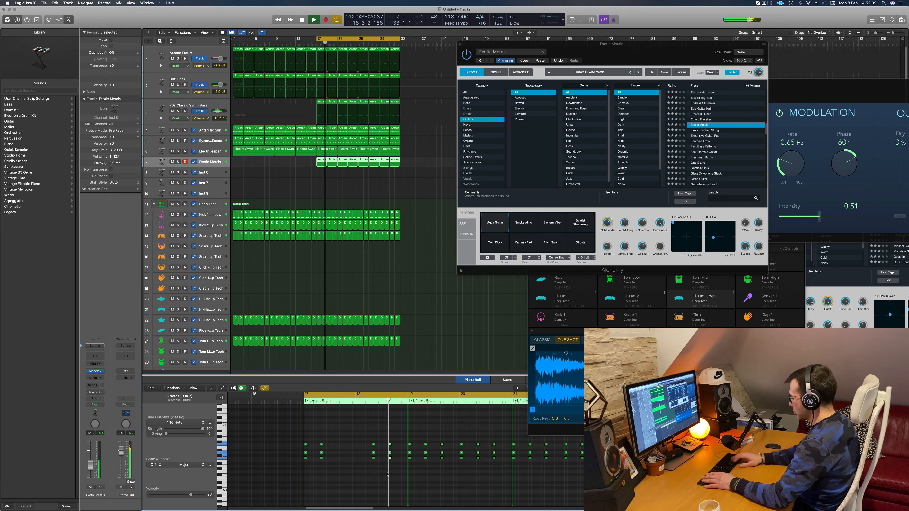
key(Delete)
key(Return)
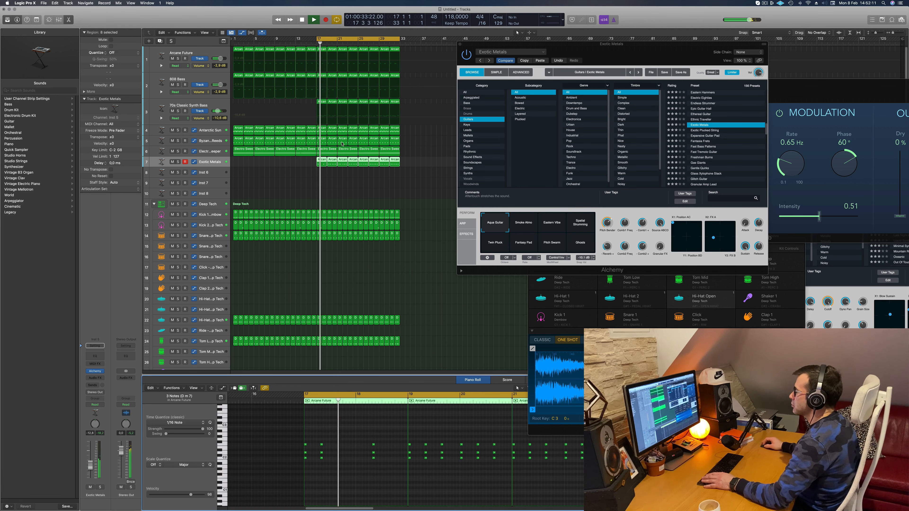
Step: Delete the seven repeated regions after bar 19 on the Exotic Metals track and replay the remaining two-bar region
drag(333, 175, 408, 161)
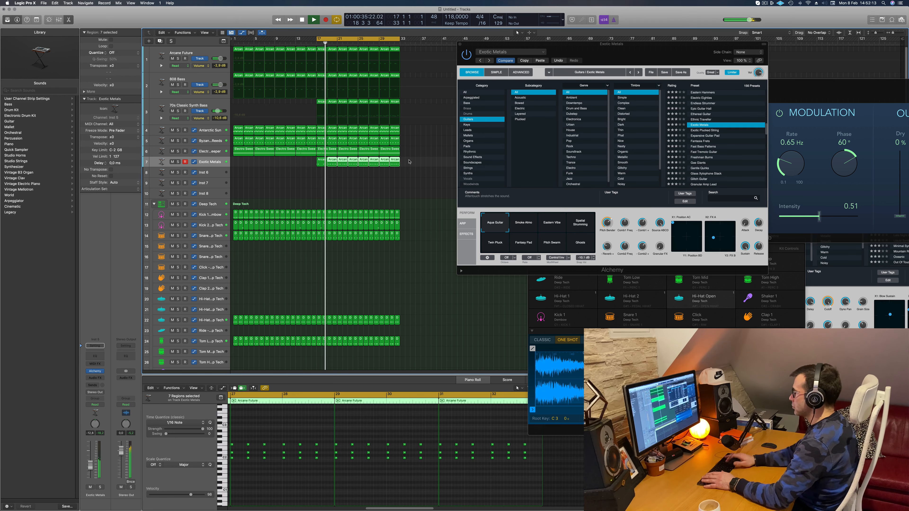
key(Delete)
key(space)
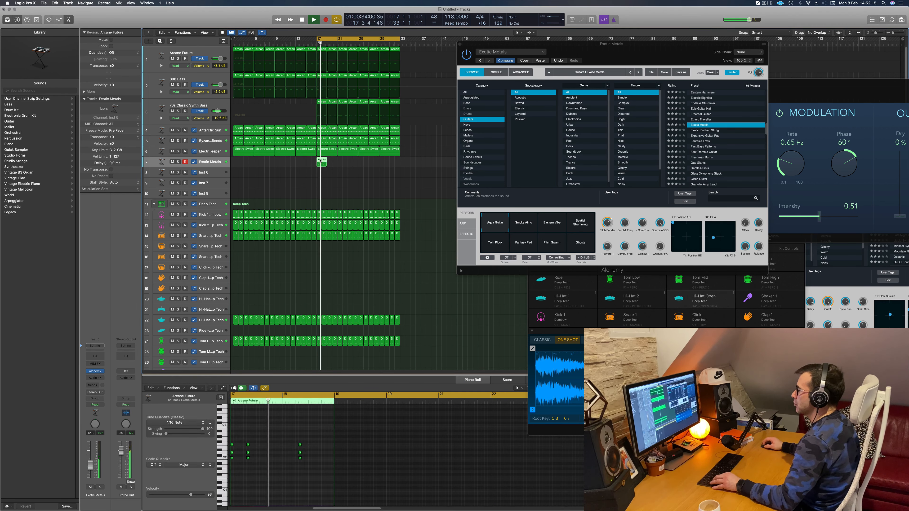
Step: Copy the two-bar chord-stab region repeatedly on the Exotic Metals track to fill bars 17 to 32
drag(322, 162, 368, 173)
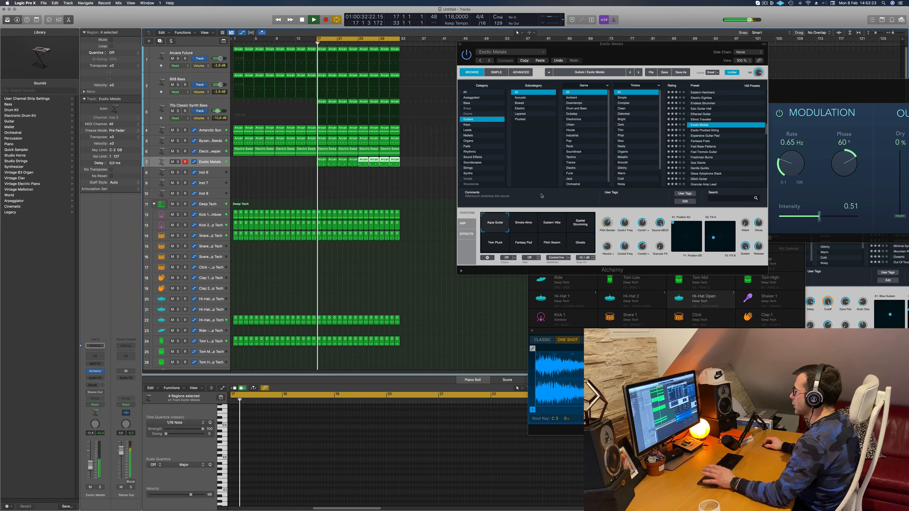
Step: Audition the Exotic Metals performance snapshots from Smoke Atmo through Pitch Swarm while looping from bar 17
click(526, 223)
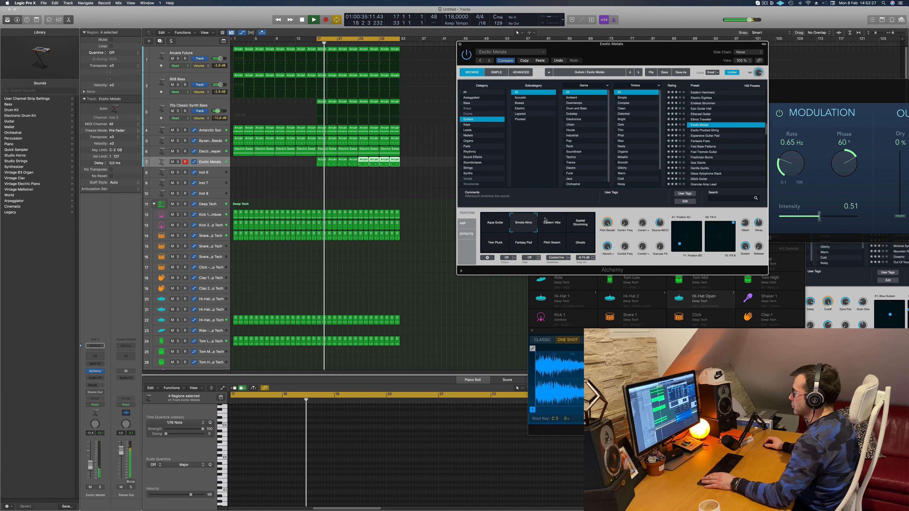
click(549, 225)
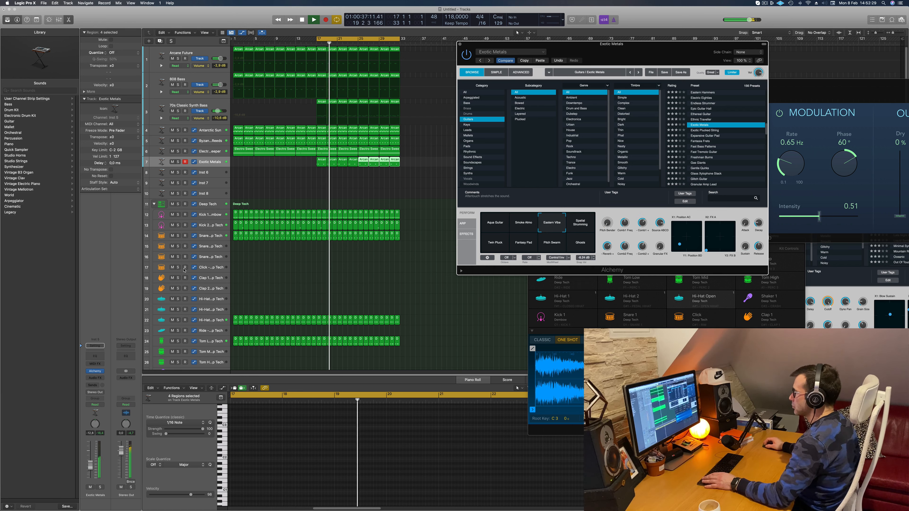
key(space)
key(space)
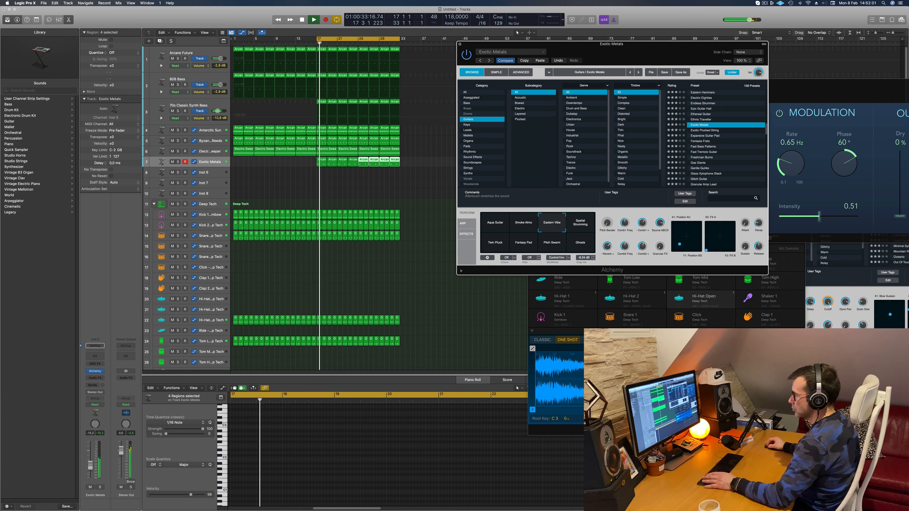
drag(90, 465, 90, 465)
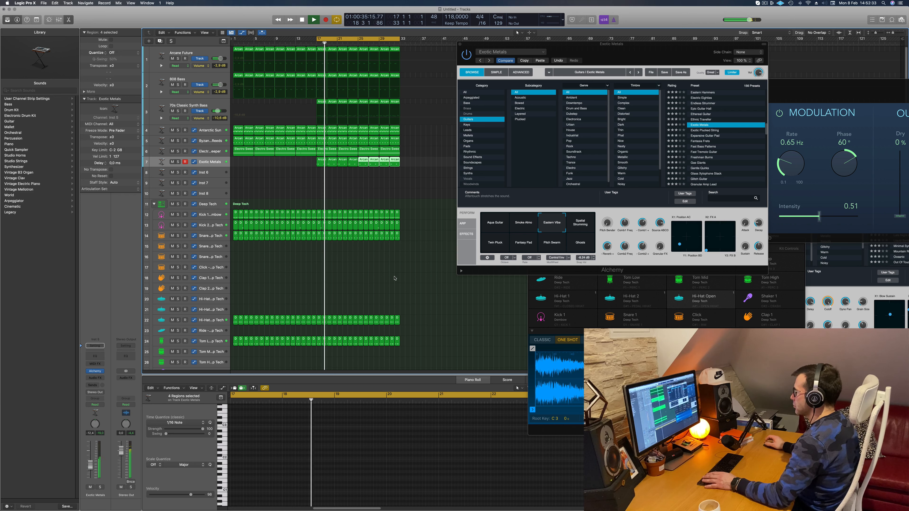
key(space)
click(580, 224)
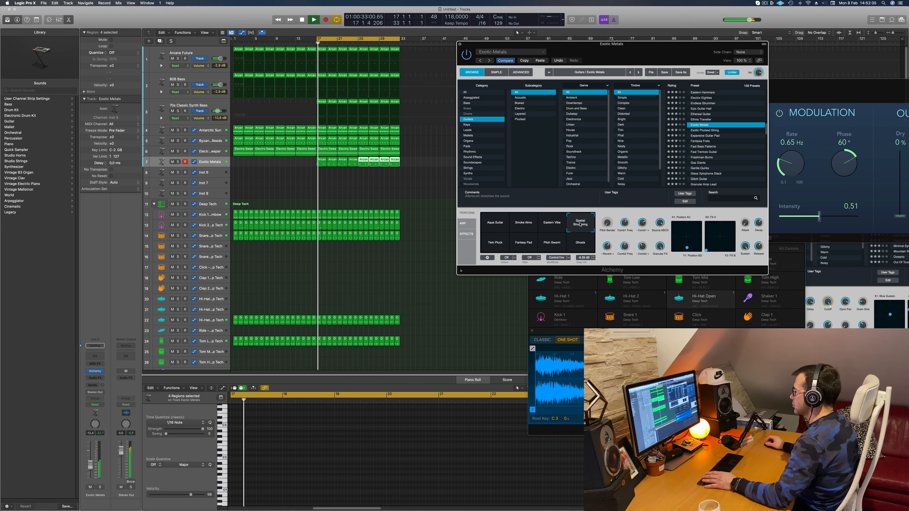
click(494, 246)
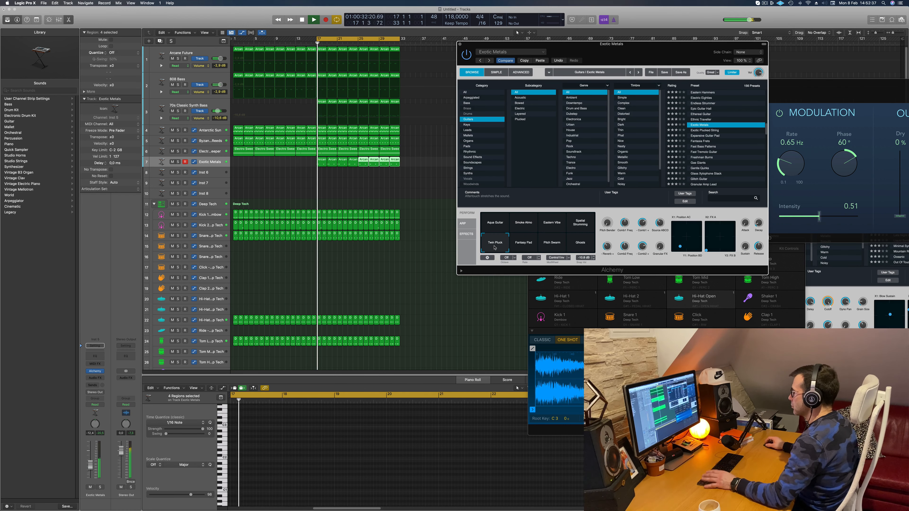
click(523, 244)
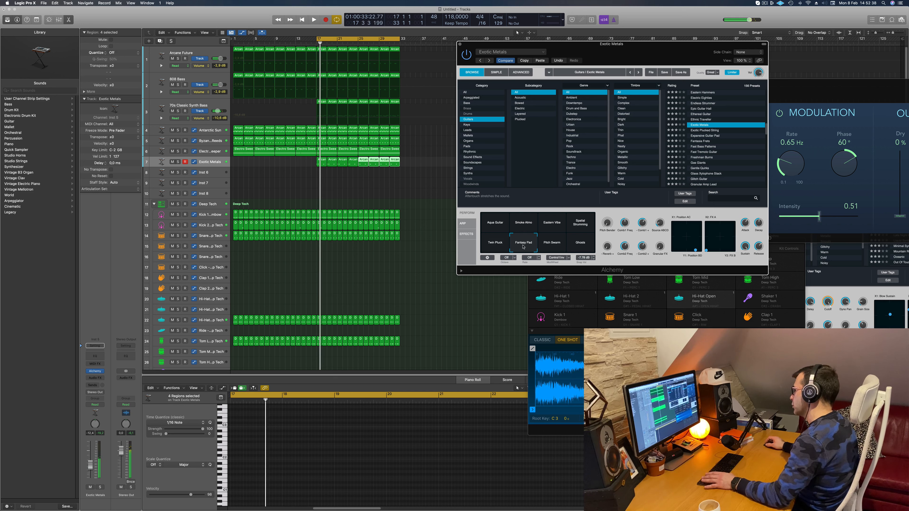
click(550, 245)
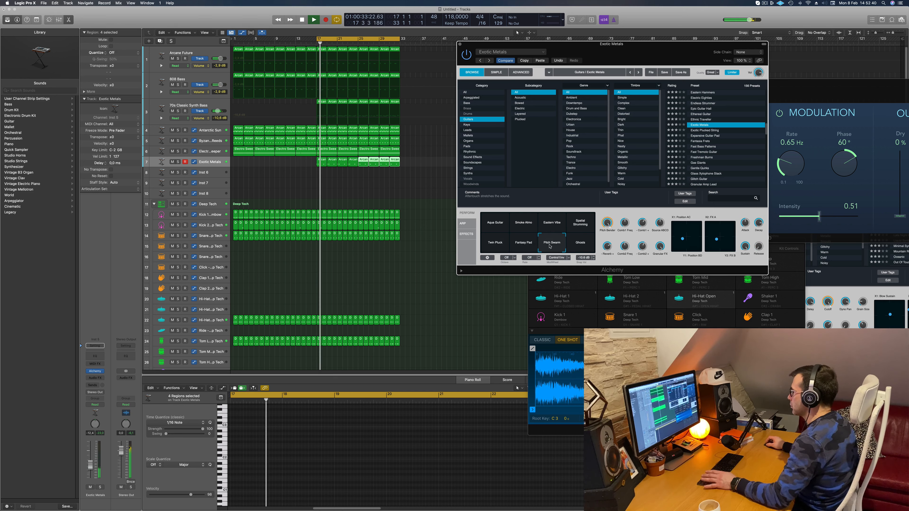
Step: Load the Fantasia Frets preset on the chord-stab track and raise the track's volume
click(703, 141)
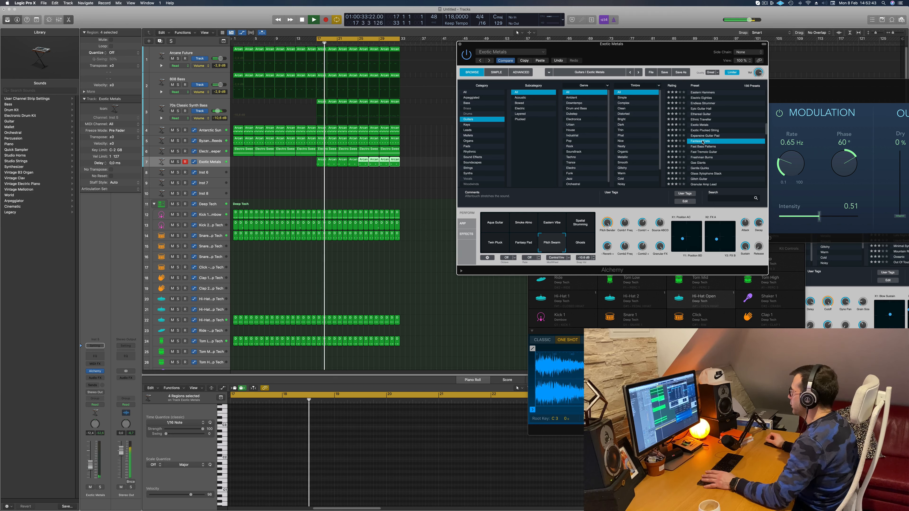
drag(648, 42, 605, 52)
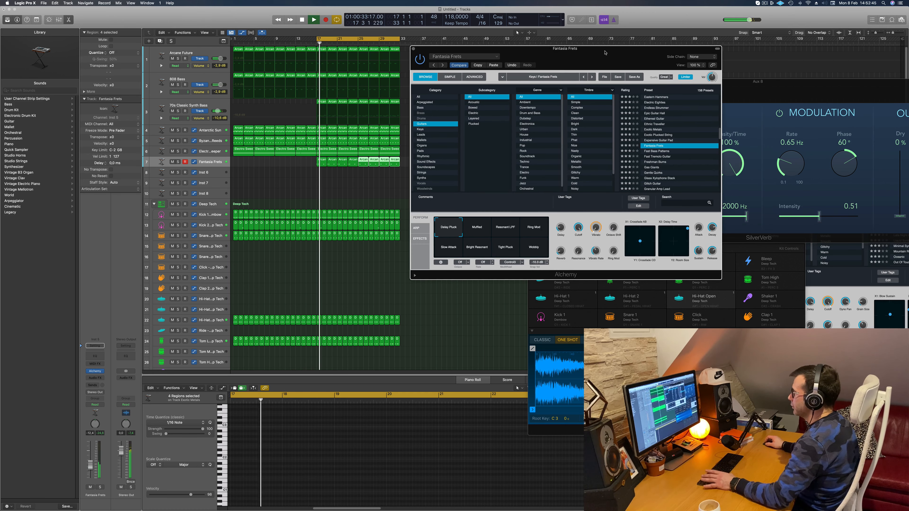
drag(90, 467, 90, 460)
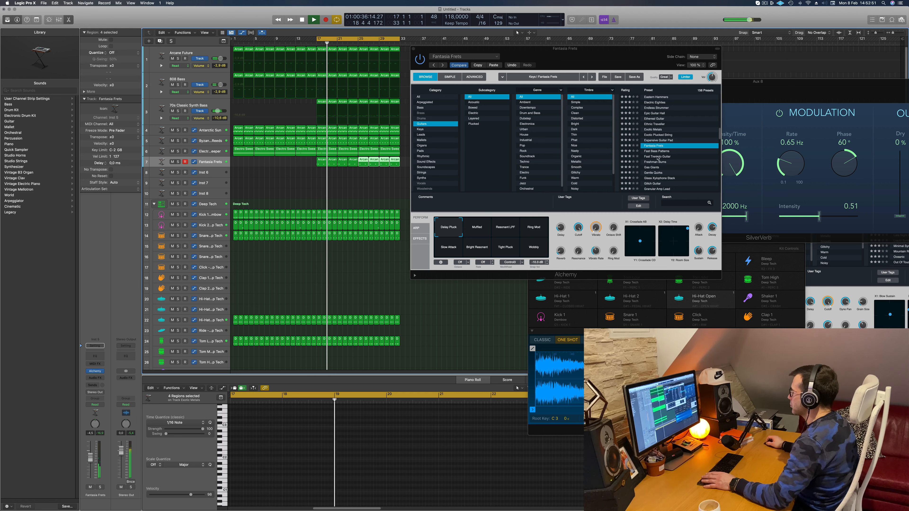
Step: Nudge the second and third chord stabs of the first two-bar region about a sixteenth note forward in time
click(321, 163)
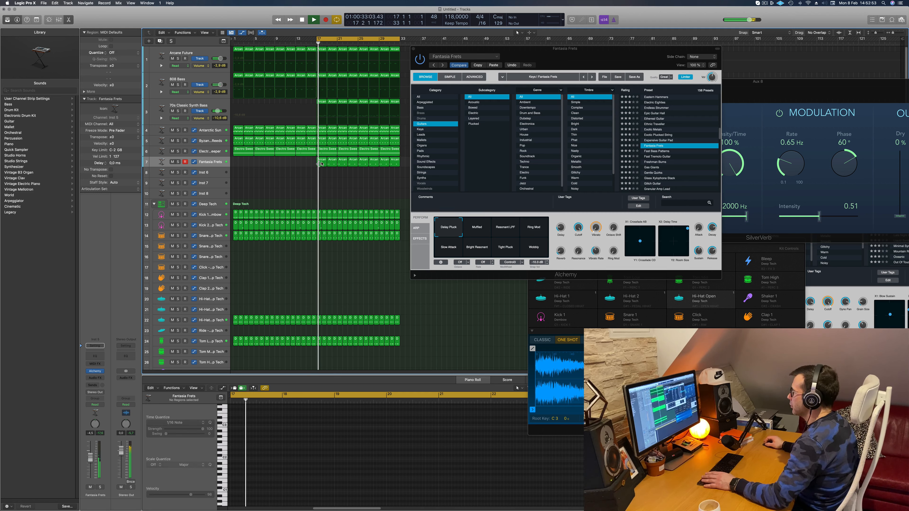
key(space)
scroll(265, 502, up, 3)
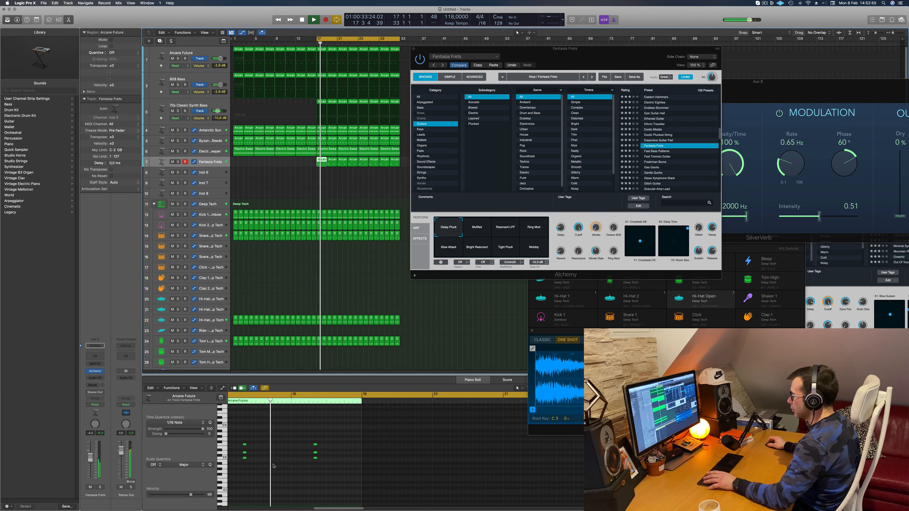
scroll(274, 467, left, 5)
drag(336, 437, 351, 469)
key(Return)
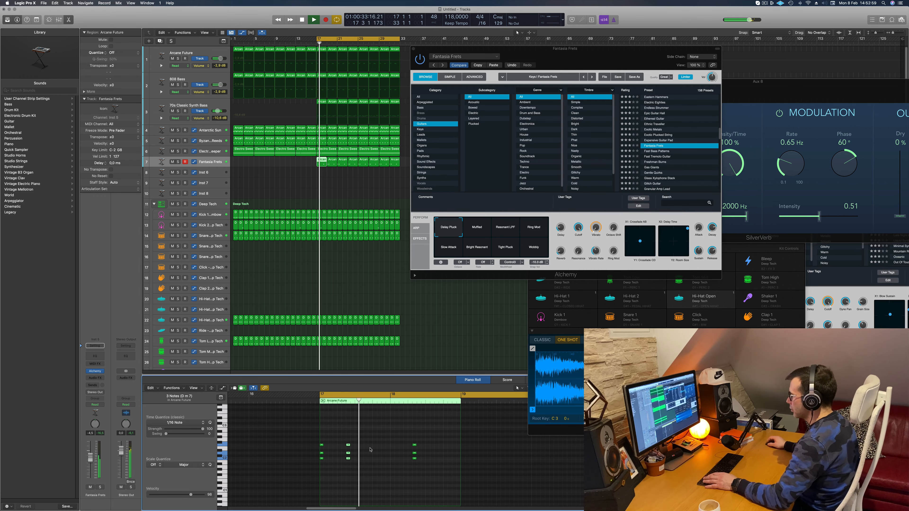
drag(405, 433, 414, 464)
key(Return)
key(alt+Right)
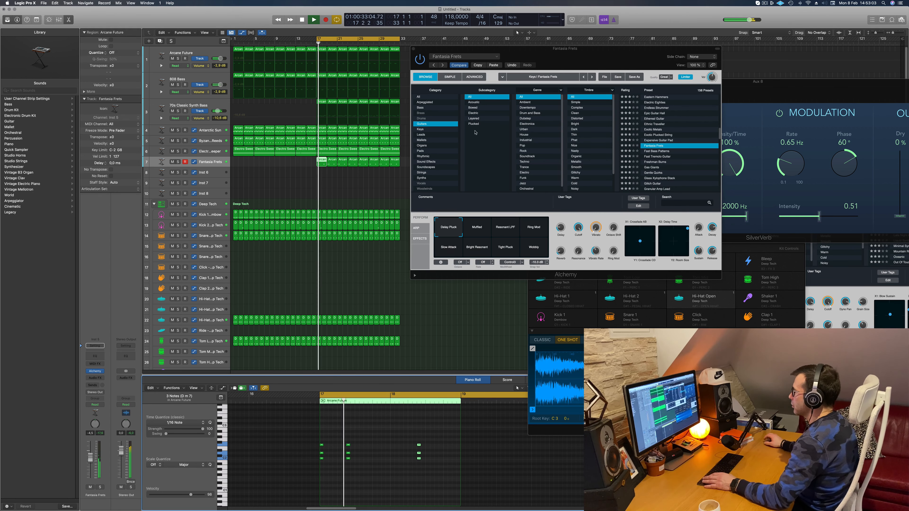
Step: Audition the Freshman Burns and Glitch Guitar presets on the chord-stab track
drag(563, 59, 547, 69)
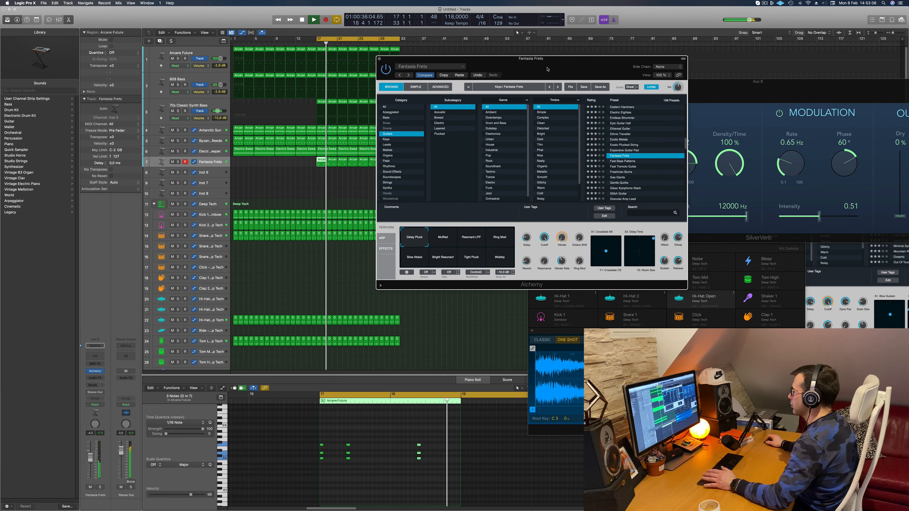
click(619, 172)
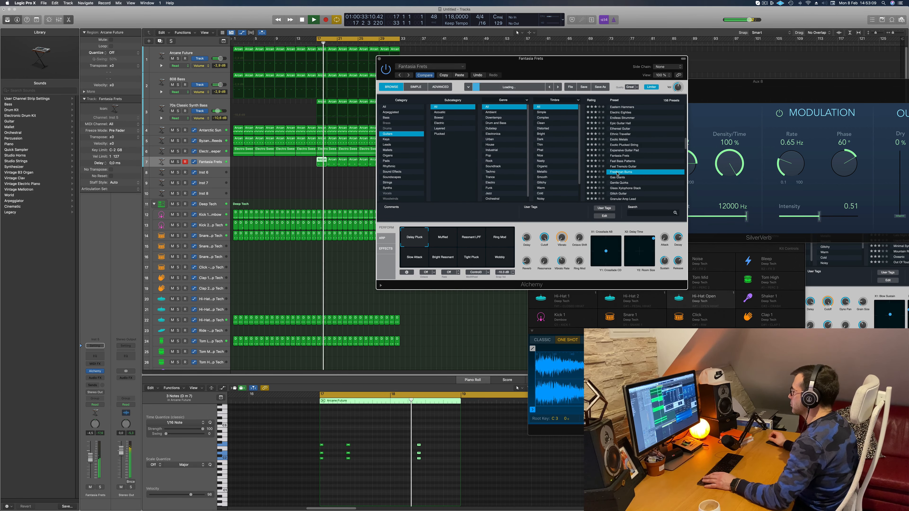
scroll(622, 182, down, 2)
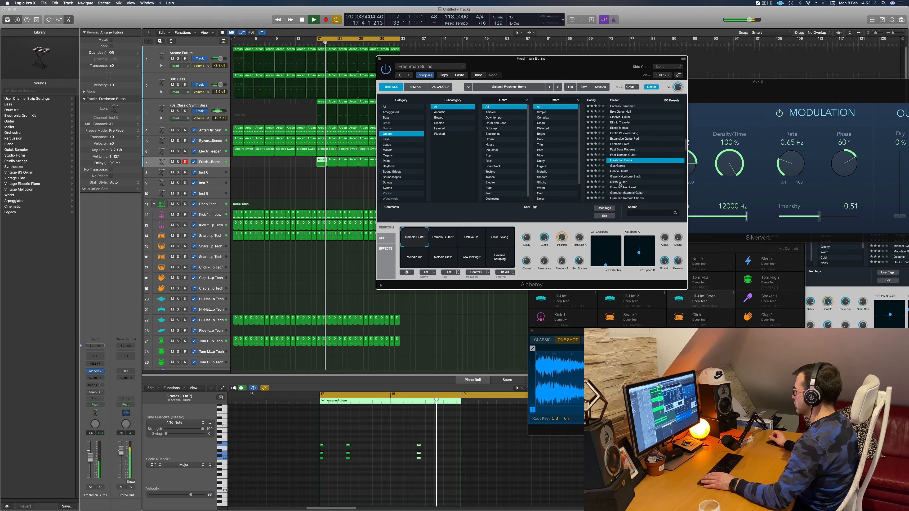
click(620, 182)
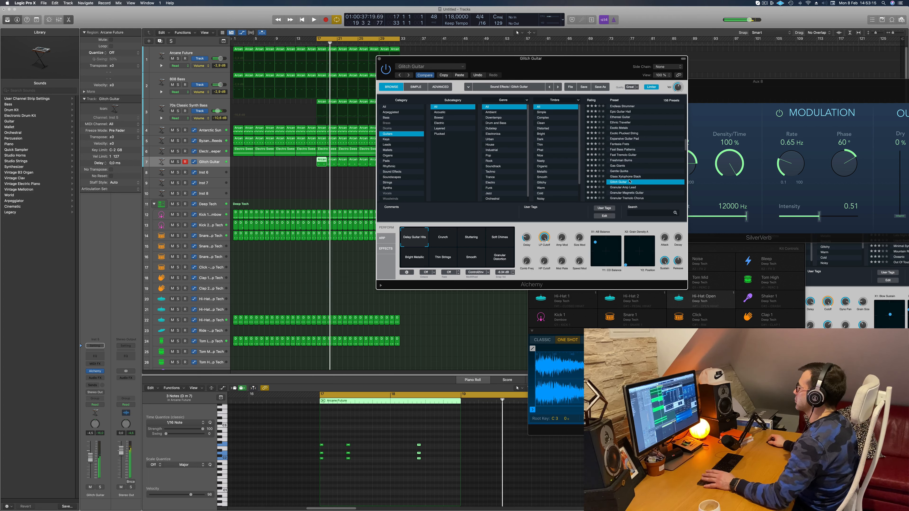
Step: Load the Guitar PM Acoustic preset and replay the loop from bar 17
scroll(644, 169, down, 3)
scroll(648, 161, down, 2)
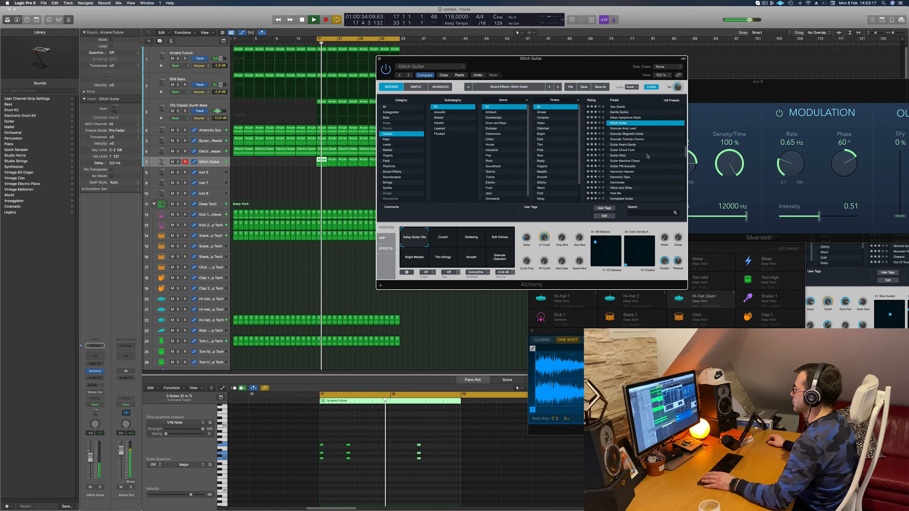
click(634, 166)
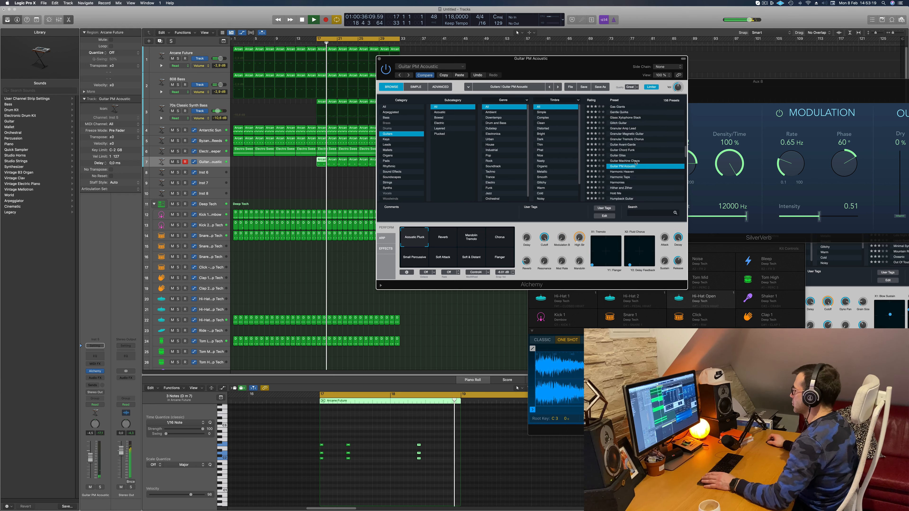
key(space)
key(space)
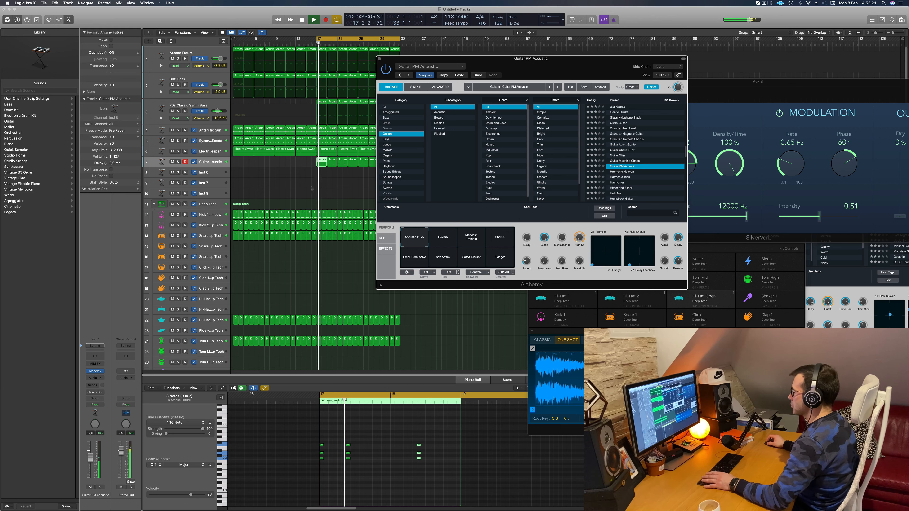
click(93, 460)
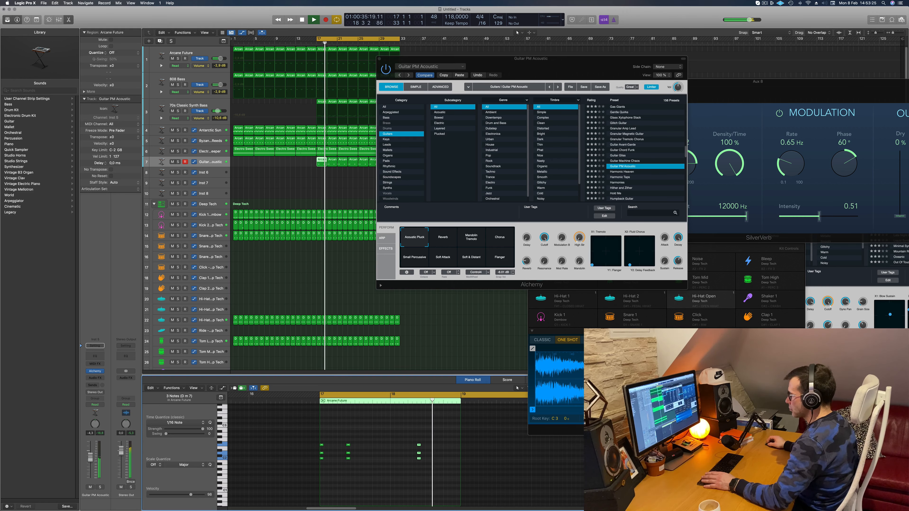
Step: Try the Luscious Bell Layers preset on the chord-stab track
scroll(641, 171, down, 3)
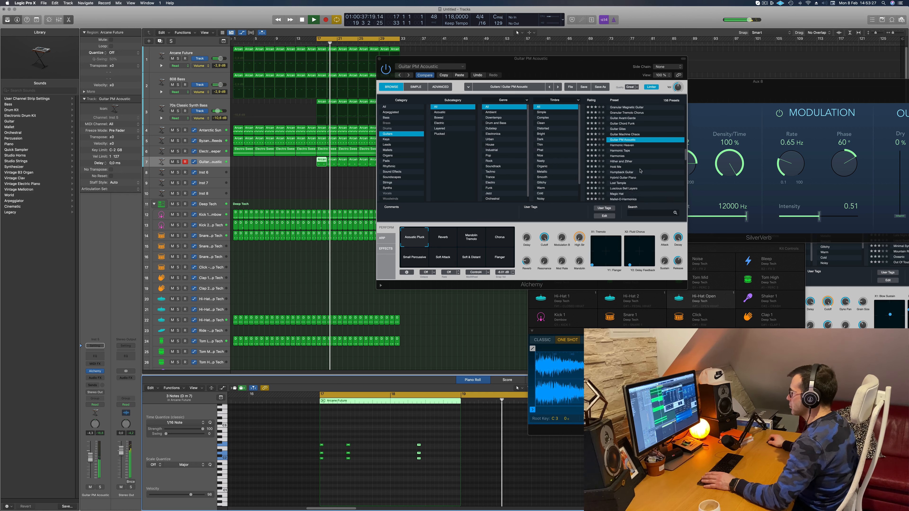
click(620, 195)
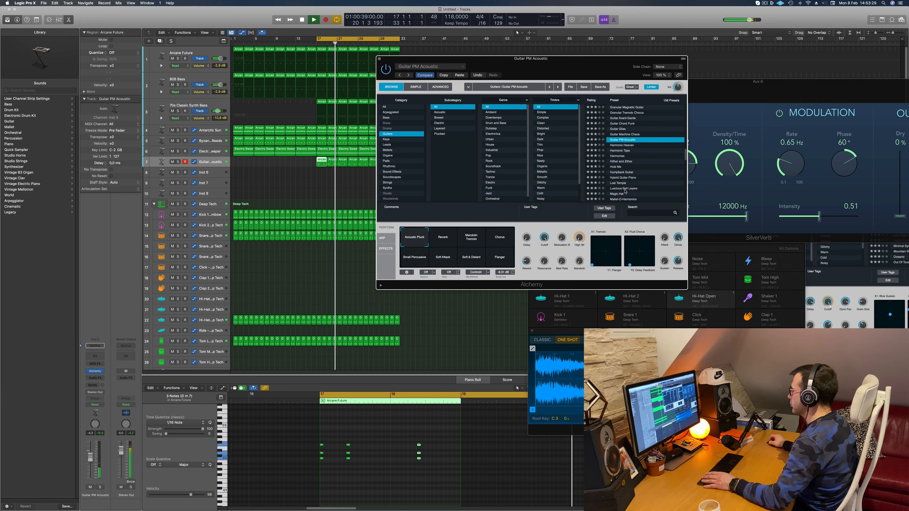
click(624, 188)
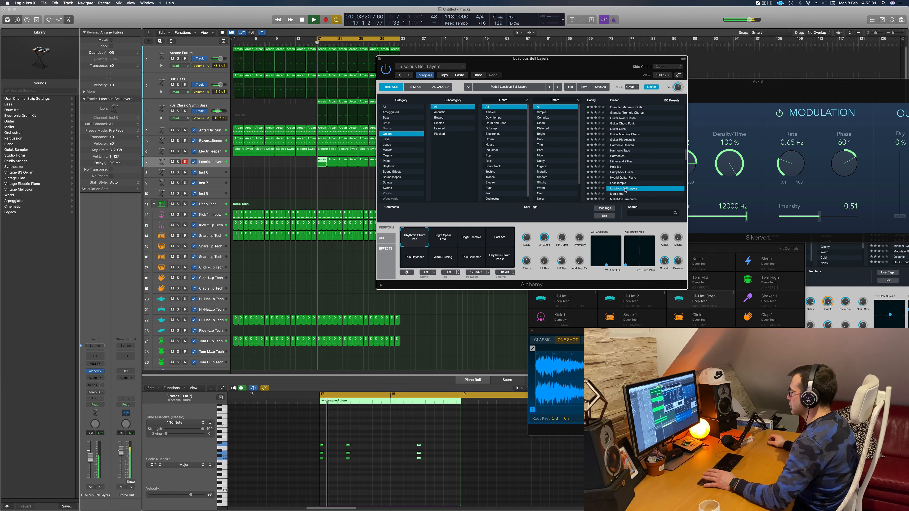
Step: Filter the Alchemy presets to the Organs category and audition Clock Organ from bar 17
click(386, 156)
key(space)
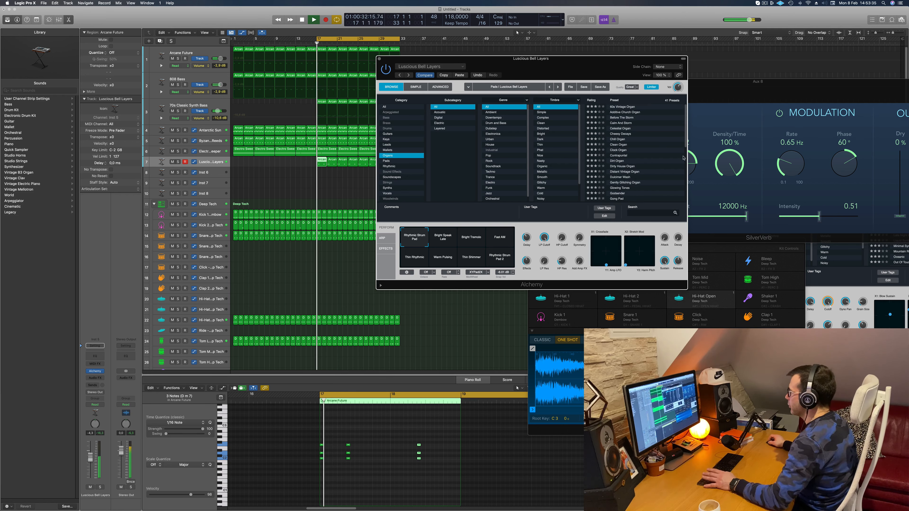
click(611, 151)
key(space)
key(space)
key(space)
key(space)
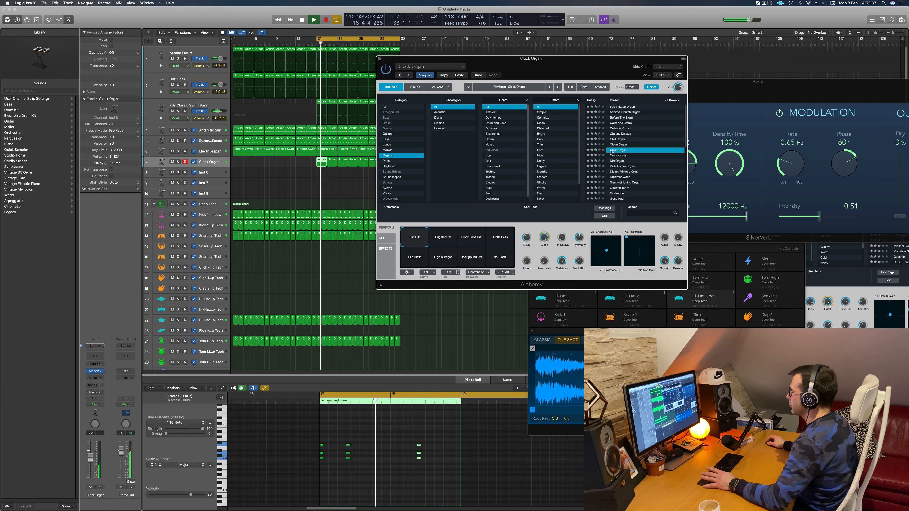
Step: Load the Dulcimer Wash preset and audition the chord-stab track soloed and back in the full mix
scroll(609, 161, down, 2)
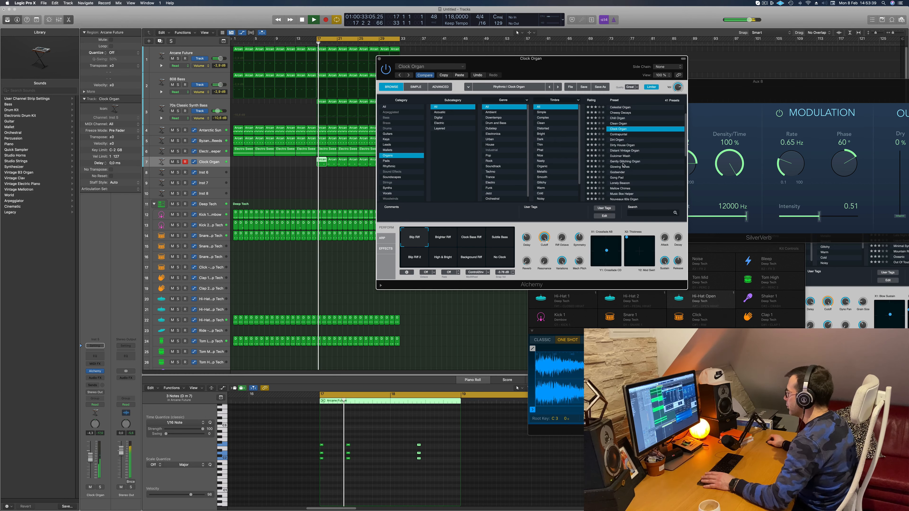
click(621, 158)
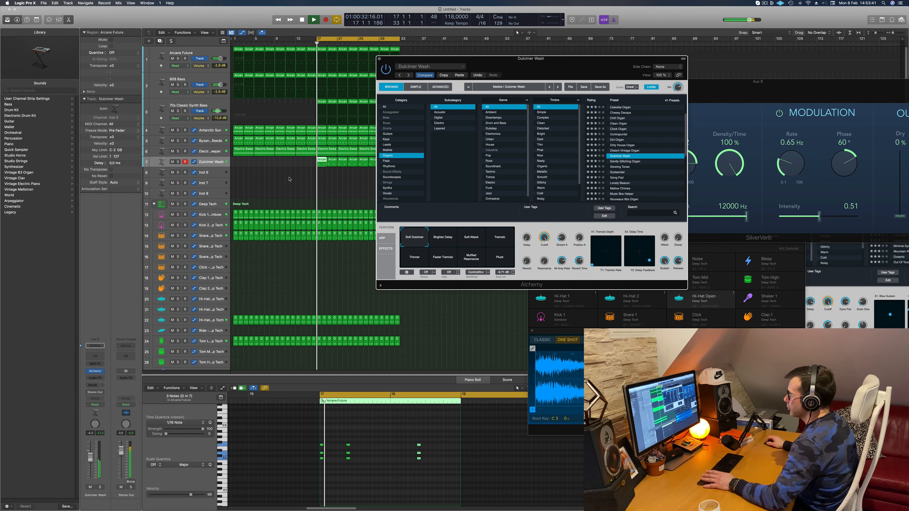
key(space)
key(space)
key(space)
key(space)
click(100, 487)
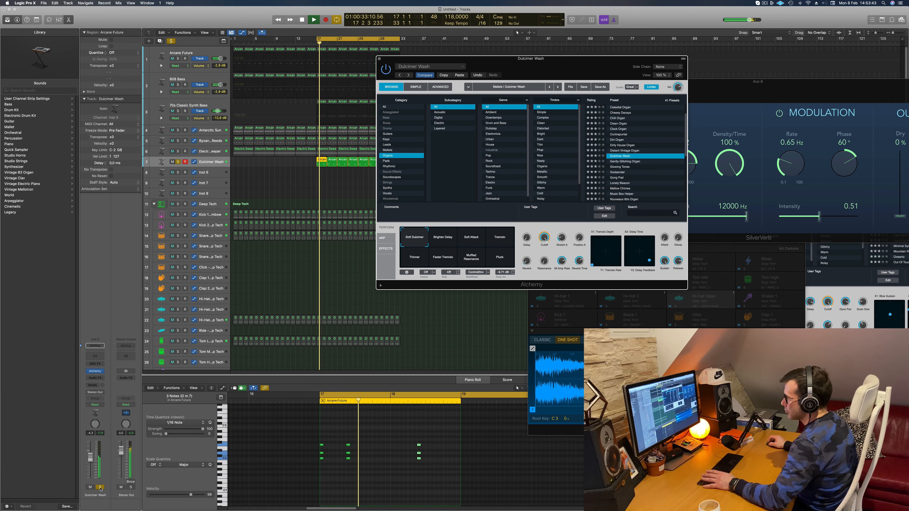
key(space)
key(space)
click(101, 487)
key(space)
key(space)
Step: Look through the rest of the Organs presets and move the Alchemy window clear of the arrangement
scroll(648, 184, down, 1)
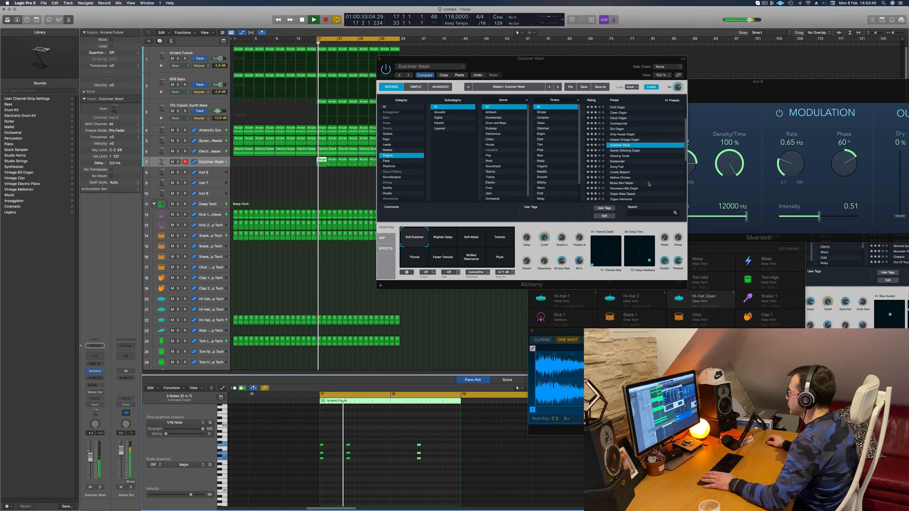
scroll(649, 181, down, 3)
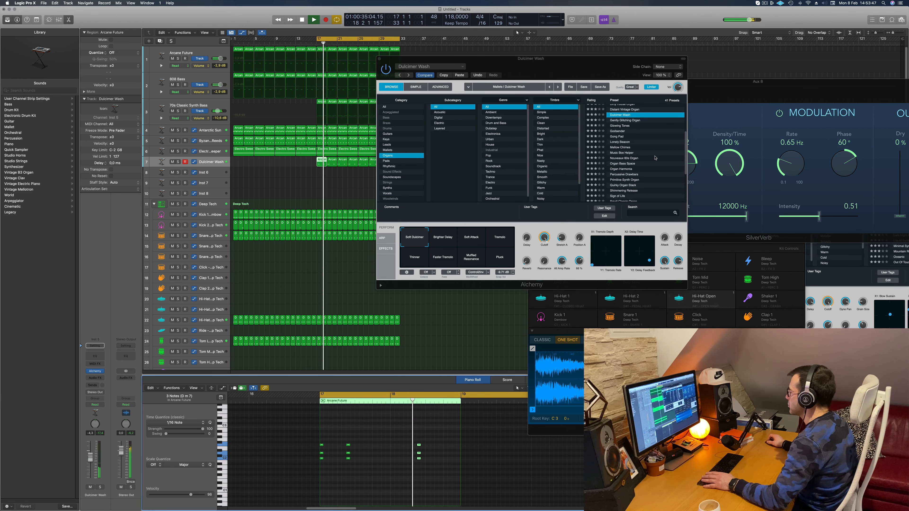
scroll(655, 158, down, 2)
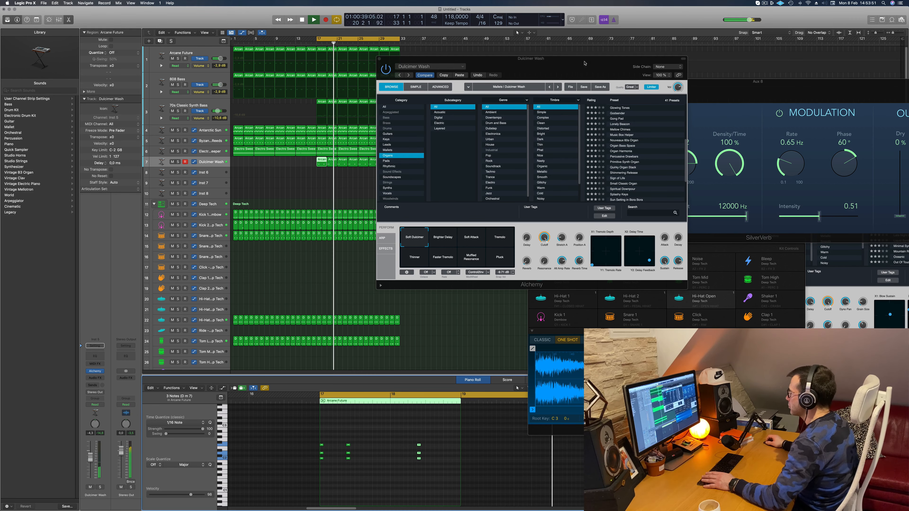
drag(584, 63, 778, 54)
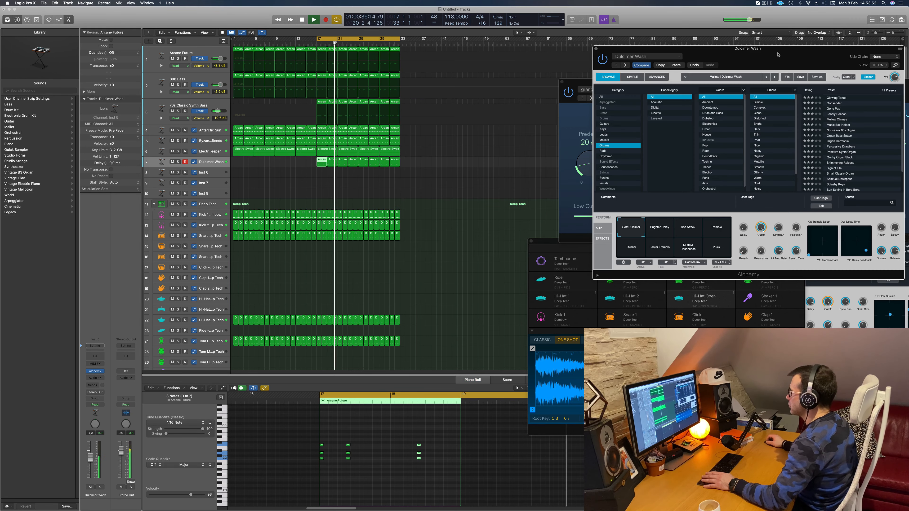
Step: Replace the Dulcimer Wash region at bar 17 with a copy of the following region and replay the section
click(179, 162)
click(178, 162)
key(space)
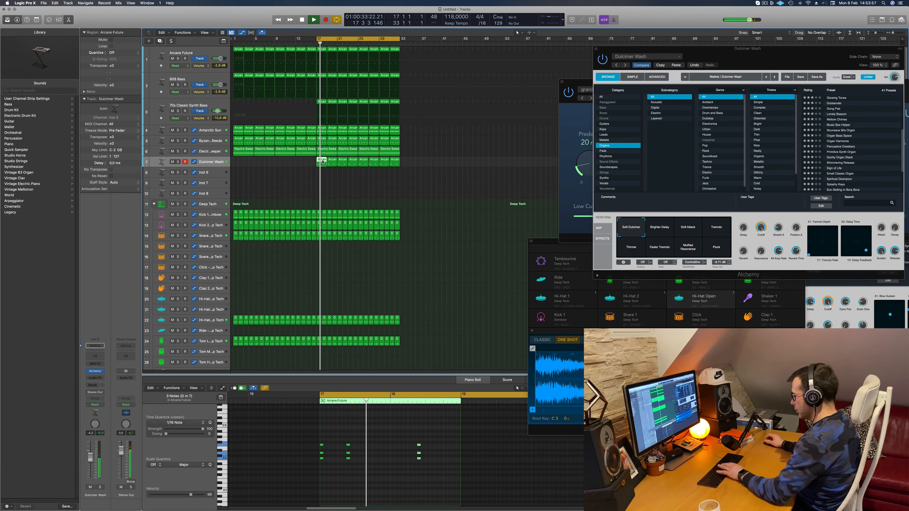
key(Delete)
key(space)
drag(332, 163, 322, 163)
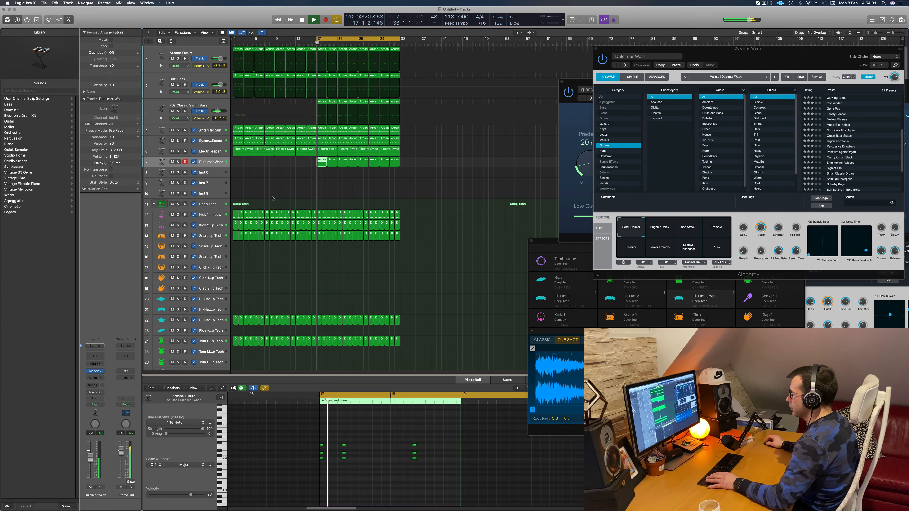
click(263, 182)
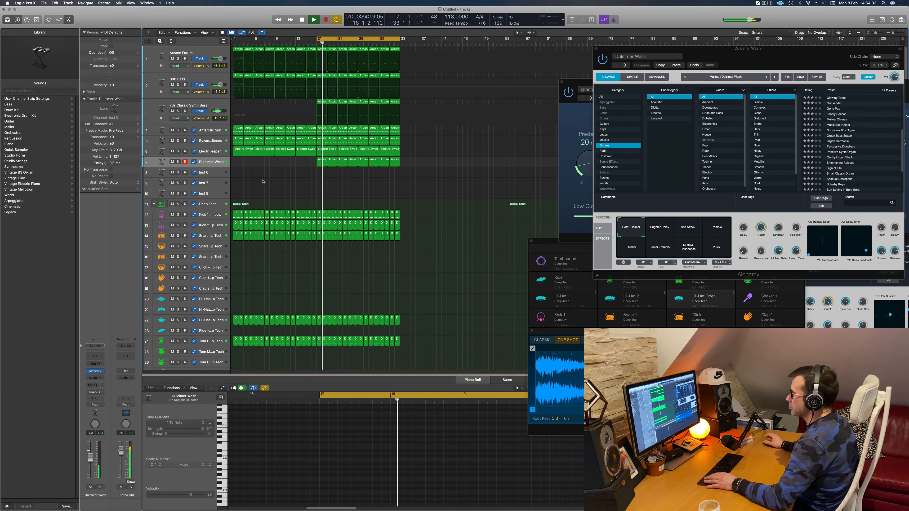
click(178, 162)
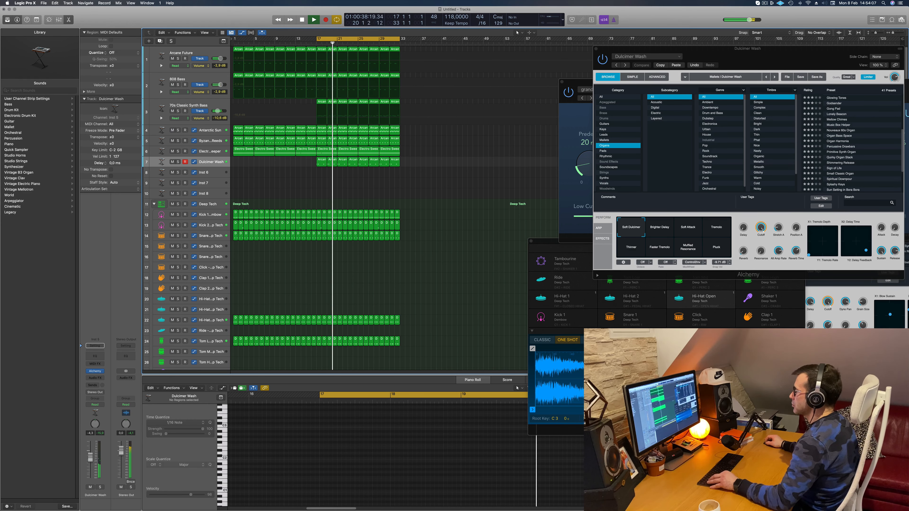
scroll(283, 184, down, 2)
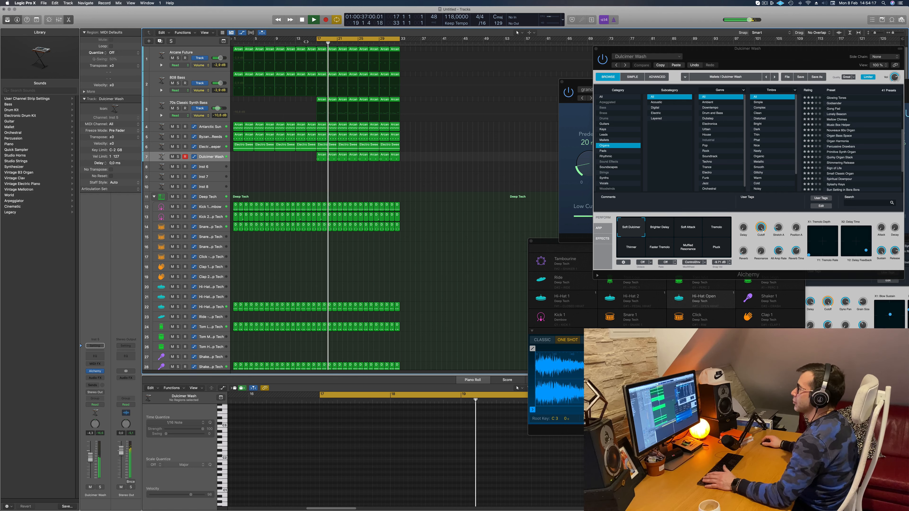
Step: Repeat all regions from the bar 17 to 33 section twice, extending the arrangement to bar 65
key(space)
key(super+a)
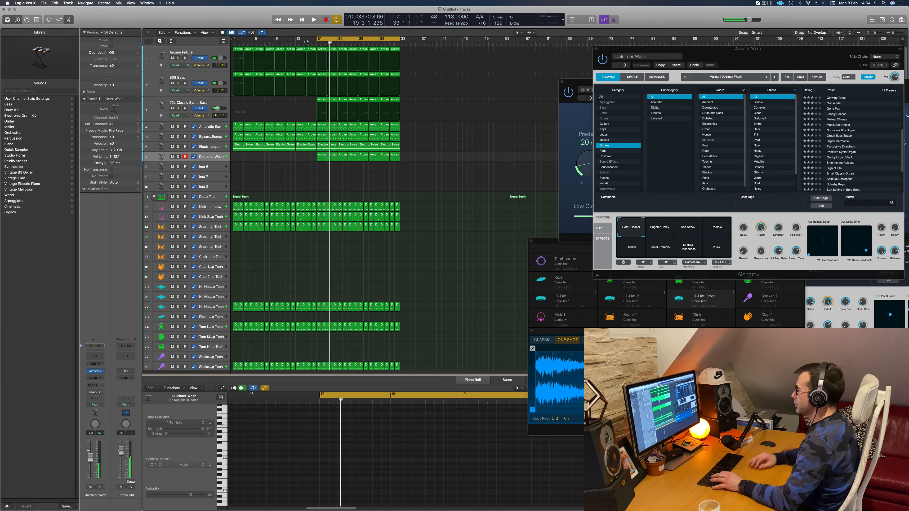
key(super+r)
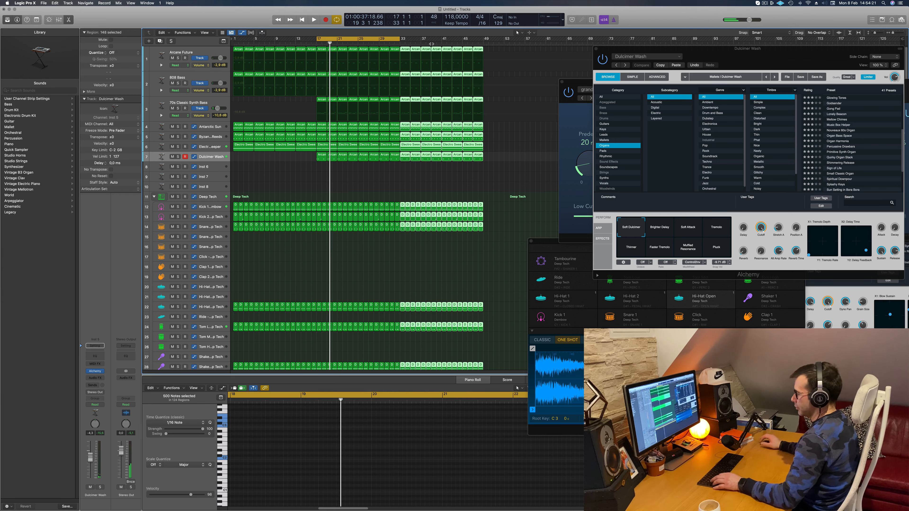
key(super+r)
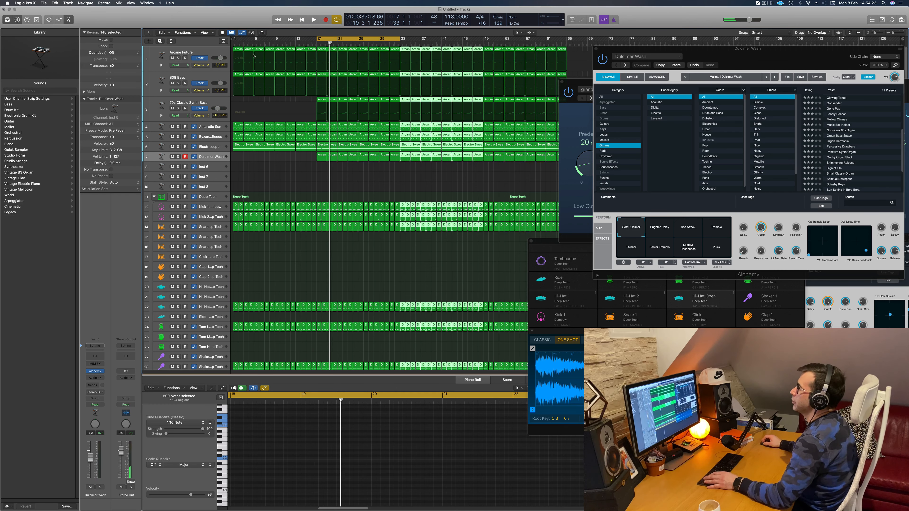
Step: Show the secondary ruler and stretch the cycle range across bars 1 to 65
click(212, 33)
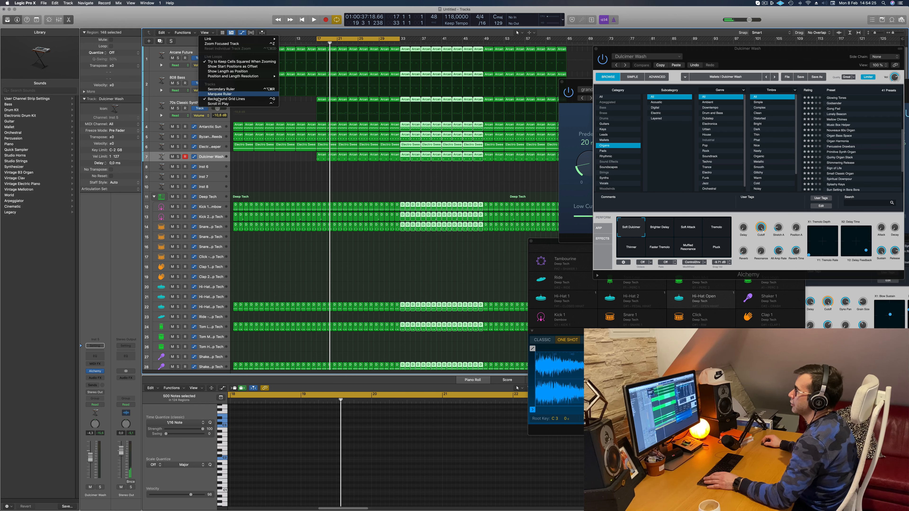
click(224, 90)
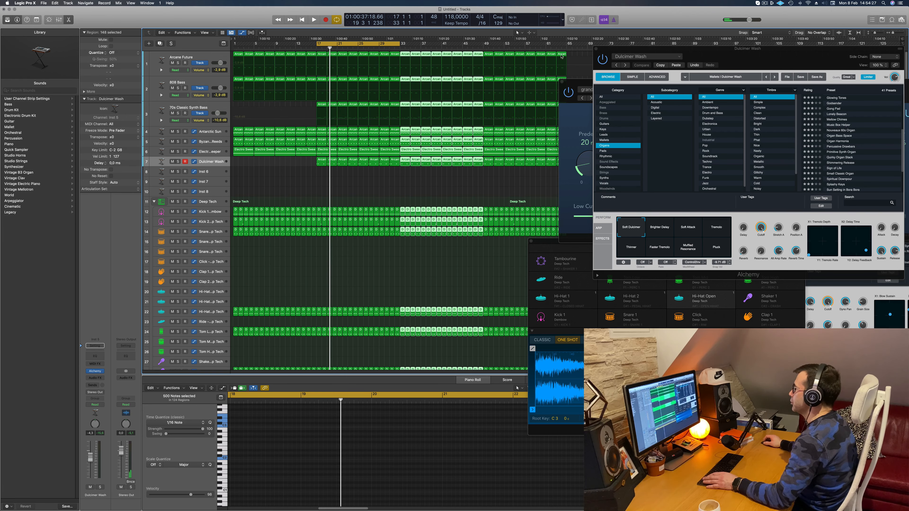
drag(398, 44, 566, 54)
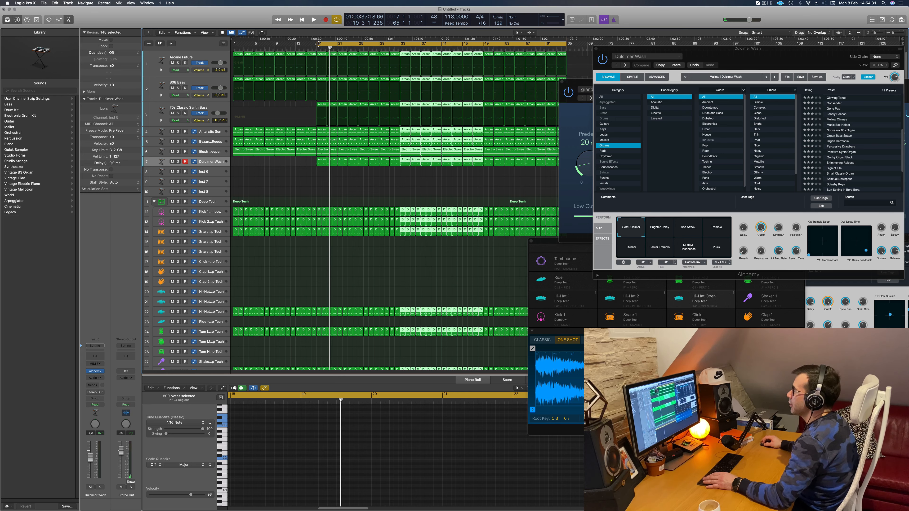
key(space)
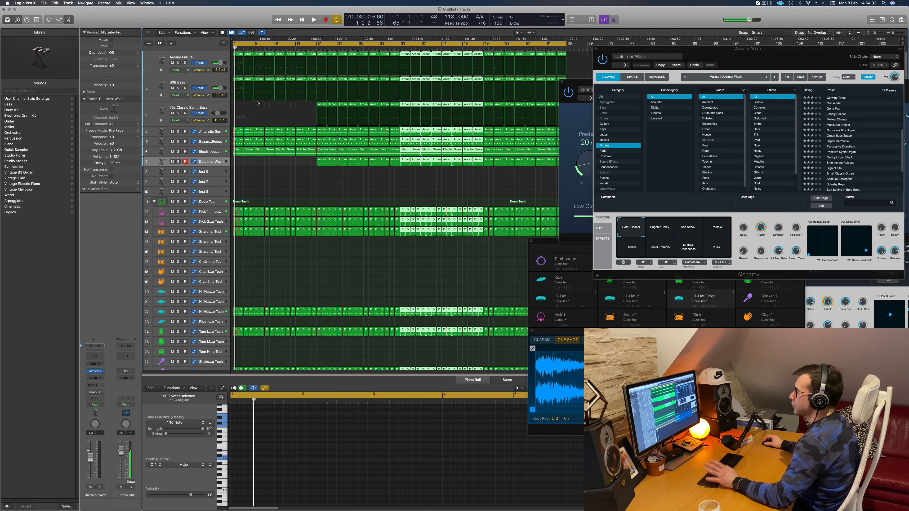
Step: Play the opening from bar 1 and check individual instrument tracks in solo and in the full mix
key(space)
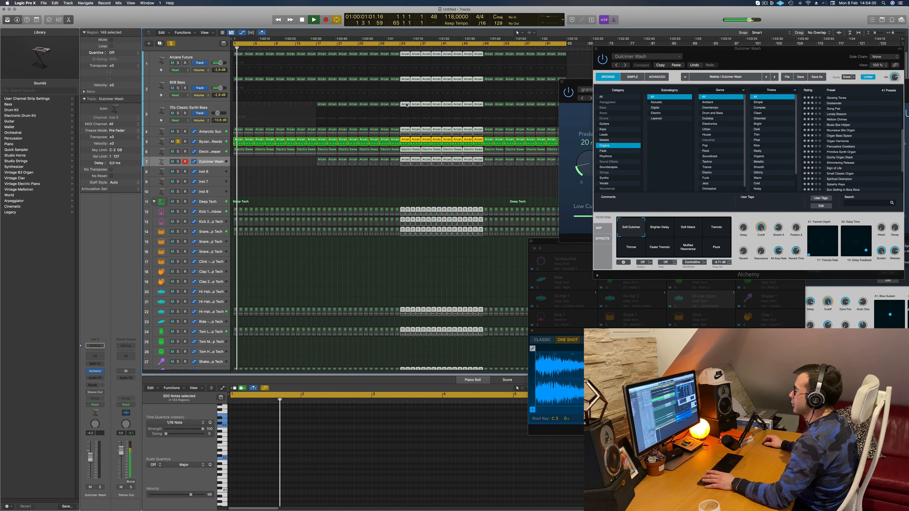
key(space)
click(764, 4)
click(590, 31)
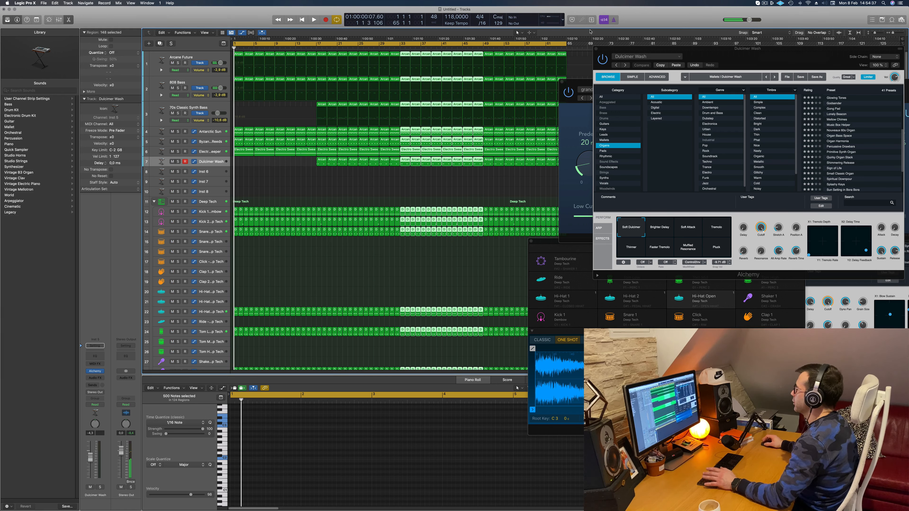
click(178, 161)
click(178, 161)
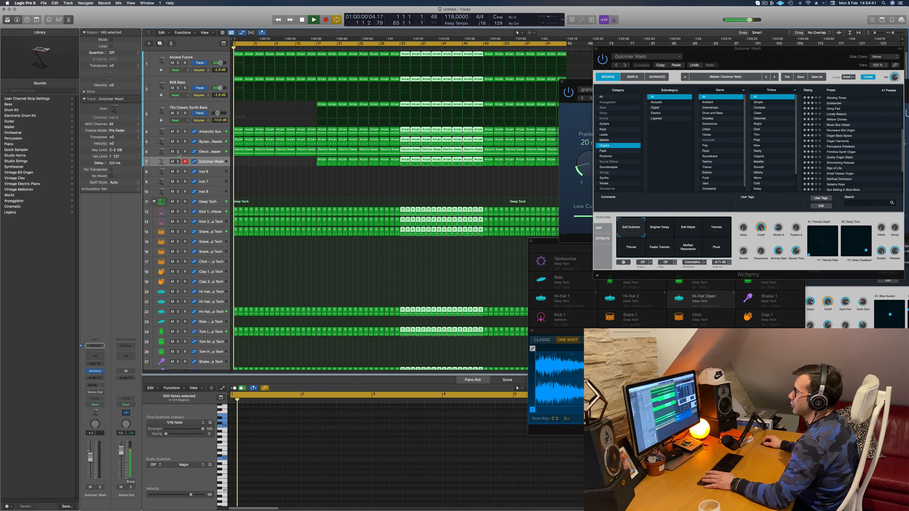
click(178, 151)
click(178, 152)
key(space)
Step: Delete the 808 Bass region in bars 1–2 and replay the arrangement from the start
click(206, 56)
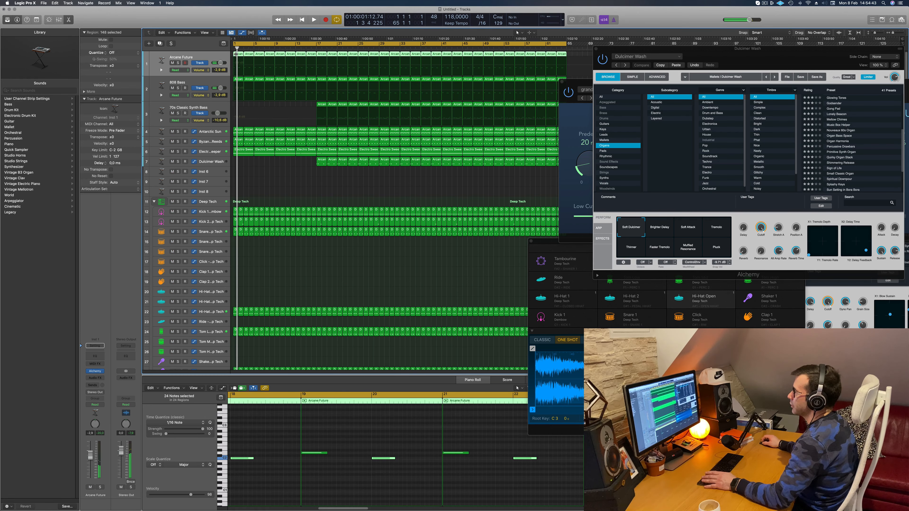
click(239, 81)
key(Delete)
key(Return)
key(space)
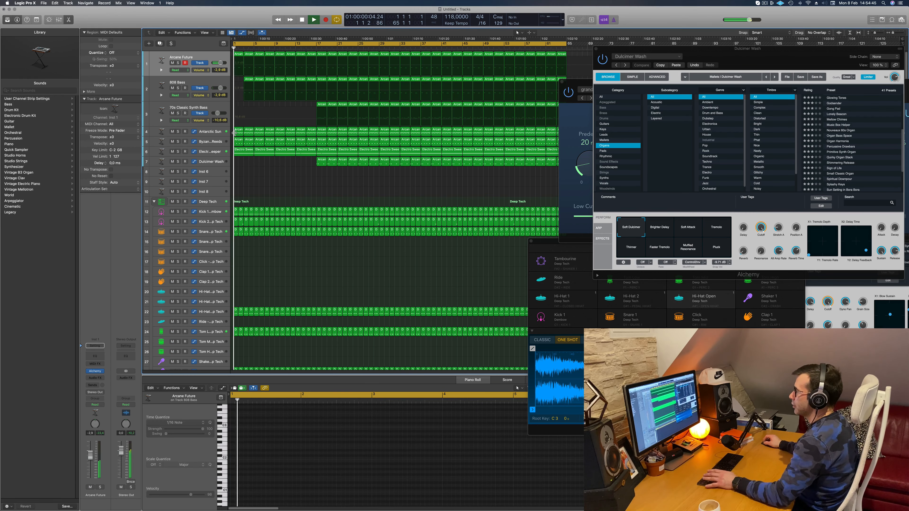
Step: Delete all Antarctic Sun regions before bar 17 and replay from the start
click(240, 132)
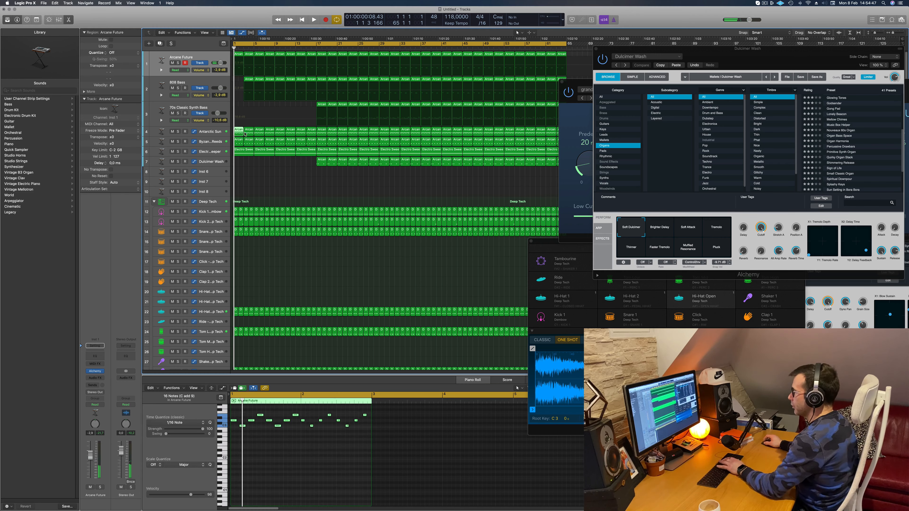
key(Delete)
click(248, 134)
key(Delete)
drag(241, 131, 309, 134)
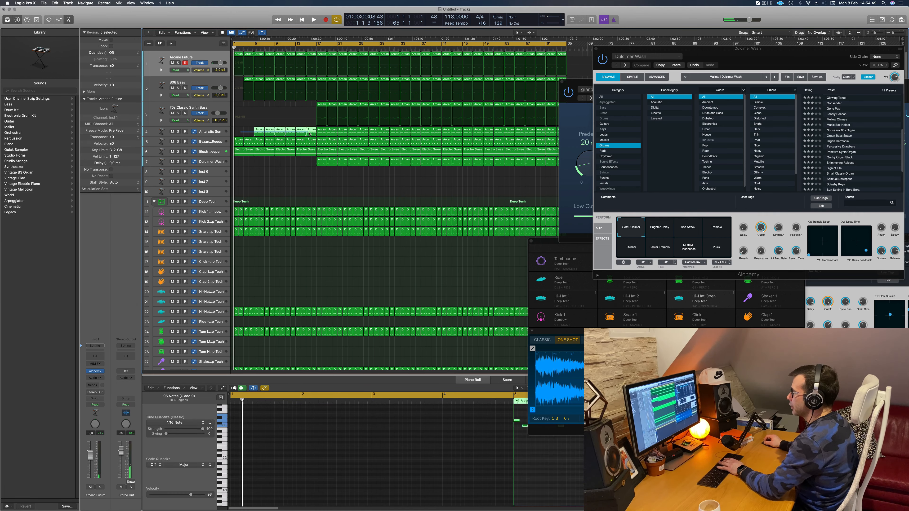
key(Delete)
key(Return)
key(space)
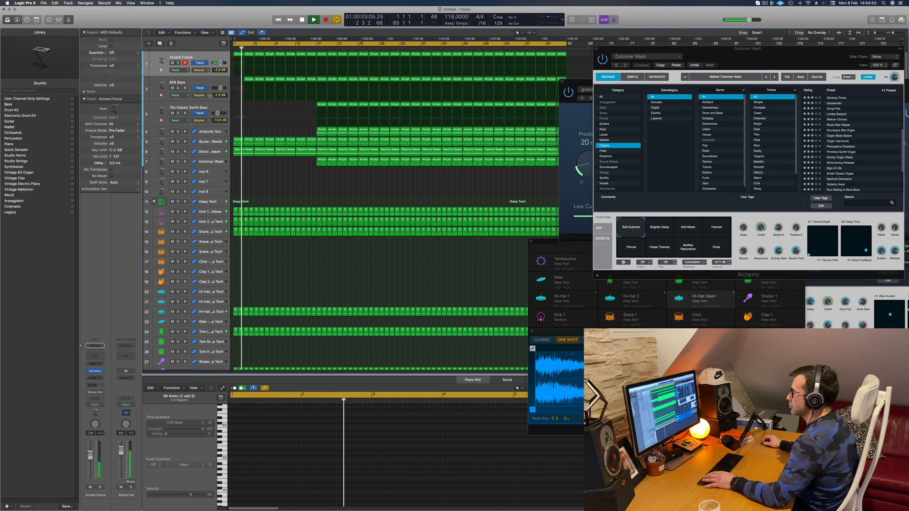
Step: Delete all Electric Sweeper regions before bar 17 and restart playback from bar 1
click(248, 153)
key(Return)
key(Delete)
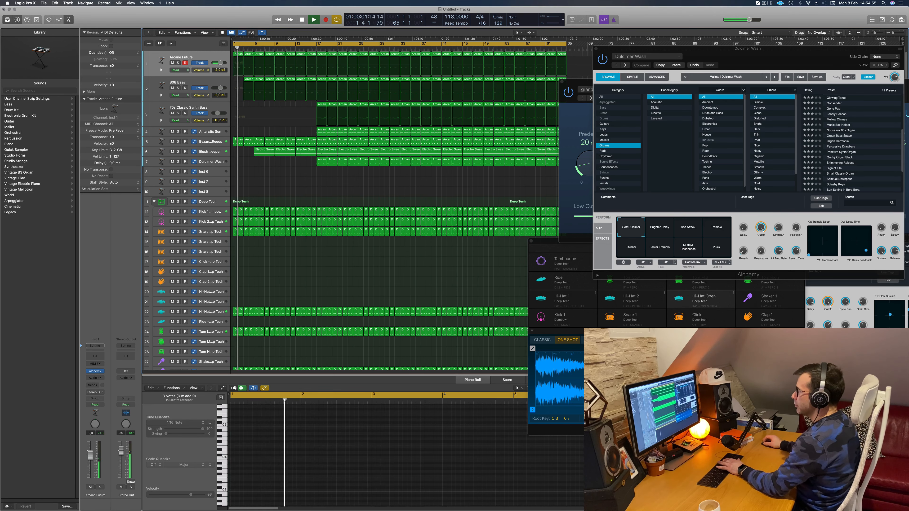
click(266, 155)
key(Delete)
click(286, 155)
key(Delete)
click(310, 156)
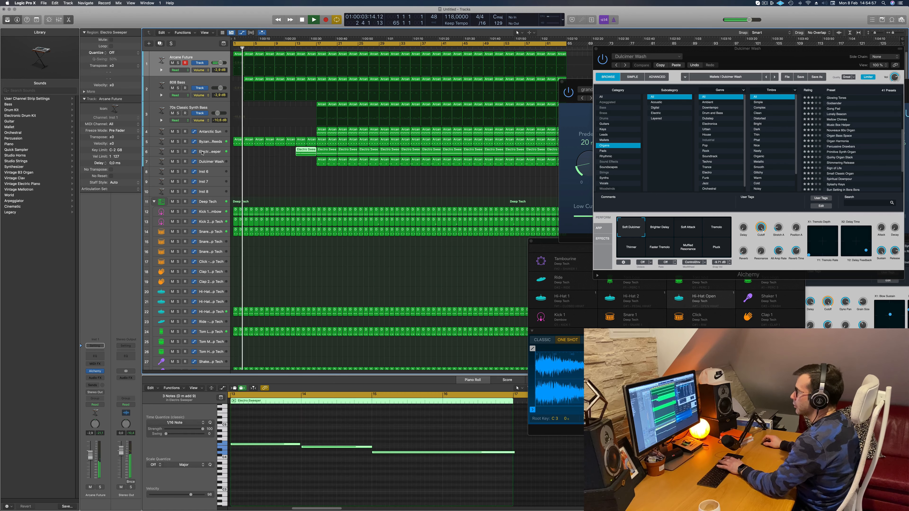
key(Delete)
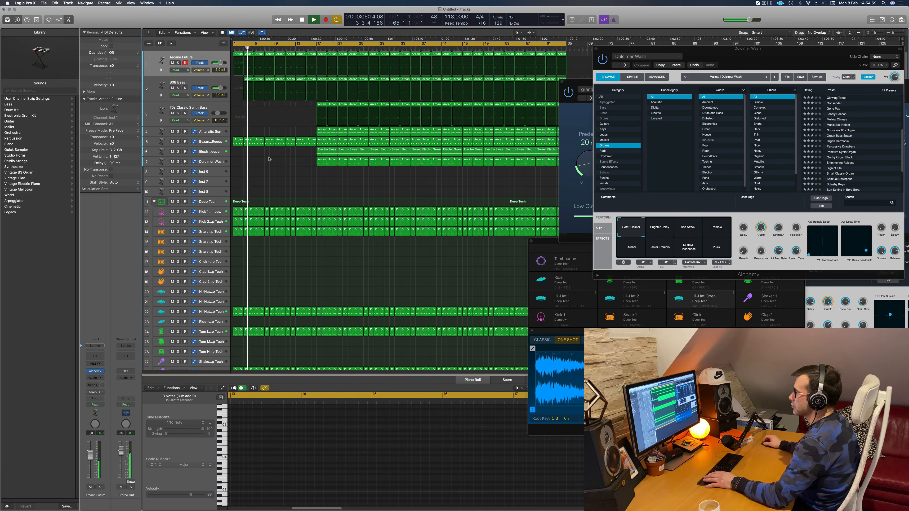
key(Return)
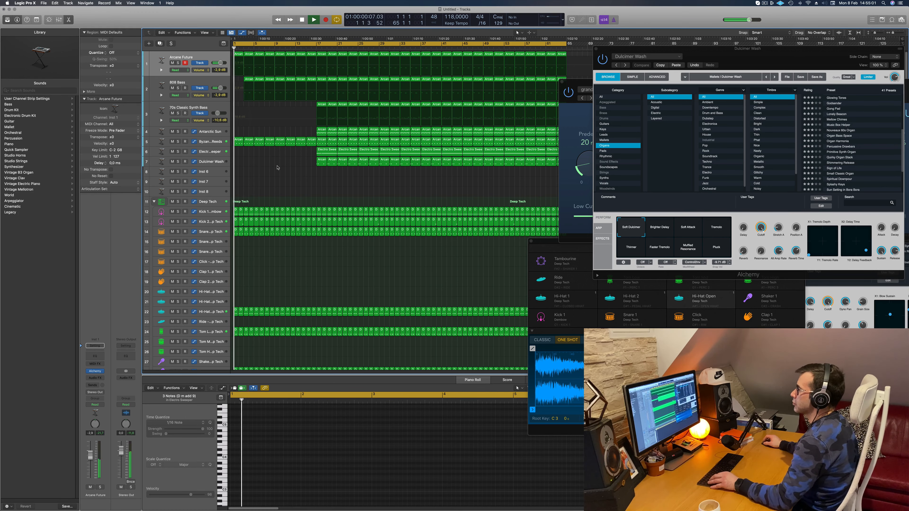
Step: Delete the first two regions on the reeds track so its part starts at bar 5, and restart playback
scroll(276, 167, up, 5)
scroll(276, 168, up, 3)
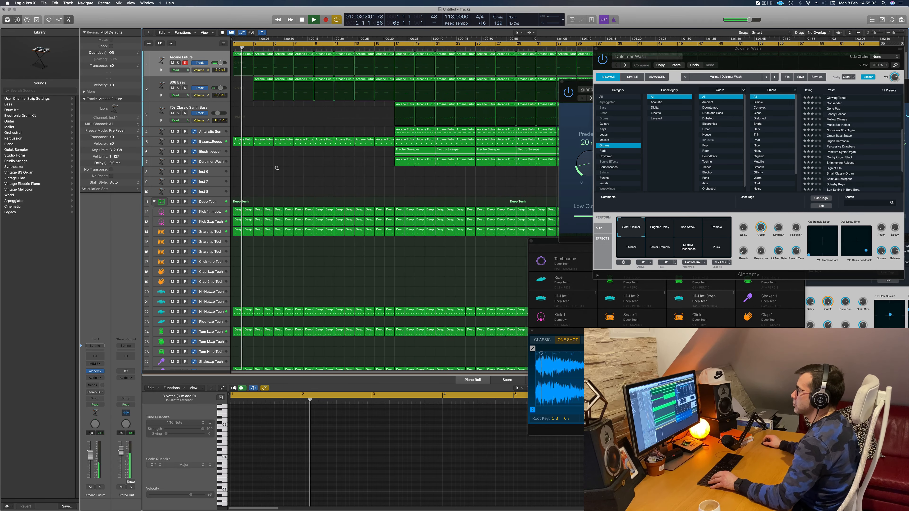
scroll(277, 167, down, 3)
click(241, 144)
key(Delete)
click(256, 146)
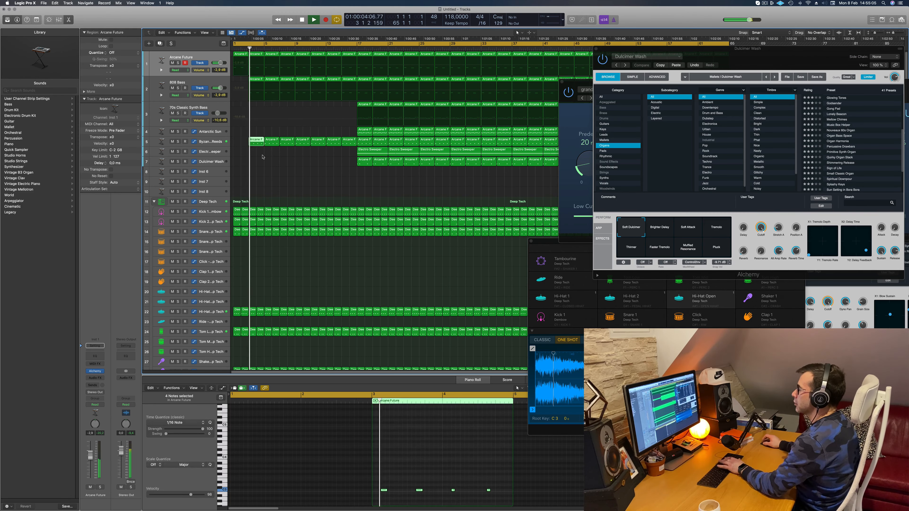
key(Delete)
key(Return)
Step: Delete the 808 Bass region at bar 3 so the bass starts at bar 5
click(254, 80)
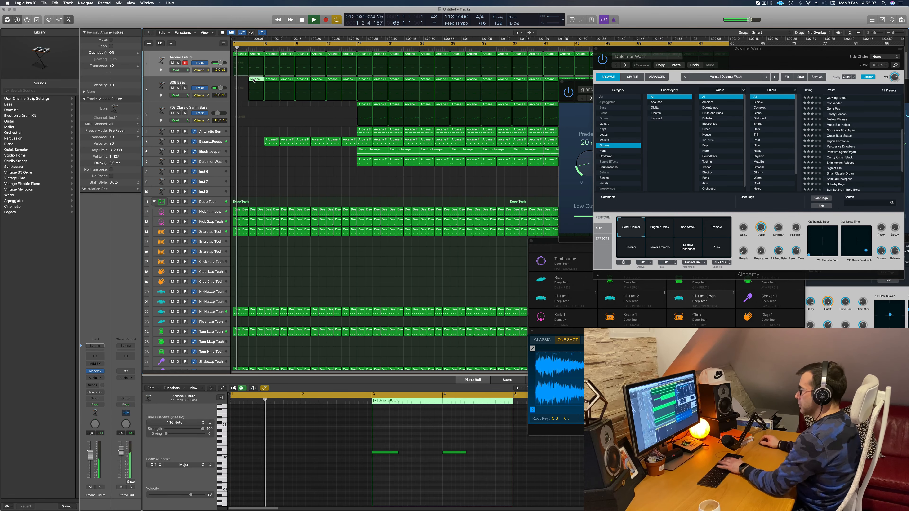
key(Delete)
scroll(272, 182, down, 3)
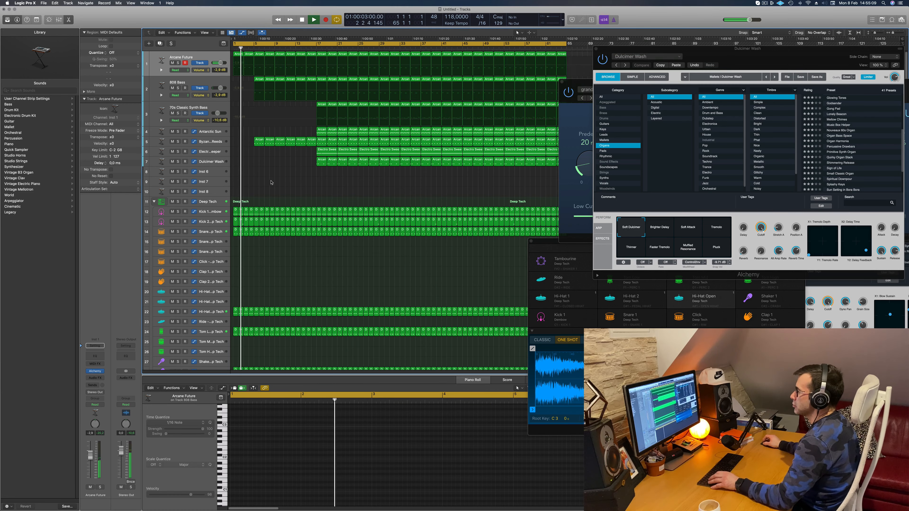
Step: Delete the second shaker track's regions in bars 1 to 8 and replay the intro from the start
scroll(272, 182, down, 5)
key(Return)
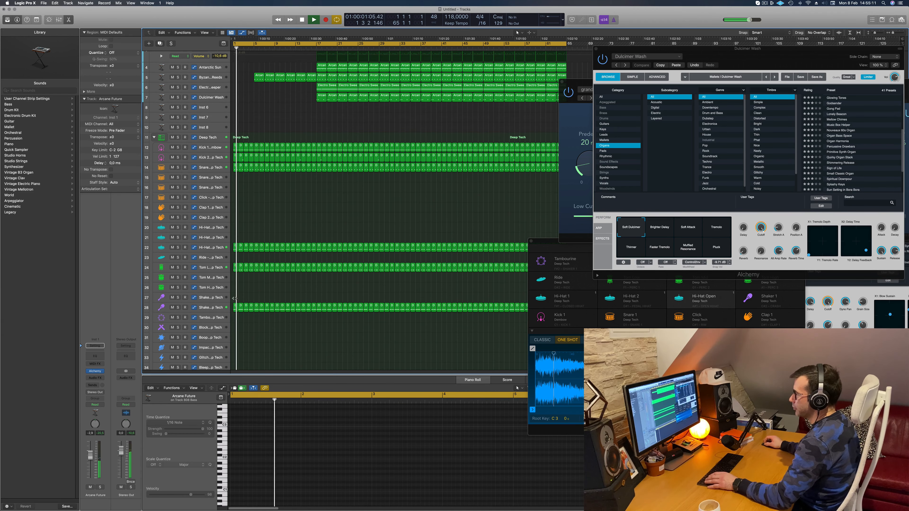
drag(232, 303, 270, 308)
key(Delete)
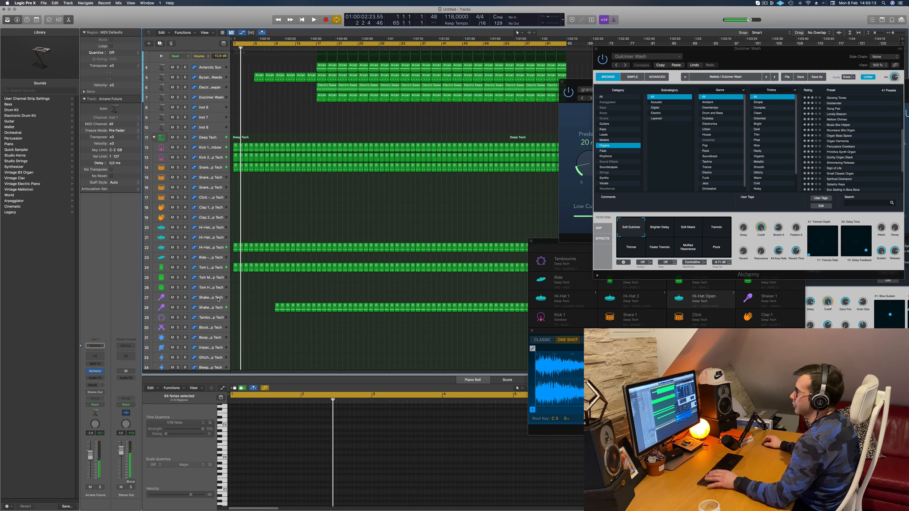
key(Return)
scroll(270, 309, up, 1)
key(Return)
key(space)
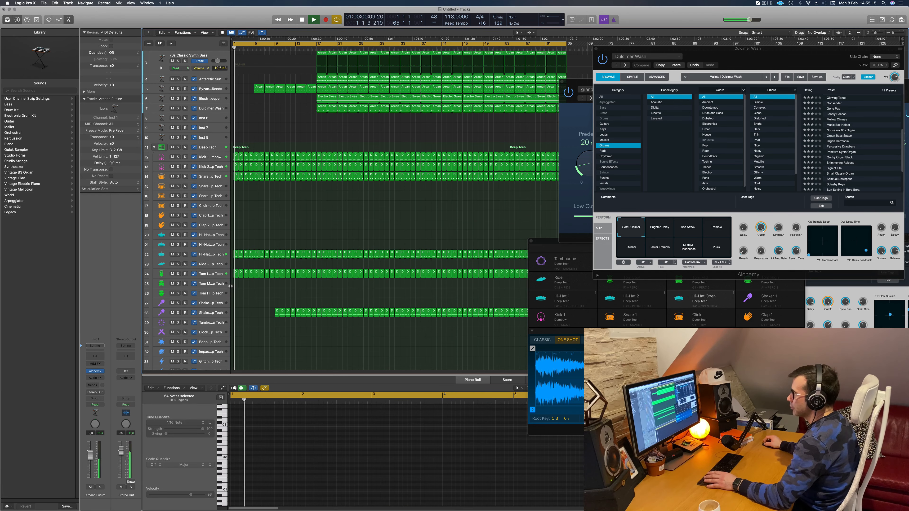
Step: Restart playback and delete the third hi-hat track's regions in bars 1 to 9
scroll(240, 251, up, 3)
key(Return)
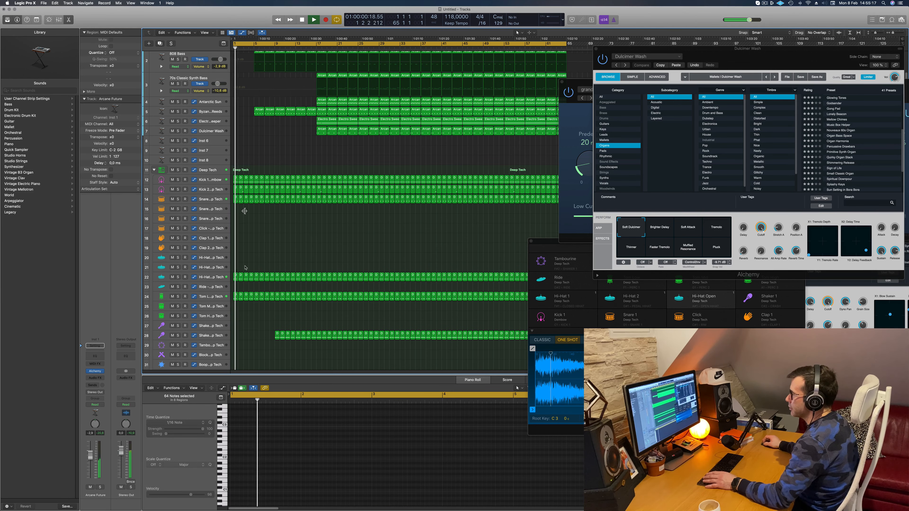
drag(234, 269, 276, 277)
key(Delete)
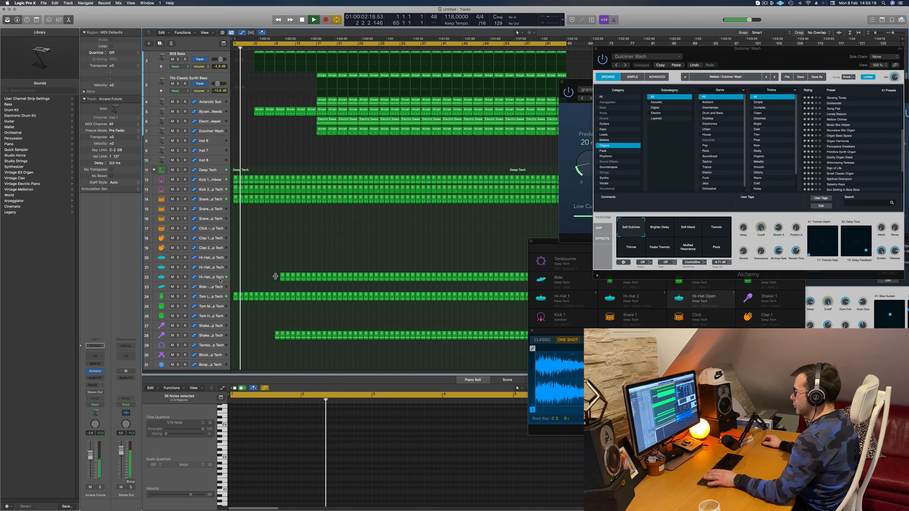
Step: Delete the 808 Bass regions in bars 5 to 8 so the bass starts at bar 9
scroll(232, 254, right, 3)
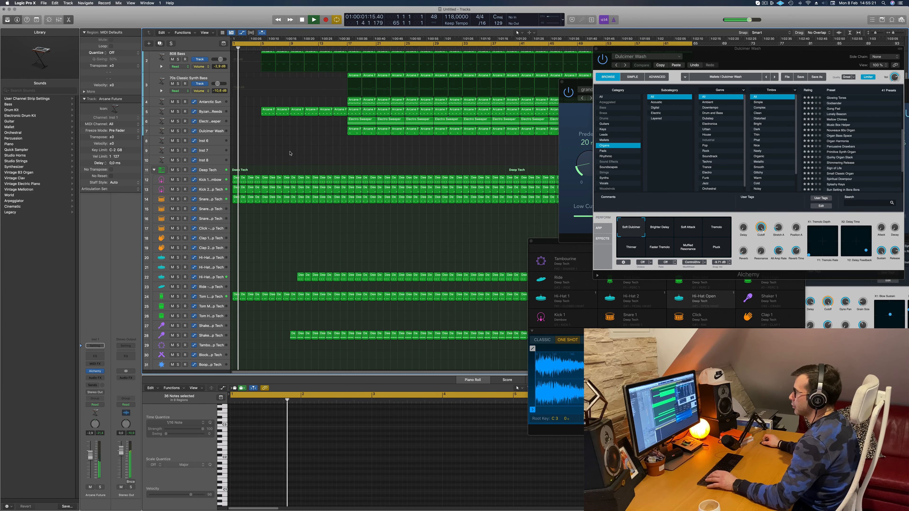
scroll(287, 154, up, 4)
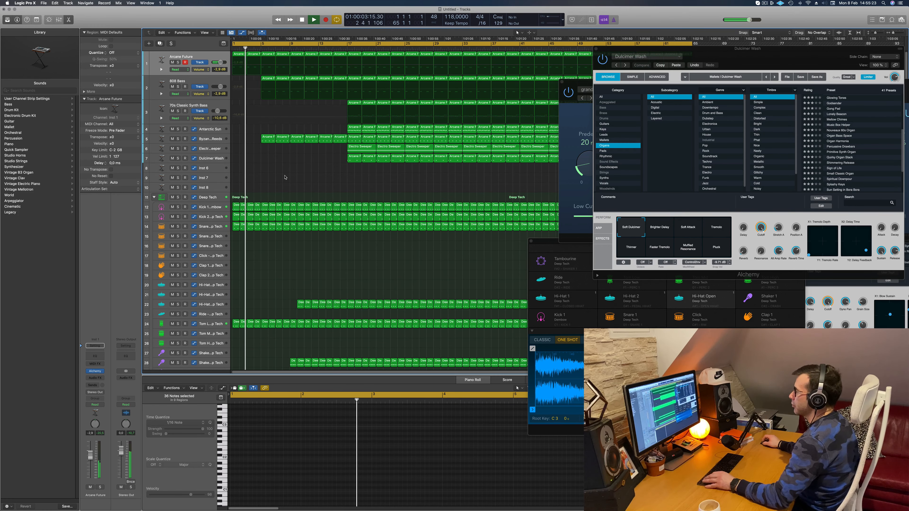
key(super+Left)
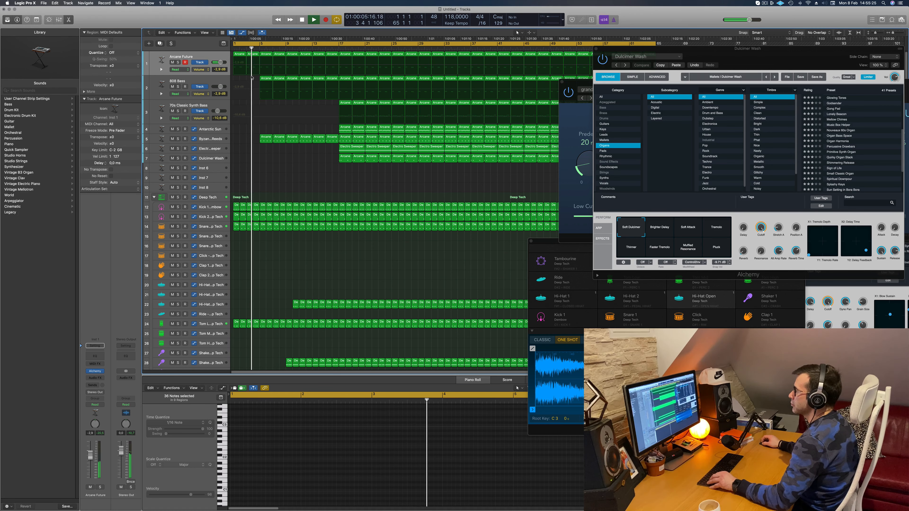
click(265, 79)
key(Delete)
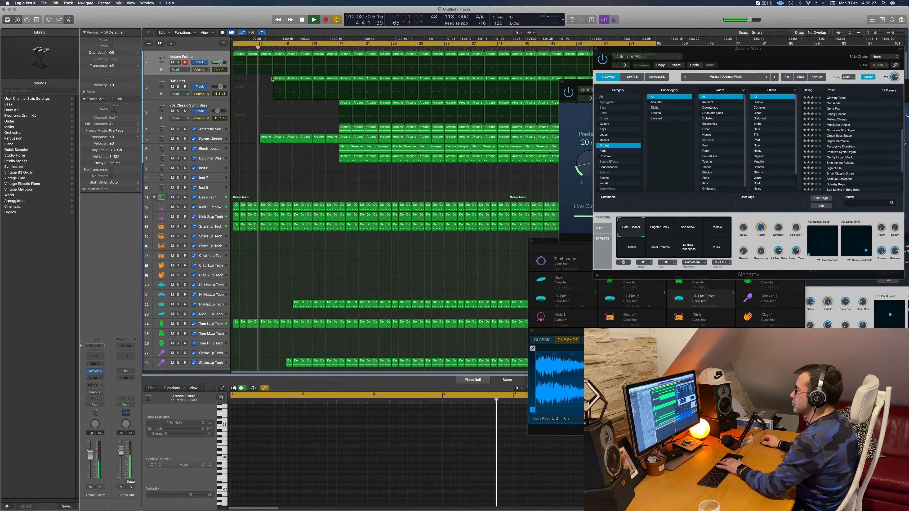
click(281, 79)
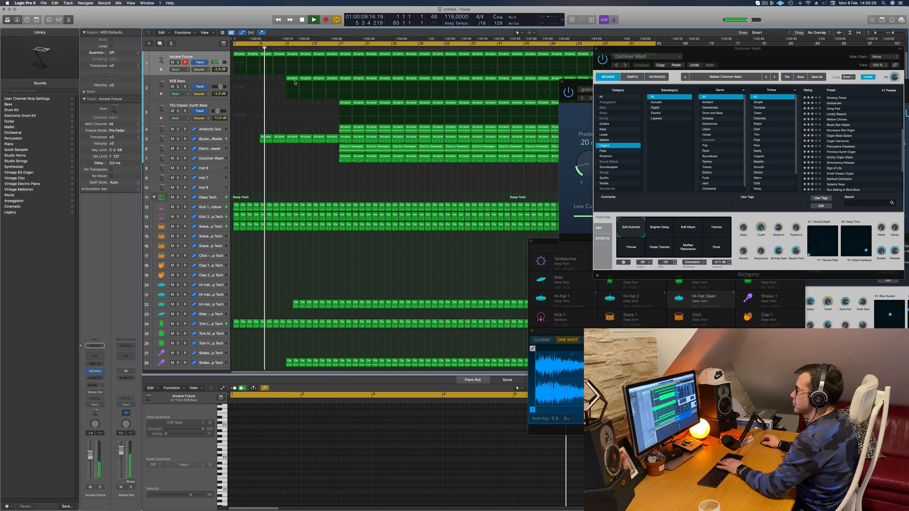
scroll(290, 178, up, 1)
scroll(289, 178, up, 2)
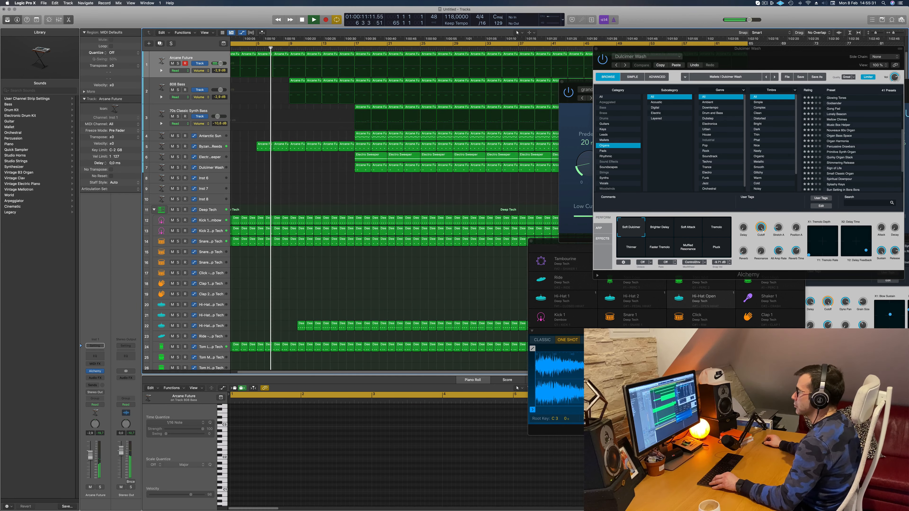
scroll(302, 183, left, 4)
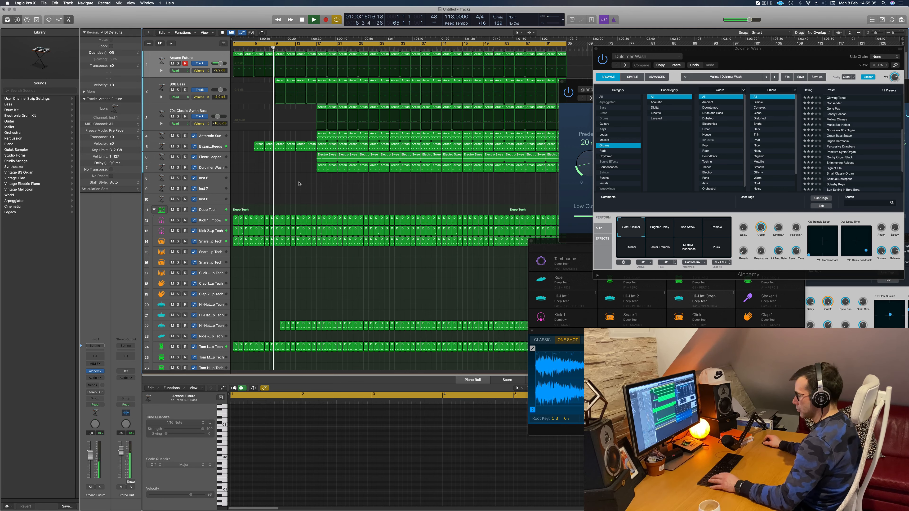
Step: Replay the thinned-out intro from the start of the arrangement, then stop playback
key(super+s)
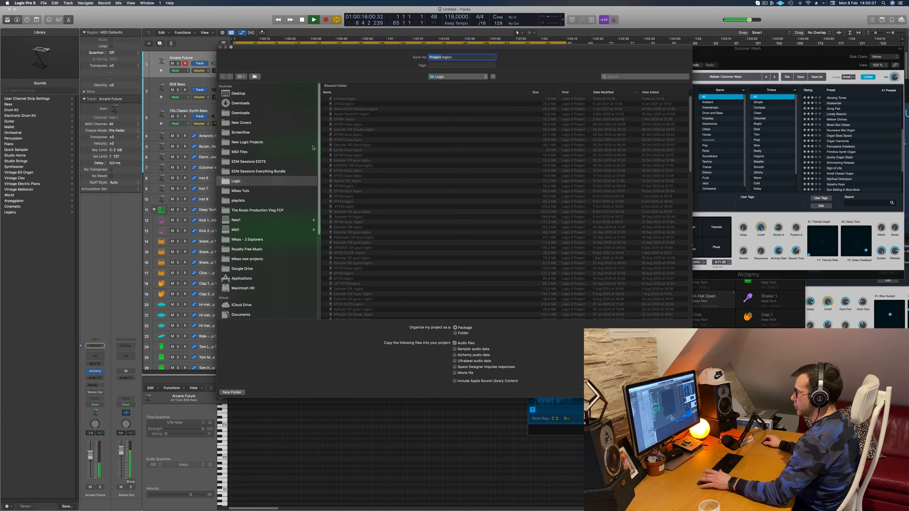
key(Escape)
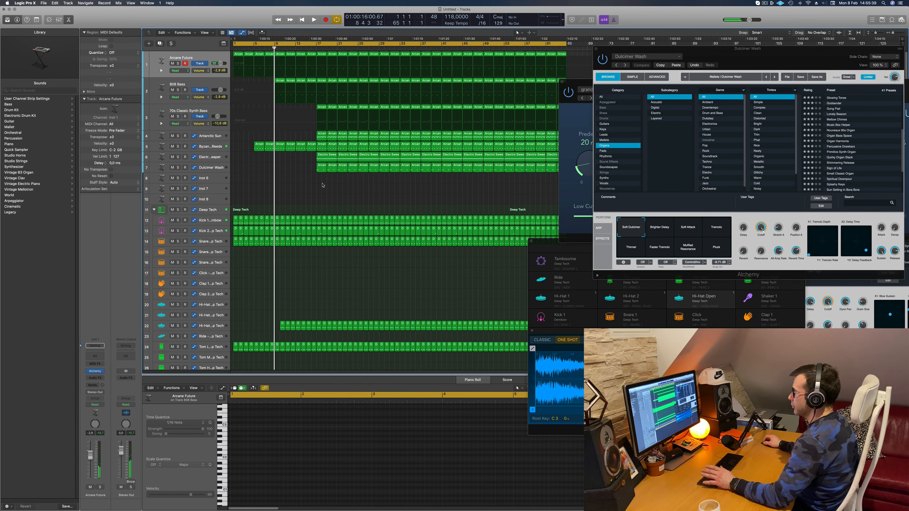
key(Return)
key(space)
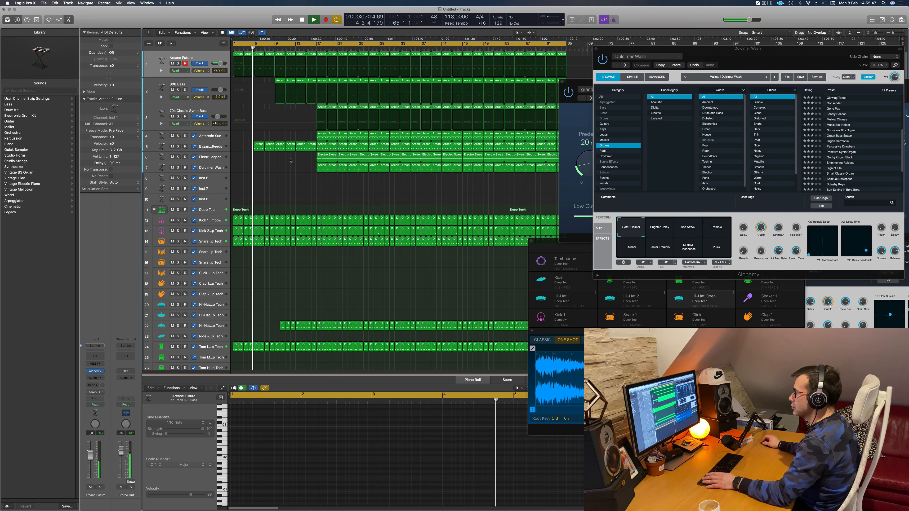
key(space)
Step: Copy the Dulcimer Wash region from bar 17 to bar 1 and repeat it to fill bars 1 to 16
click(323, 165)
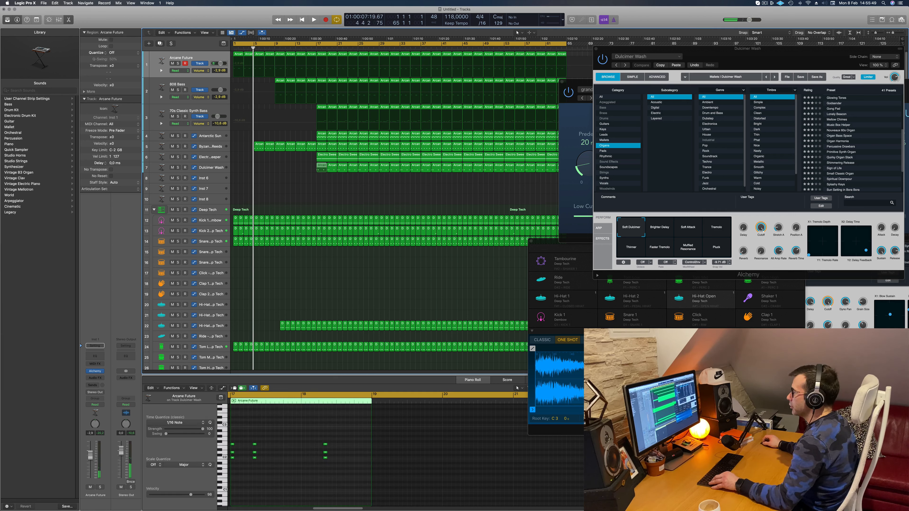
drag(323, 166, 239, 168)
key(Return)
key(space)
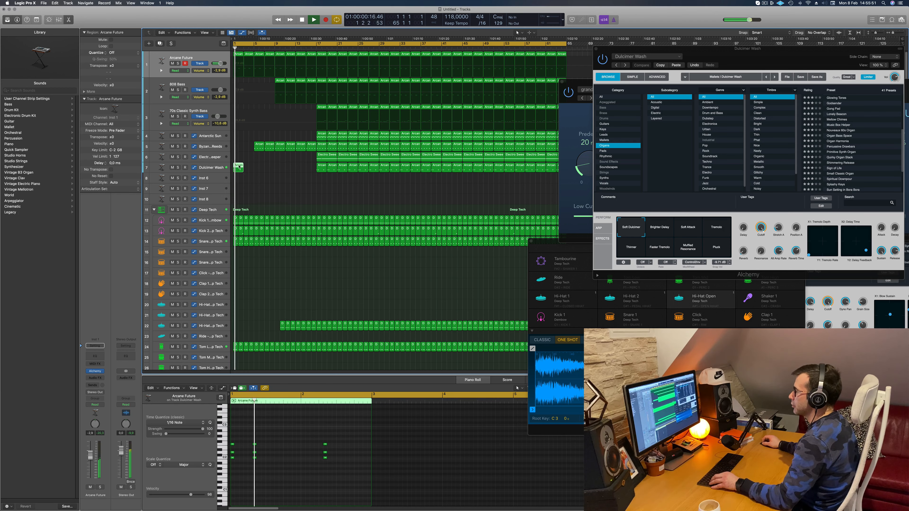
key(super+r)
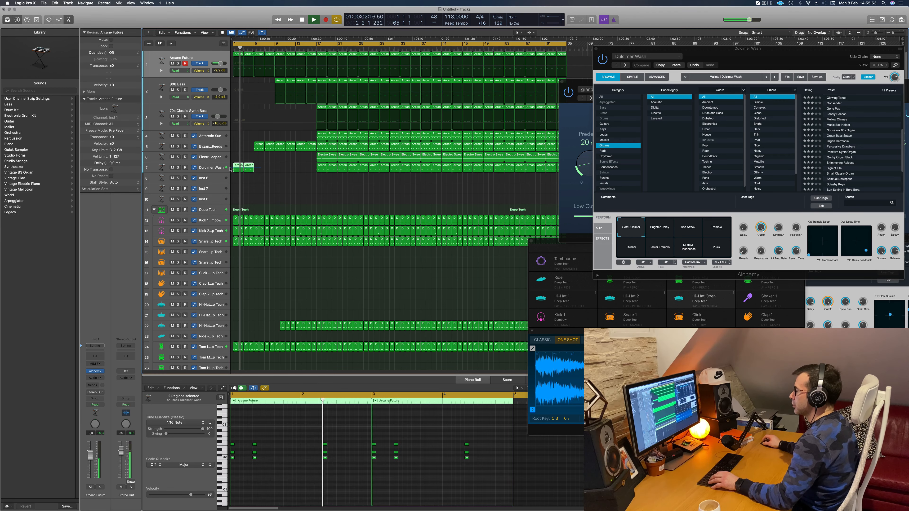
drag(239, 166, 307, 167)
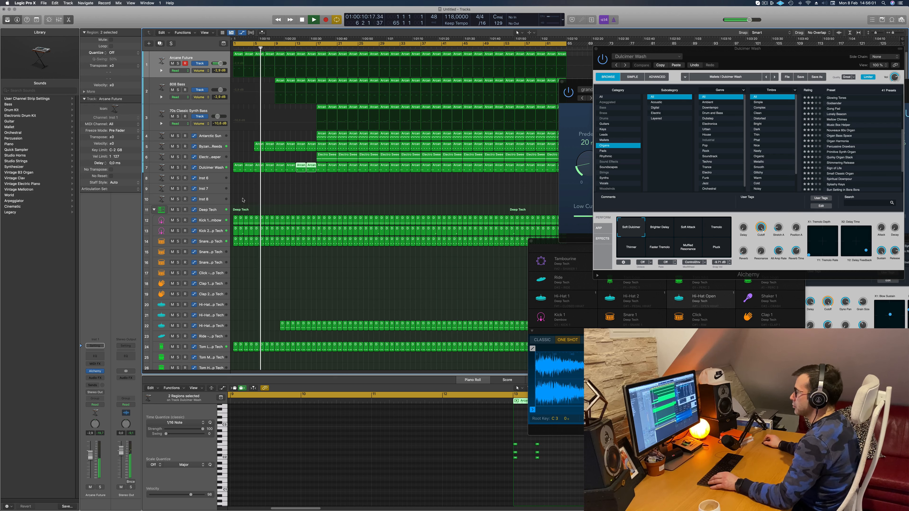
Step: Copy the first region on the third hi-hat track back to bar 9
scroll(259, 180, down, 6)
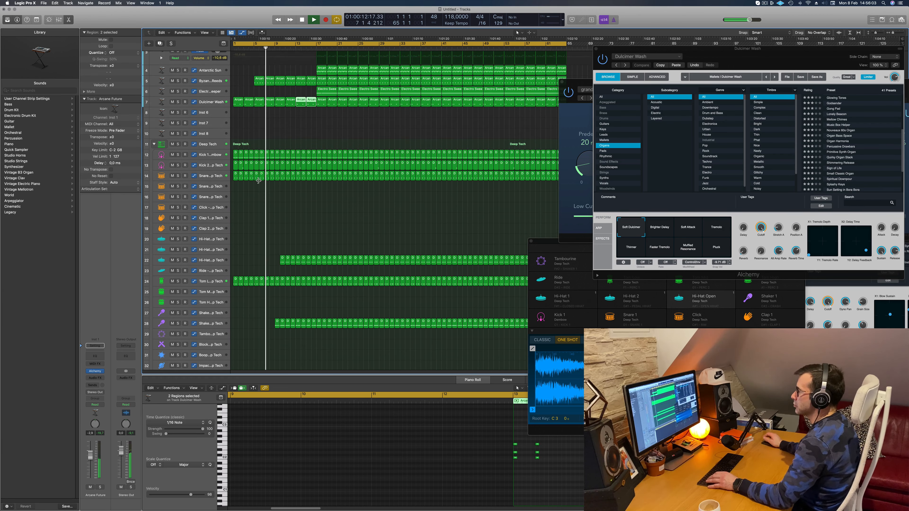
click(243, 193)
scroll(258, 206, down, 3)
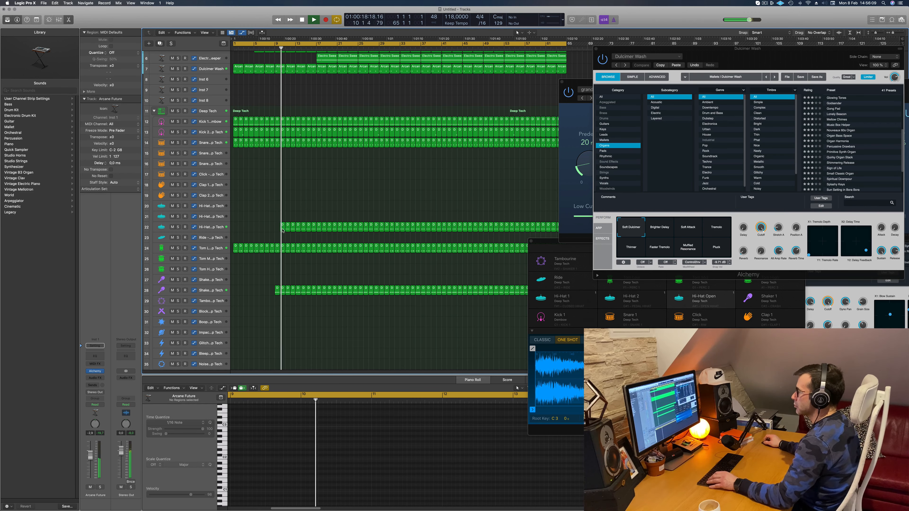
drag(282, 230, 277, 229)
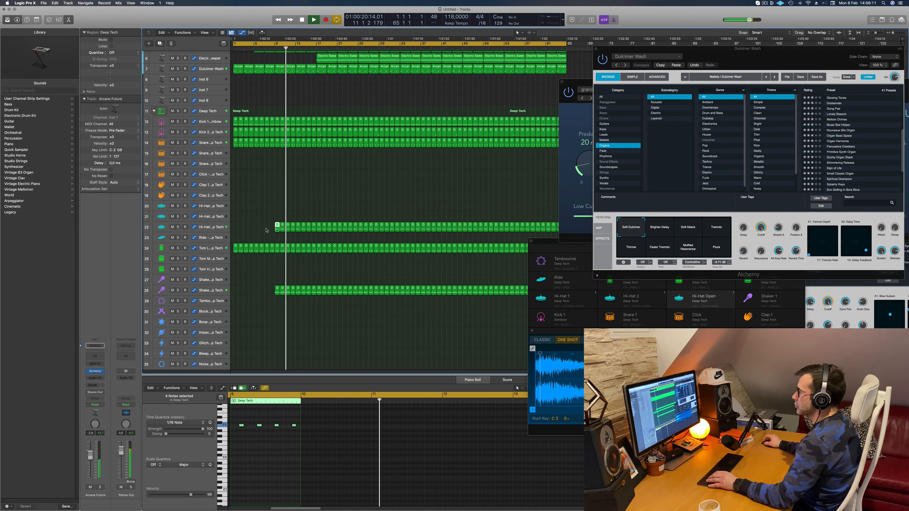
Step: Delete the reeds and Dulcimer Wash regions in bars 9 to 12
scroll(274, 79, up, 5)
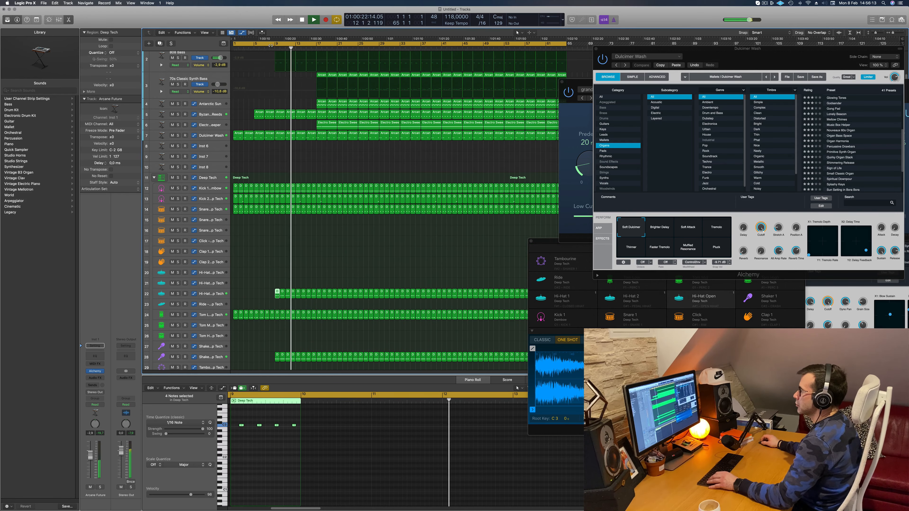
click(280, 114)
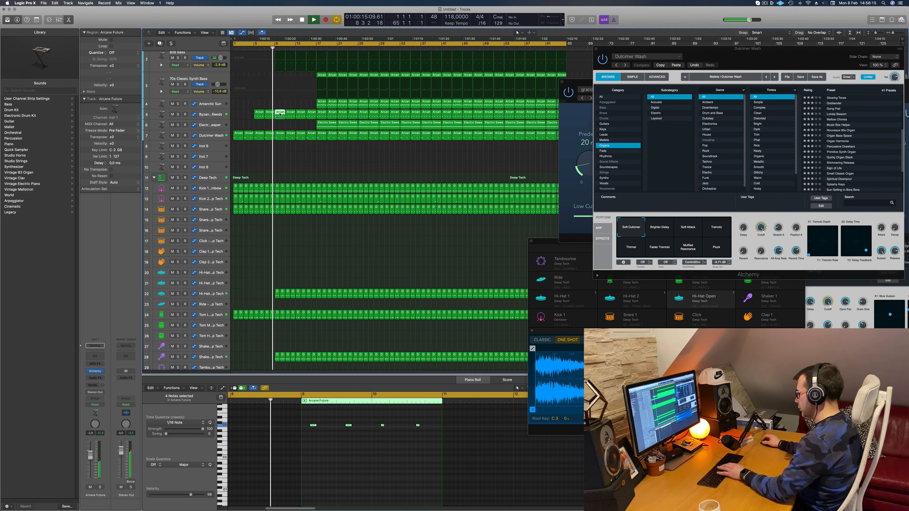
key(Delete)
click(278, 134)
key(Delete)
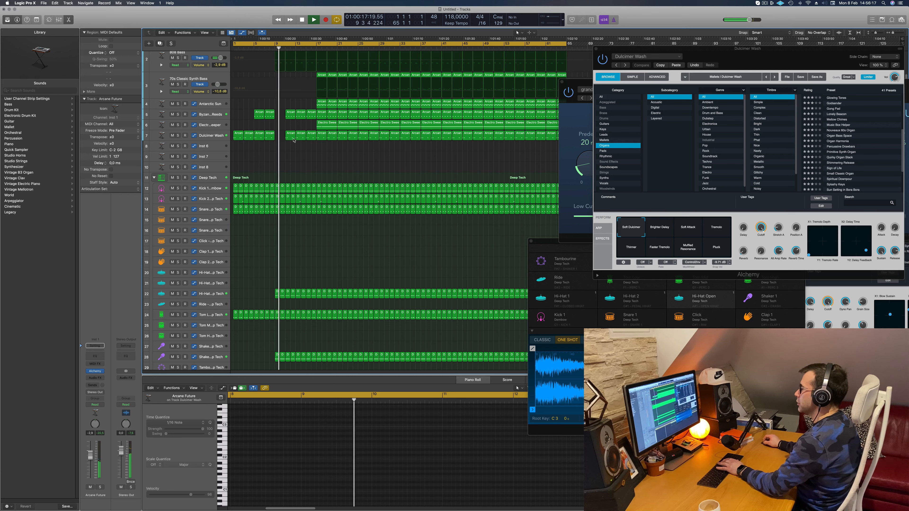
click(293, 138)
shift+click(290, 115)
key(Delete)
scroll(285, 76, up, 5)
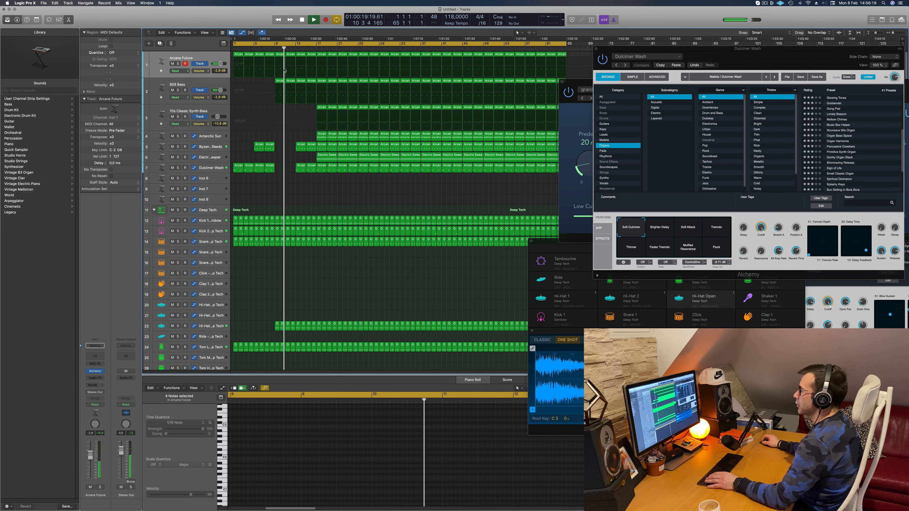
Step: Replay the arrangement from just before bar 9, across the gap in the reeds and Dulcimer Wash parts
click(270, 48)
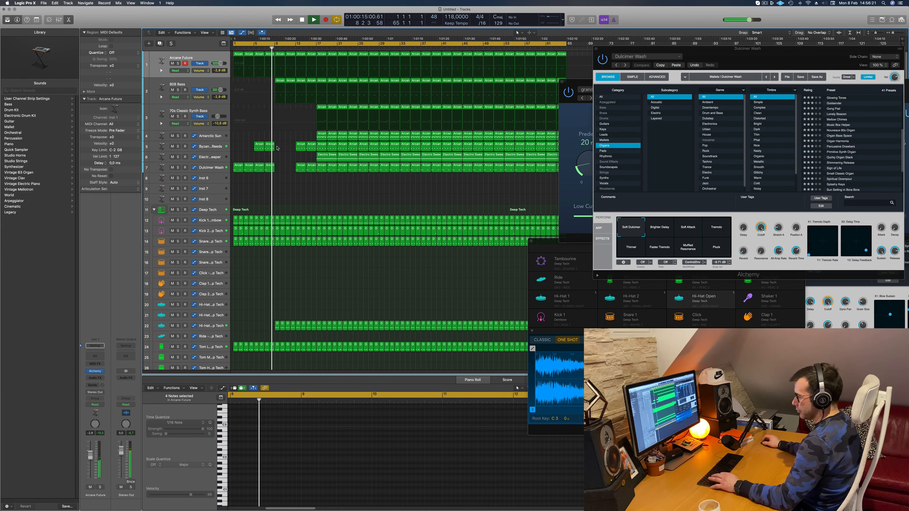
key(super+s)
key(Escape)
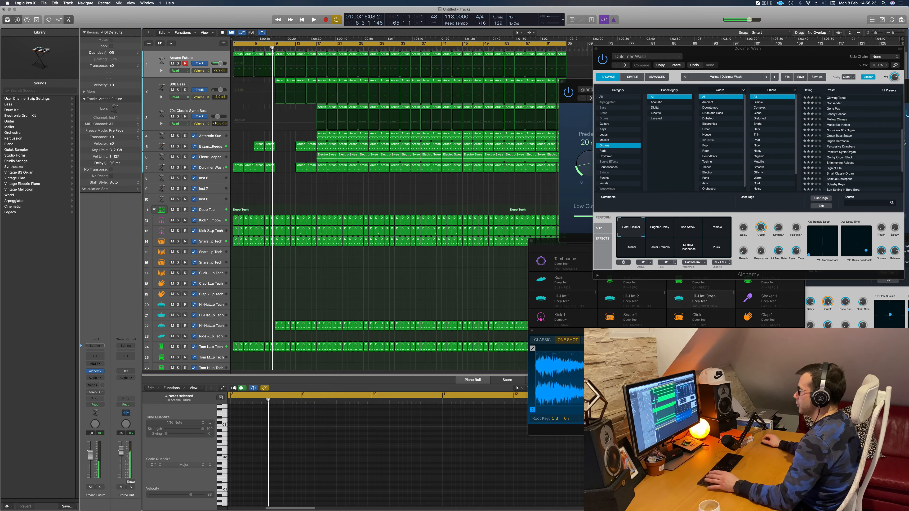
key(space)
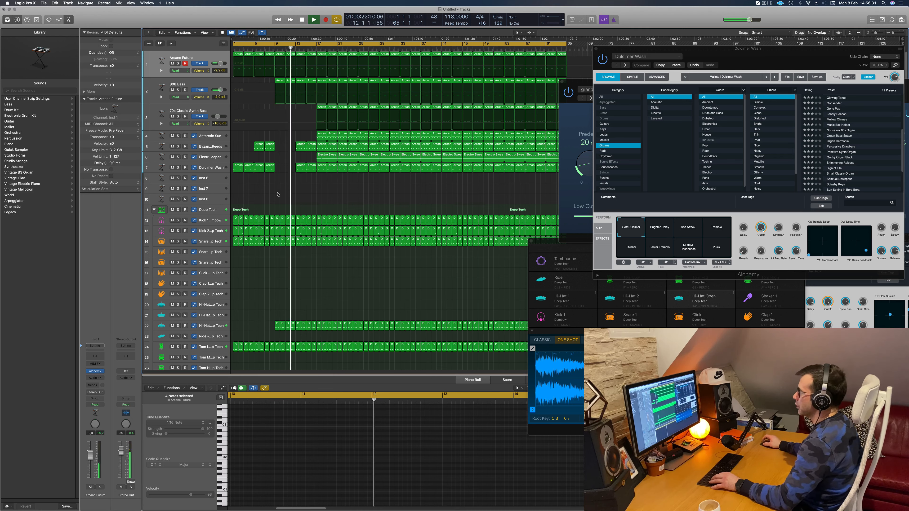
Step: Delete the two Dulcimer Wash regions in bars 13 to 16
click(307, 168)
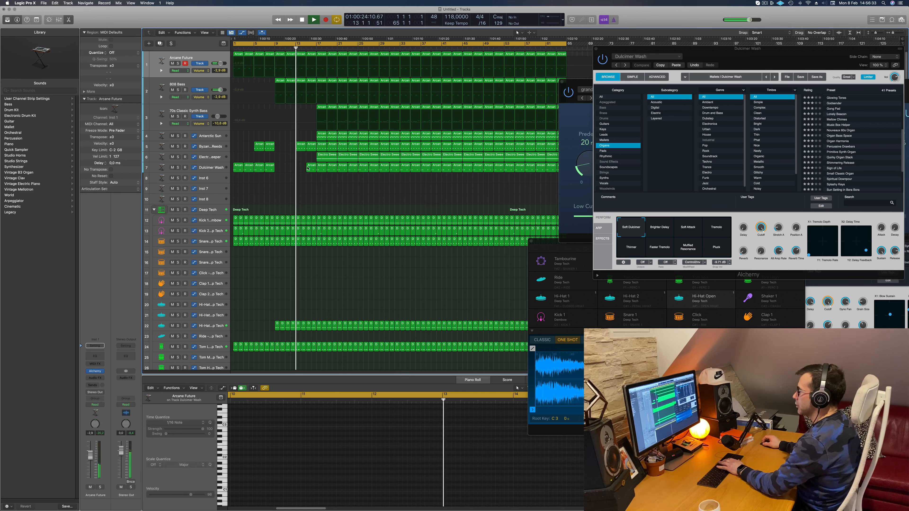
click(309, 168)
key(Delete)
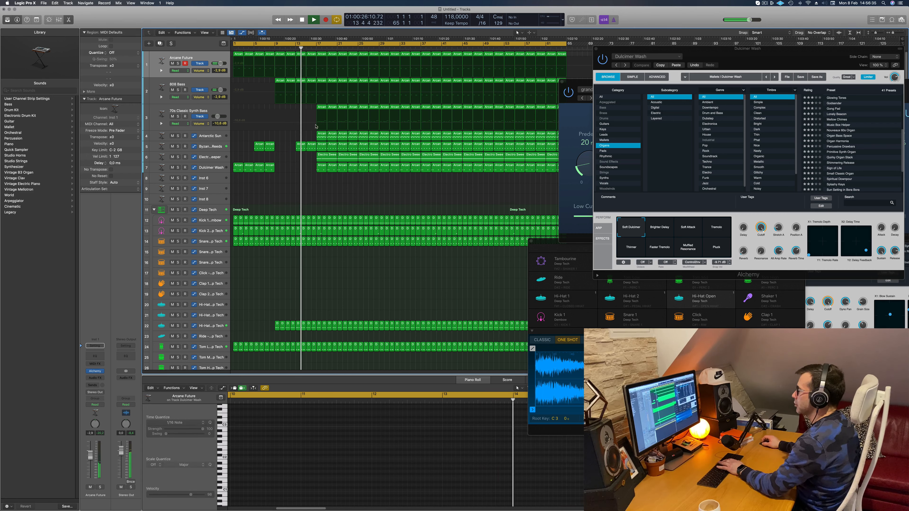
Step: Delete the 70s Classic Synth Bass regions in bars 17 to 24 so its part starts at bar 25
click(323, 119)
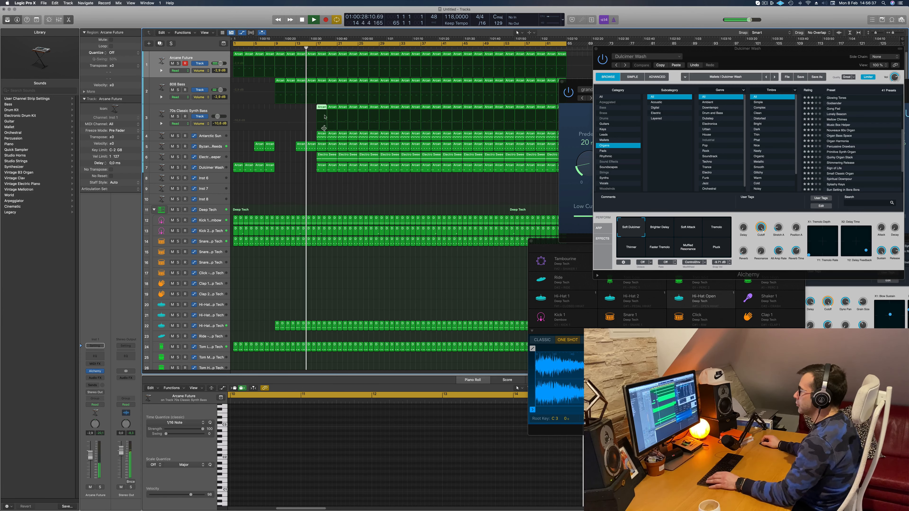
key(Delete)
click(335, 109)
key(Delete)
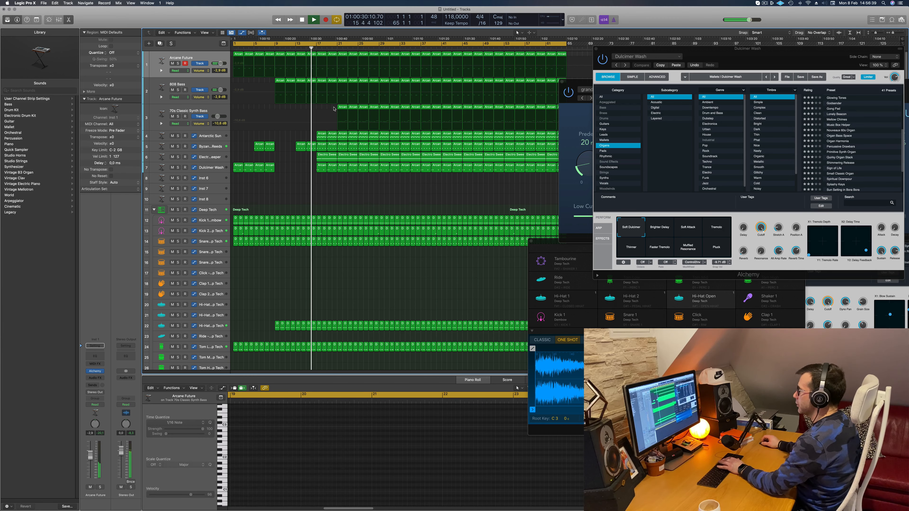
click(340, 108)
key(Delete)
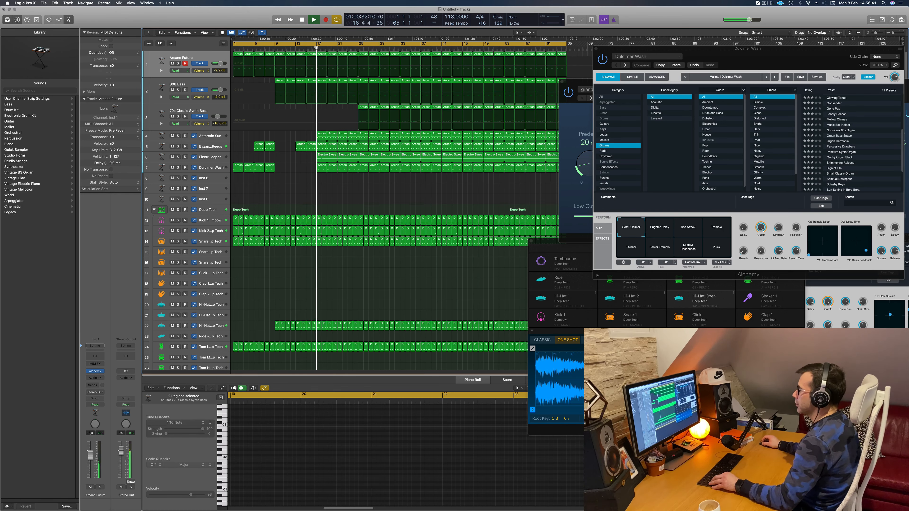
Step: Delete the Electric Sweeper and Dulcimer Wash regions in bars 17 to 24 so both parts play from bar 25
click(322, 159)
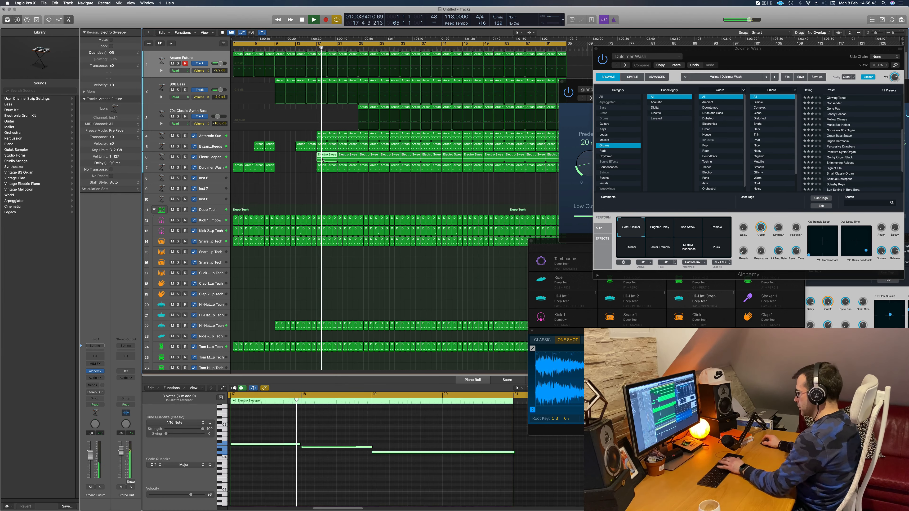
key(Delete)
drag(309, 165, 333, 166)
key(Delete)
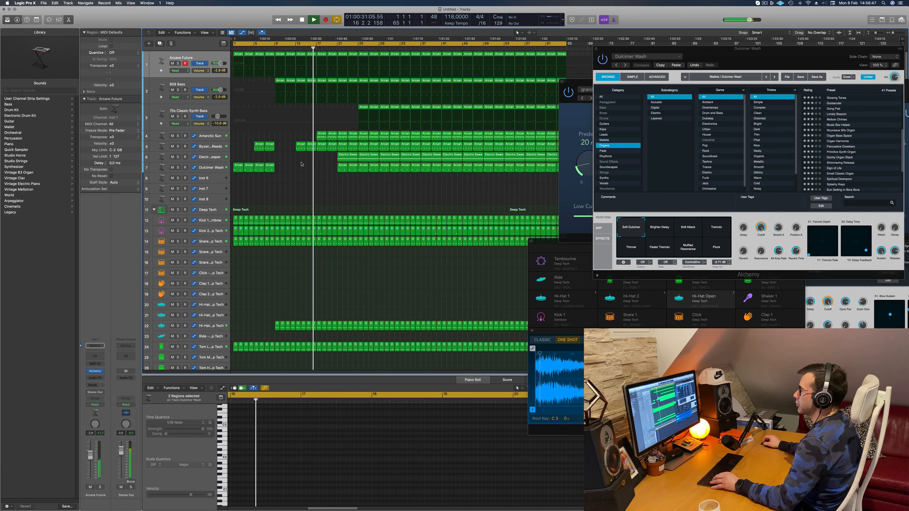
click(349, 155)
key(Delete)
click(347, 170)
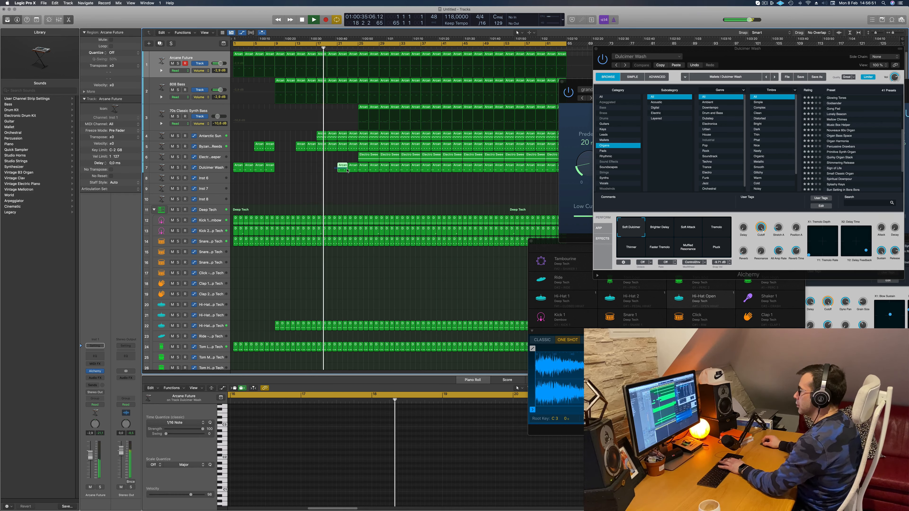
key(Delete)
Step: Try to delete the Arcane Future and 808 Bass regions in bars 17 to 24
click(321, 136)
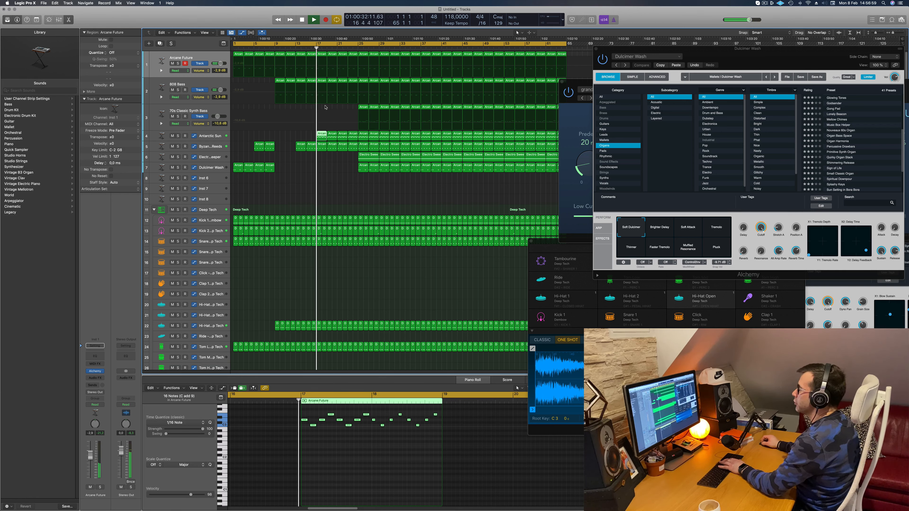
drag(325, 107, 318, 53)
key(Delete)
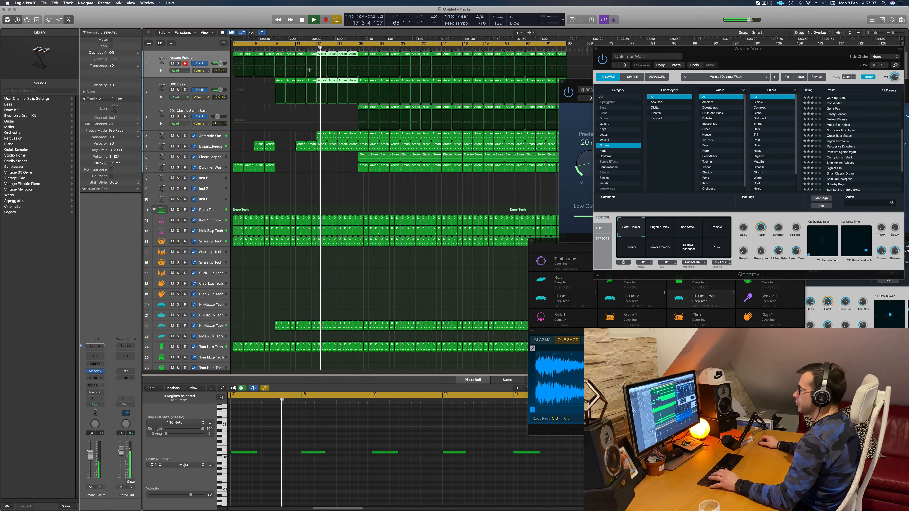
key(super+s)
key(Escape)
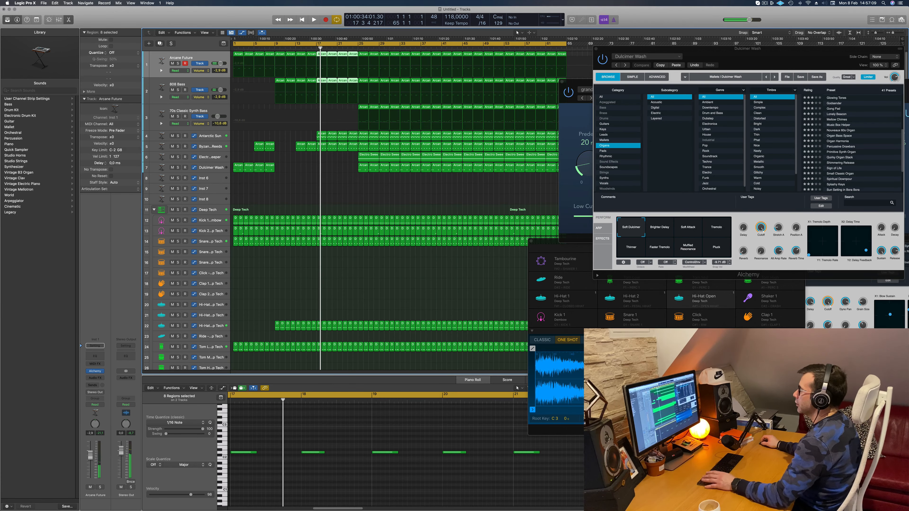
Step: Replay the arrangement from bar 17 through the entry of the synth bass, Electric Sweeper and Dulcimer Wash at bar 25
key(space)
click(317, 50)
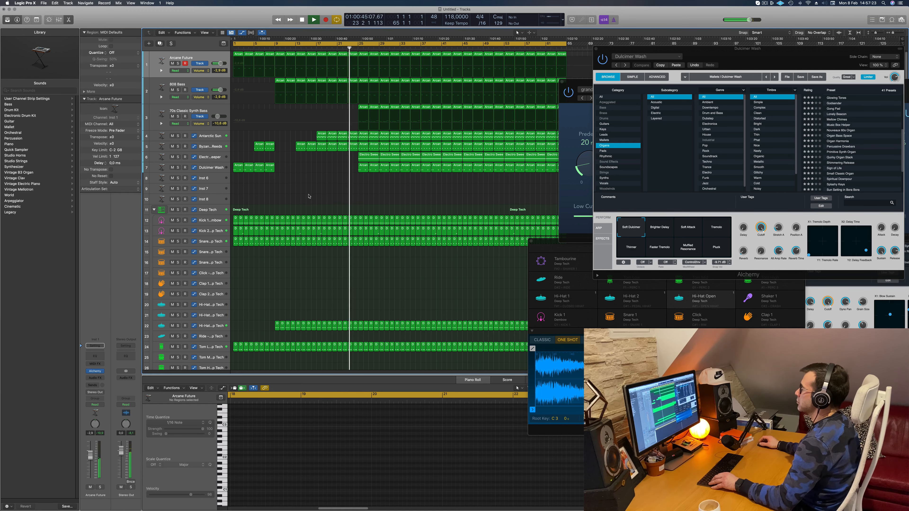
scroll(230, 108, down, 1)
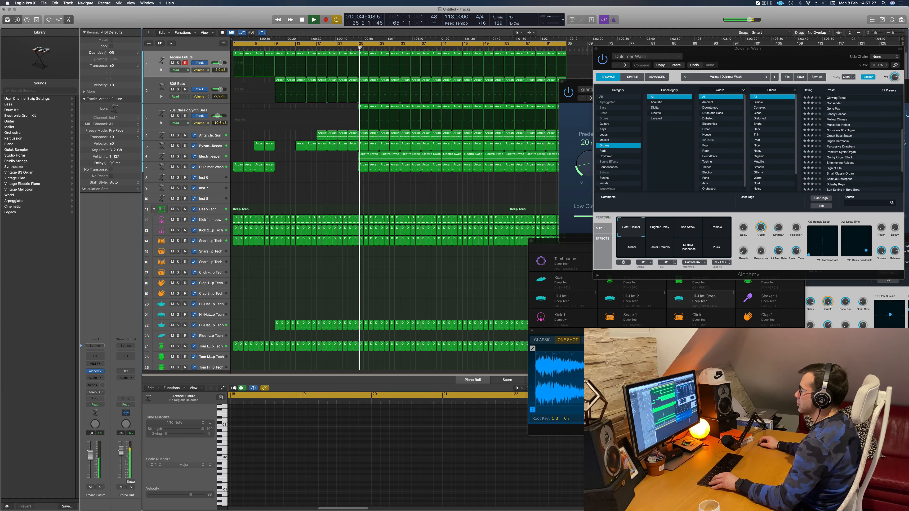
Step: Delete the Electric Sweeper and Dulcimer Wash regions in bars 25 to 32 so both parts play from bar 33
click(370, 160)
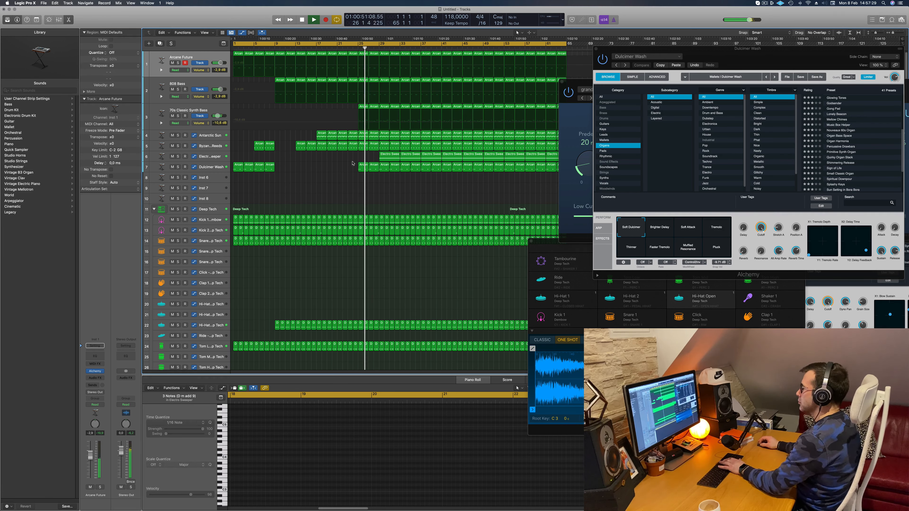
drag(360, 162, 394, 167)
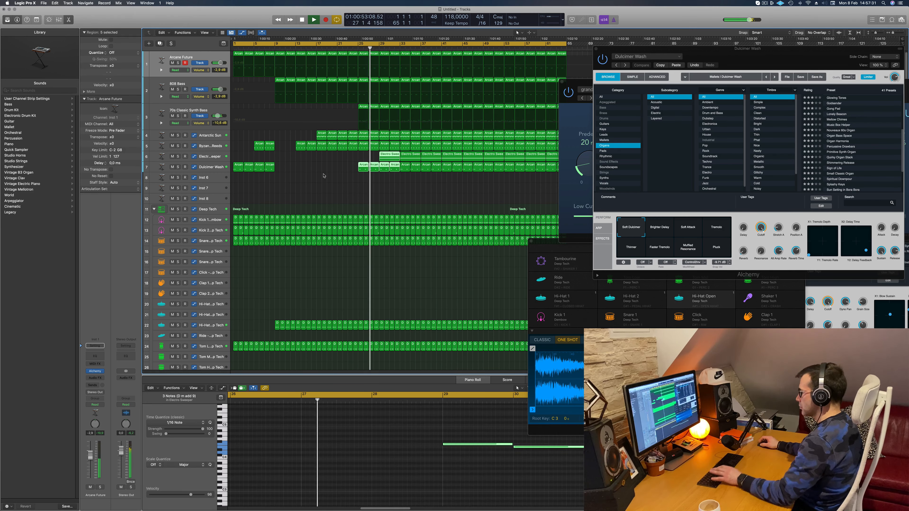
key(BackSpace)
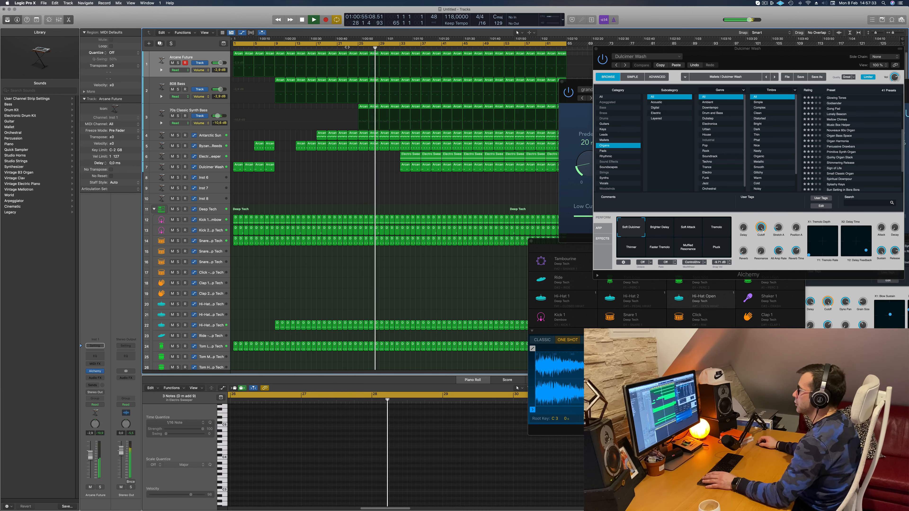
Step: Delete the four Antarctic Sun regions in bars 25 to 32, leaving a gap until bar 33
click(363, 135)
key(BackSpace)
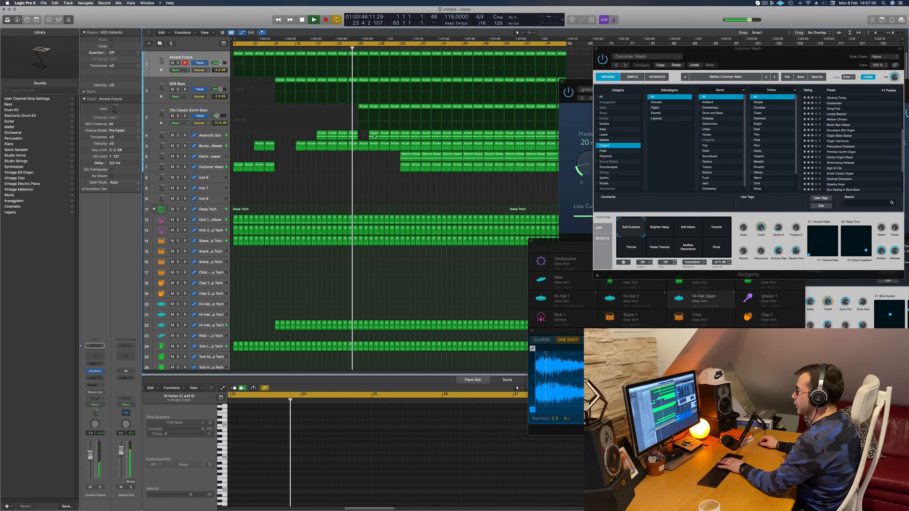
click(374, 136)
key(BackSpace)
click(385, 136)
key(BackSpace)
click(395, 135)
key(BackSpace)
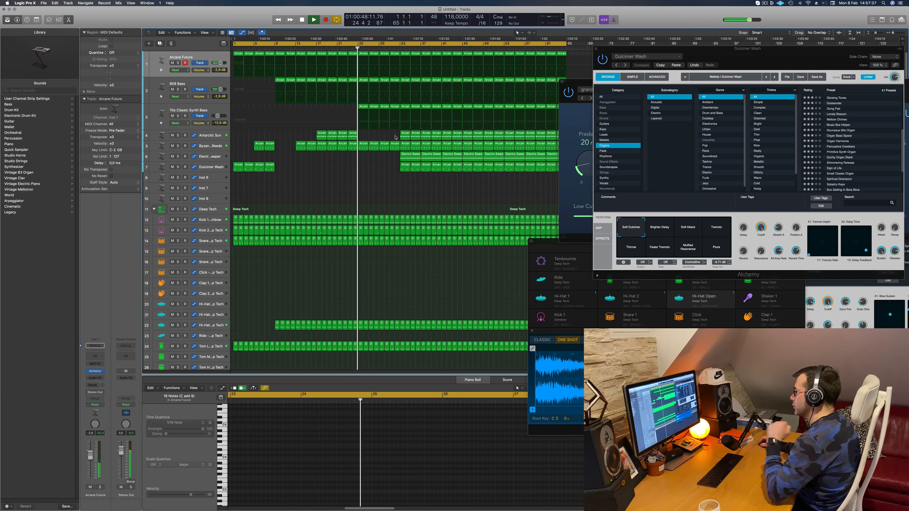
Step: Delete the two Arcane Future regions in bars 25 to 28 so the part pauses until bar 29
click(365, 54)
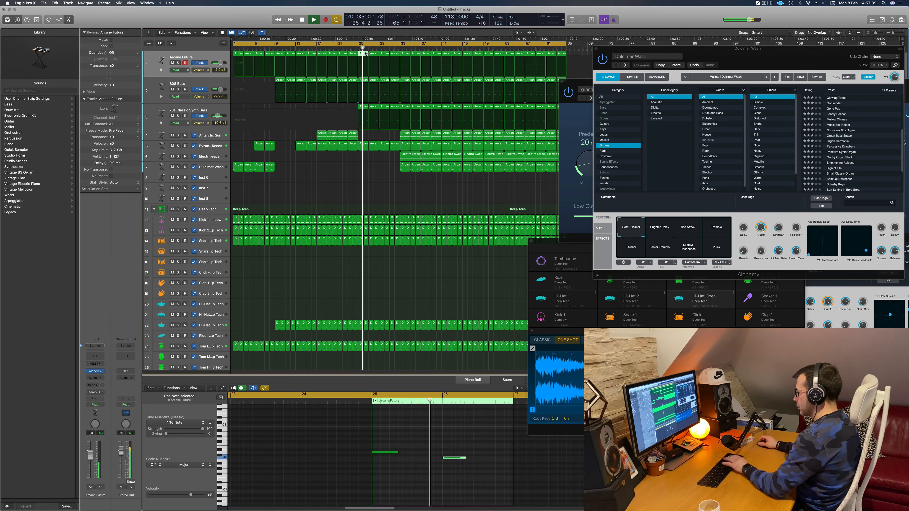
key(BackSpace)
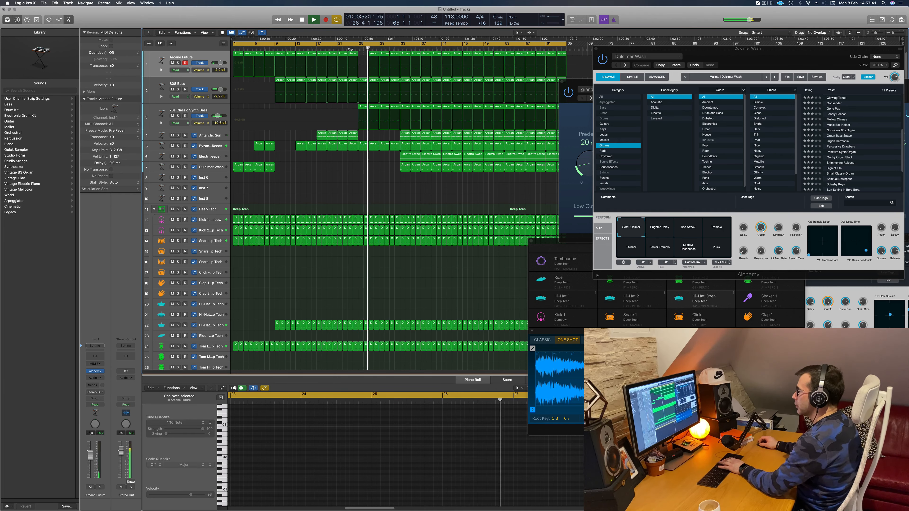
click(373, 56)
key(BackSpace)
click(384, 56)
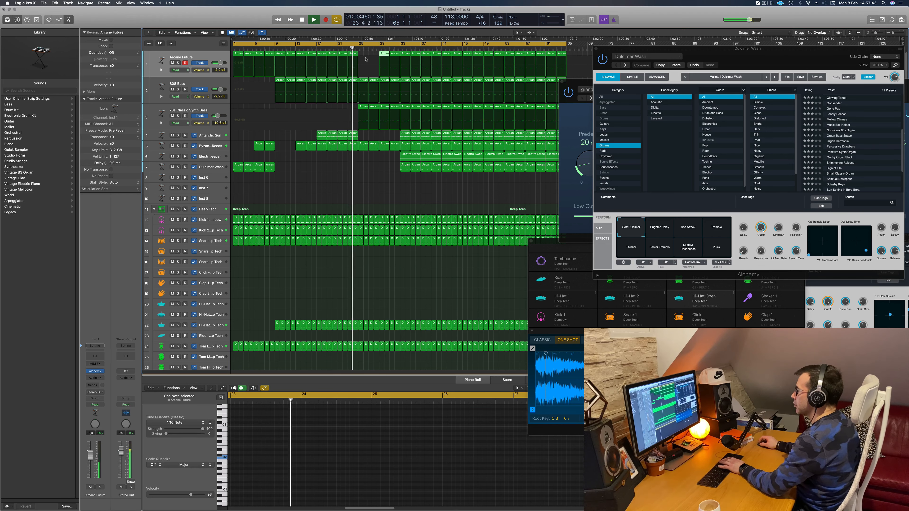
key(super+s)
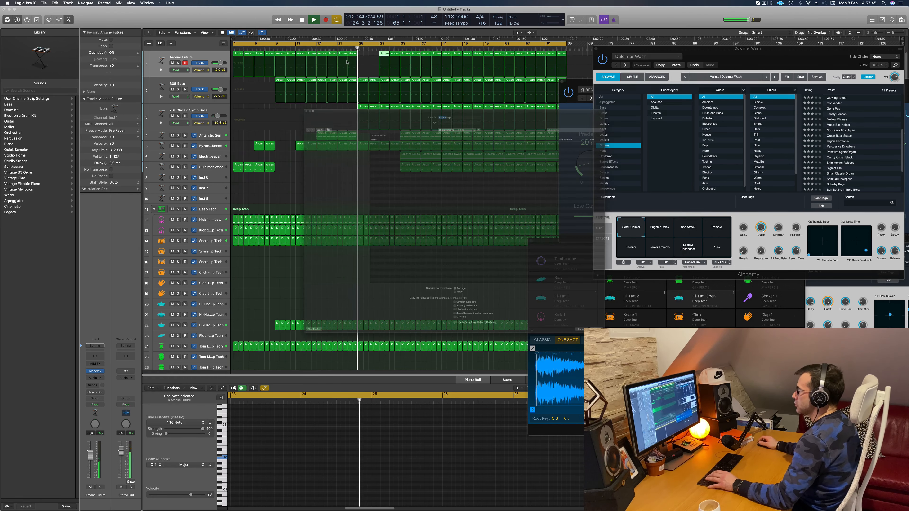
key(Escape)
Step: Replay the arrangement from about bar 25 across the gap in the Arcane Future part, and stop playback
key(Return)
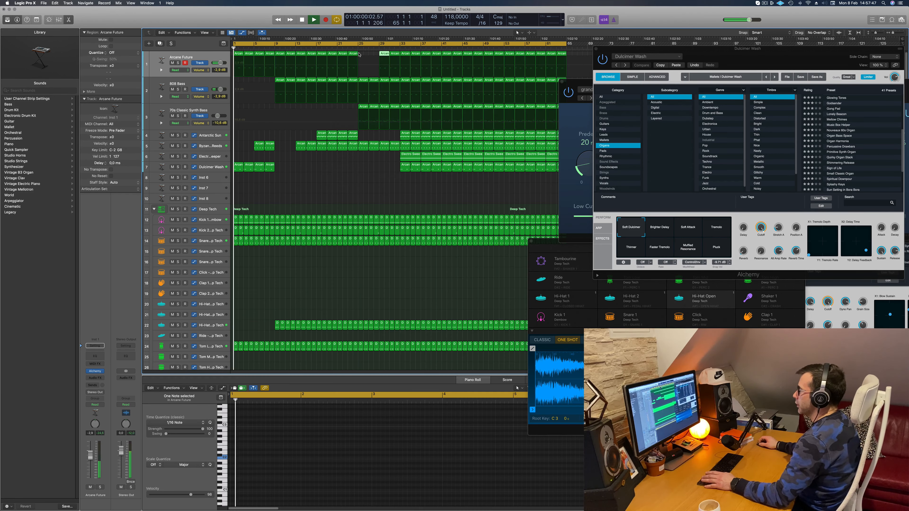
click(357, 48)
click(341, 184)
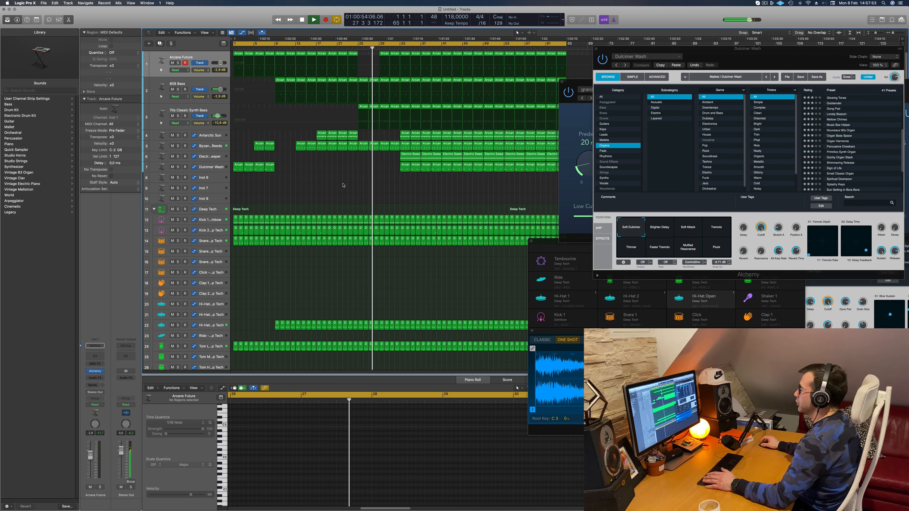
key(space)
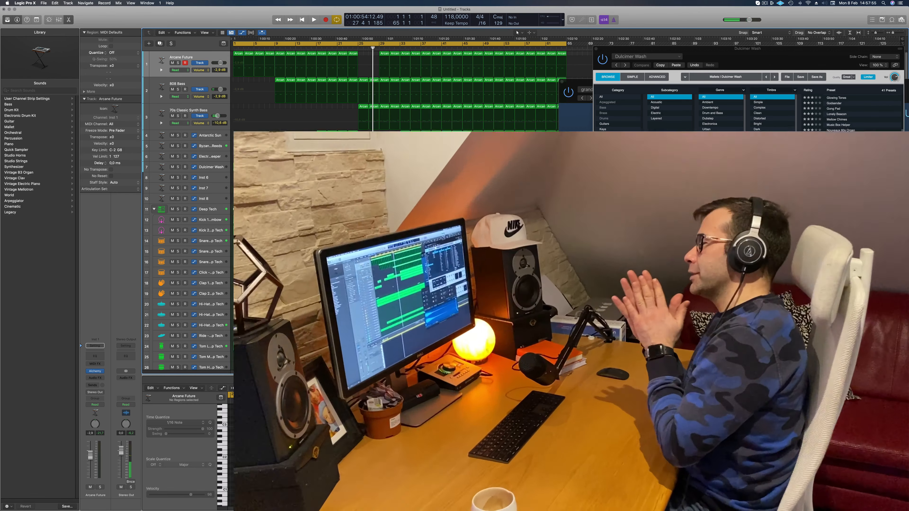